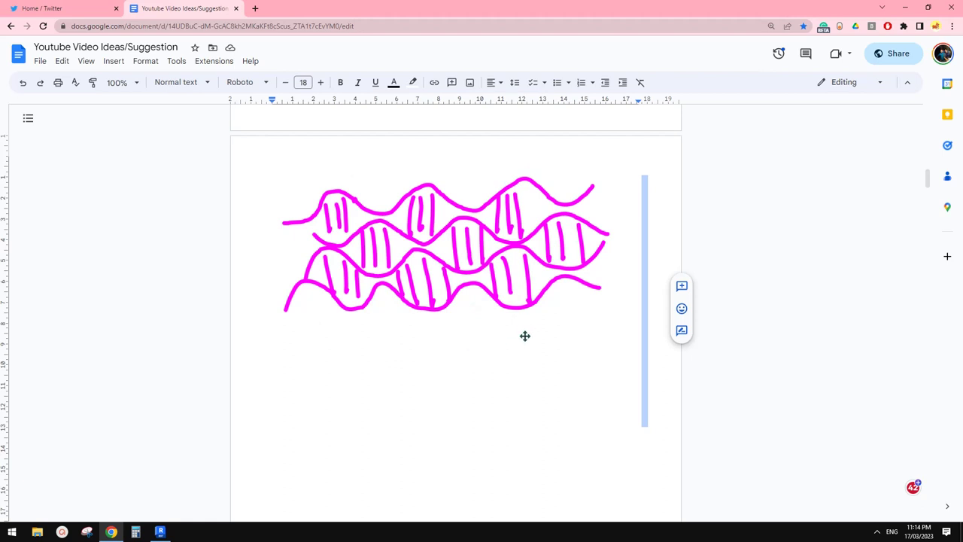
# Review the wavy roof sketch and the neighbouring pages in the suggestions document.
pyautogui.click(483, 351)
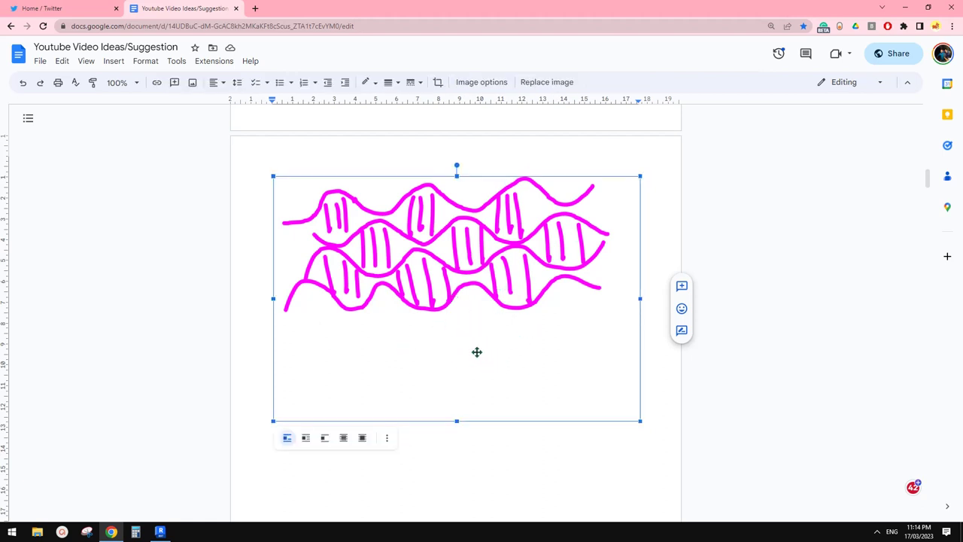
pyautogui.scroll(3, 478, 343)
pyautogui.scroll(4, 541, 293)
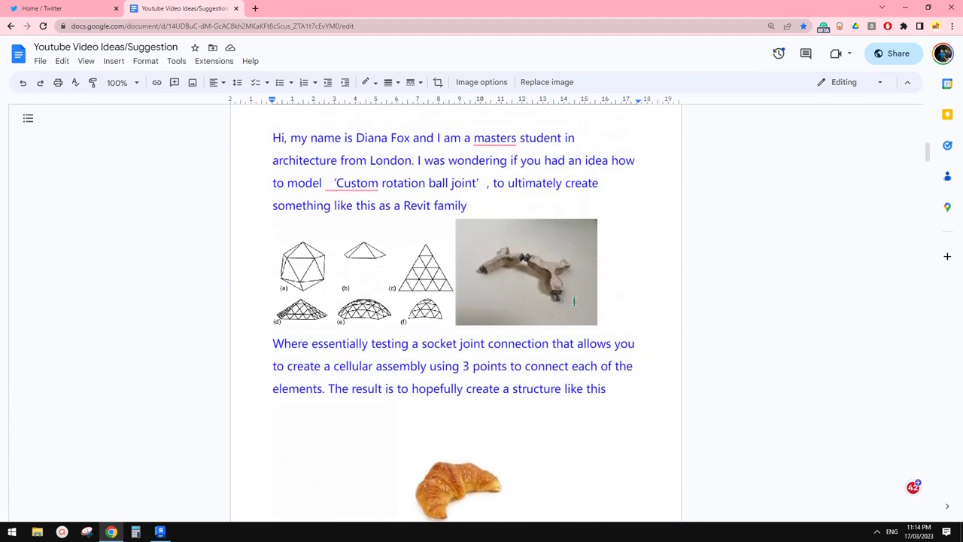
pyautogui.scroll(-6, 513, 316)
pyautogui.scroll(-4, 555, 326)
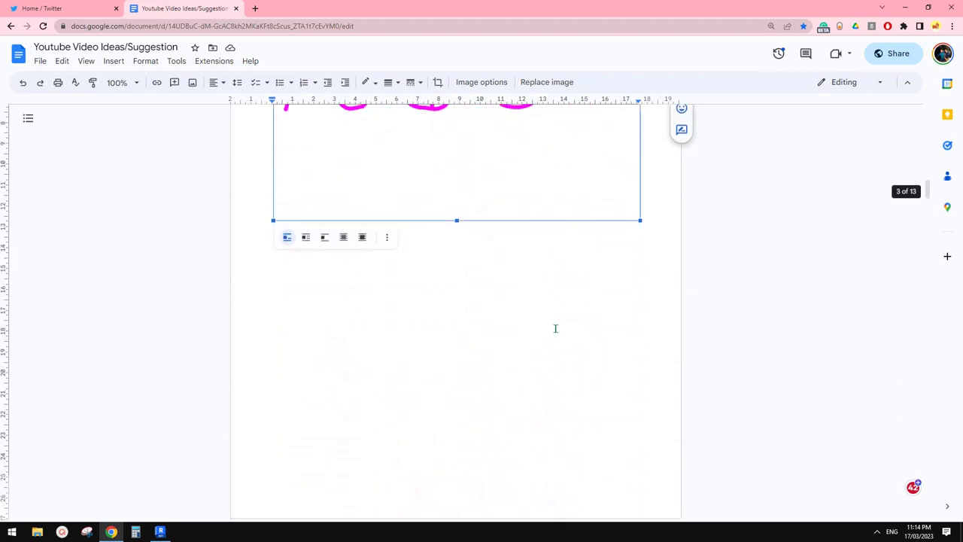
pyautogui.scroll(3, 546, 327)
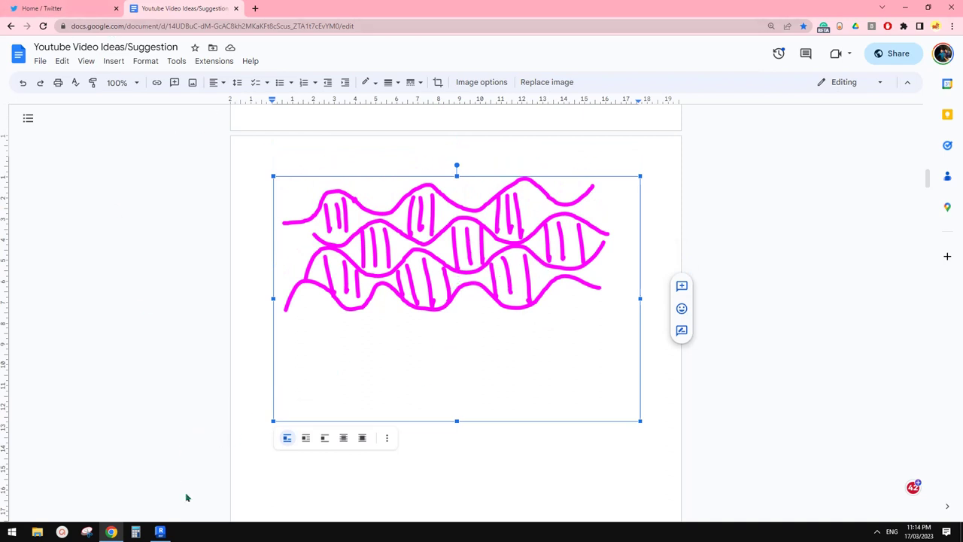
# Look through the photos of the SANAA wave-roof pavilion in the open Twitter post.
pyautogui.click(77, 9)
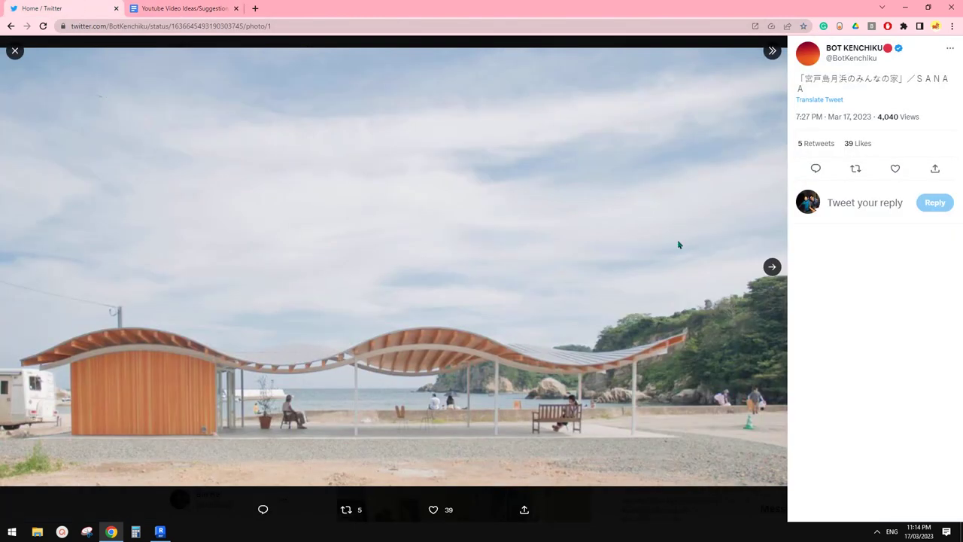
pyautogui.click(772, 267)
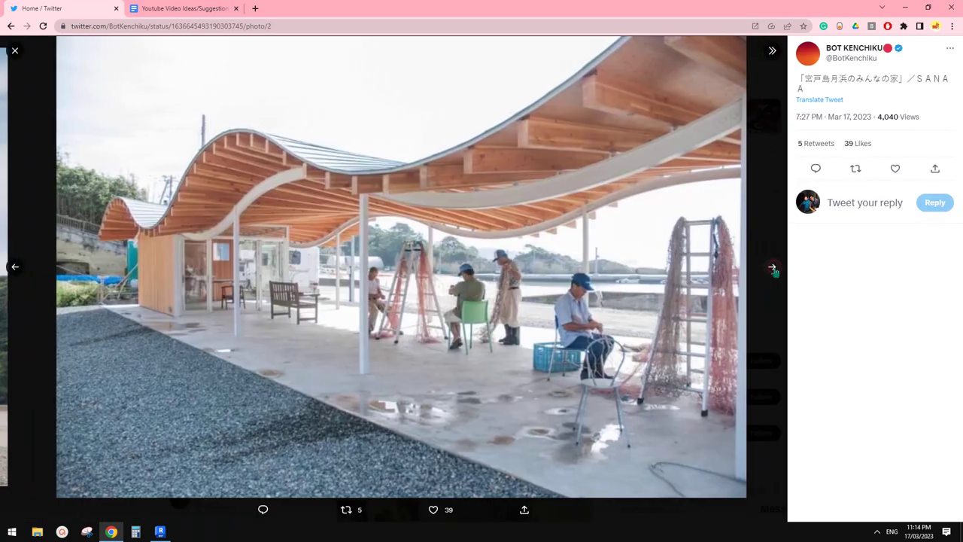
pyautogui.click(773, 268)
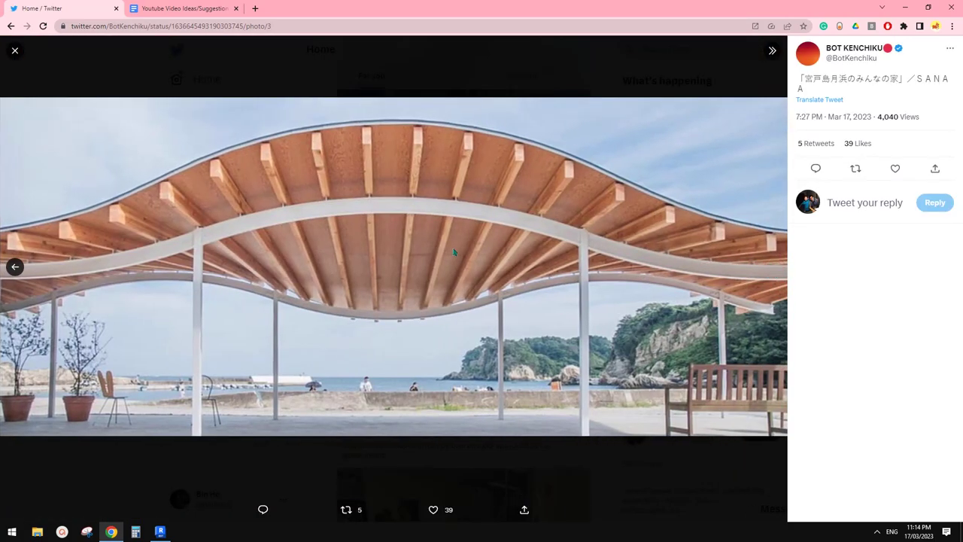
pyautogui.click(15, 267)
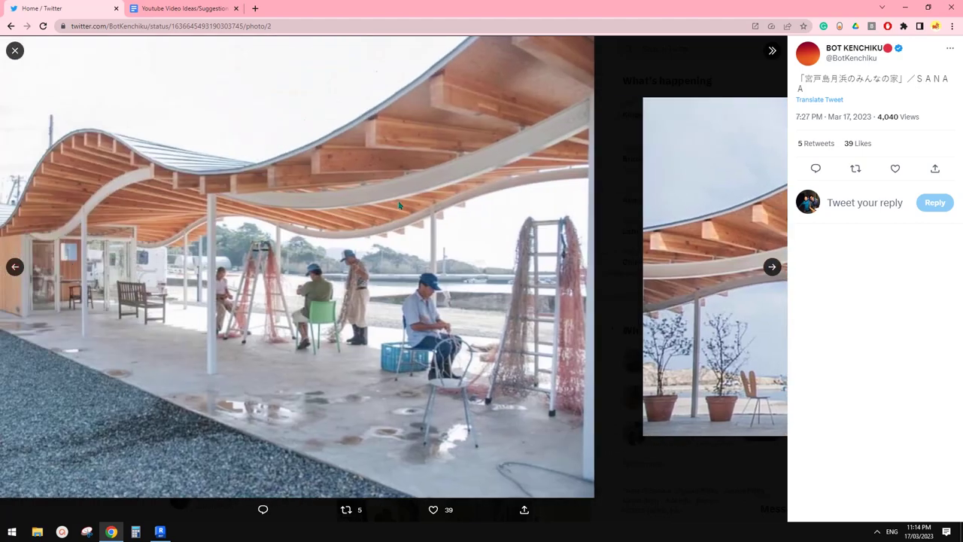
pyautogui.click(13, 270)
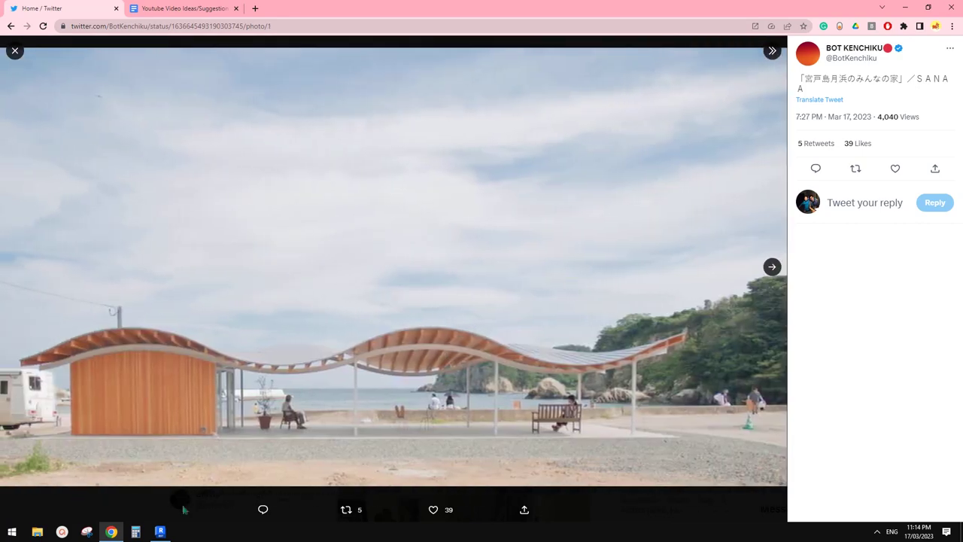
# Switch to Revit, open the recent model 20230316 and select its wavy roof.
pyautogui.click(161, 532)
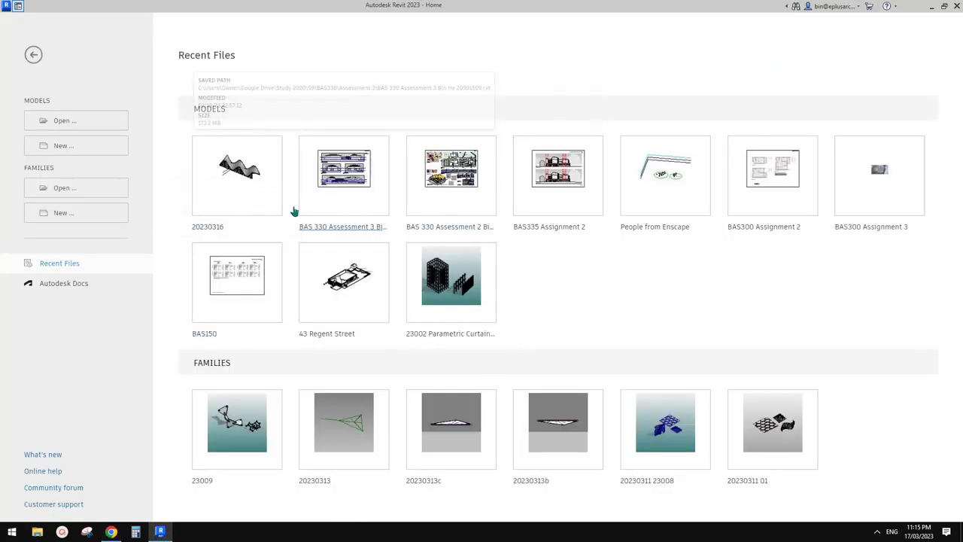
pyautogui.click(252, 167)
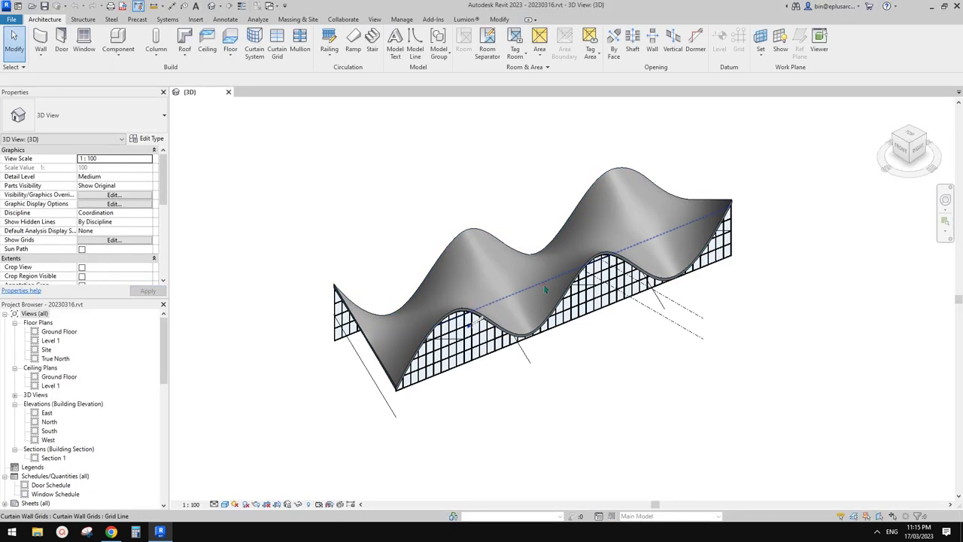
pyautogui.click(545, 288)
pyautogui.press('Escape')
pyautogui.click(545, 281)
# Examine the wavy roof's shape and its curved edges from above and from several sides.
pyautogui.scroll(1, 546, 279)
pyautogui.keyDown('shift'); pyautogui.moveTo(545, 281); pyautogui.dragTo(537, 380, button='middle'); pyautogui.keyUp('shift')
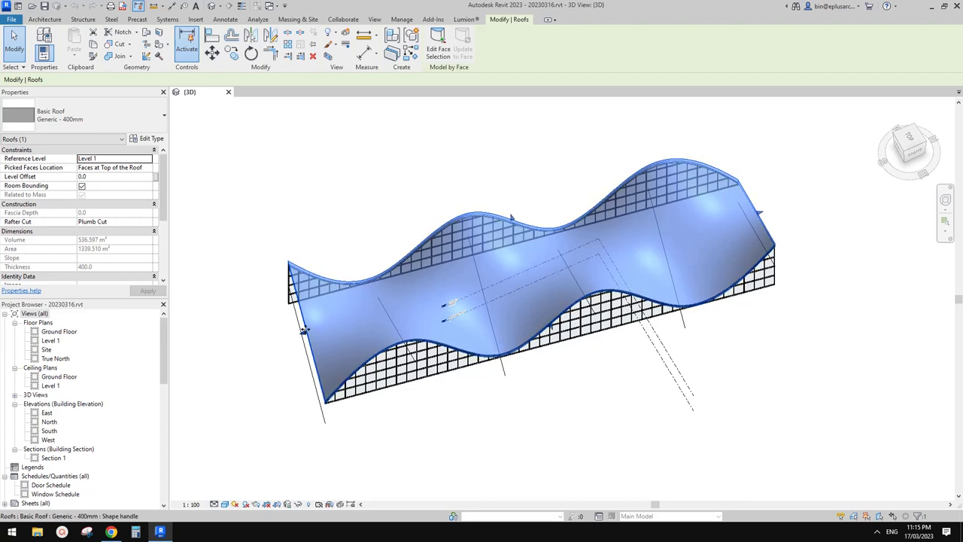
pyautogui.scroll(-1, 592, 261)
pyautogui.keyDown('shift'); pyautogui.moveTo(593, 261); pyautogui.dragTo(630, 286, button='middle'); pyautogui.keyUp('shift')
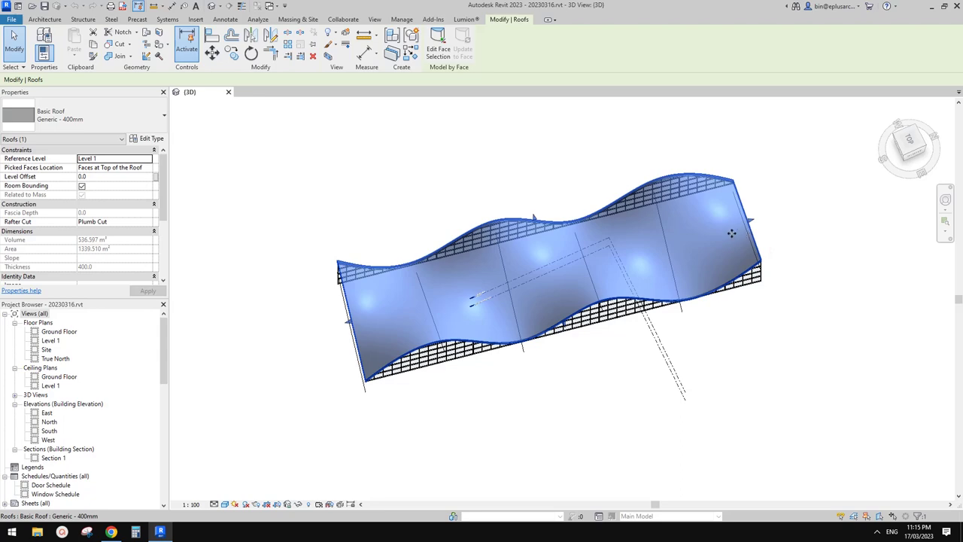
pyautogui.moveTo(731, 233)
pyautogui.keyDown('shift'); pyautogui.mouseDown(button='middle')
pyautogui.moveTo(703, 217)
pyautogui.moveTo(707, 208)
pyautogui.mouseUp(button='middle'); pyautogui.keyUp('shift')
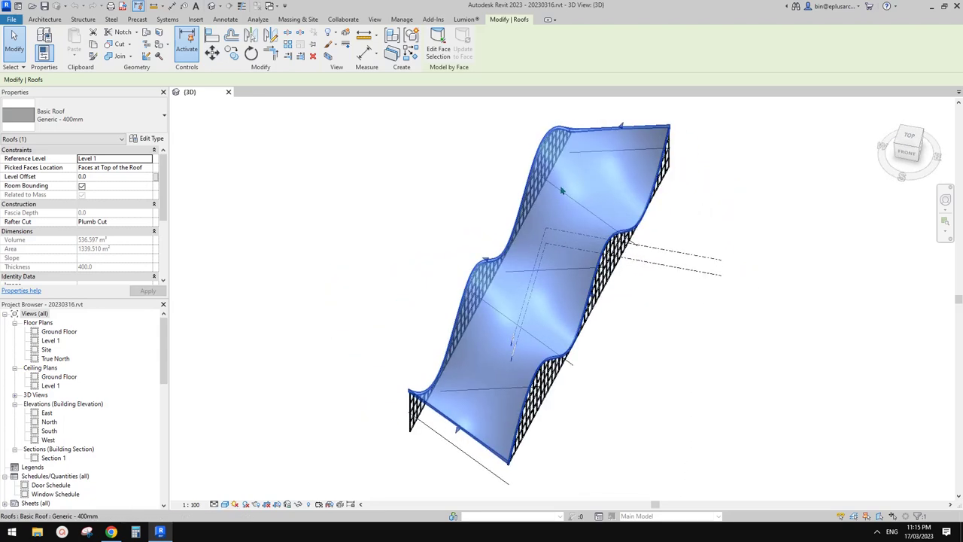
pyautogui.moveTo(586, 215)
pyautogui.keyDown('shift'); pyautogui.mouseDown(button='middle')
pyautogui.moveTo(607, 282)
pyautogui.moveTo(579, 301)
pyautogui.moveTo(552, 344)
pyautogui.moveTo(589, 350)
pyautogui.moveTo(570, 342)
pyautogui.moveTo(545, 388)
pyautogui.mouseUp(button='middle'); pyautogui.keyUp('shift')
pyautogui.click(582, 341)
pyautogui.scroll(-1, 582, 341)
pyautogui.scroll(1, 576, 358)
pyautogui.moveTo(576, 358); pyautogui.dragTo(570, 378, button='middle')
pyautogui.scroll(1, 569, 372)
pyautogui.scroll(1, 518, 269)
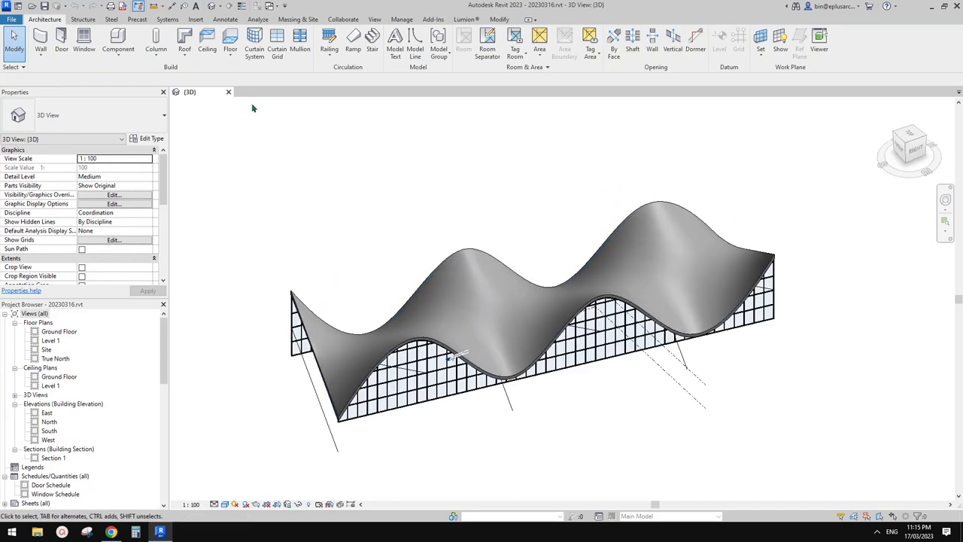
# Close the roof model and create a new family from the Metric Generic Model Adaptive template.
pyautogui.click(229, 93)
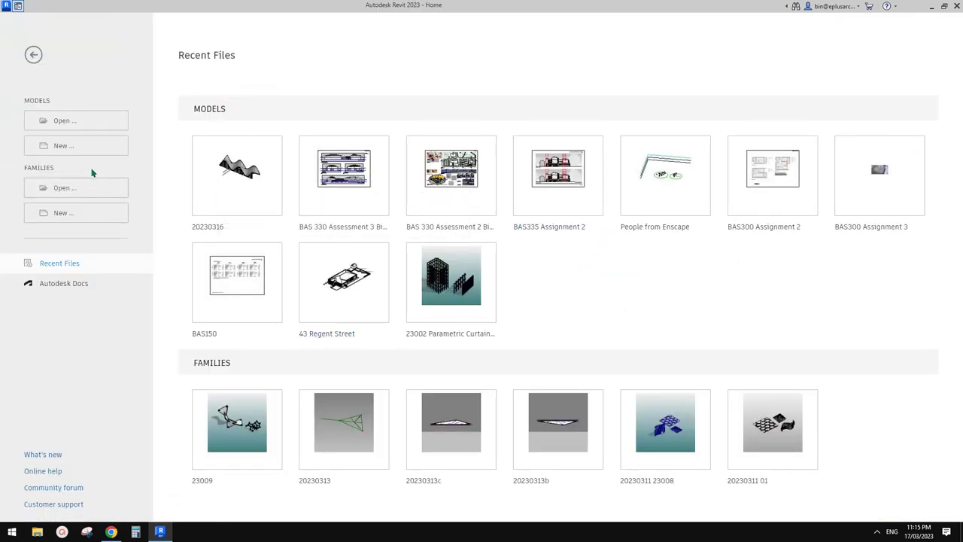
pyautogui.click(85, 211)
pyautogui.moveTo(540, 180); pyautogui.dragTo(542, 232)
pyautogui.click(418, 229)
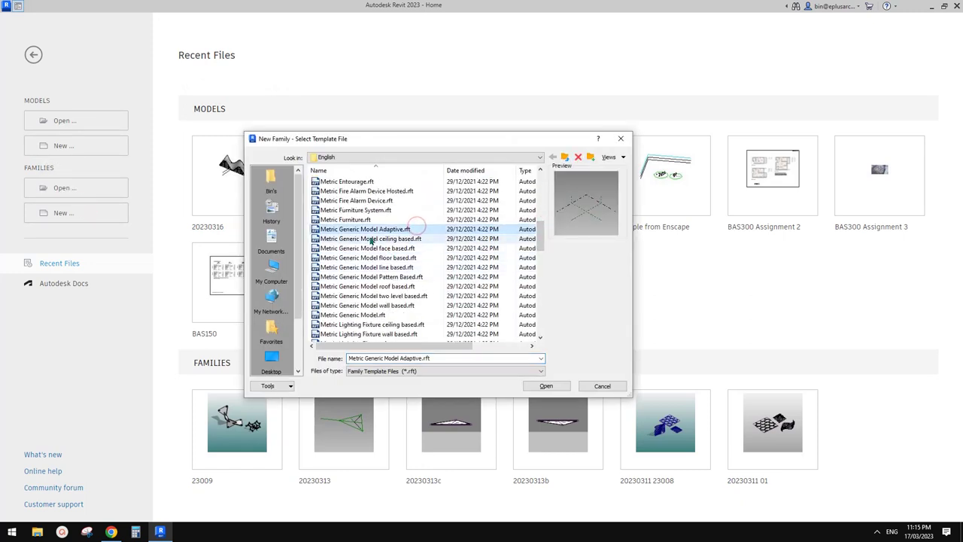
pyautogui.click(545, 385)
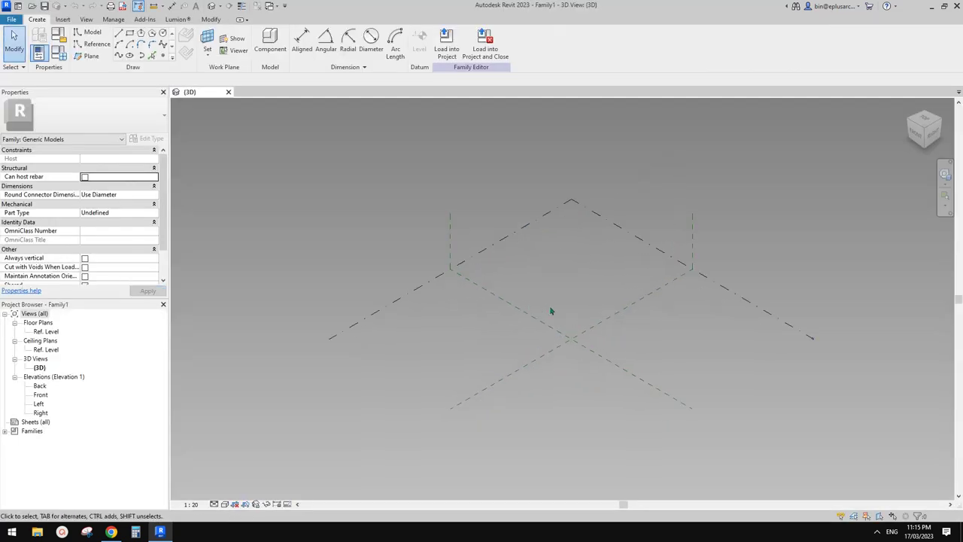
# Place two reference points on the Ref. Level, one on each side of a reference plane, and make both adaptive.
pyautogui.keyDown('shift'); pyautogui.moveTo(551, 310); pyautogui.dragTo(511, 338, button='middle'); pyautogui.keyUp('shift')
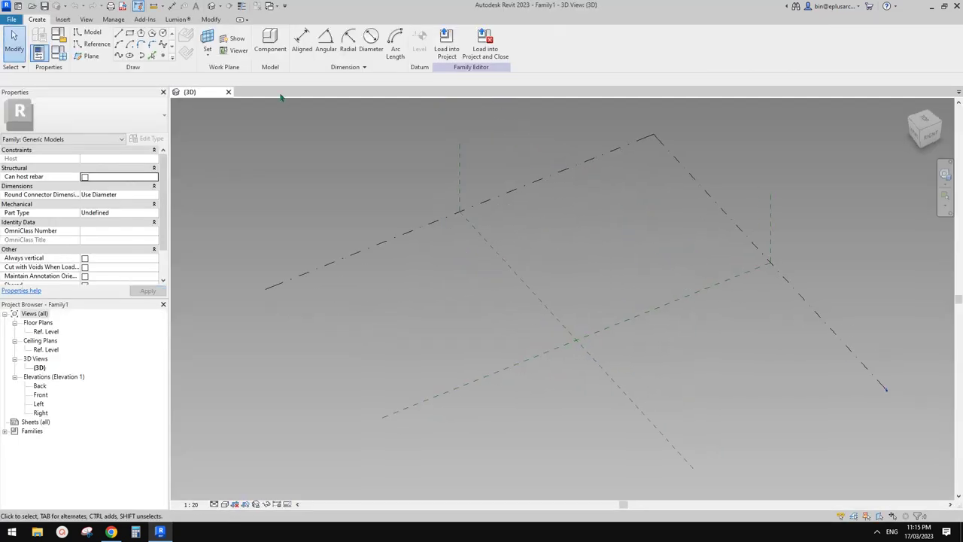
pyautogui.click(164, 57)
pyautogui.click(438, 322)
pyautogui.click(635, 263)
pyautogui.press('Escape')
pyautogui.press('Escape')
pyautogui.moveTo(355, 191); pyautogui.dragTo(723, 407)
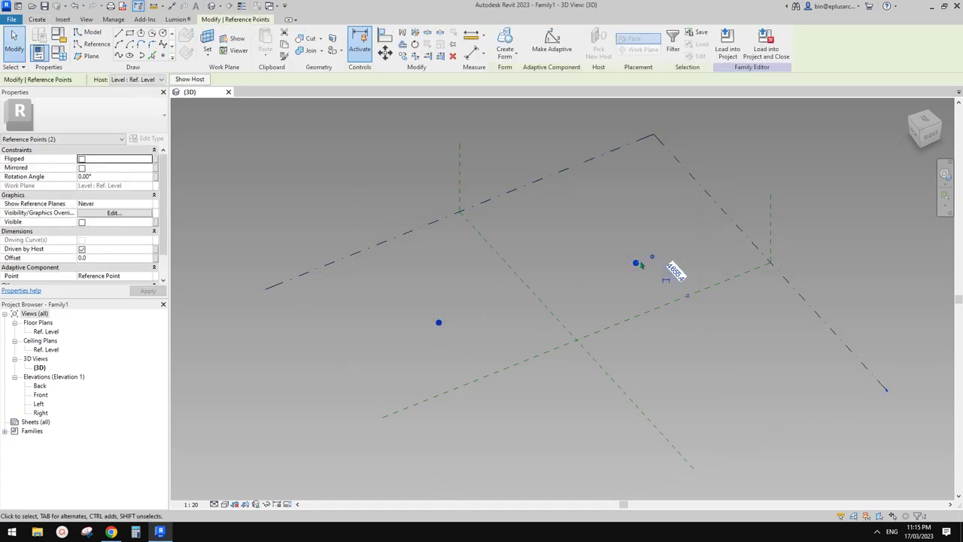
pyautogui.click(553, 46)
# Connect the two adaptive points with a spline through points and turn it into a reference line.
pyautogui.click(119, 56)
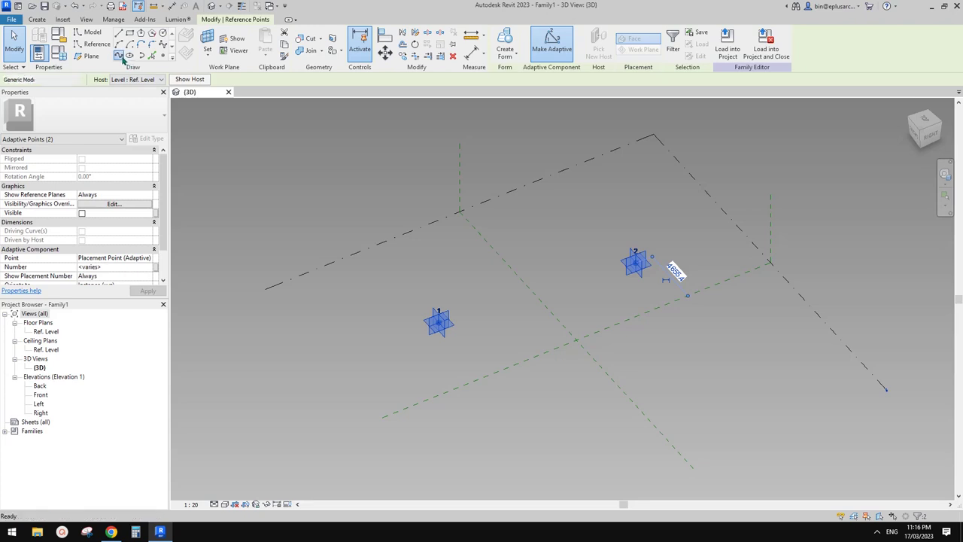
pyautogui.click(88, 231)
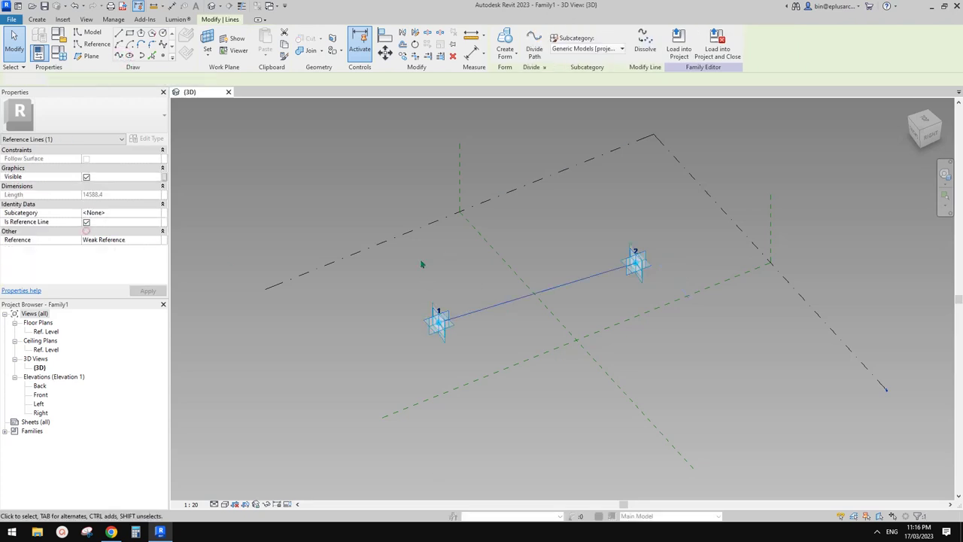
pyautogui.click(529, 259)
# Shift adaptive point 2 to about 8000 mm and 5300 mm from the two vertical reference planes.
pyautogui.click(645, 265)
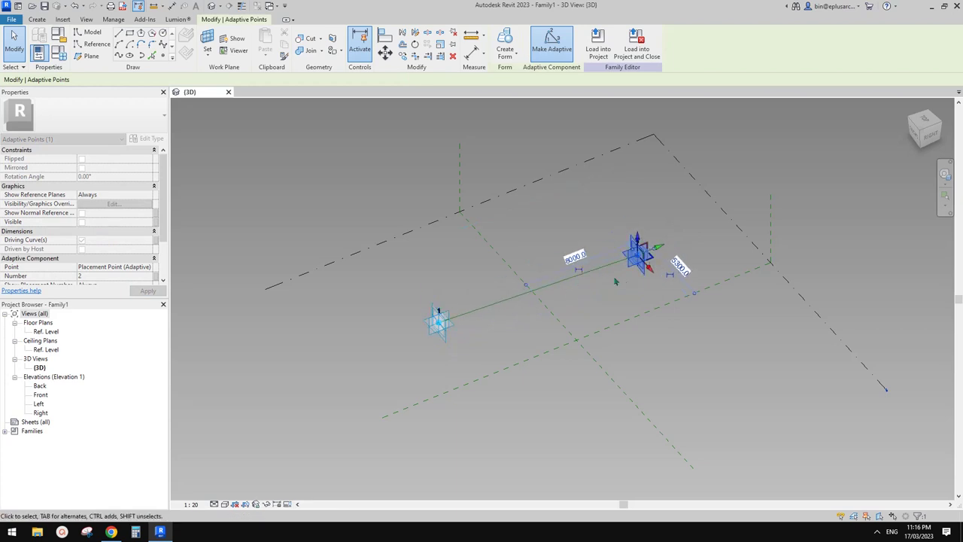
pyautogui.keyDown('shift'); pyautogui.moveTo(614, 279); pyautogui.dragTo(516, 304, button='middle'); pyautogui.keyUp('shift')
pyautogui.click(553, 299)
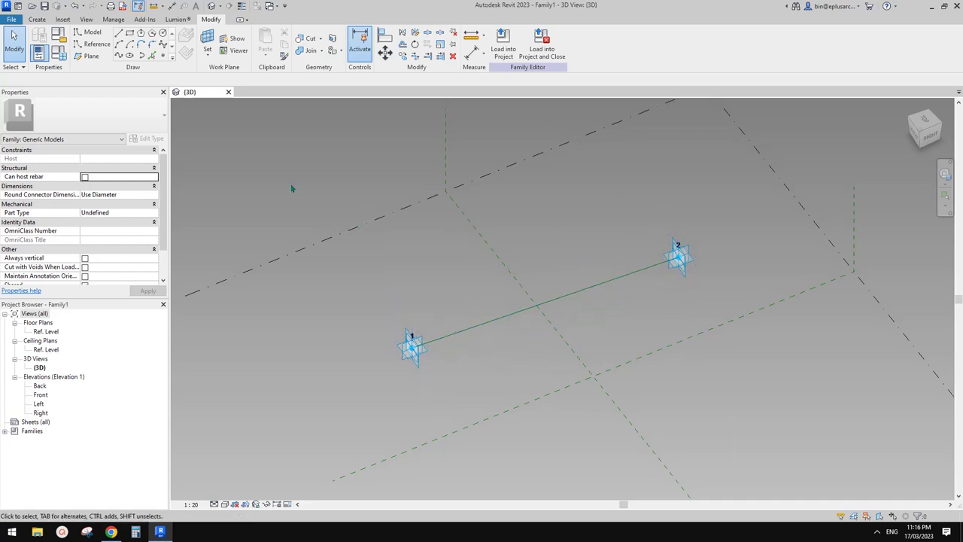
# Start a second new family from the Metric Generic Model Adaptive template.
pyautogui.click(12, 19)
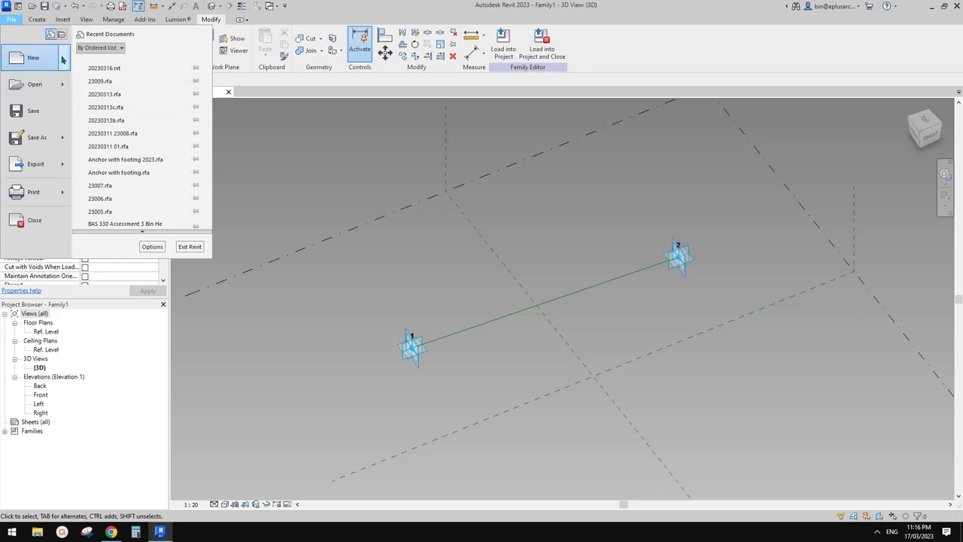
pyautogui.moveTo(37, 58)
pyautogui.click(90, 88)
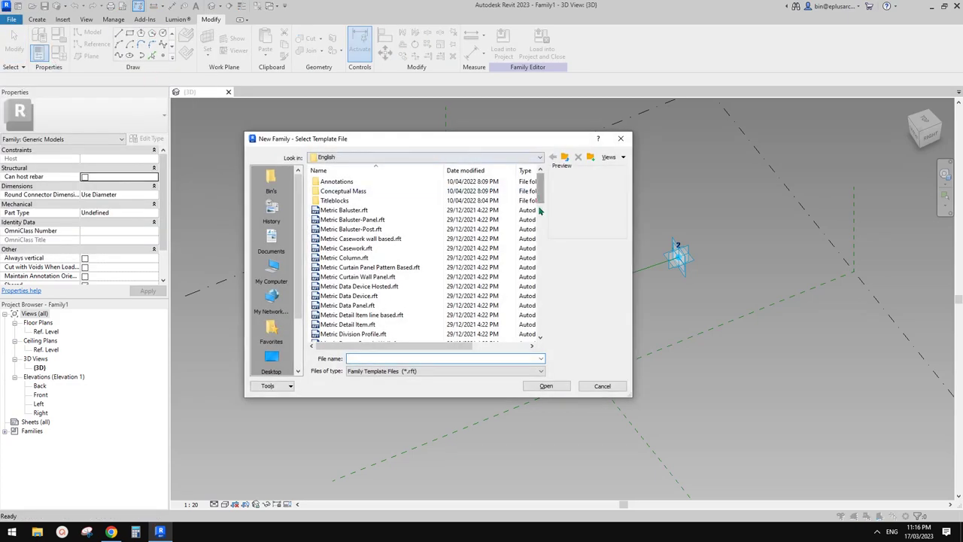
pyautogui.scroll(-6, 391, 240)
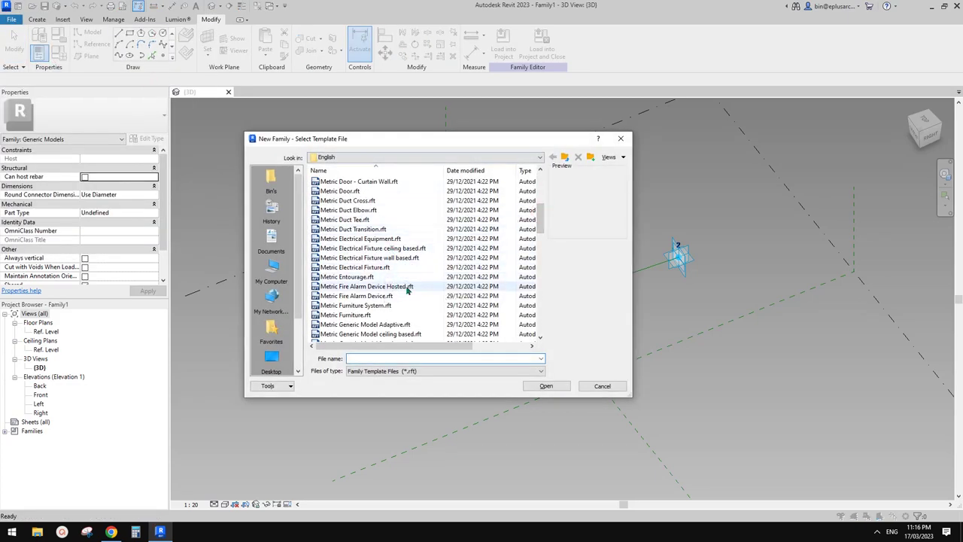
pyautogui.click(376, 324)
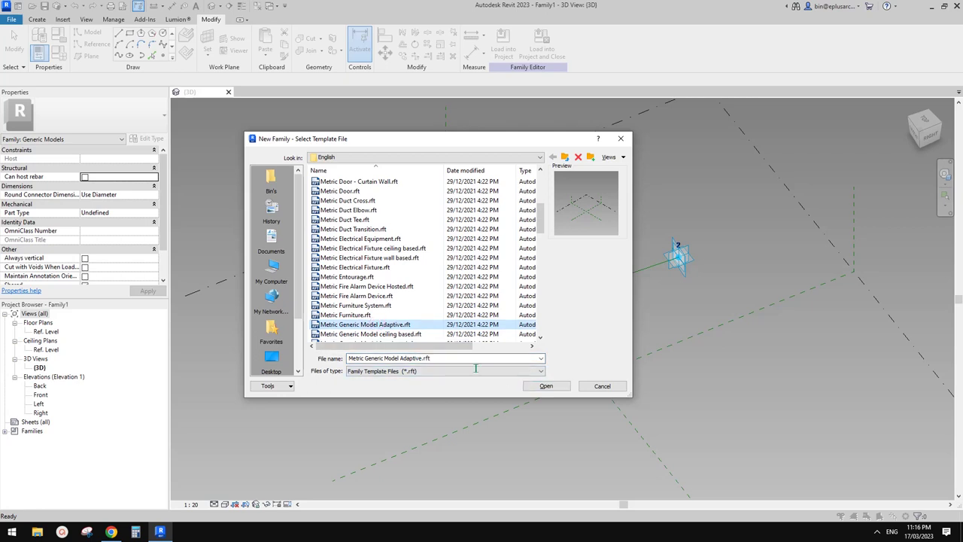
pyautogui.click(546, 386)
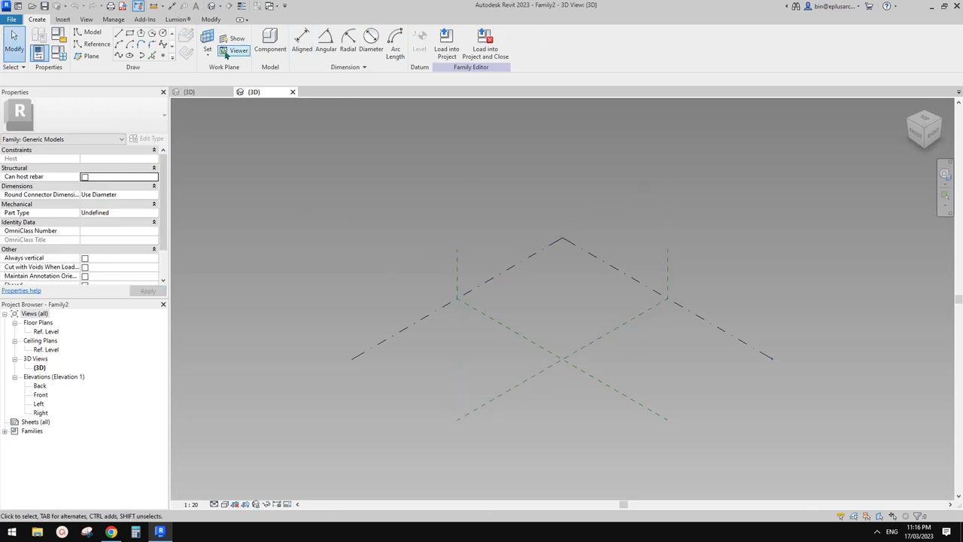
# Place a single reference point near the crossing of the reference planes and make it adaptive.
pyautogui.click(162, 55)
pyautogui.click(568, 333)
pyautogui.press('Escape')
pyautogui.scroll(2, 596, 344)
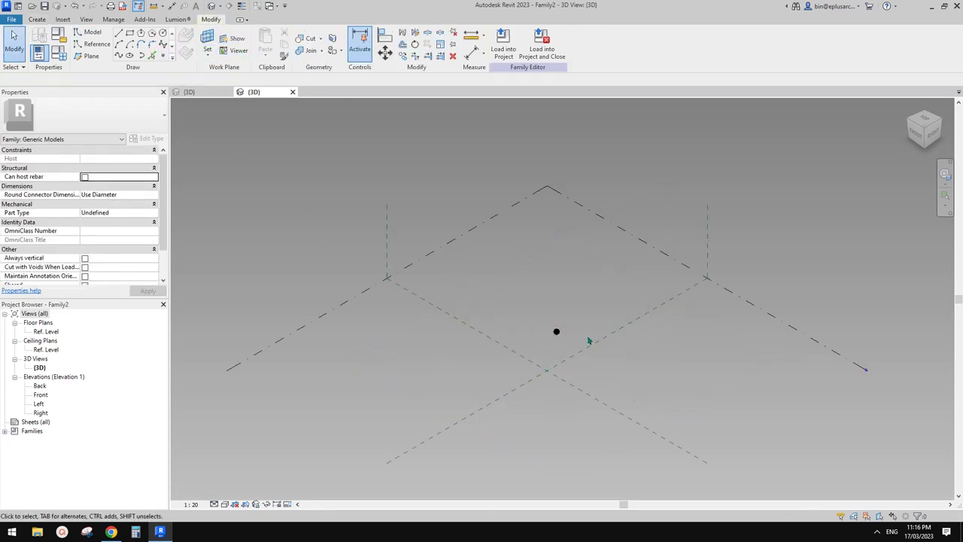
pyautogui.click(556, 331)
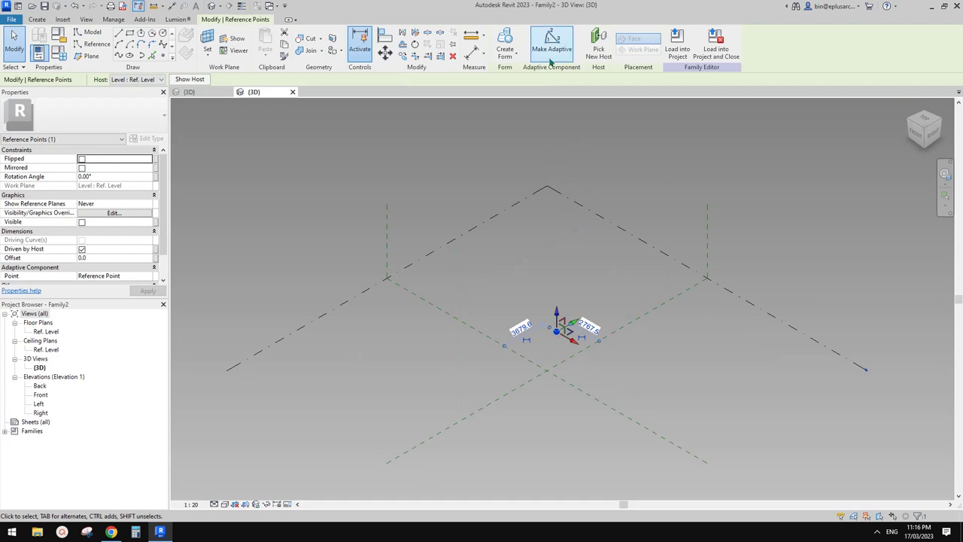
pyautogui.click(552, 49)
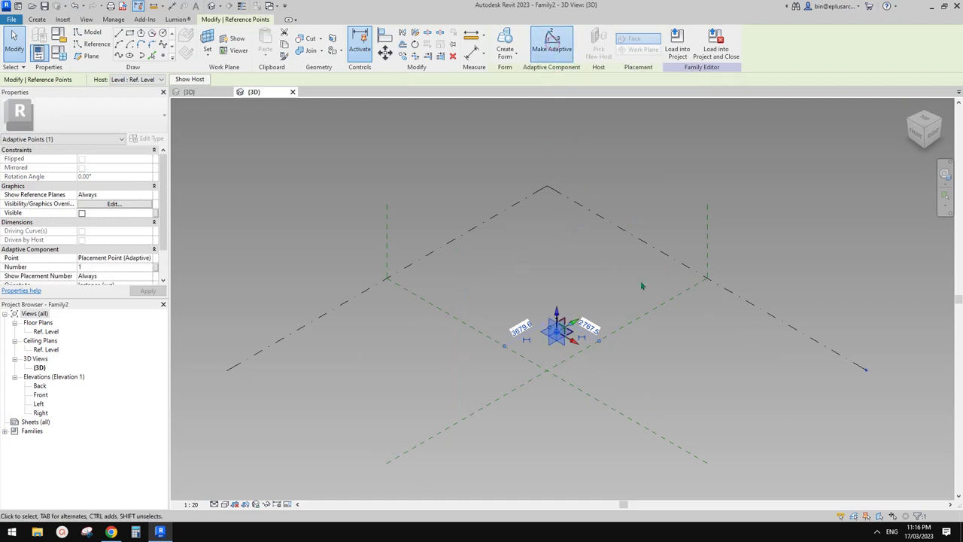
pyautogui.click(587, 233)
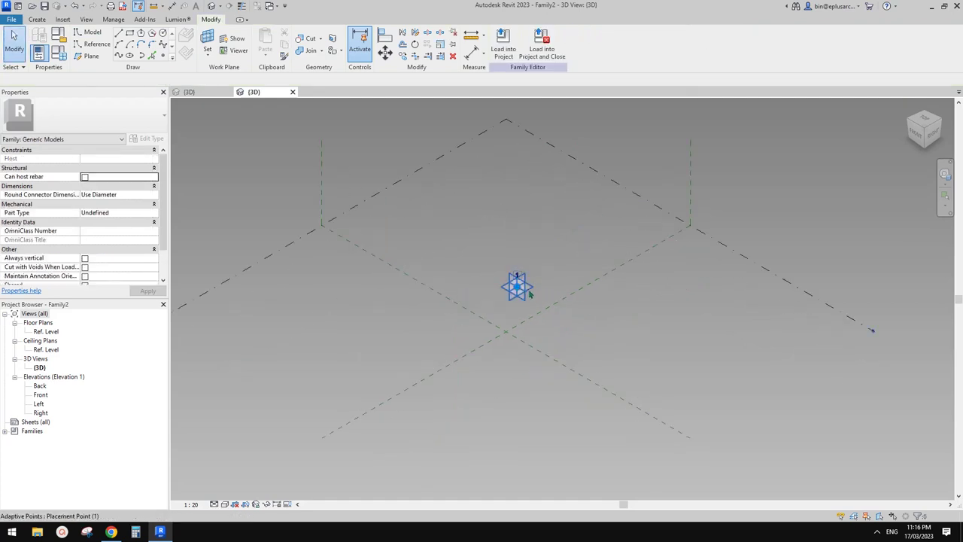
pyautogui.click(519, 286)
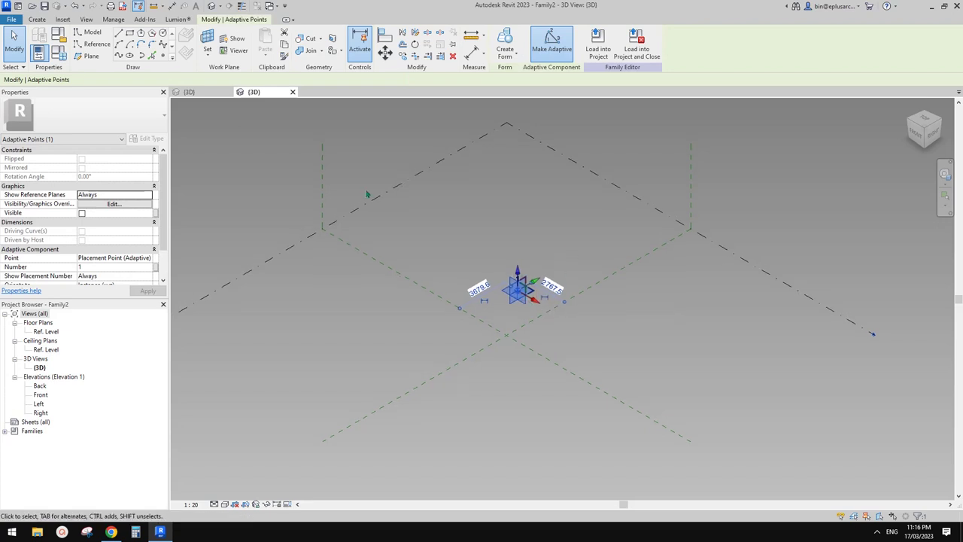
pyautogui.click(262, 126)
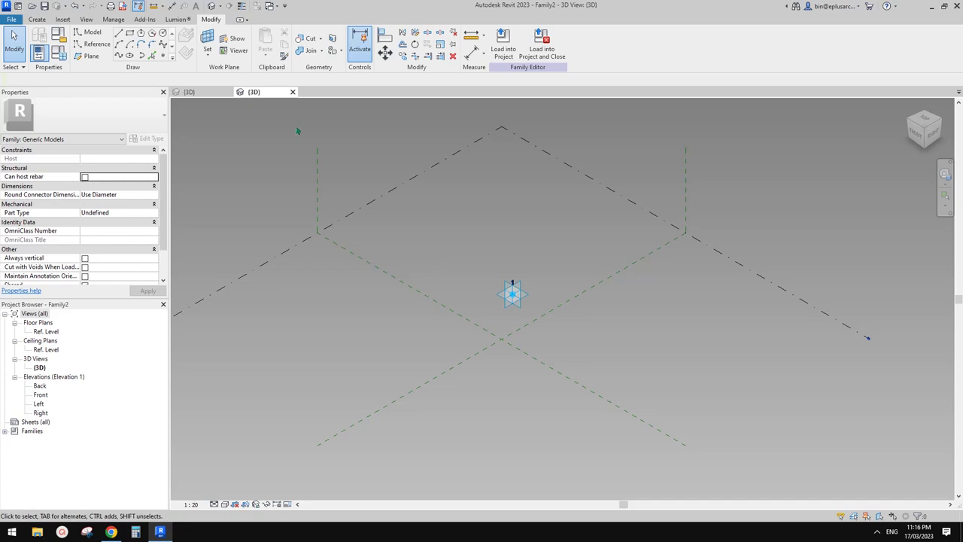
# Place a reference point on adaptive point 1, using the adaptive point's horizontal plane as its work plane.
pyautogui.click(163, 57)
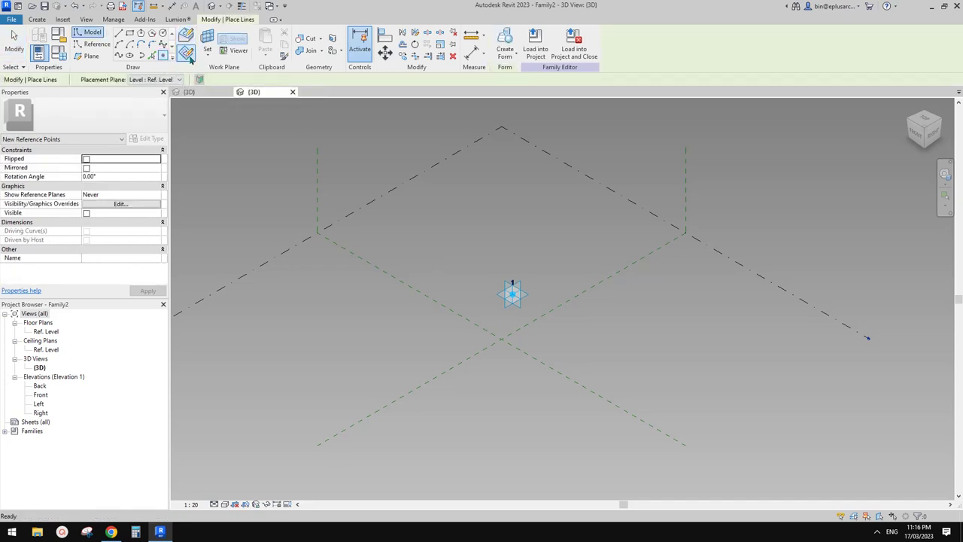
pyautogui.click(208, 39)
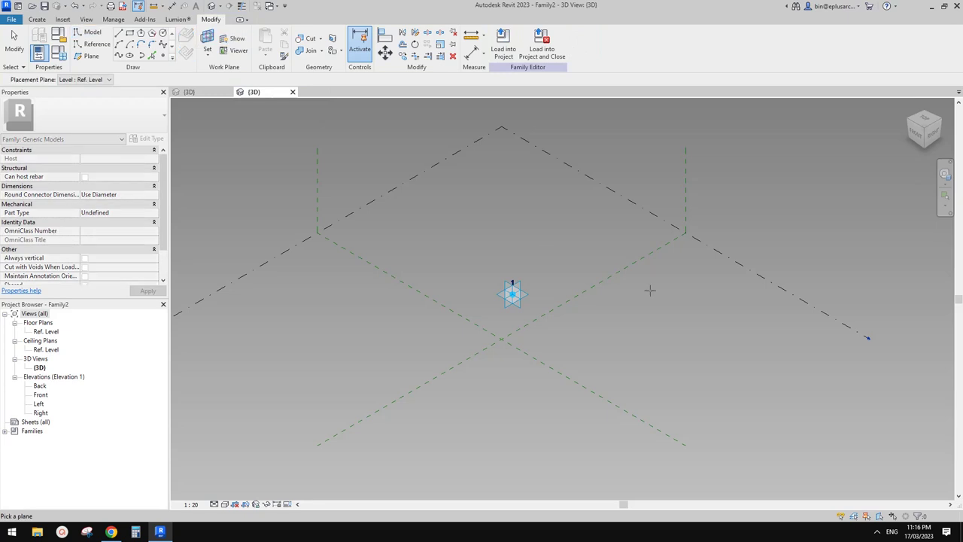
pyautogui.click(529, 295)
pyautogui.scroll(1, 536, 297)
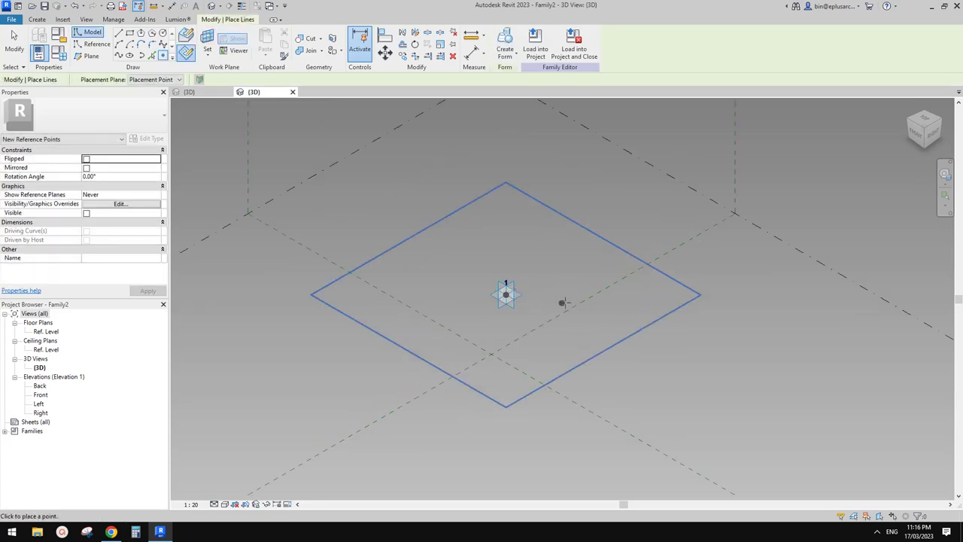
pyautogui.press('Escape')
# Raise the hosted reference point to an offset of about 1490 mm above the adaptive point.
pyautogui.click(505, 295)
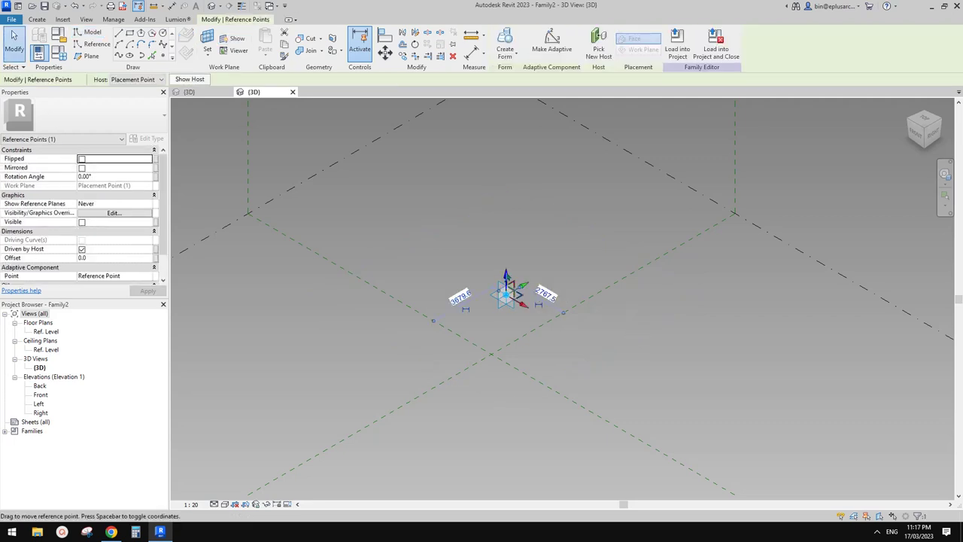
pyautogui.moveTo(507, 276); pyautogui.dragTo(505, 250)
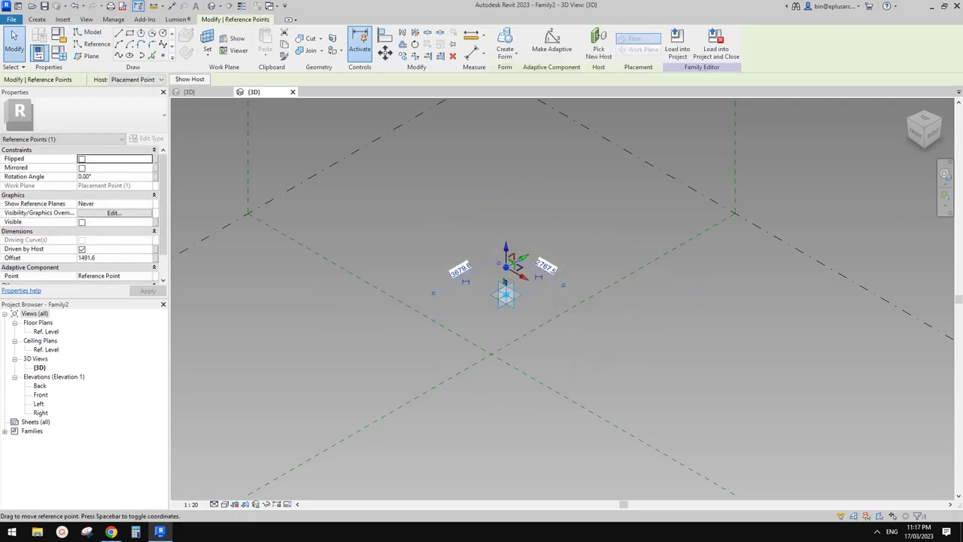
pyautogui.click(566, 282)
pyautogui.click(507, 267)
# Set the raised reference point to always show its reference planes.
pyautogui.scroll(1, 537, 266)
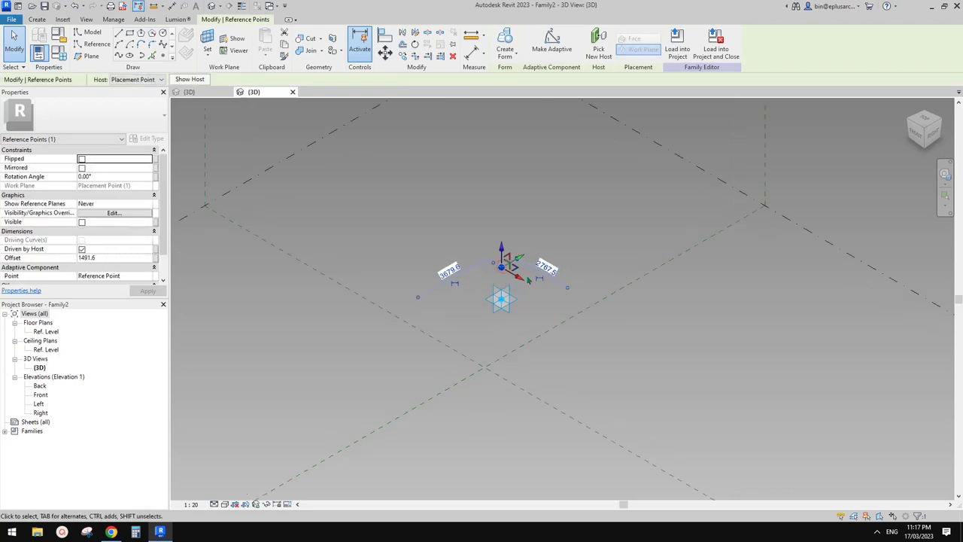
pyautogui.scroll(1, 509, 265)
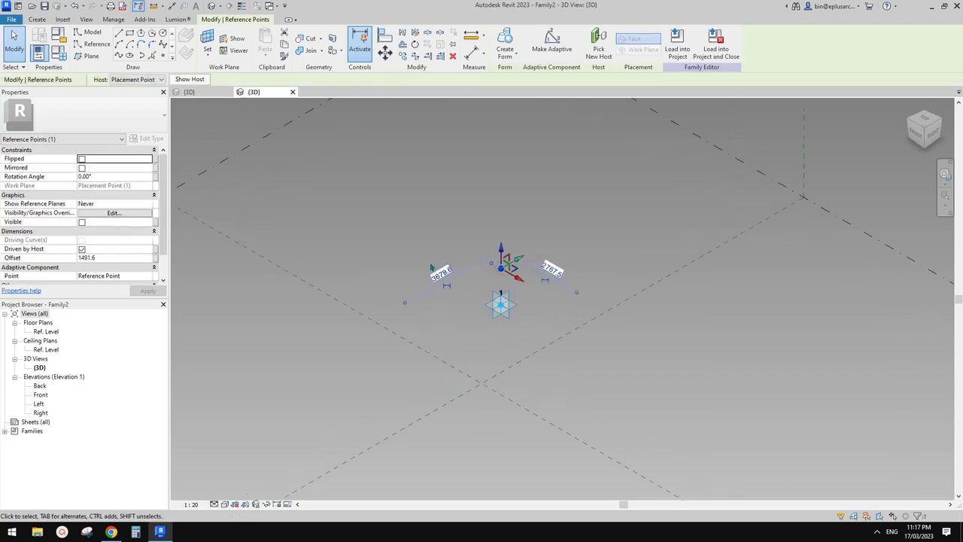
pyautogui.click(141, 204)
pyautogui.click(89, 228)
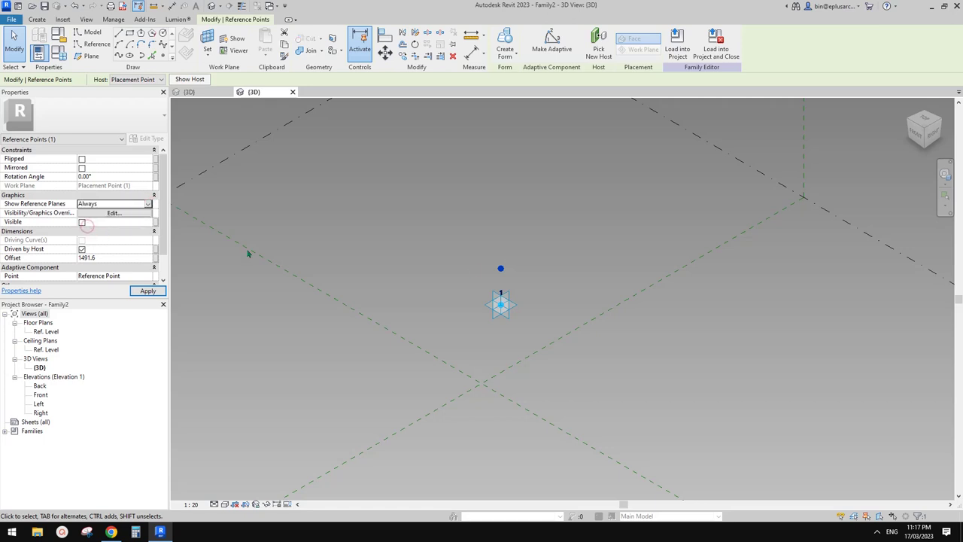
pyautogui.moveTo(653, 236); pyautogui.dragTo(652, 236, button='middle')
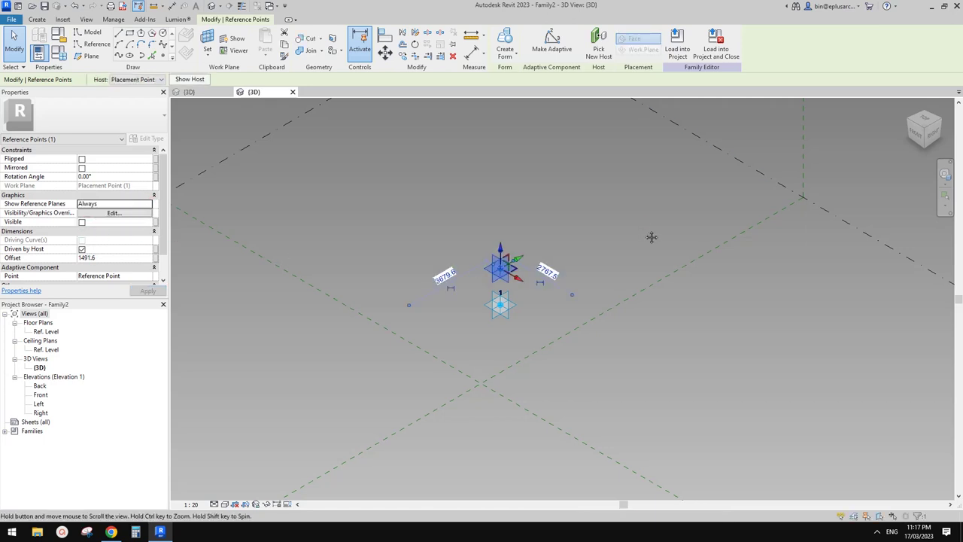
pyautogui.click(652, 236)
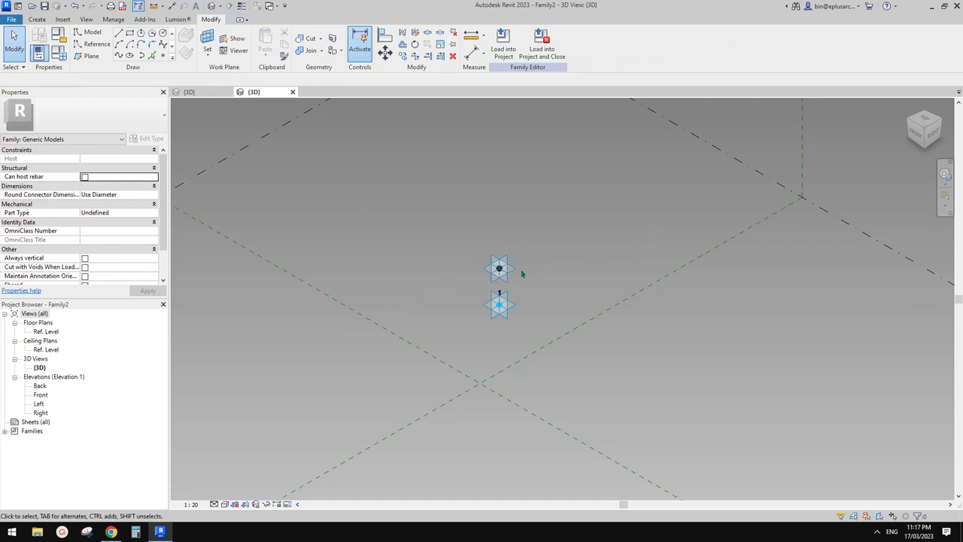
# Link the raised point's rotation angle to a new instance family parameter named a.
pyautogui.scroll(2, 527, 291)
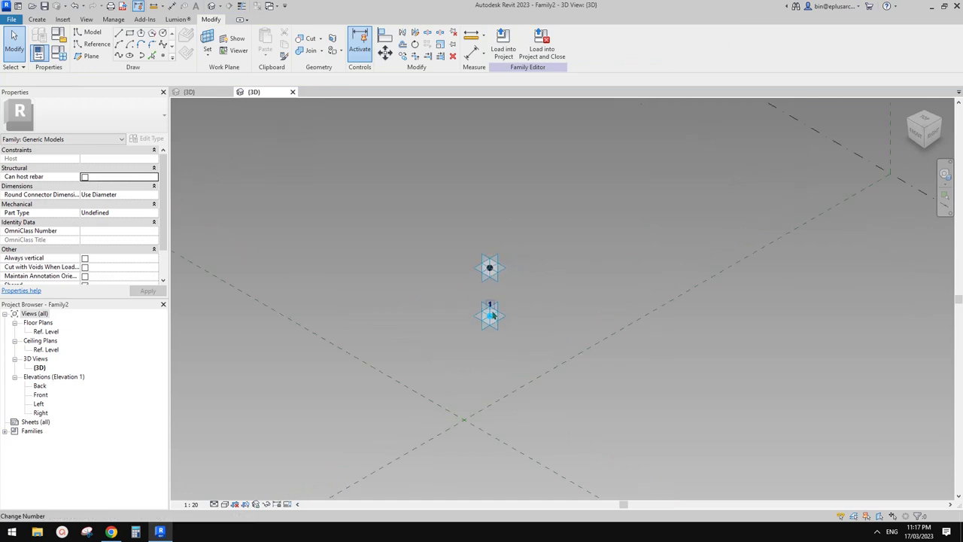
pyautogui.click(490, 267)
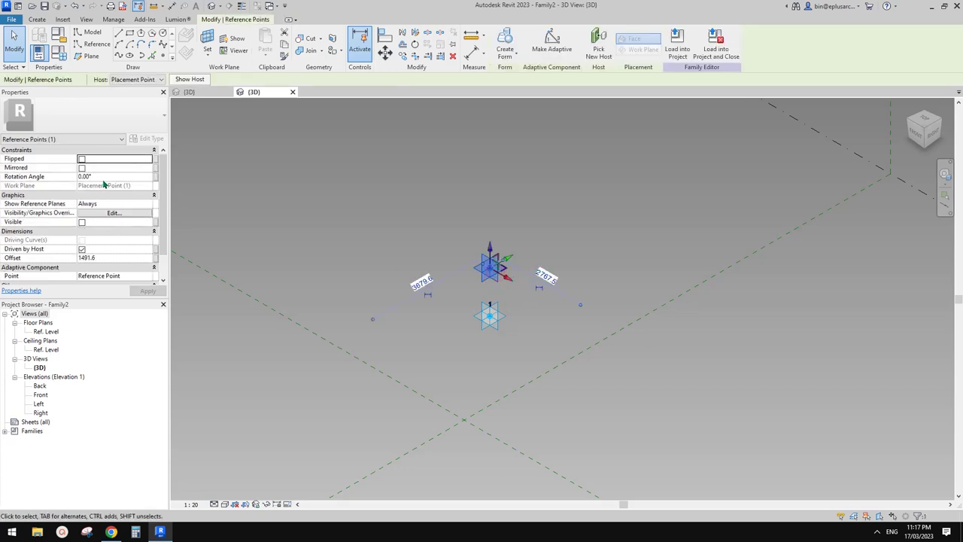
pyautogui.click(153, 179)
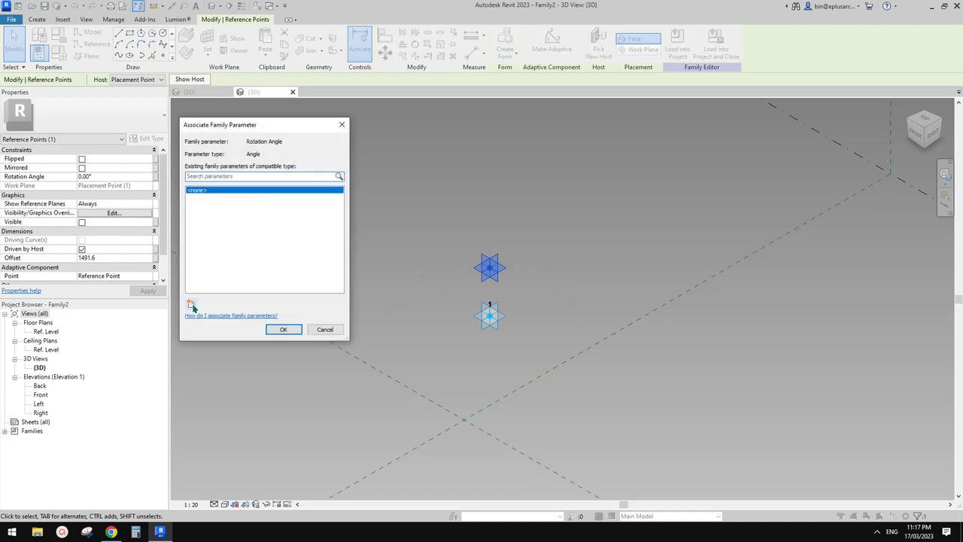
pyautogui.click(191, 304)
pyautogui.write('a')
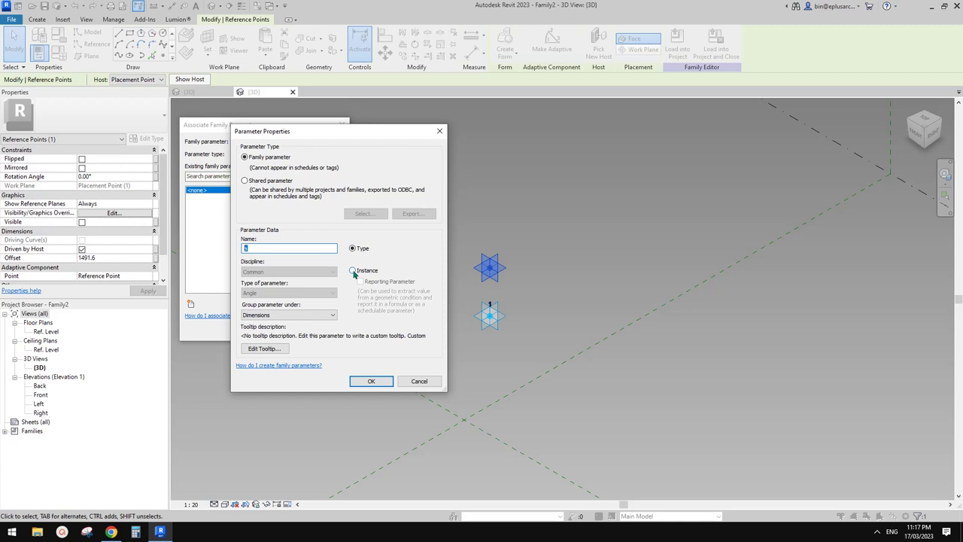
pyautogui.click(370, 381)
pyautogui.click(290, 331)
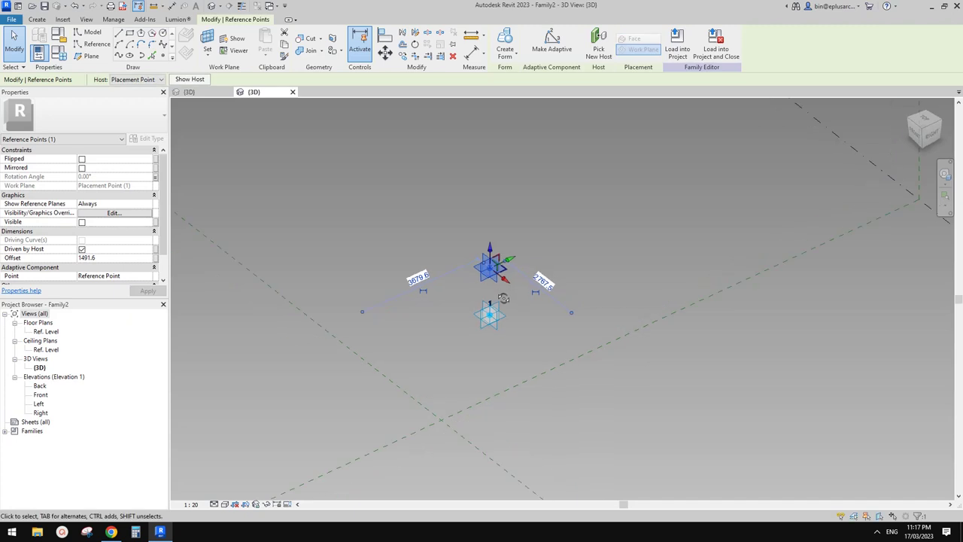
# Set the rotation parameter a to 45° in the family types and apply it.
pyautogui.moveTo(503, 298); pyautogui.dragTo(641, 305, button='middle')
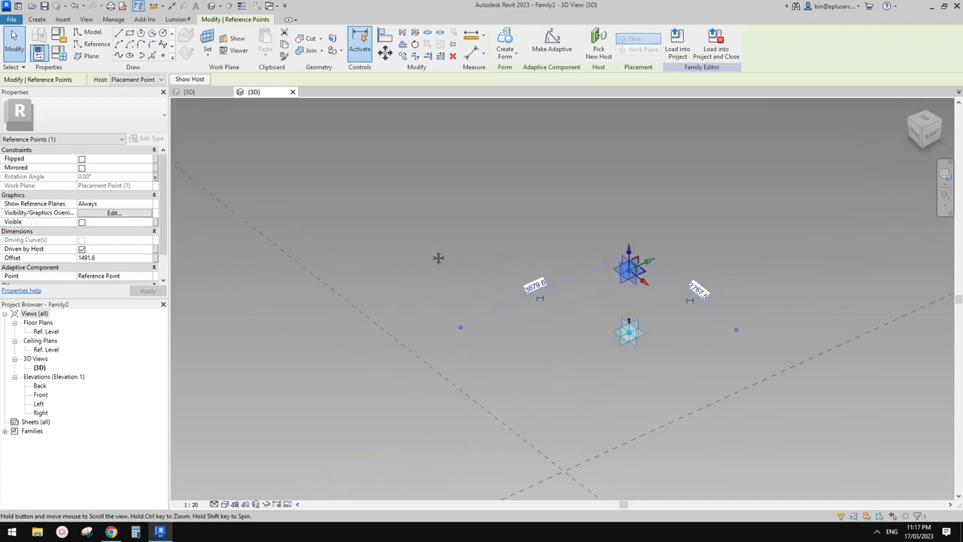
pyautogui.click(63, 55)
pyautogui.click(185, 148)
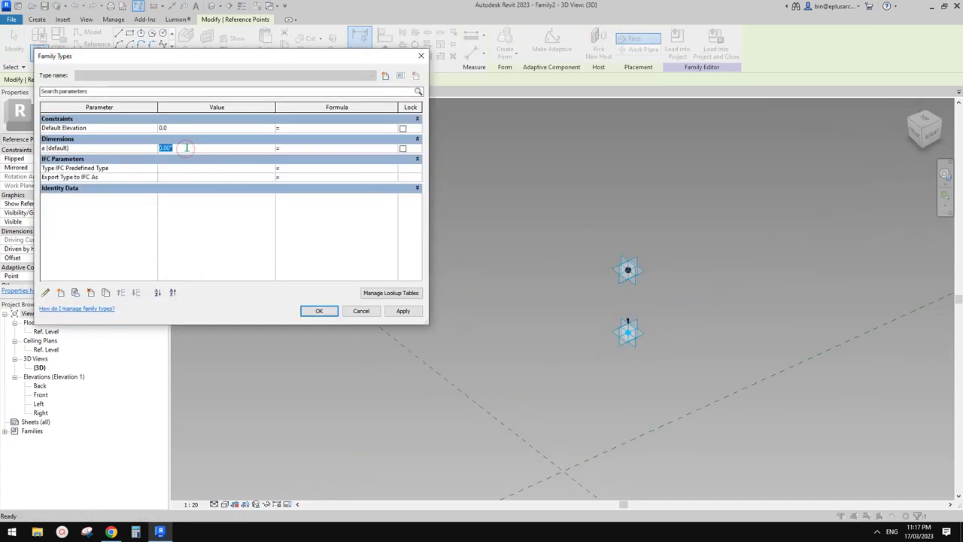
pyautogui.write('45')
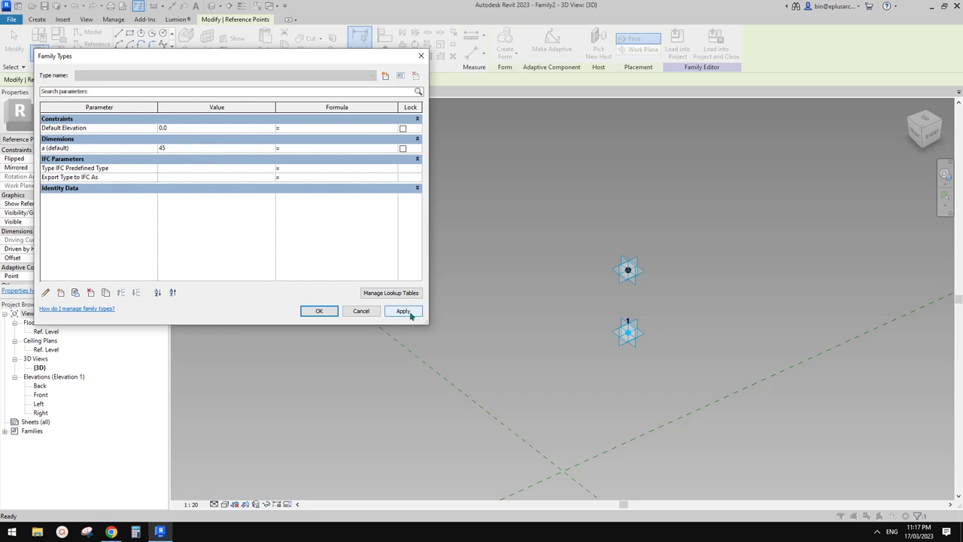
pyautogui.click(407, 311)
pyautogui.click(322, 301)
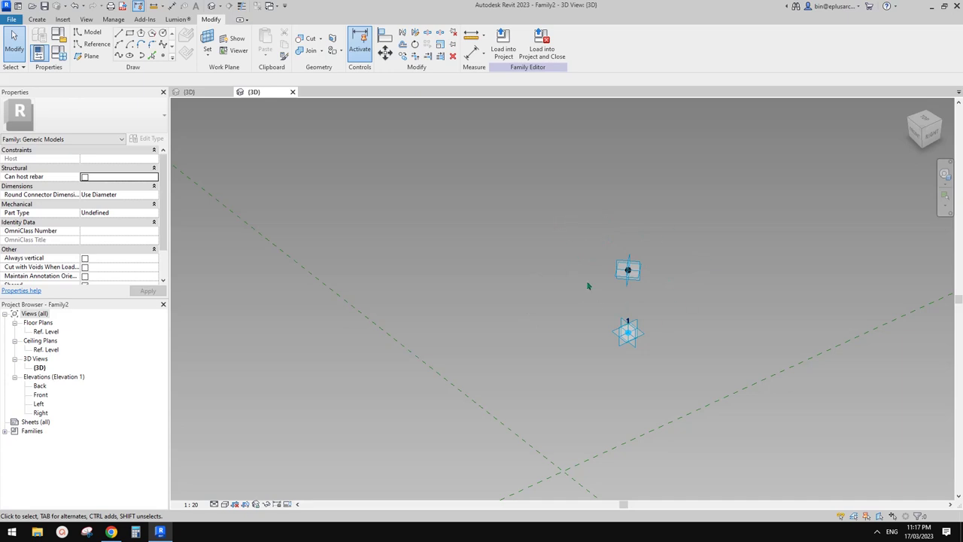
pyautogui.keyDown('shift'); pyautogui.moveTo(579, 239); pyautogui.dragTo(603, 325, button='middle'); pyautogui.keyUp('shift')
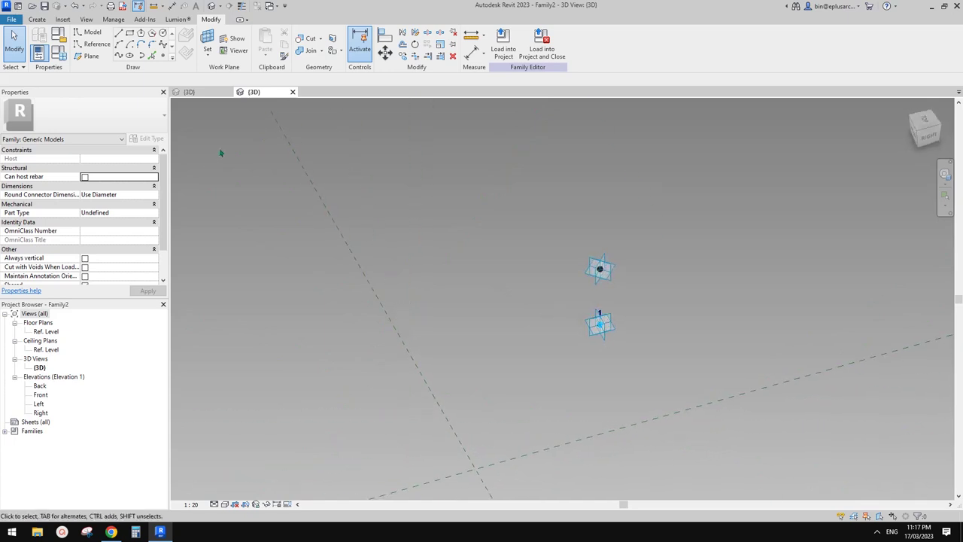
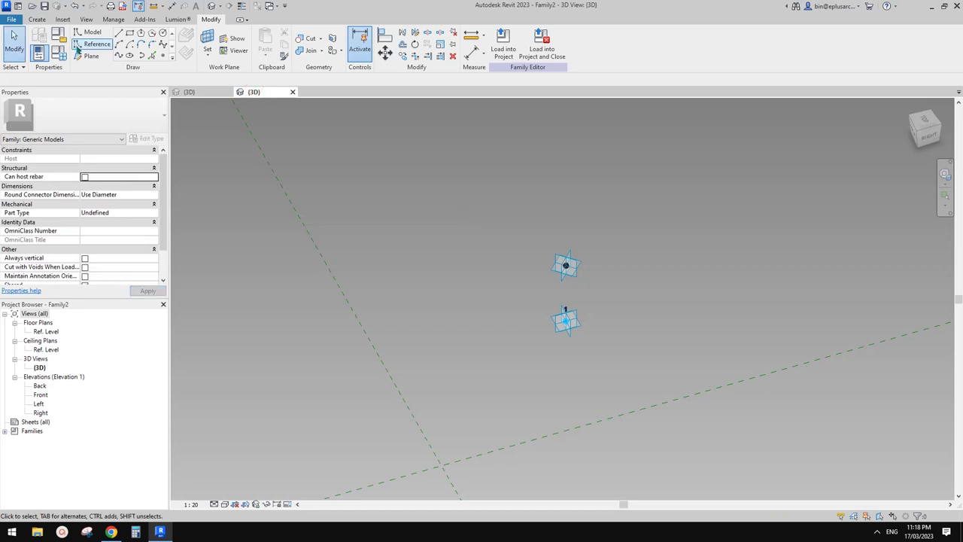
# Draw a 1500 mm model line from the raised reference point outward on one of its vertical reference planes.
pyautogui.click(92, 32)
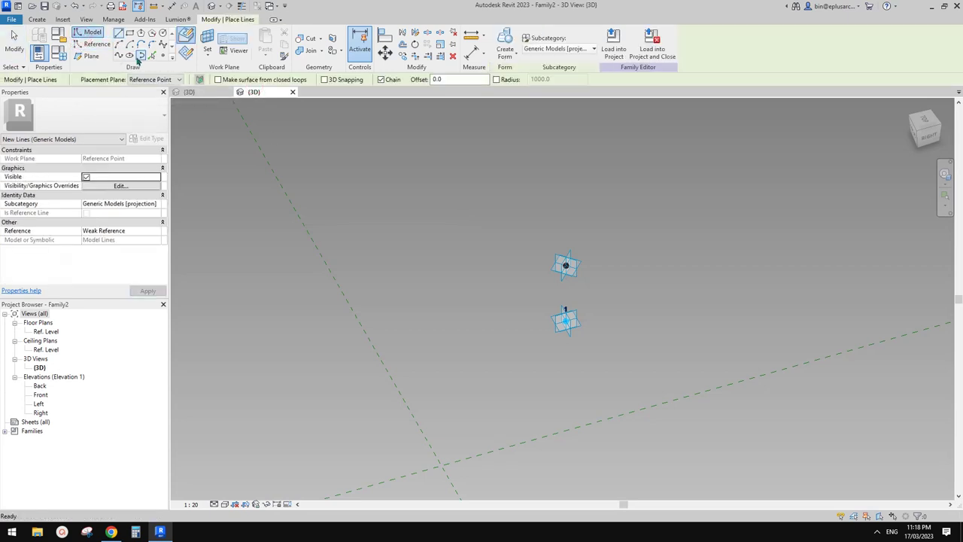
pyautogui.click(207, 39)
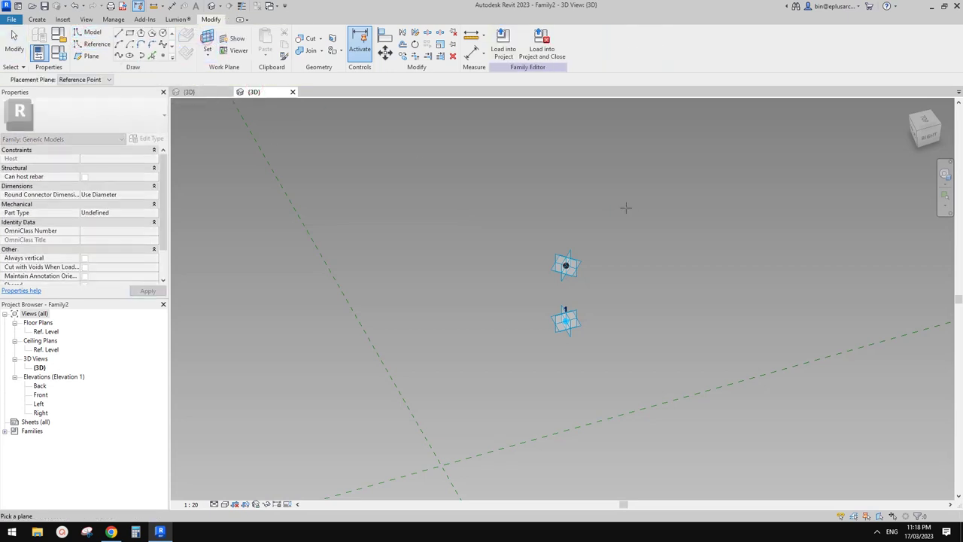
pyautogui.keyDown('shift'); pyautogui.moveTo(588, 273); pyautogui.dragTo(565, 264, button='middle'); pyautogui.keyUp('shift')
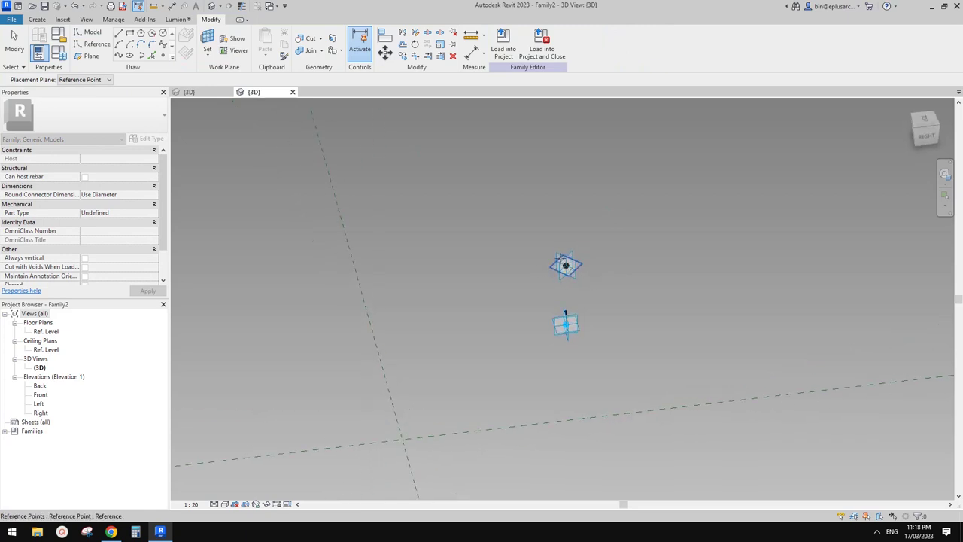
pyautogui.click(557, 256)
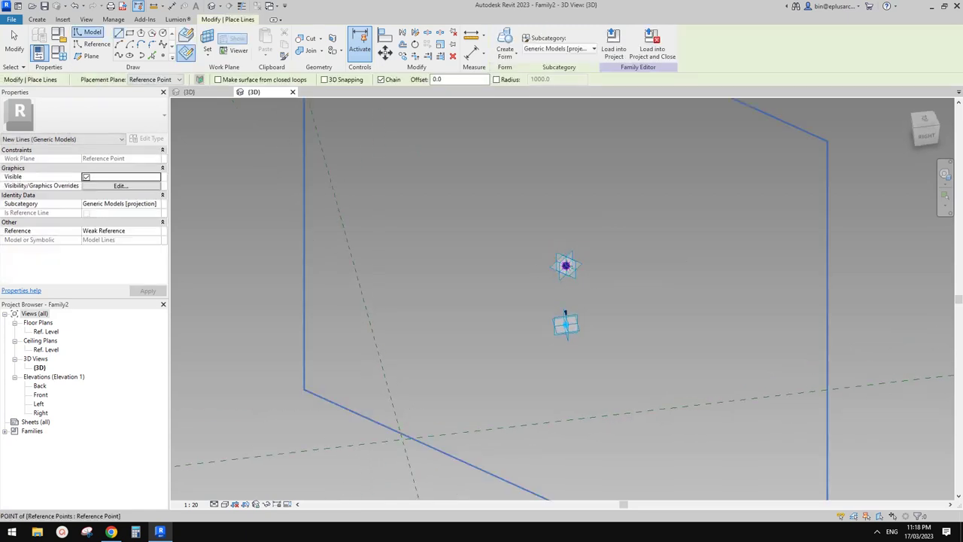
pyautogui.click(565, 265)
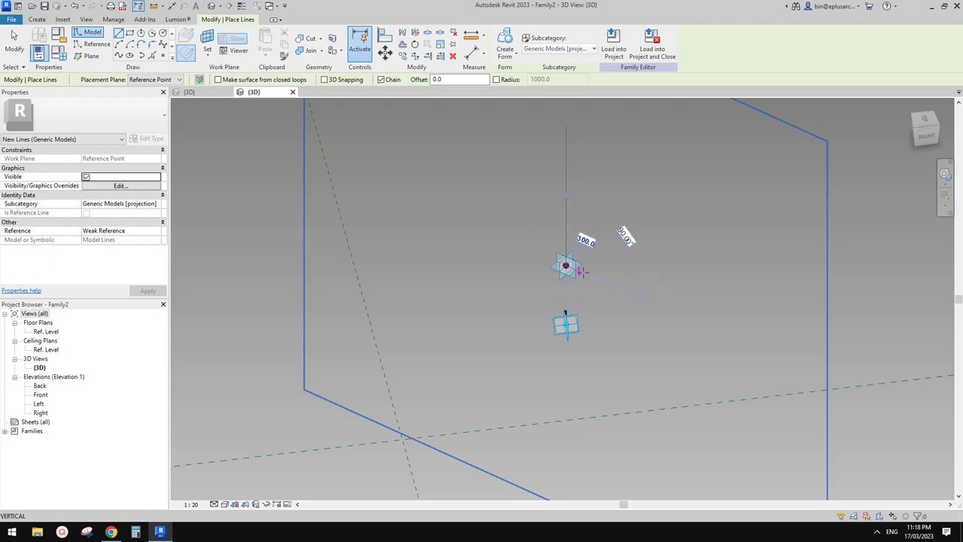
pyautogui.click(629, 292)
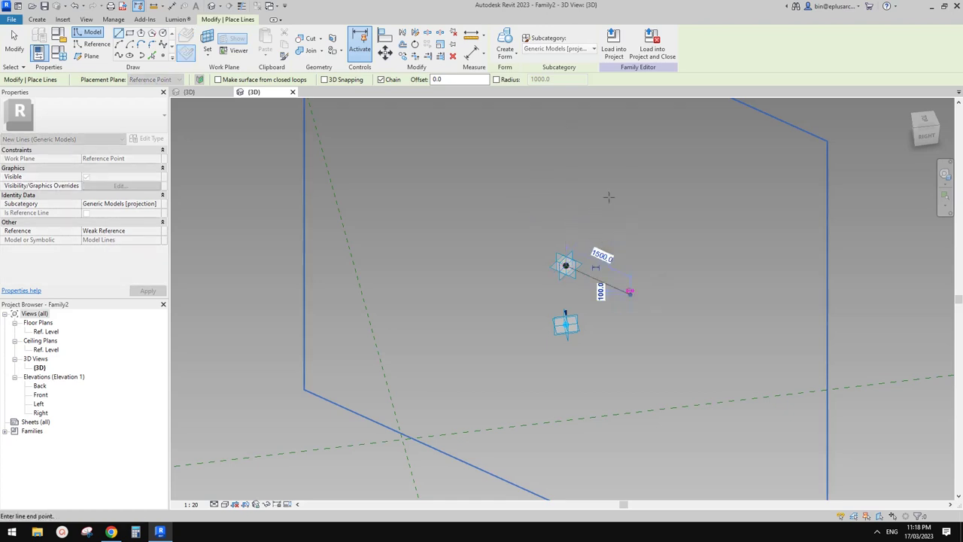
pyautogui.press('Escape')
pyautogui.press('Escape')
# Stretch the line's inner end past the raised reference point to an overall length of 3000 mm.
pyautogui.click(568, 268)
pyautogui.moveTo(565, 267); pyautogui.dragTo(501, 235)
pyautogui.keyDown('shift'); pyautogui.moveTo(623, 249); pyautogui.dragTo(593, 264, button='middle'); pyautogui.keyUp('shift')
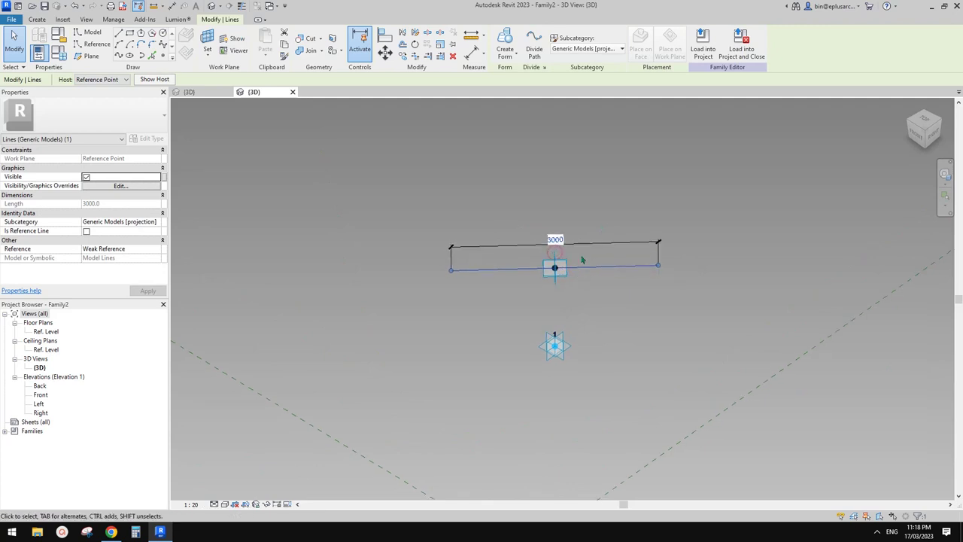
# Make the line's temporary length dimension permanent and label it with a new type parameter named w.
pyautogui.click(554, 258)
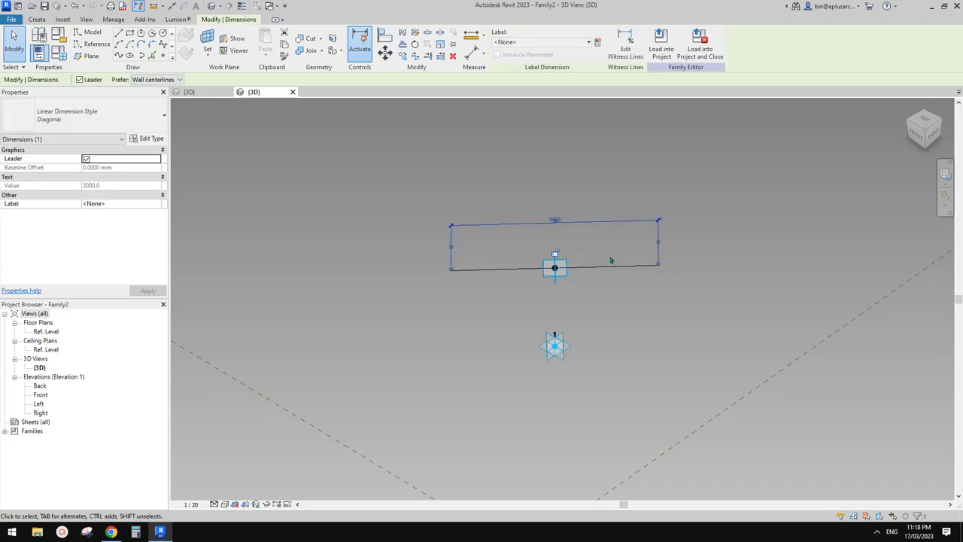
pyautogui.keyDown('shift'); pyautogui.moveTo(610, 260); pyautogui.dragTo(580, 254, button='middle'); pyautogui.keyUp('shift')
pyautogui.click(566, 237)
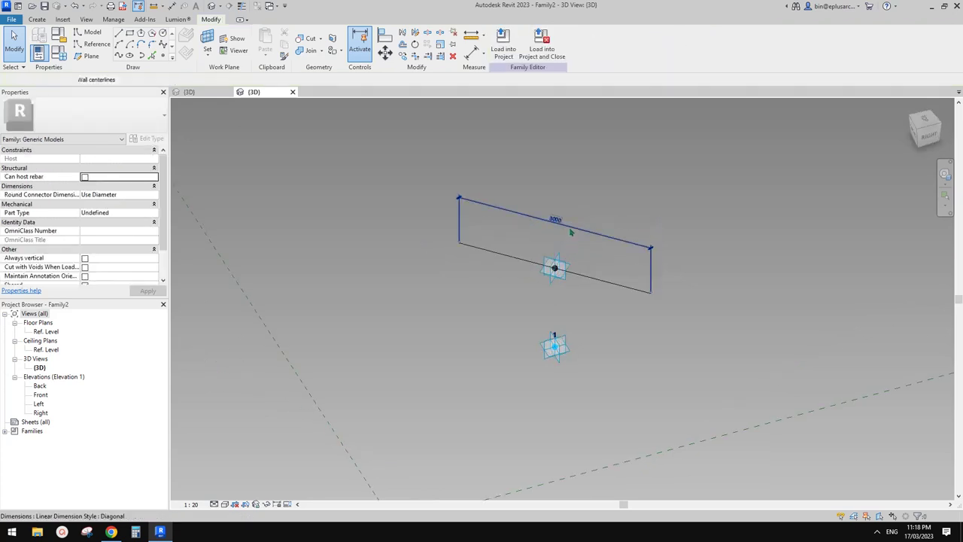
pyautogui.click(571, 228)
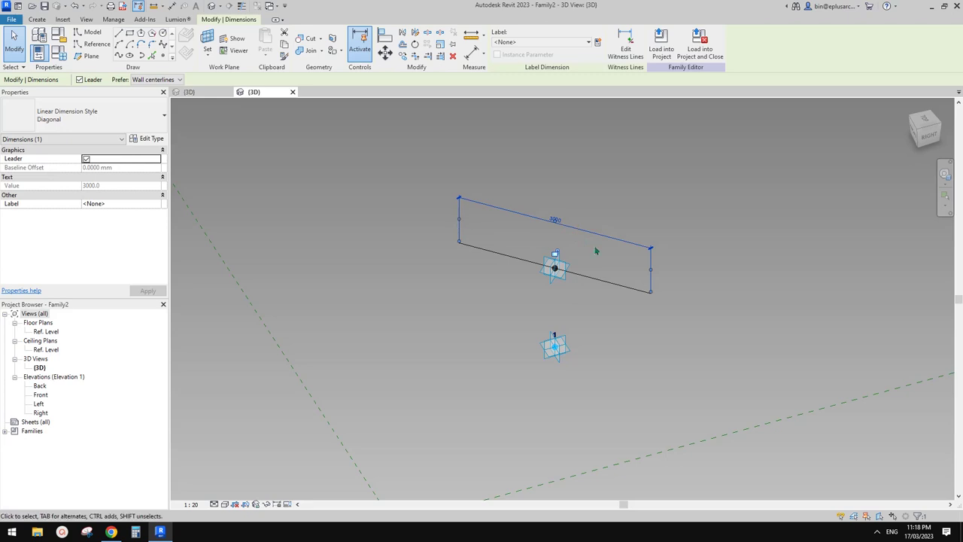
pyautogui.click(597, 42)
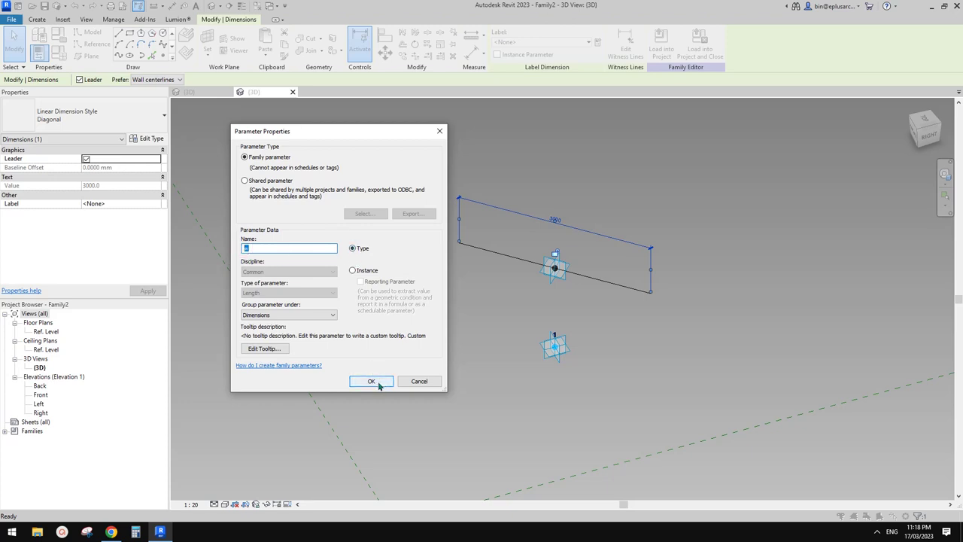
pyautogui.click(372, 381)
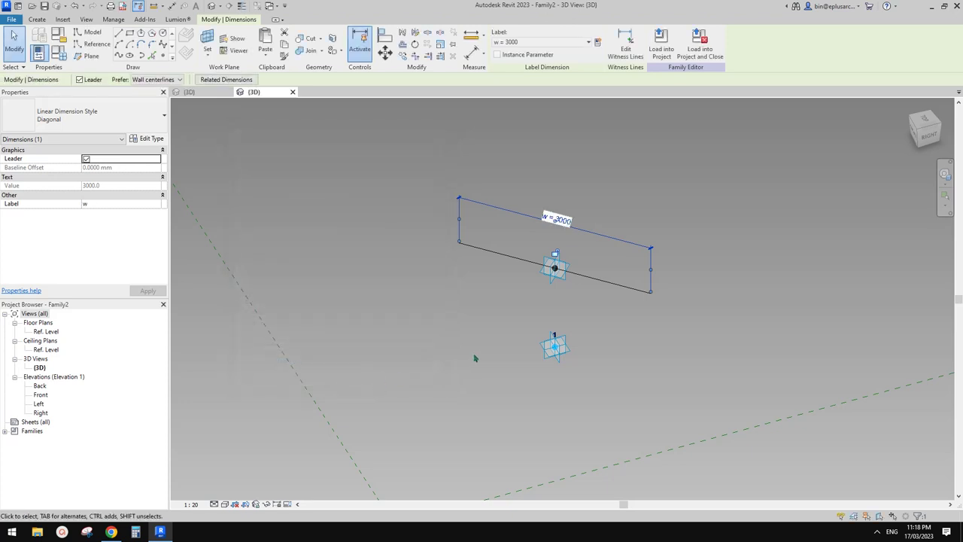
# Move the w dimension farther above the model line.
pyautogui.keyDown('shift'); pyautogui.moveTo(531, 326); pyautogui.dragTo(537, 303, button='middle'); pyautogui.keyUp('shift')
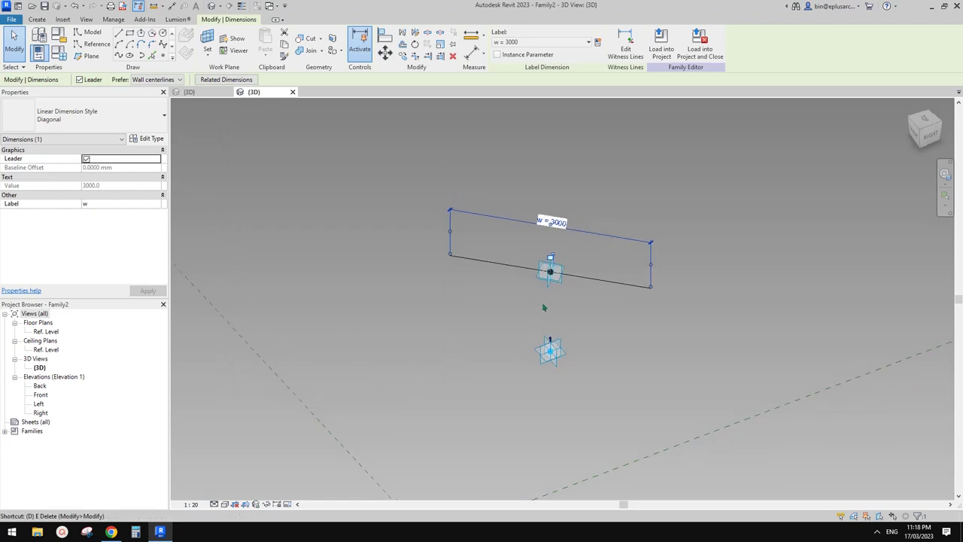
pyautogui.keyDown('shift'); pyautogui.moveTo(580, 244); pyautogui.dragTo(574, 233, button='middle'); pyautogui.keyUp('shift')
pyautogui.moveTo(574, 233); pyautogui.dragTo(582, 203)
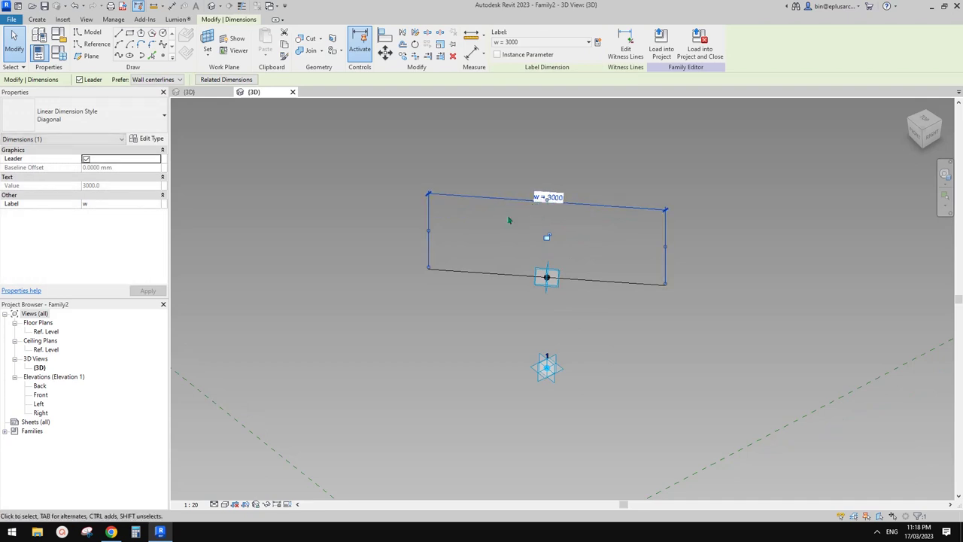
# Add the raised reference point as a middle witness line of the w dimension and make the two segments equal.
pyautogui.click(628, 49)
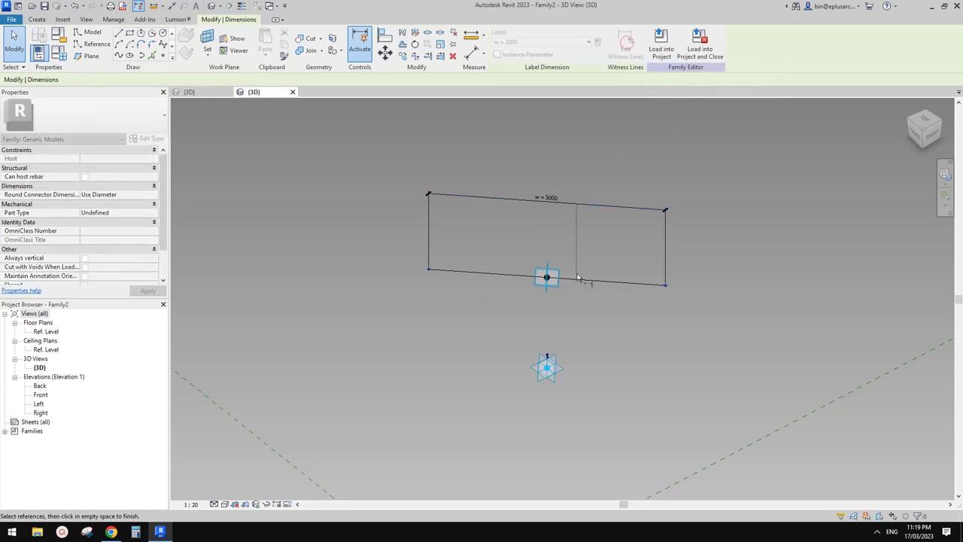
pyautogui.click(548, 279)
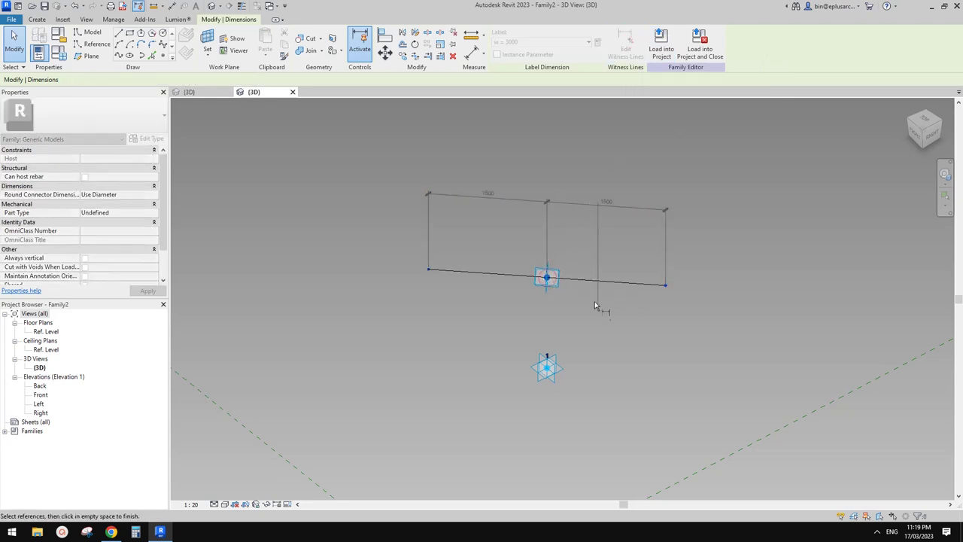
pyautogui.click(671, 363)
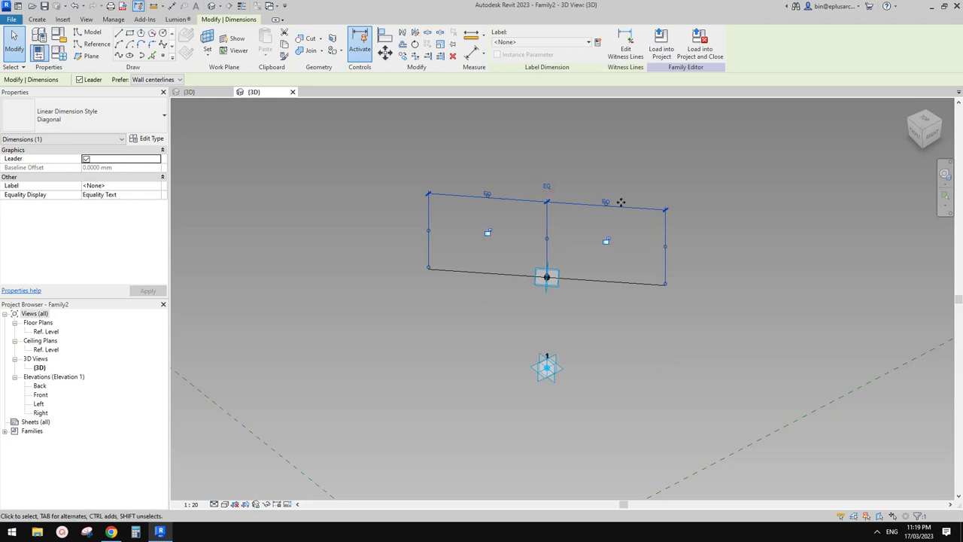
# Add a permanent overall length dimension to the model line, place it below the line, and label it with parameter w.
pyautogui.click(631, 282)
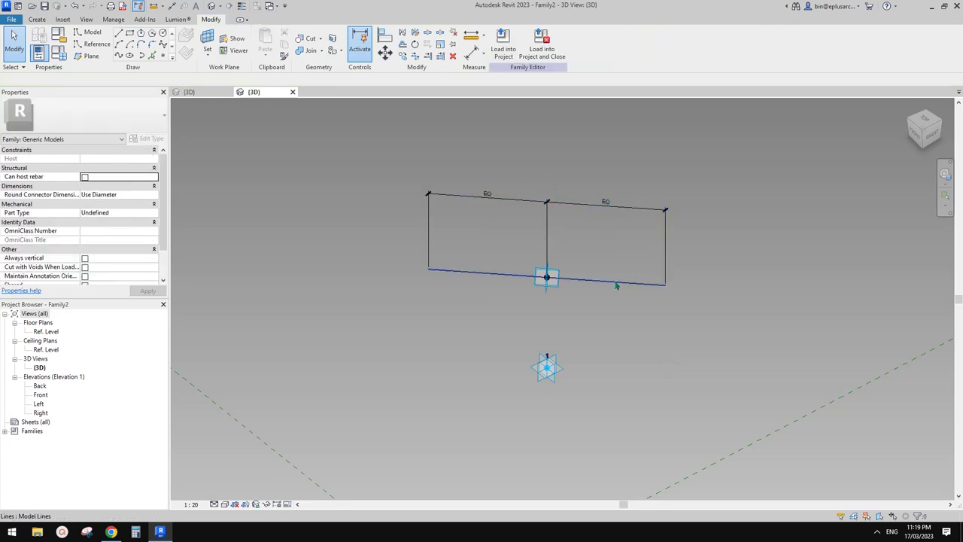
pyautogui.click(548, 267)
pyautogui.click(593, 312)
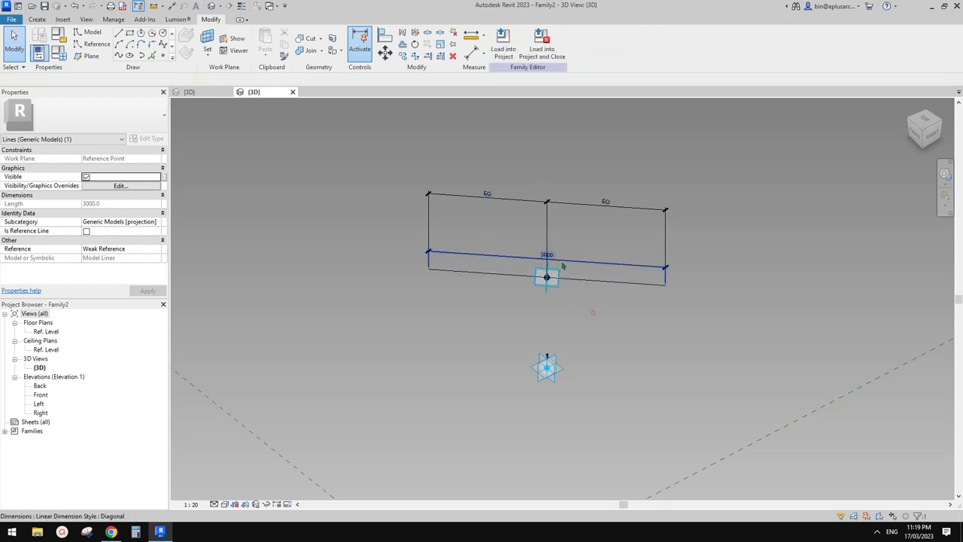
pyautogui.moveTo(573, 269); pyautogui.dragTo(571, 303)
pyautogui.click(563, 42)
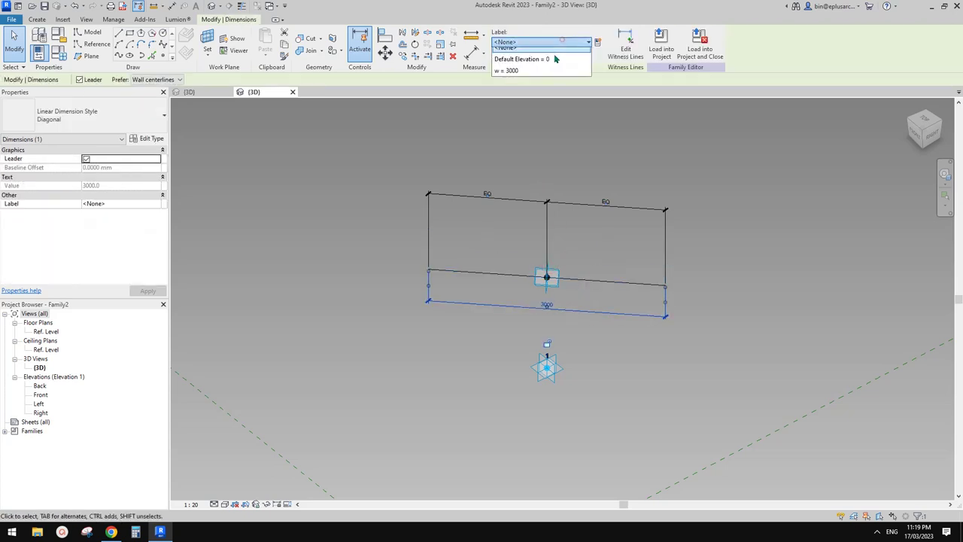
pyautogui.click(510, 88)
pyautogui.click(685, 147)
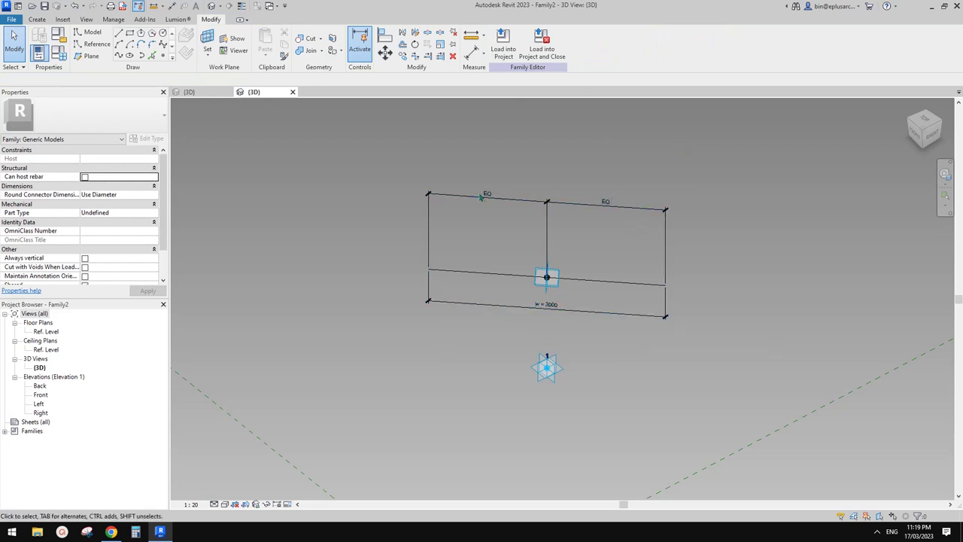
# Set the family parameter w to 4500 and apply it to the model line.
pyautogui.keyDown('shift'); pyautogui.moveTo(549, 201); pyautogui.dragTo(444, 248, button='middle'); pyautogui.keyUp('shift')
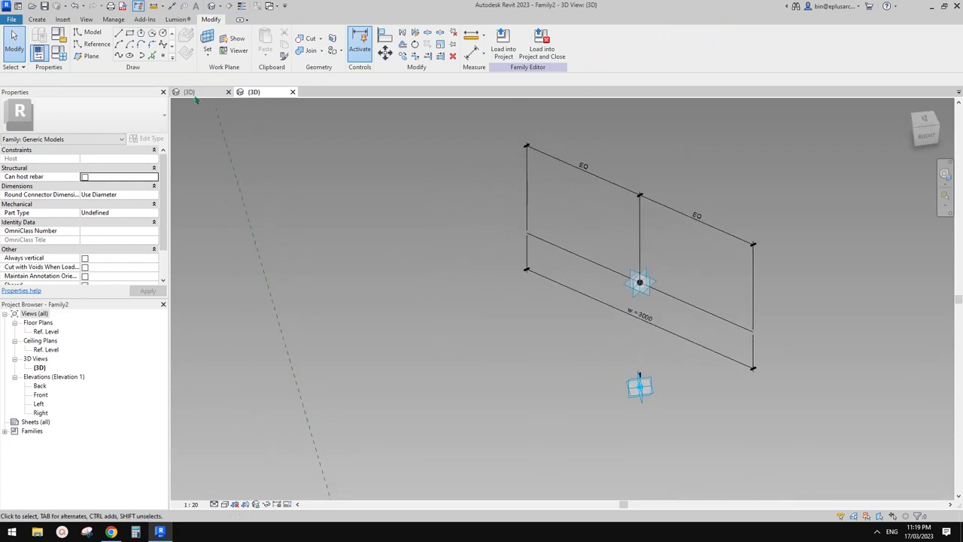
pyautogui.click(59, 53)
pyautogui.click(197, 158)
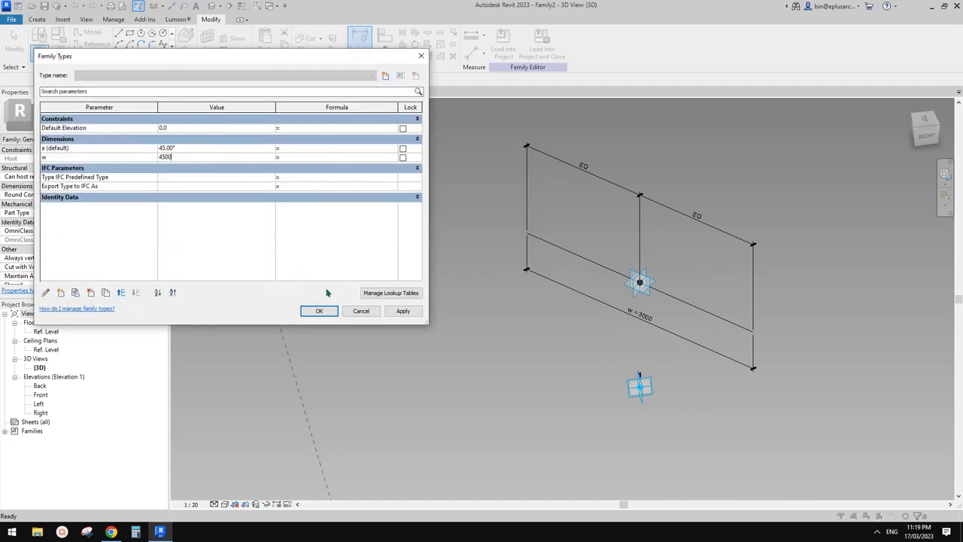
pyautogui.click(403, 311)
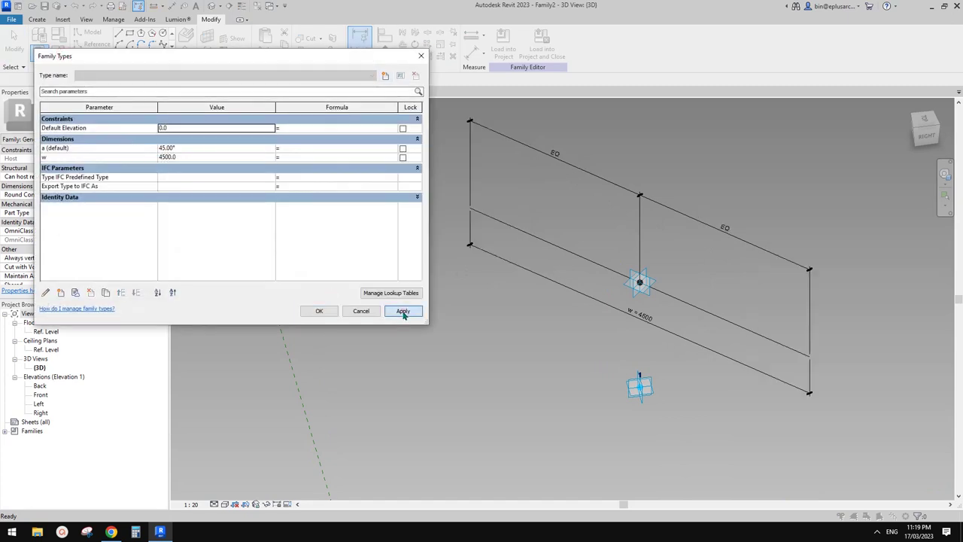
pyautogui.click(353, 311)
# Set the raised reference point's offset from its adaptive host point to 0.
pyautogui.scroll(-2, 331, 304)
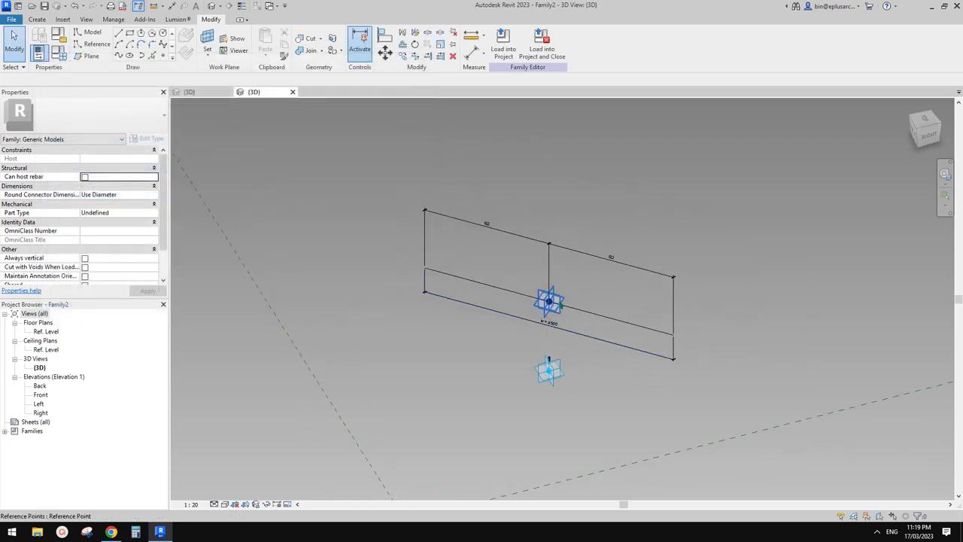
pyautogui.click(557, 304)
pyautogui.click(121, 259)
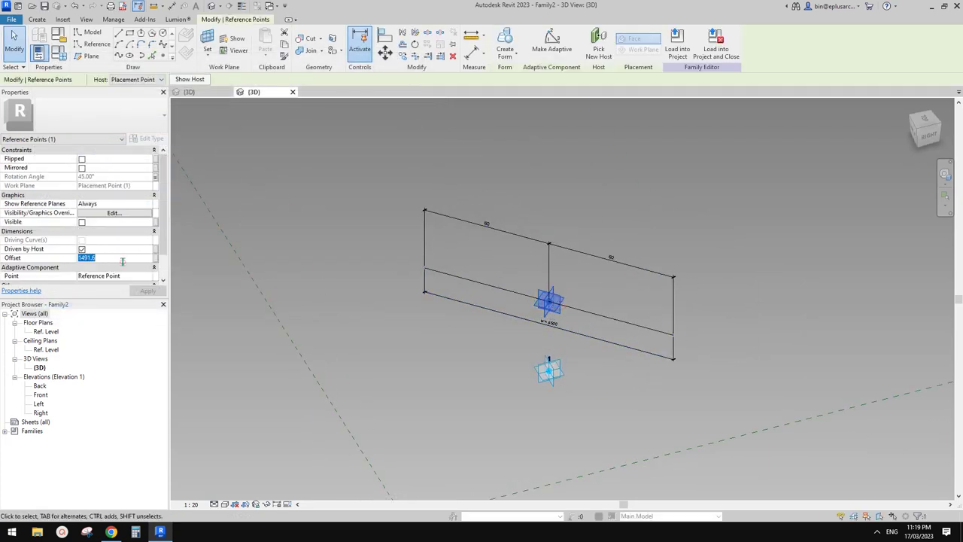
pyautogui.write('0')
pyautogui.press('Return')
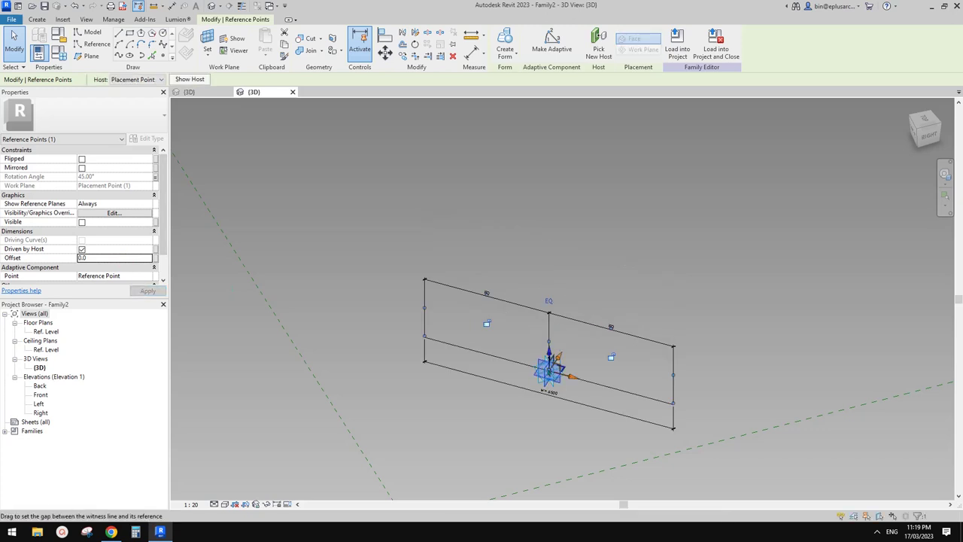
pyautogui.click(483, 411)
pyautogui.moveTo(488, 407); pyautogui.dragTo(503, 390, button='middle')
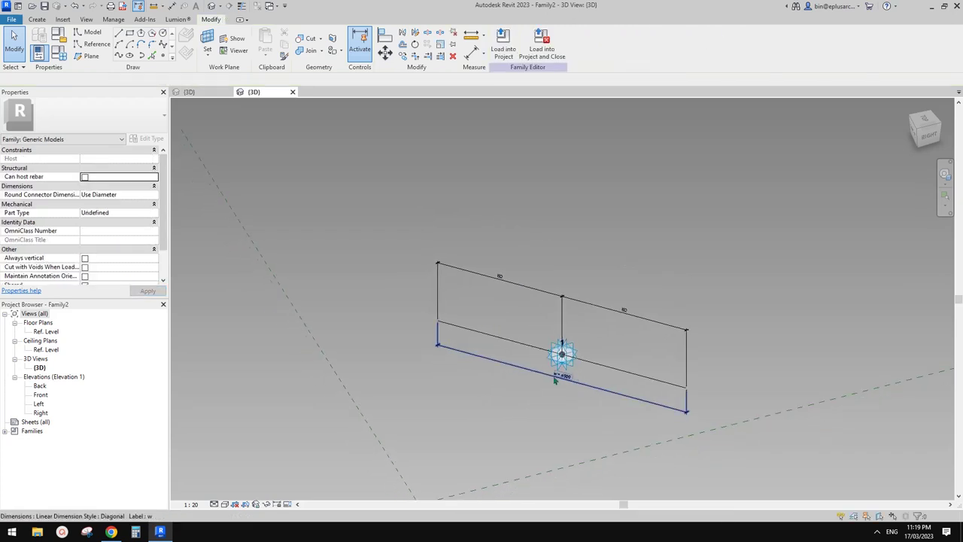
pyautogui.keyDown('shift'); pyautogui.moveTo(563, 354); pyautogui.dragTo(528, 348, button='middle'); pyautogui.keyUp('shift')
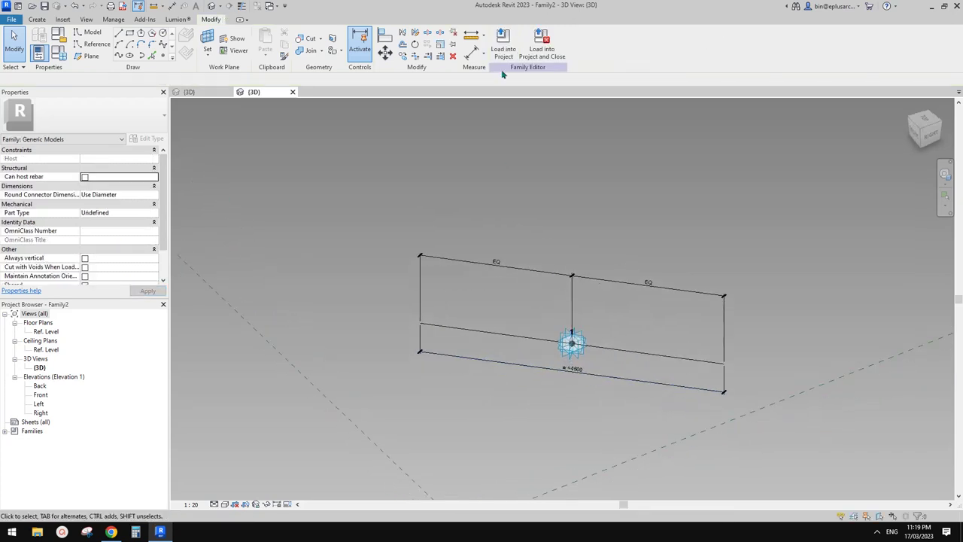
# Load Family2 into Family1 and place one instance in open space beside the reference line.
pyautogui.click(503, 45)
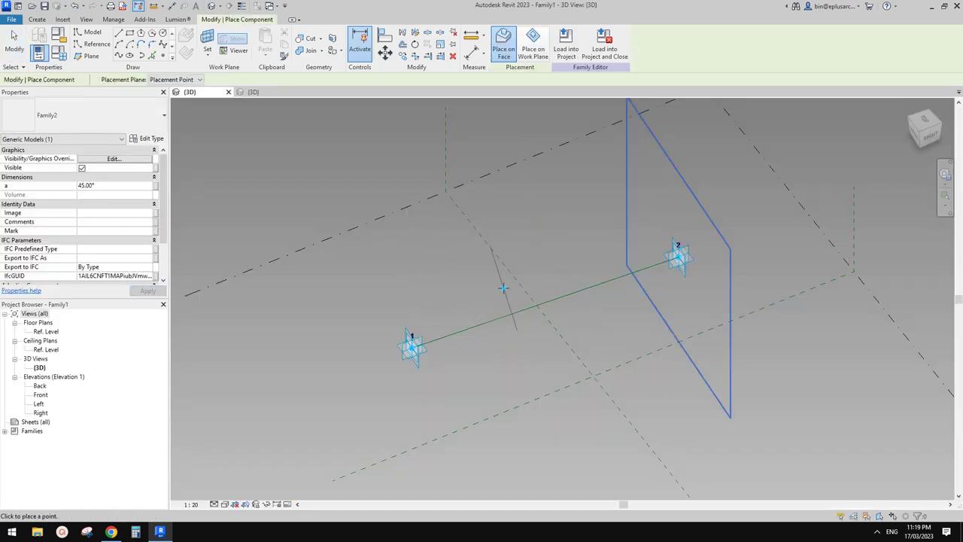
pyautogui.keyDown('shift'); pyautogui.moveTo(567, 314); pyautogui.dragTo(577, 295, button='middle'); pyautogui.keyUp('shift')
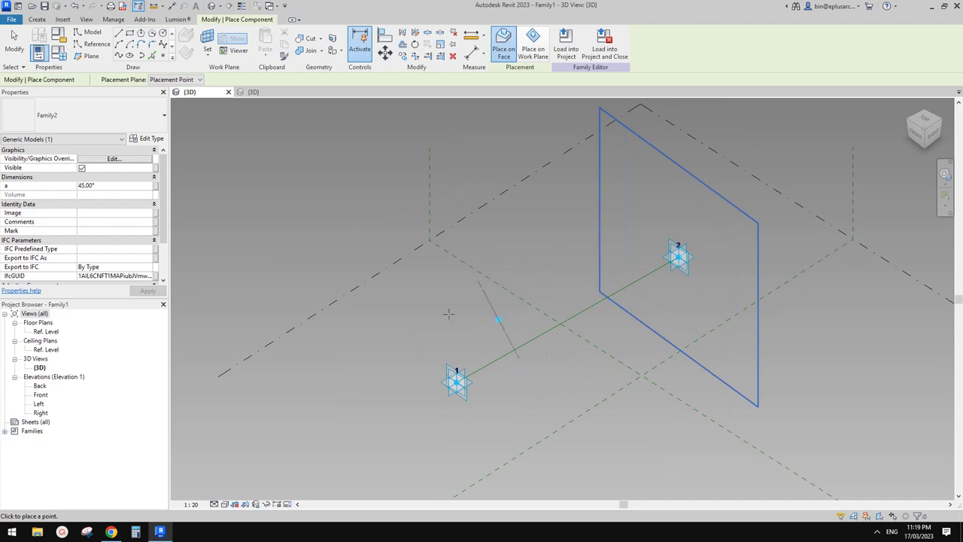
pyautogui.click(326, 345)
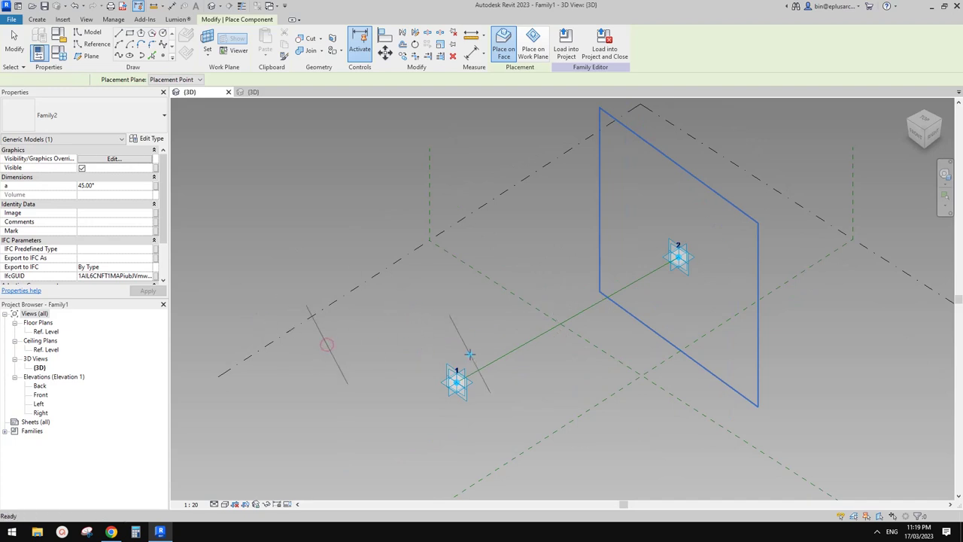
pyautogui.press('Escape')
# Divide the reference line between adaptive points 1 and 2 into a path with 8 nodes.
pyautogui.click(584, 319)
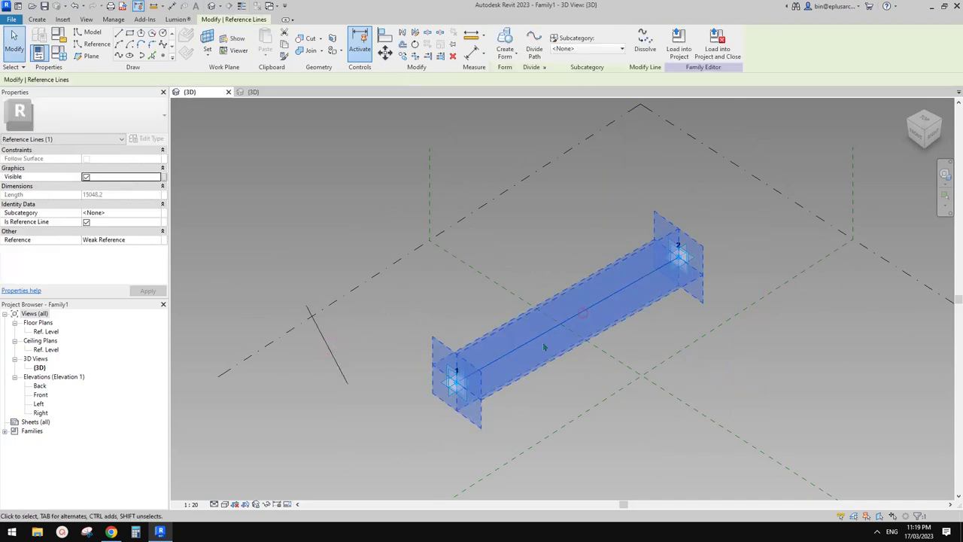
pyautogui.click(533, 49)
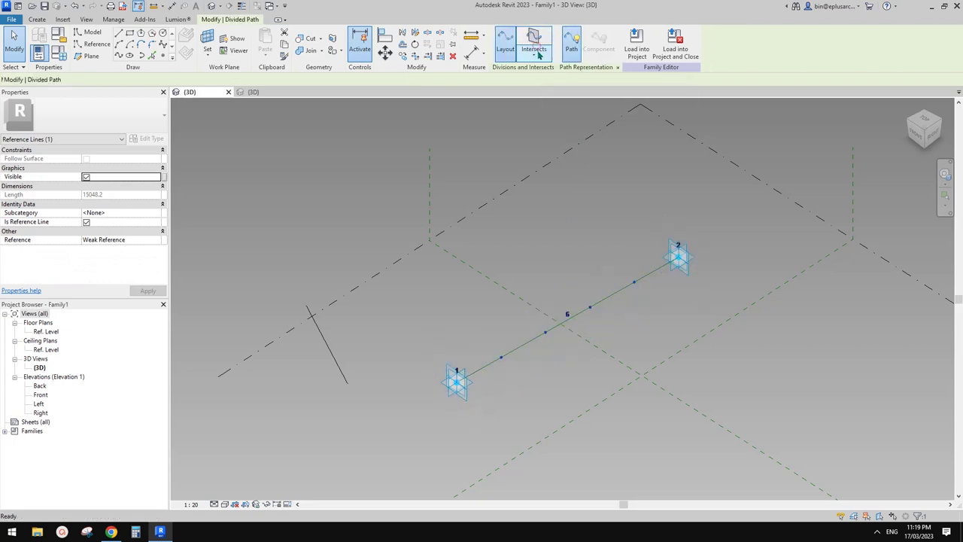
pyautogui.keyDown('shift'); pyautogui.moveTo(632, 346); pyautogui.dragTo(581, 342, button='middle'); pyautogui.keyUp('shift')
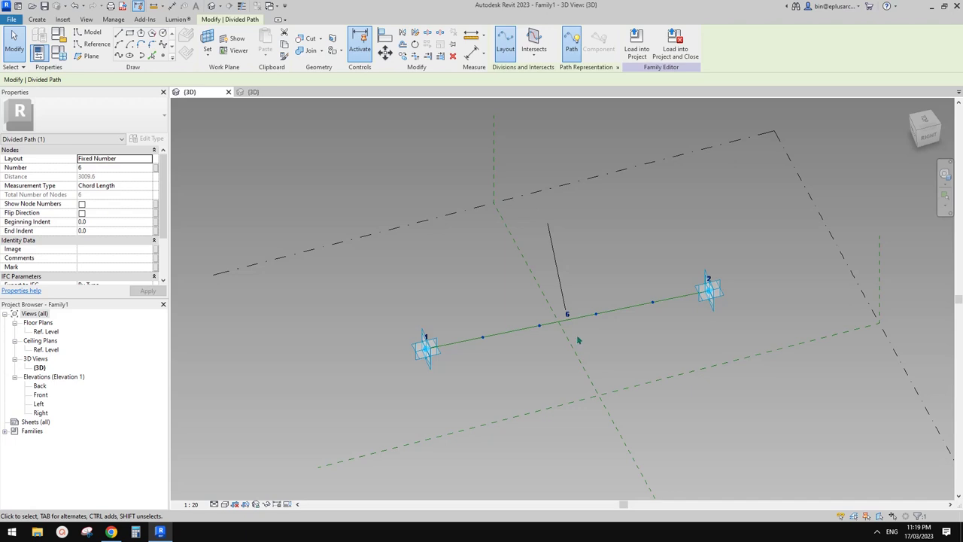
pyautogui.click(567, 314)
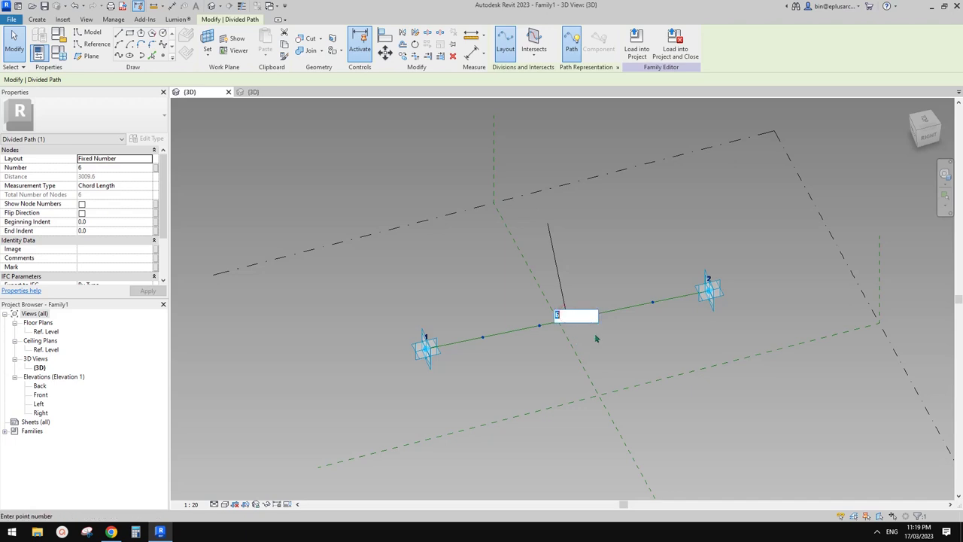
pyautogui.write('8')
pyautogui.click(619, 356)
pyautogui.press('Escape')
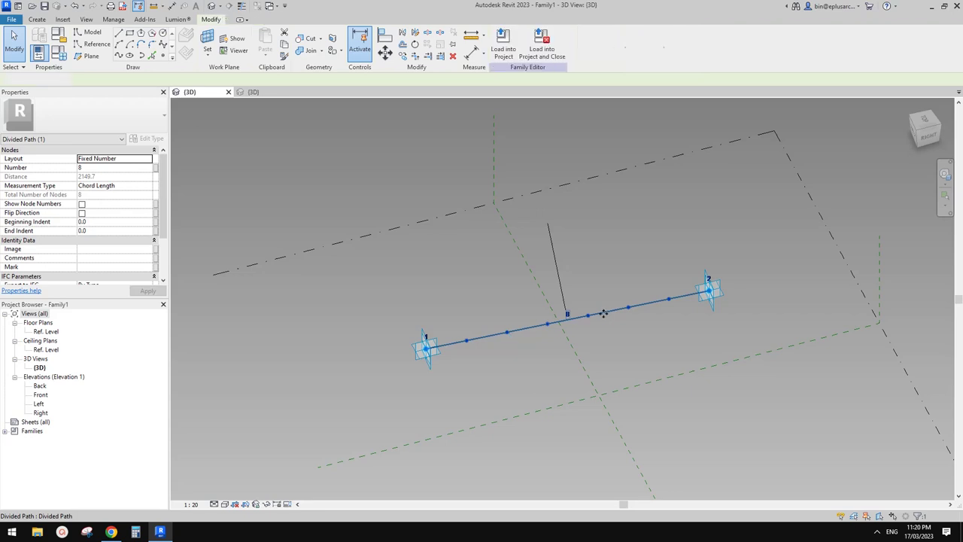
pyautogui.keyDown('shift'); pyautogui.moveTo(604, 314); pyautogui.dragTo(611, 330, button='middle'); pyautogui.keyUp('shift')
pyautogui.scroll(-1, 541, 330)
pyautogui.keyDown('shift'); pyautogui.moveTo(541, 333); pyautogui.dragTo(564, 321, button='middle'); pyautogui.keyUp('shift')
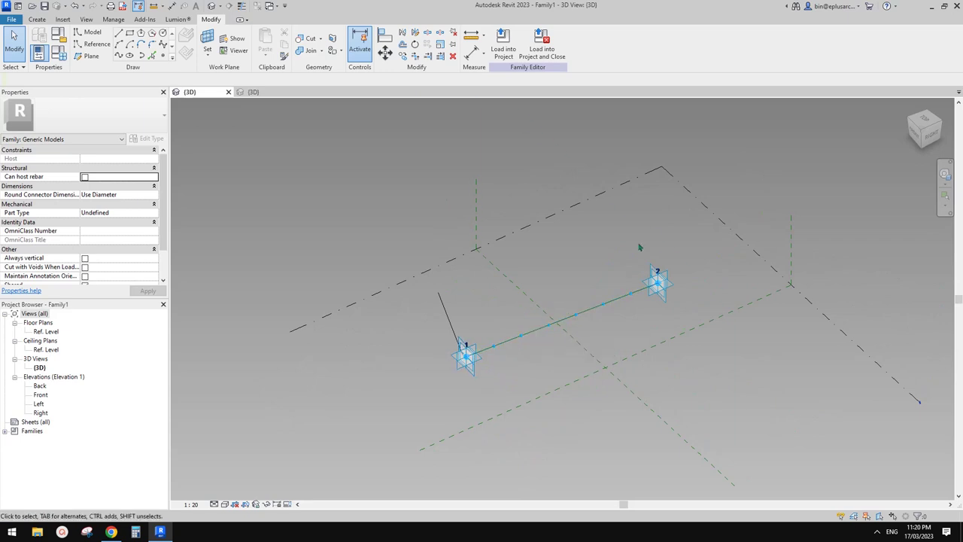
pyautogui.scroll(1, 569, 312)
pyautogui.keyDown('shift'); pyautogui.moveTo(526, 349); pyautogui.dragTo(517, 358, button='middle'); pyautogui.keyUp('shift')
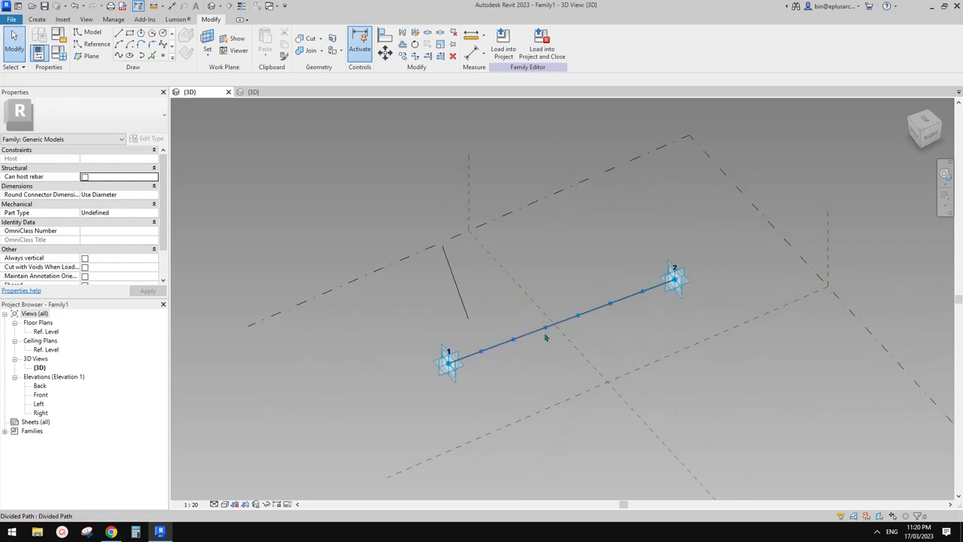
pyautogui.scroll(2, 532, 335)
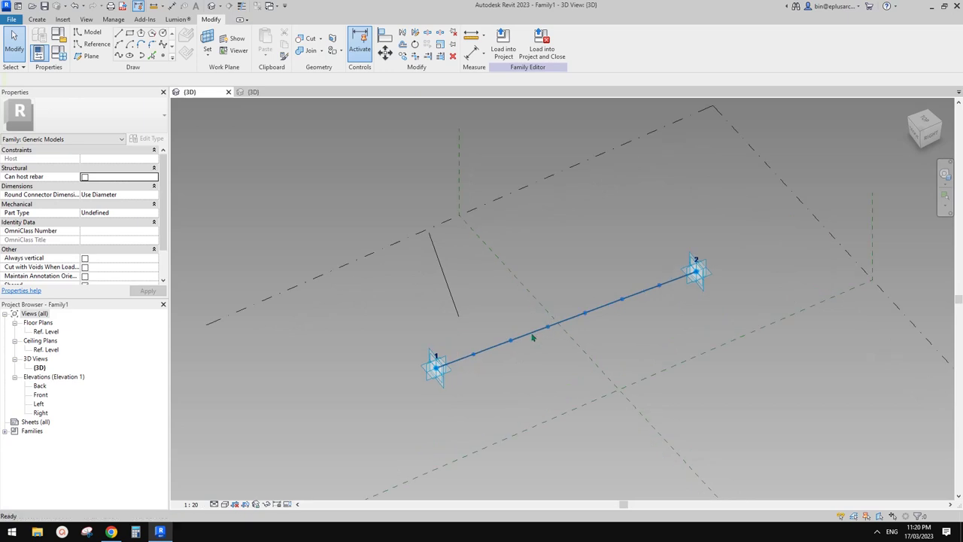
pyautogui.click(590, 310)
pyautogui.click(502, 291)
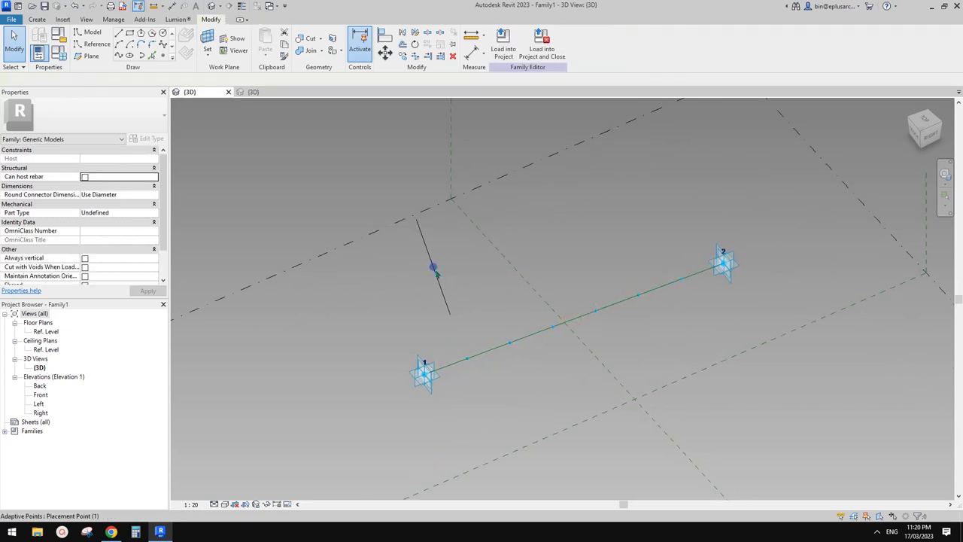
pyautogui.click(36, 20)
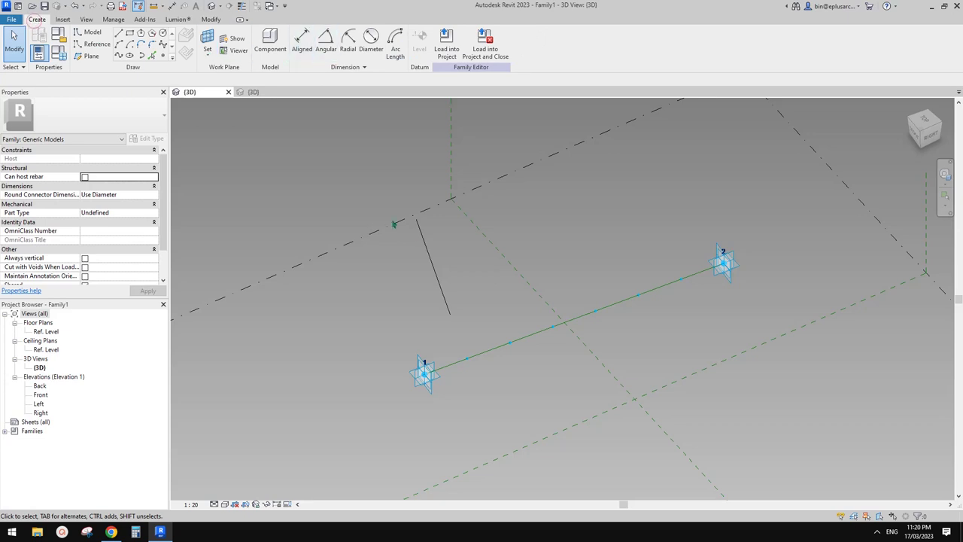
# Rehost the placed component's point onto the third node of the divided path and repeat the component along the whole path.
pyautogui.click(433, 267)
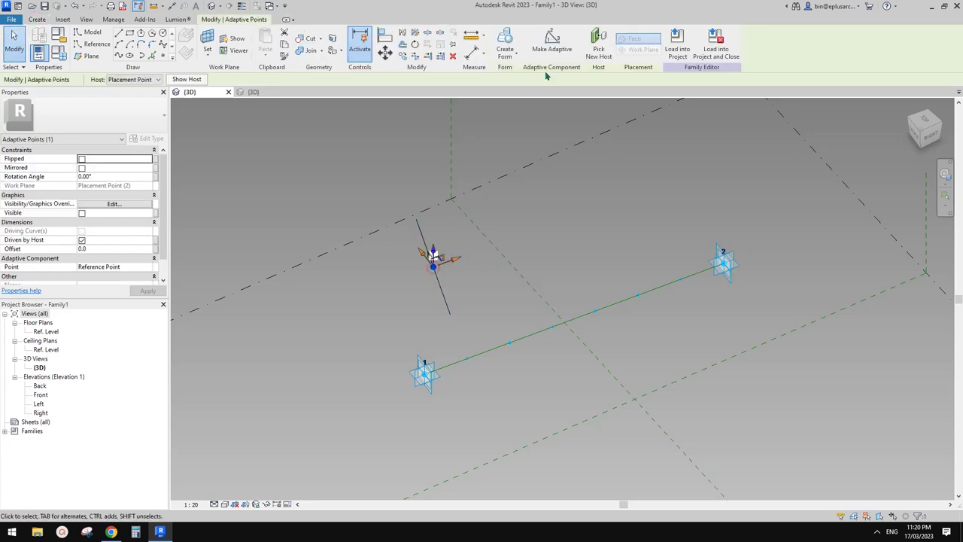
pyautogui.click(600, 46)
pyautogui.click(511, 342)
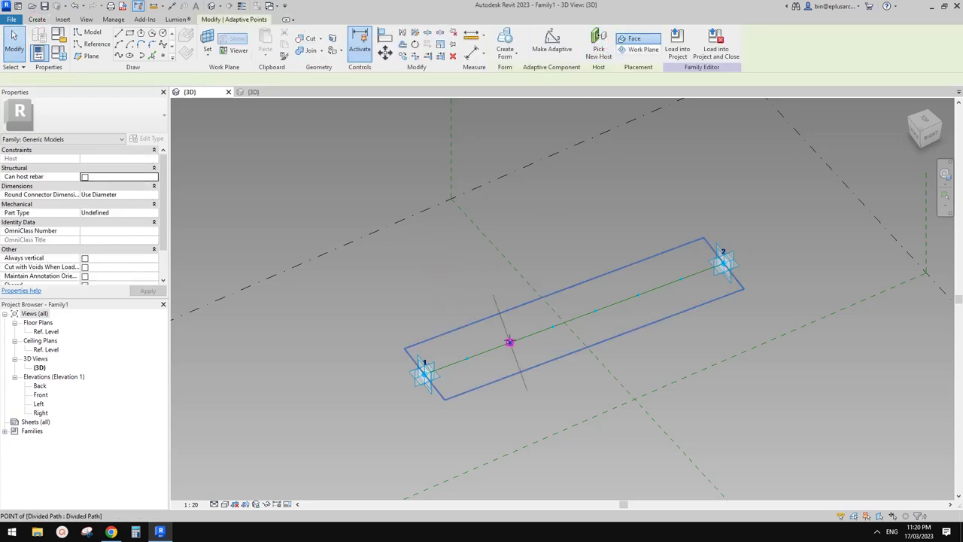
pyautogui.click(516, 359)
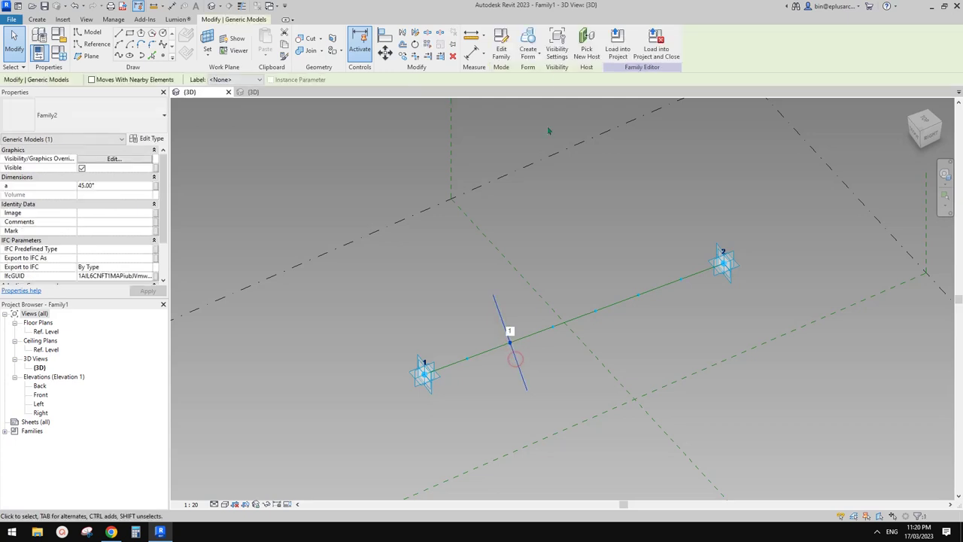
pyautogui.click(428, 44)
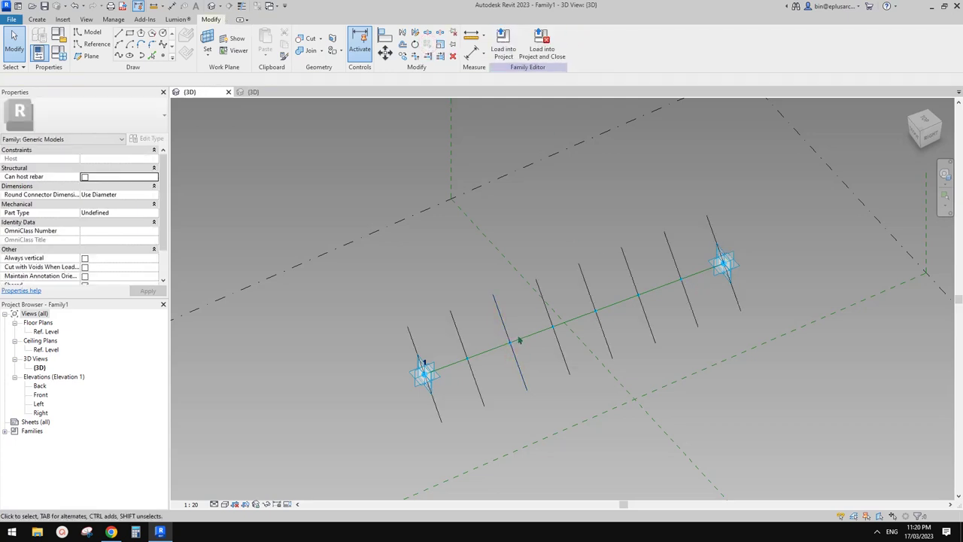
# Remove the repeater so the repeated Family2 lines become individual components.
pyautogui.keyDown('shift'); pyautogui.moveTo(519, 340); pyautogui.dragTo(438, 369, button='middle'); pyautogui.keyUp('shift')
pyautogui.scroll(1, 435, 370)
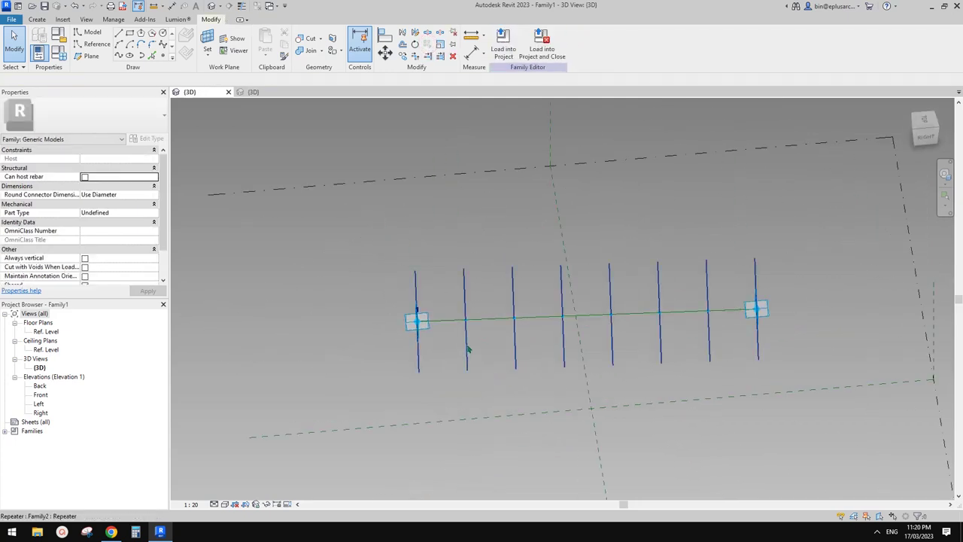
pyautogui.click(467, 348)
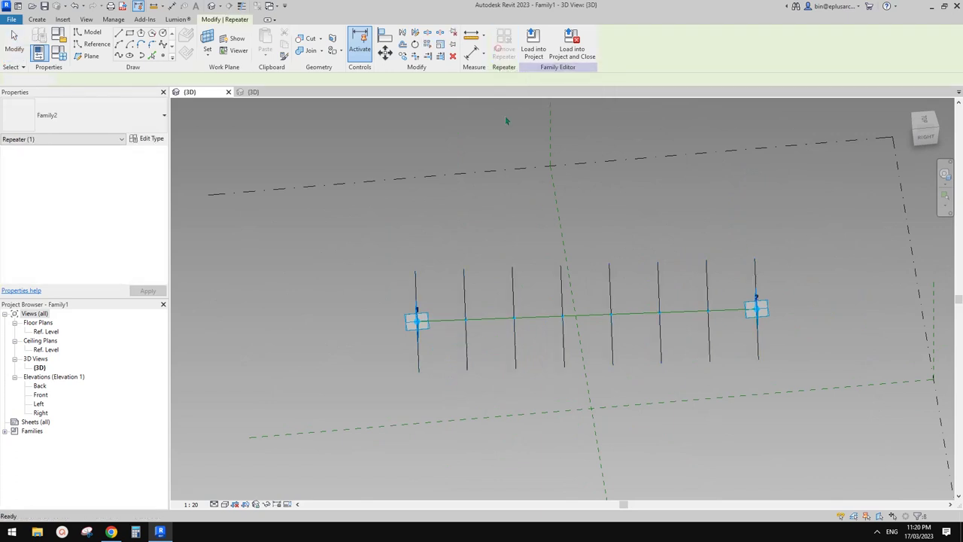
pyautogui.keyDown('shift'); pyautogui.moveTo(473, 283); pyautogui.dragTo(523, 294, button='middle'); pyautogui.keyUp('shift')
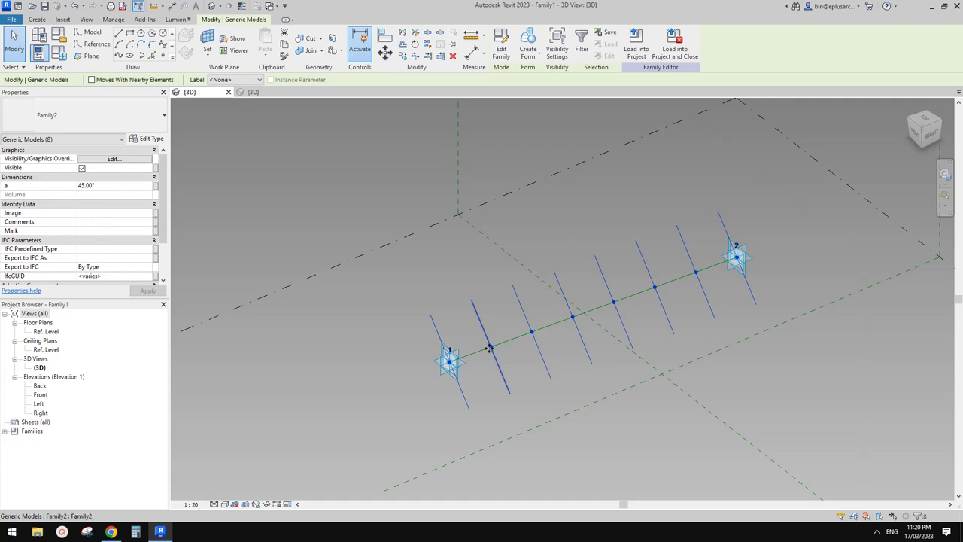
# Create a surface form through all the individual Family2 lines along the path between adaptive points 1 and 2.
pyautogui.keyDown('shift'); pyautogui.moveTo(514, 353); pyautogui.dragTo(671, 305, button='middle'); pyautogui.keyUp('shift')
pyautogui.click(674, 267)
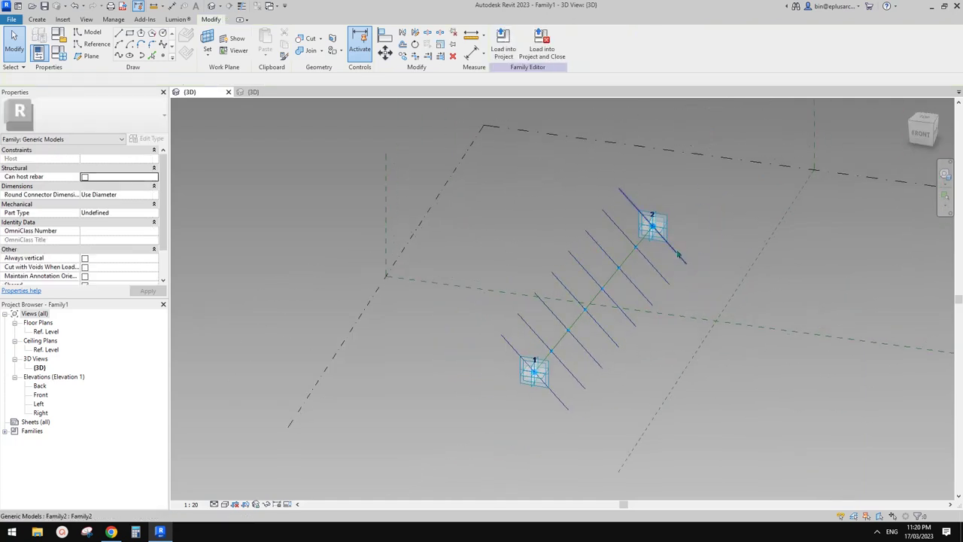
pyautogui.keyDown('shift'); pyautogui.moveTo(670, 266); pyautogui.dragTo(701, 246, button='middle'); pyautogui.keyUp('shift')
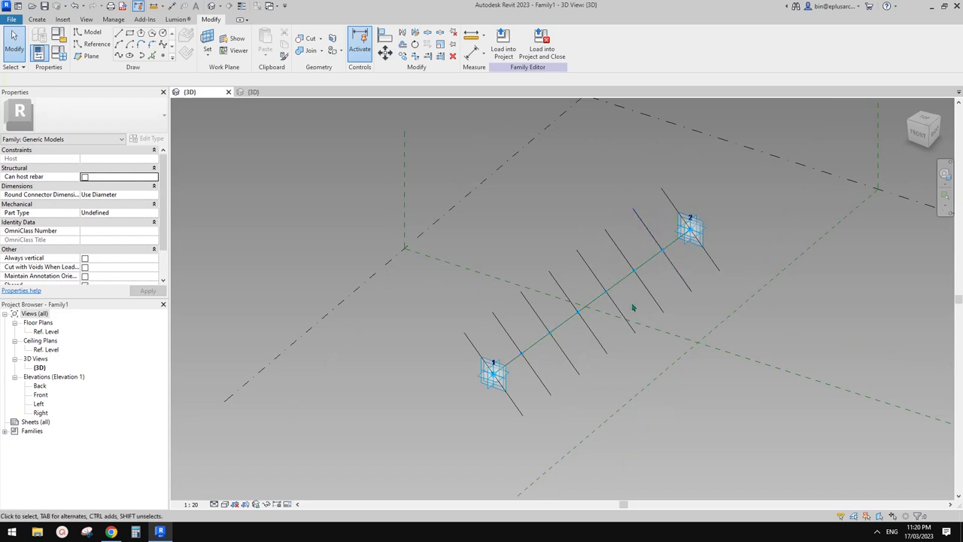
pyautogui.click(716, 265)
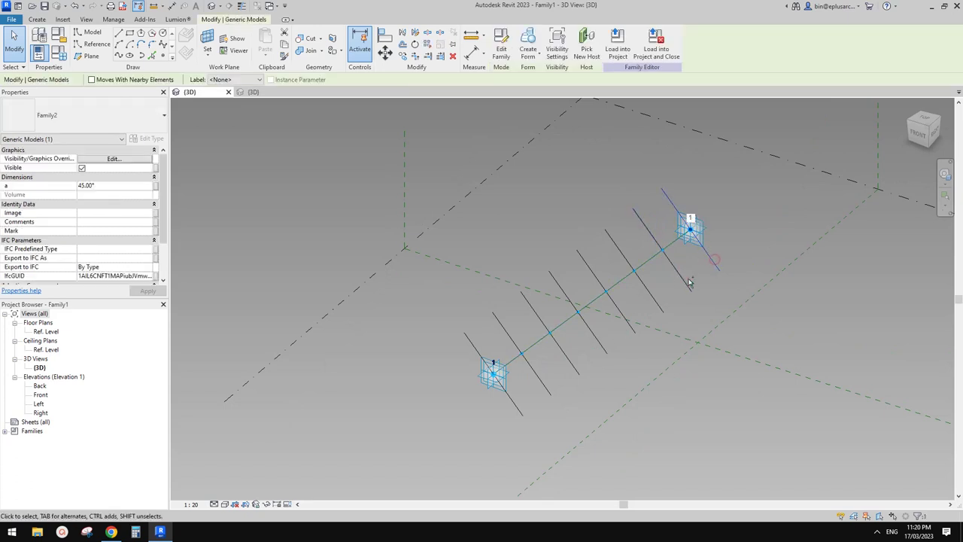
pyautogui.keyDown('ctrl'); pyautogui.click(654, 299); pyautogui.keyUp('ctrl')
pyautogui.keyDown('ctrl'); pyautogui.click(618, 309); pyautogui.keyUp('ctrl')
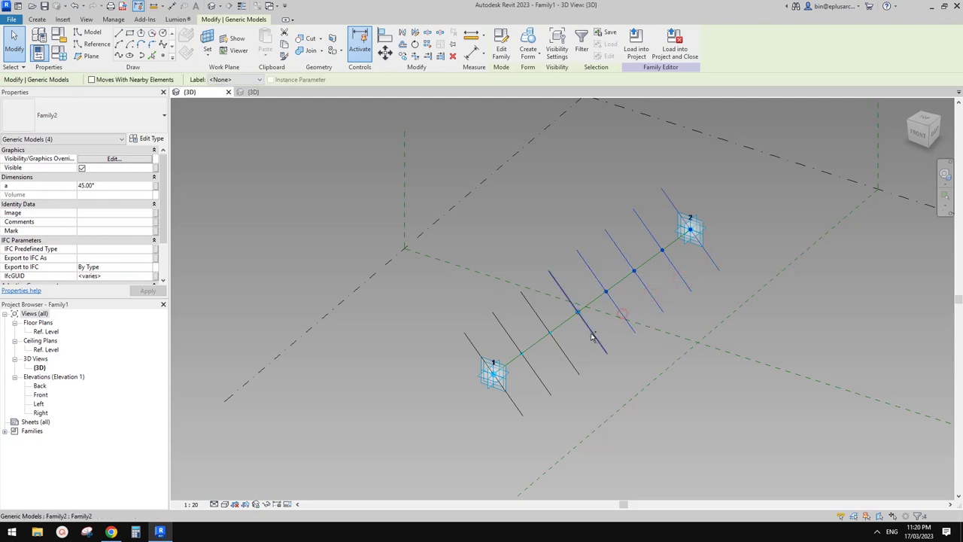
pyautogui.keyDown('ctrl'); pyautogui.click(591, 331); pyautogui.keyUp('ctrl')
pyautogui.keyDown('ctrl'); pyautogui.click(559, 348); pyautogui.keyUp('ctrl')
pyautogui.keyDown('ctrl'); pyautogui.click(531, 377); pyautogui.keyUp('ctrl')
pyautogui.keyDown('ctrl'); pyautogui.click(509, 398); pyautogui.keyUp('ctrl')
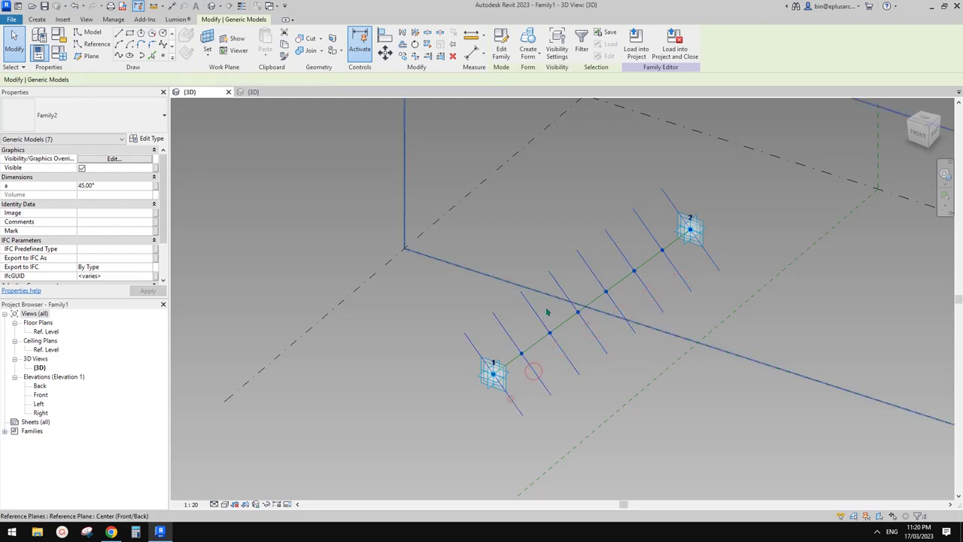
pyautogui.click(529, 41)
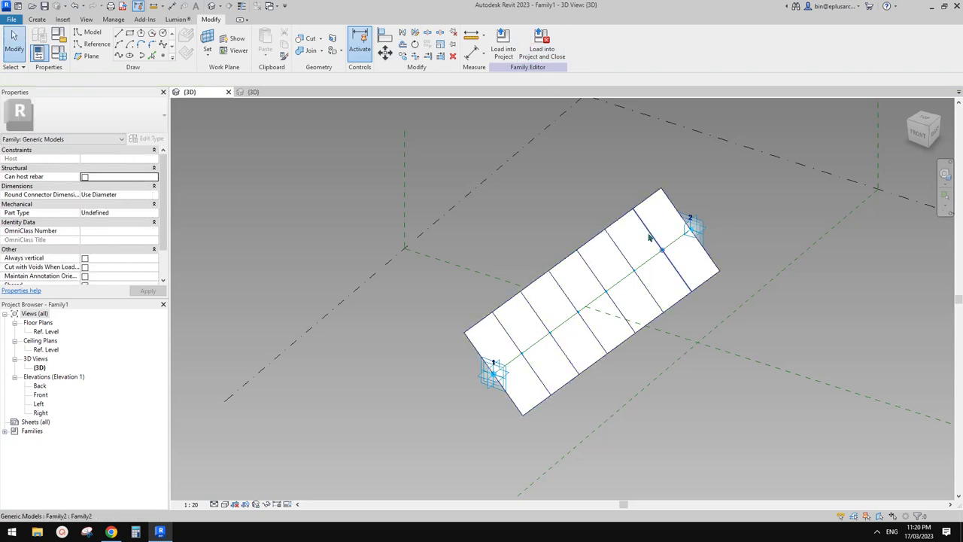
# Set angle a of the second Family2 line, counted from adaptive point 1, to -45°.
pyautogui.keyDown('shift'); pyautogui.moveTo(645, 273); pyautogui.dragTo(580, 284, button='middle'); pyautogui.keyUp('shift')
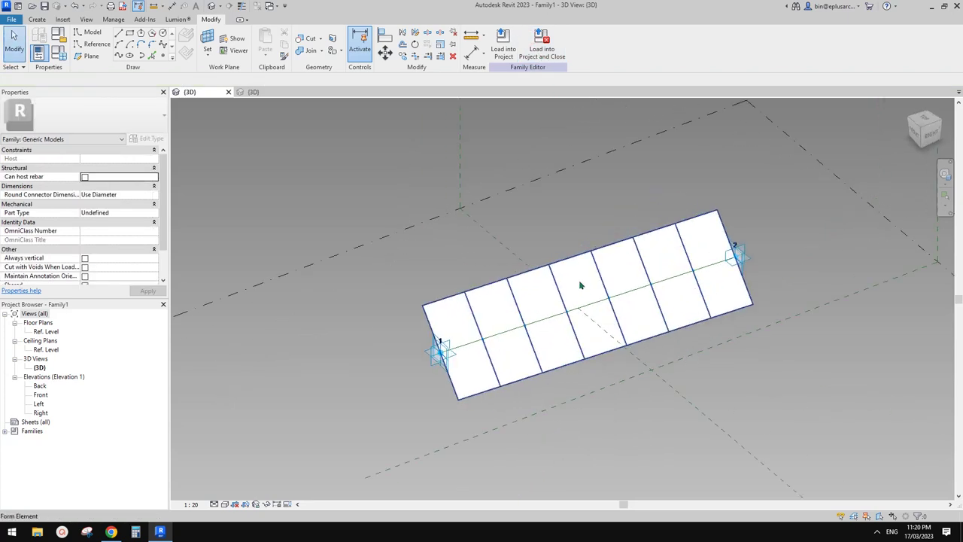
pyautogui.click(477, 322)
pyautogui.keyDown('shift'); pyautogui.moveTo(475, 323); pyautogui.dragTo(480, 320, button='middle'); pyautogui.keyUp('shift')
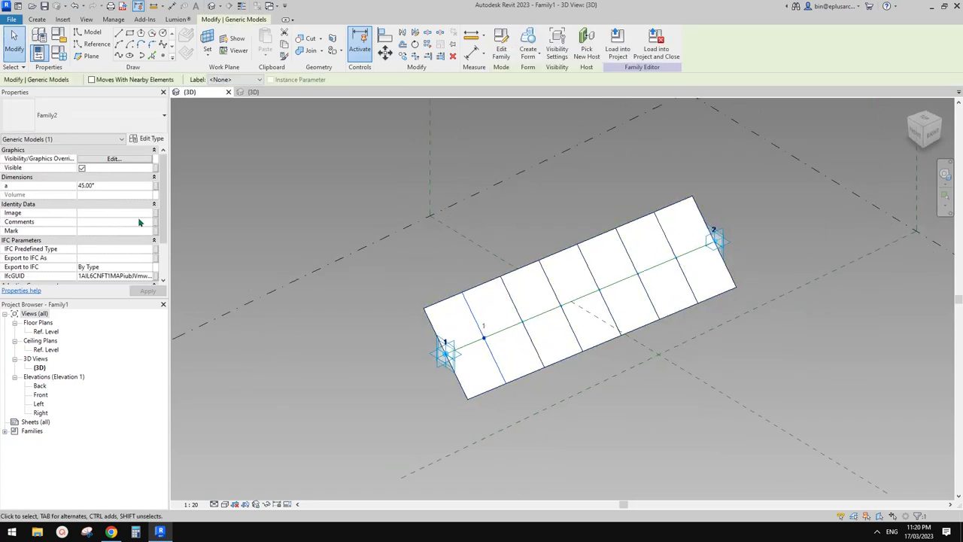
pyautogui.click(118, 185)
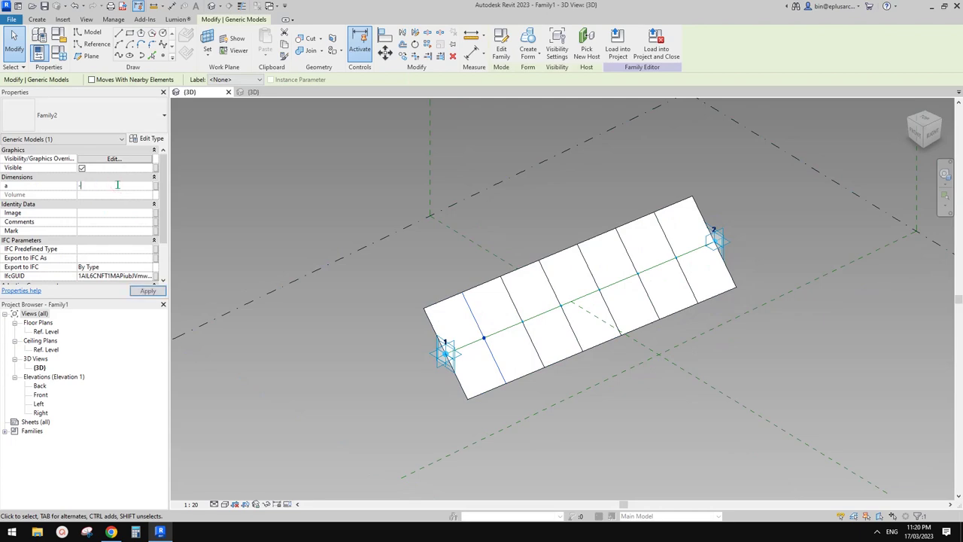
pyautogui.press('Return')
pyautogui.keyDown('shift'); pyautogui.moveTo(481, 301); pyautogui.dragTo(476, 337, button='middle'); pyautogui.keyUp('shift')
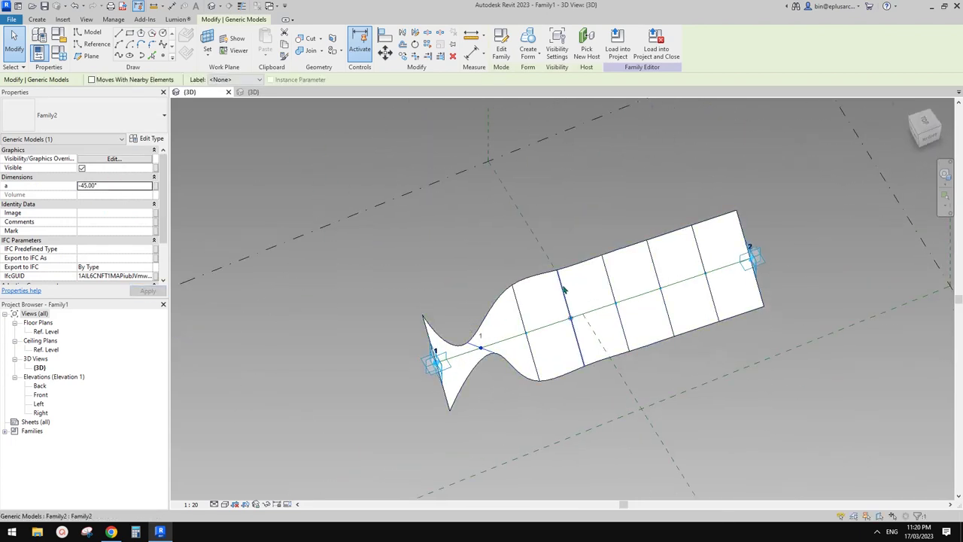
# Set angle a of the fourth, sixth and eighth Family2 lines along the path to -45°.
pyautogui.click(563, 285)
pyautogui.press('Escape')
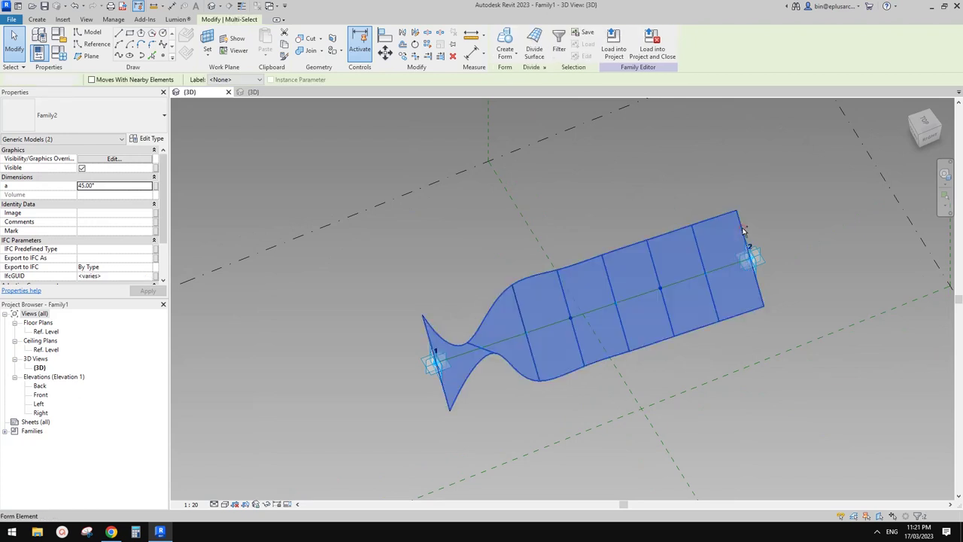
pyautogui.click(656, 260)
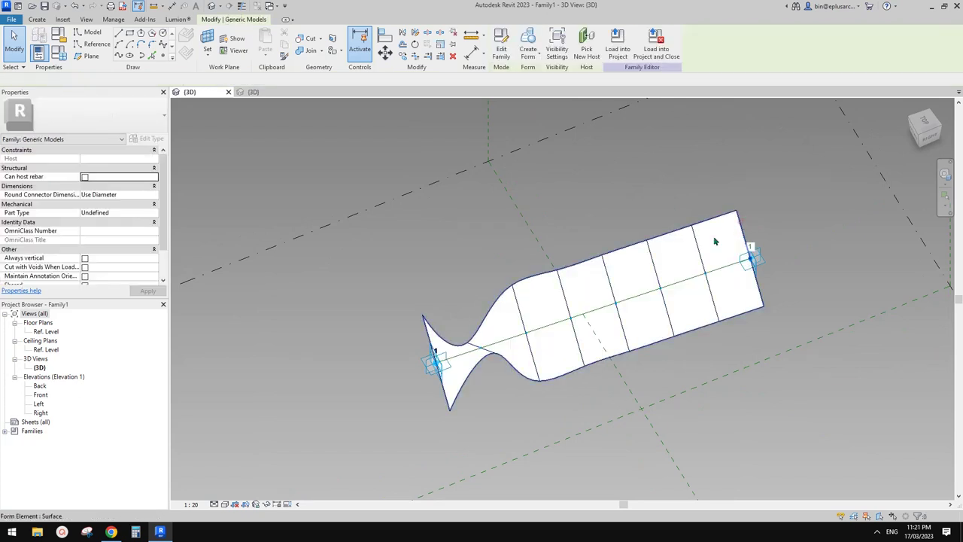
pyautogui.keyDown('ctrl'); pyautogui.click(653, 258); pyautogui.keyUp('ctrl')
pyautogui.keyDown('ctrl'); pyautogui.click(564, 293); pyautogui.keyUp('ctrl')
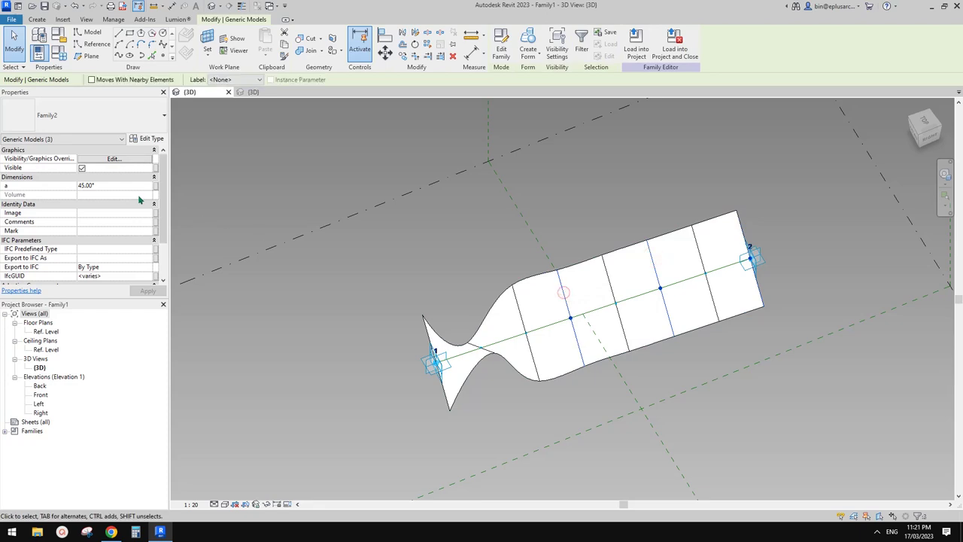
pyautogui.click(121, 186)
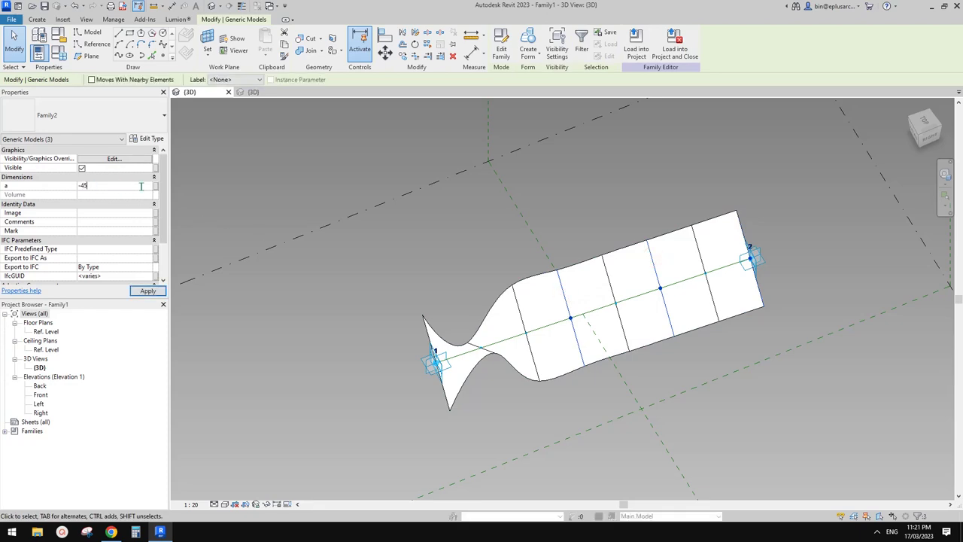
pyautogui.keyDown('shift'); pyautogui.moveTo(462, 148); pyautogui.dragTo(640, 303, button='middle'); pyautogui.keyUp('shift')
pyautogui.press('Escape')
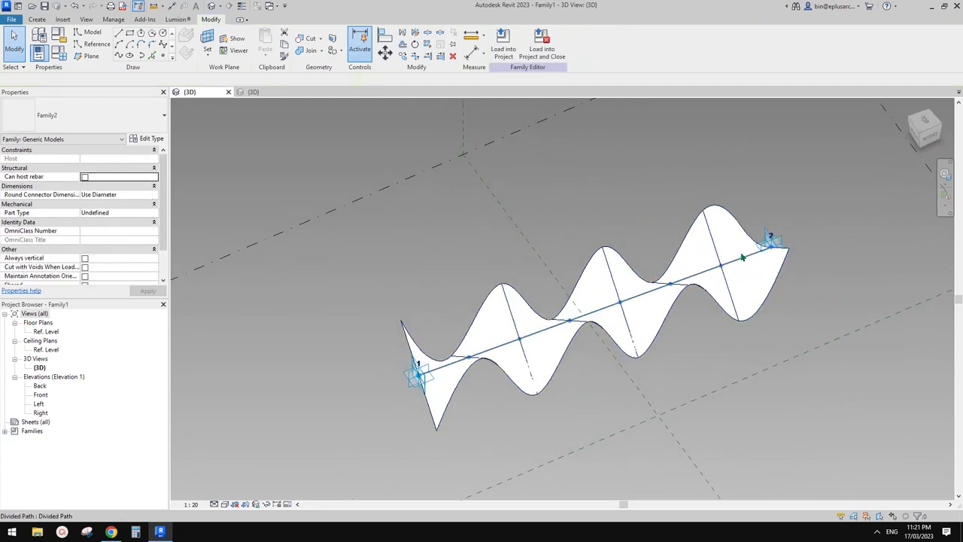
pyautogui.keyDown('shift'); pyautogui.moveTo(741, 257); pyautogui.dragTo(710, 261, button='middle'); pyautogui.keyUp('shift')
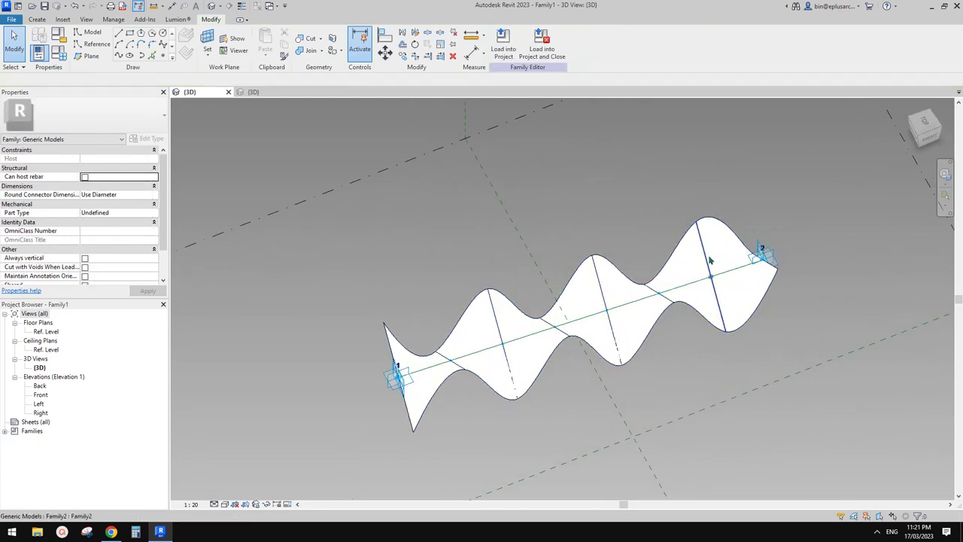
pyautogui.click(709, 261)
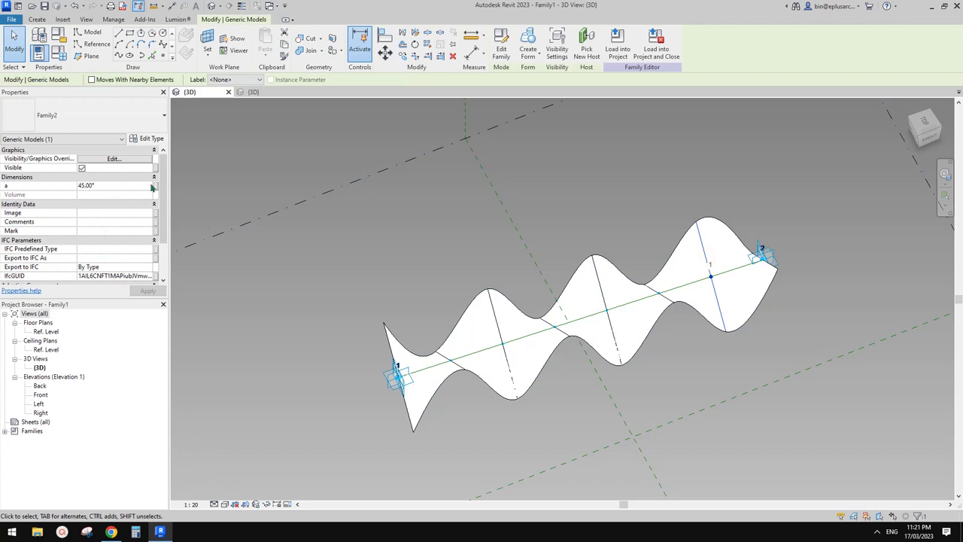
pyautogui.click(734, 220)
pyautogui.click(703, 248)
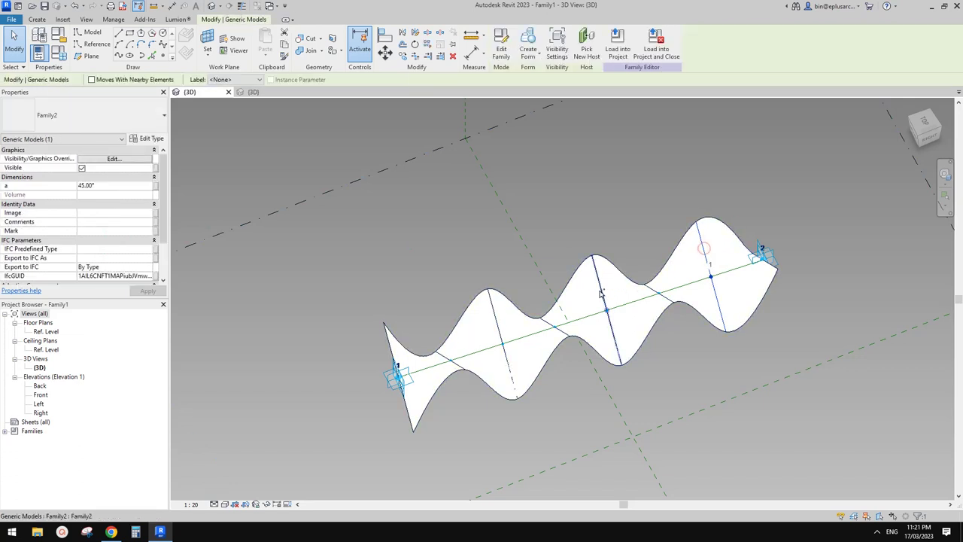
pyautogui.keyDown('ctrl'); pyautogui.click(602, 293); pyautogui.keyUp('ctrl')
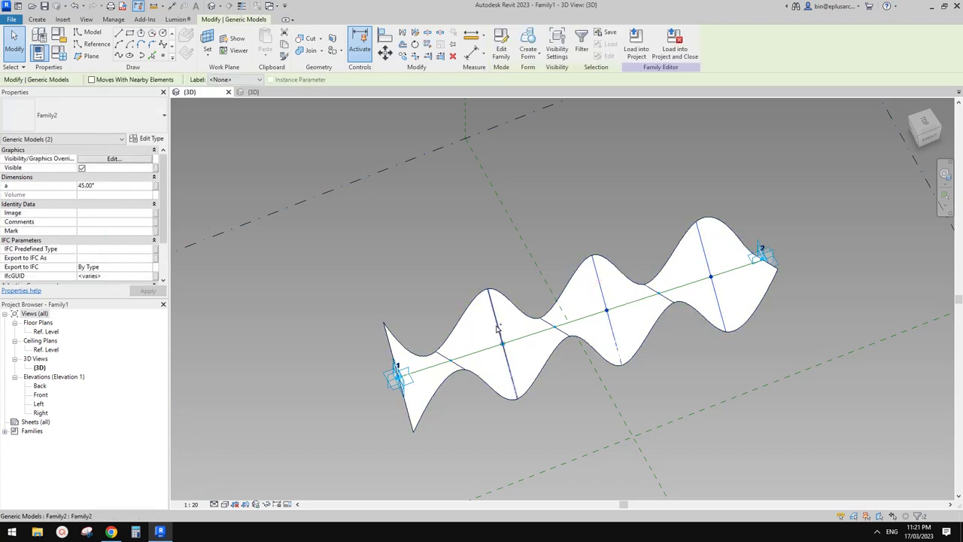
pyautogui.keyDown('ctrl'); pyautogui.click(496, 325); pyautogui.keyUp('ctrl')
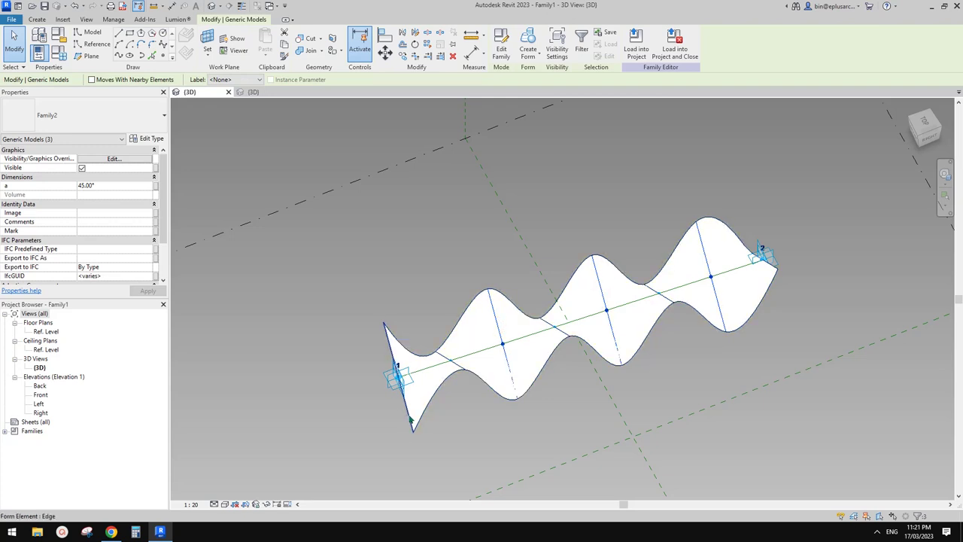
pyautogui.keyDown('ctrl'); pyautogui.click(410, 421); pyautogui.keyUp('ctrl')
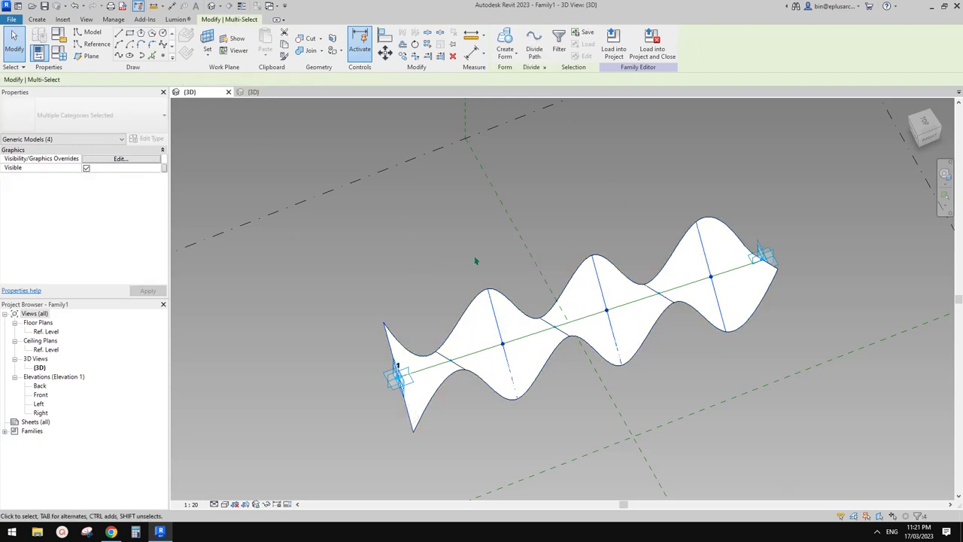
pyautogui.moveTo(474, 245); pyautogui.dragTo(480, 245, button='middle')
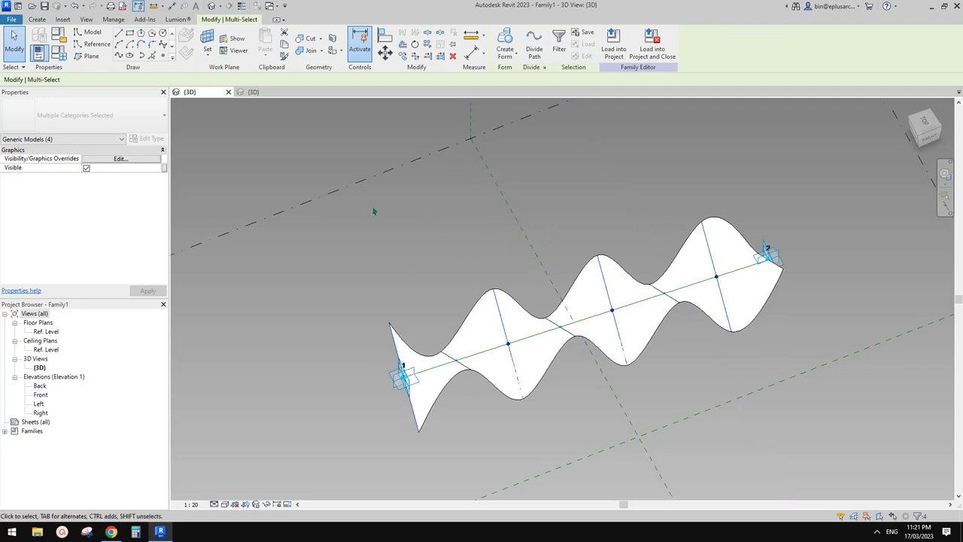
pyautogui.moveTo(532, 318); pyautogui.dragTo(520, 318, button='middle')
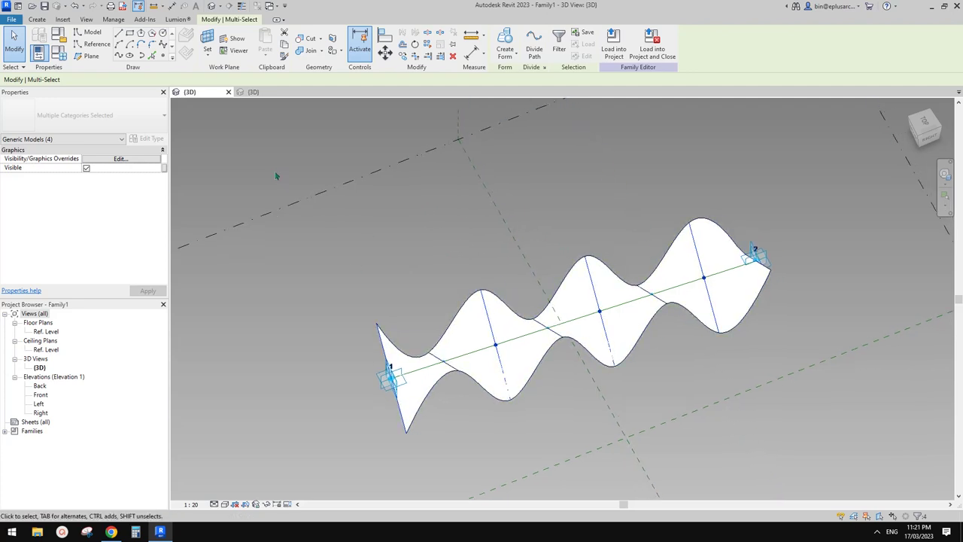
pyautogui.moveTo(348, 222); pyautogui.dragTo(347, 225, button='middle')
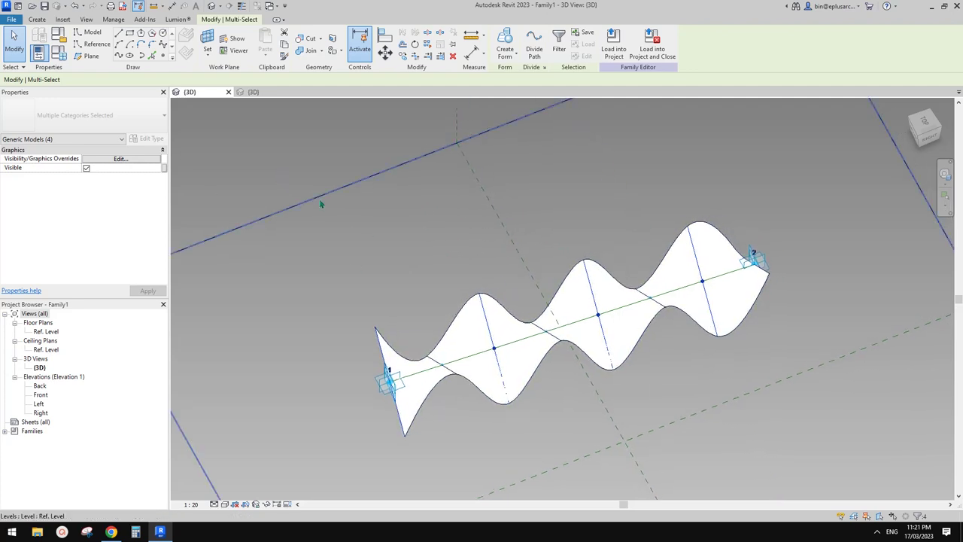
pyautogui.click(427, 281)
pyautogui.click(697, 261)
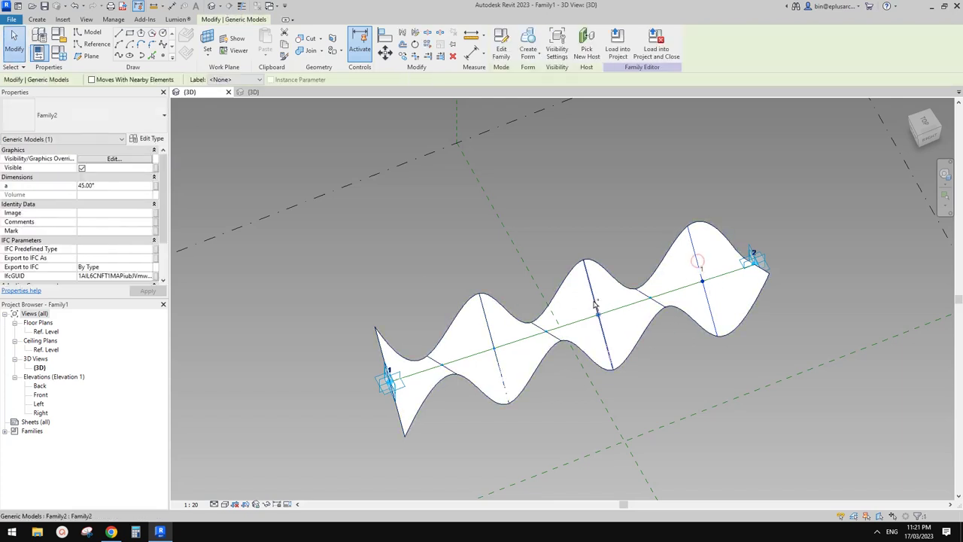
pyautogui.keyDown('ctrl'); pyautogui.click(594, 302); pyautogui.keyUp('ctrl')
pyautogui.keyDown('ctrl'); pyautogui.click(487, 329); pyautogui.keyUp('ctrl')
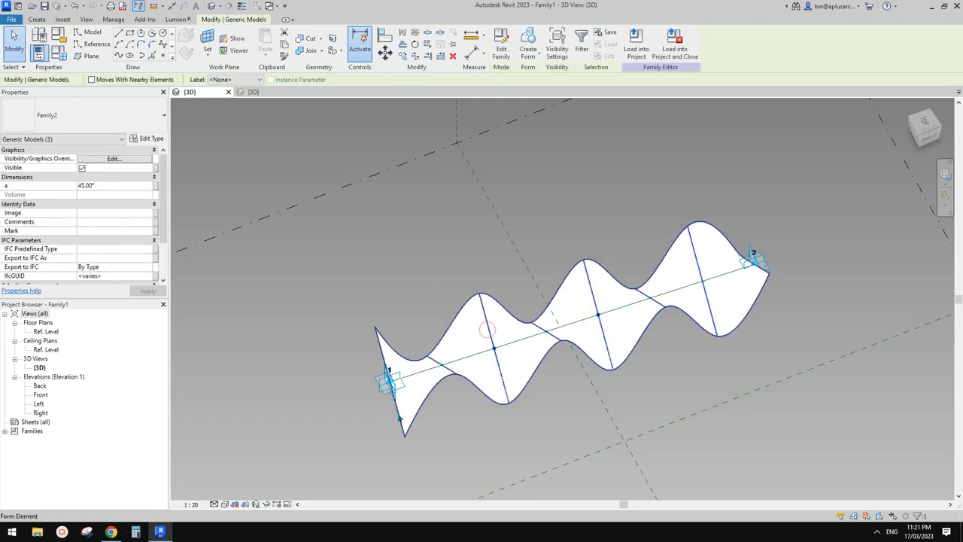
pyautogui.press('Tab')
pyautogui.press('Tab')
pyautogui.press('Tab')
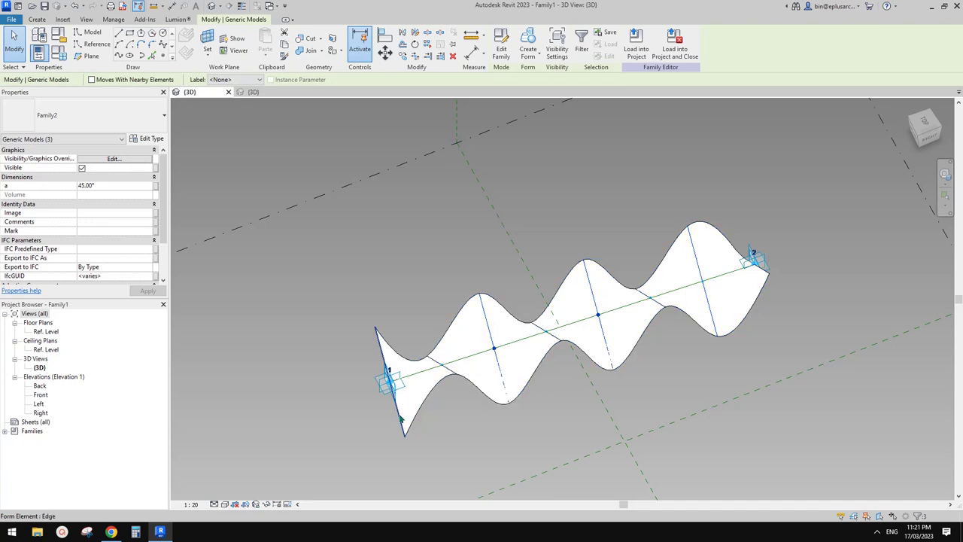
pyautogui.keyDown('ctrl'); pyautogui.click(384, 406); pyautogui.keyUp('ctrl')
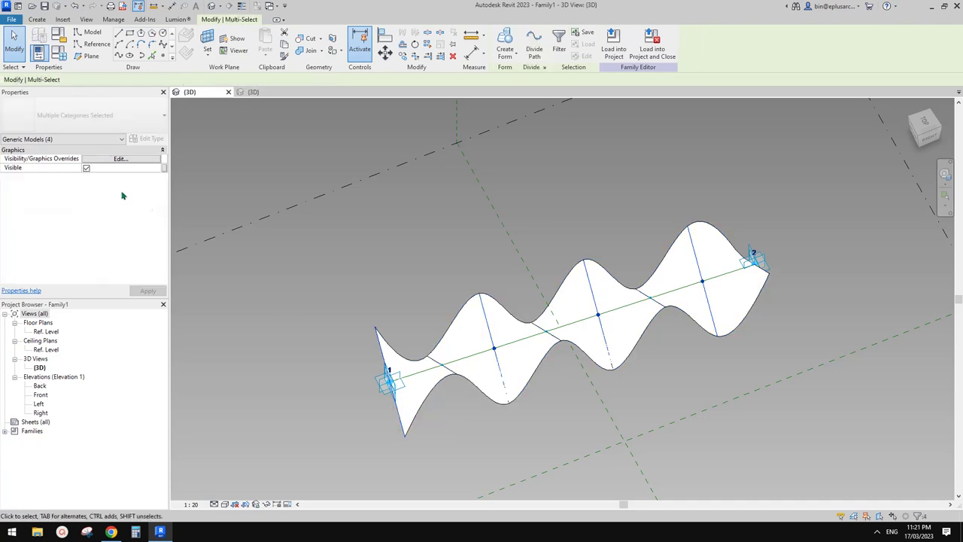
# Associate angle a of the third, fifth and seventh Family2 lines with a new instance family parameter named a.
pyautogui.click(486, 322)
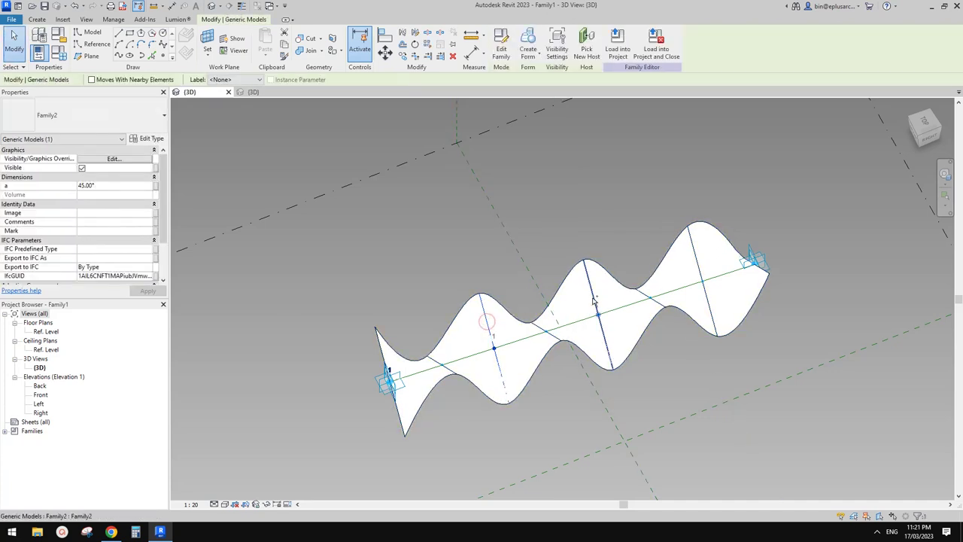
pyautogui.keyDown('ctrl'); pyautogui.click(673, 283); pyautogui.keyUp('ctrl')
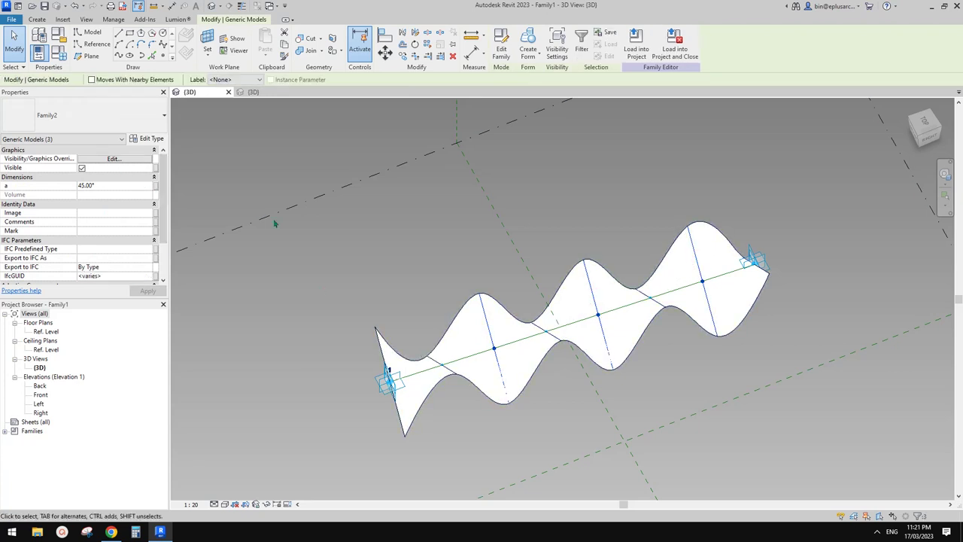
pyautogui.click(156, 186)
pyautogui.click(190, 302)
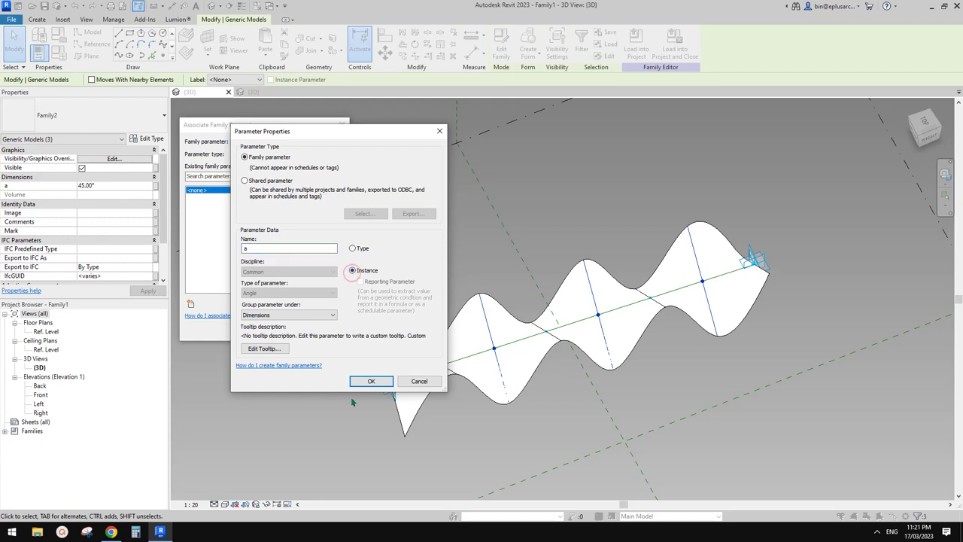
pyautogui.click(371, 381)
pyautogui.click(288, 328)
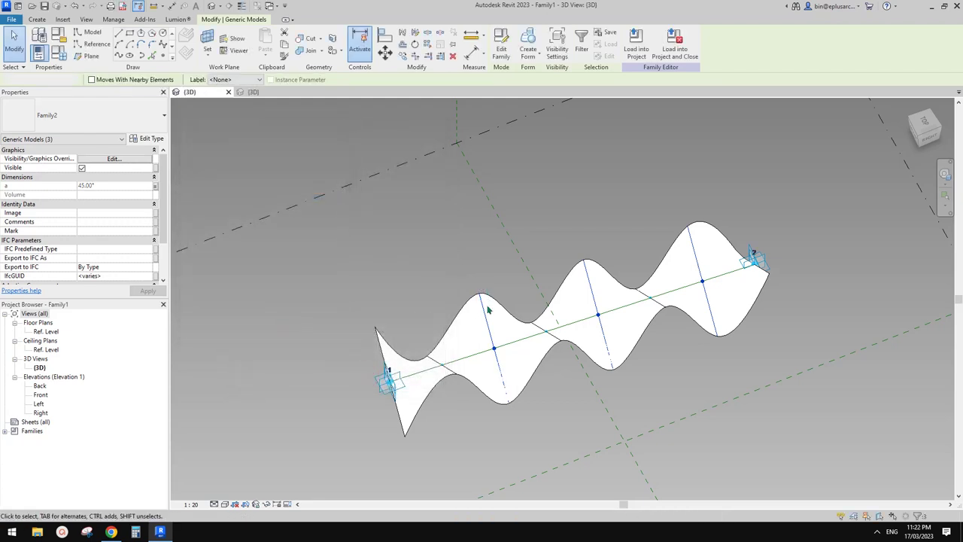
pyautogui.press('Escape')
pyautogui.click(487, 316)
pyautogui.press('Escape')
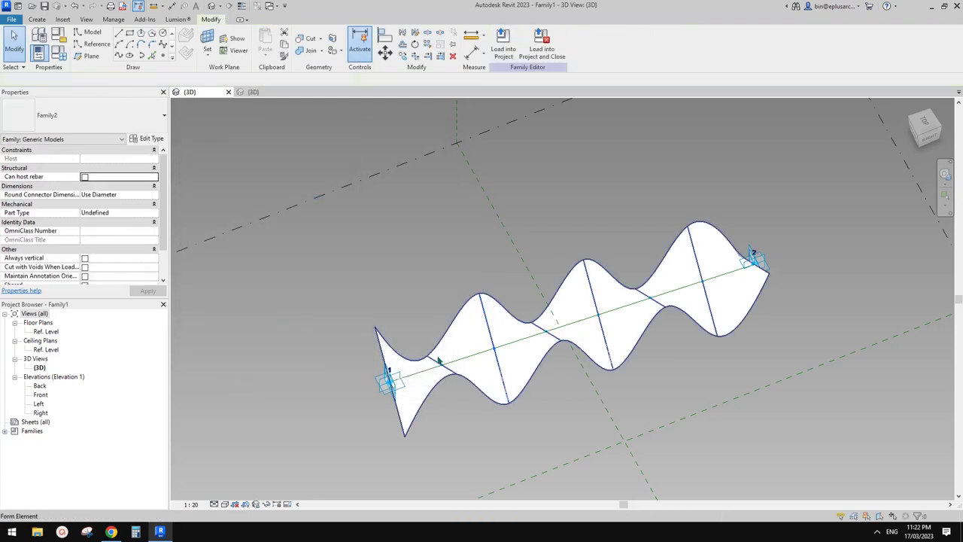
# Associate angle a of the second, fourth, sixth and eighth Family2 lines with a new instance family parameter named an.
pyautogui.click(556, 340)
pyautogui.keyDown('ctrl'); pyautogui.click(558, 337); pyautogui.keyUp('ctrl')
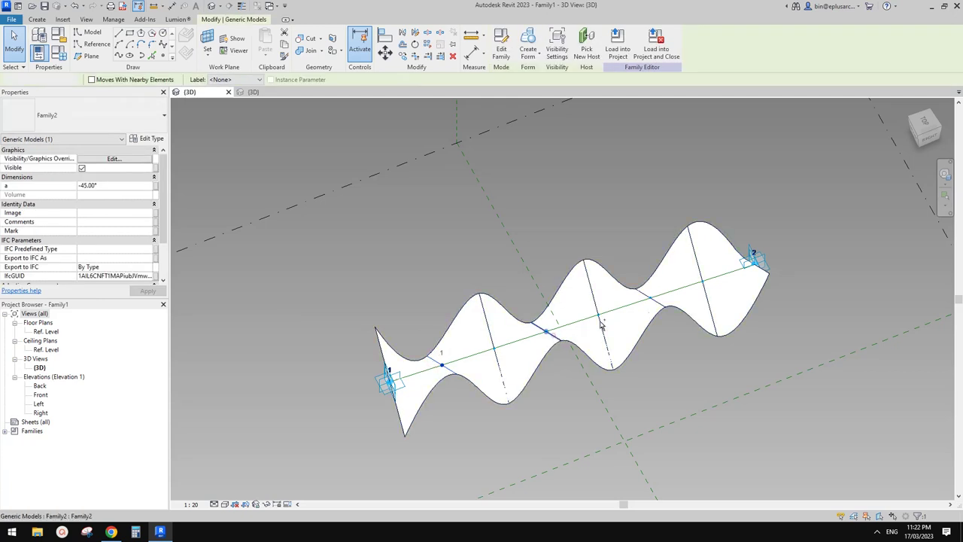
pyautogui.keyDown('ctrl'); pyautogui.click(661, 304); pyautogui.keyUp('ctrl')
pyautogui.keyDown('shift'); pyautogui.moveTo(660, 301); pyautogui.dragTo(764, 305, button='middle'); pyautogui.keyUp('shift')
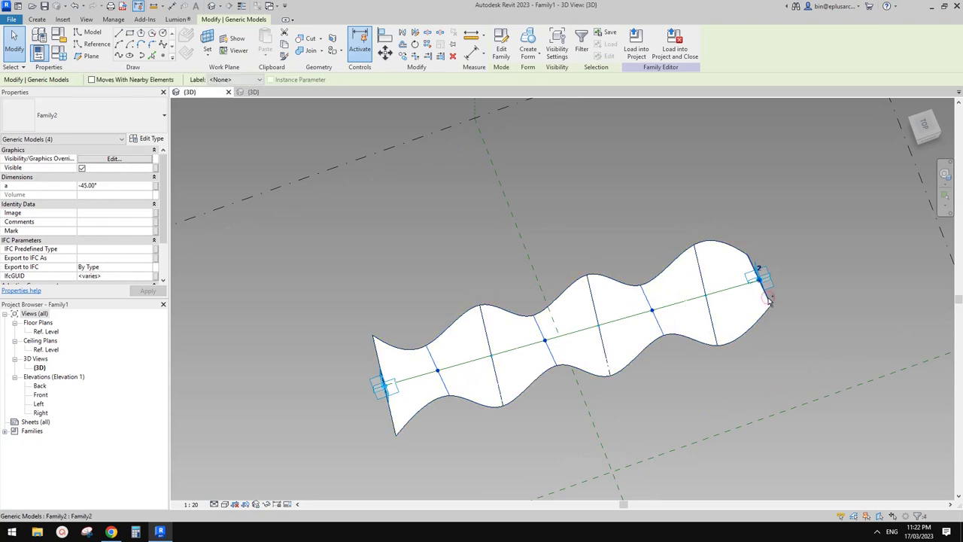
pyautogui.click(155, 185)
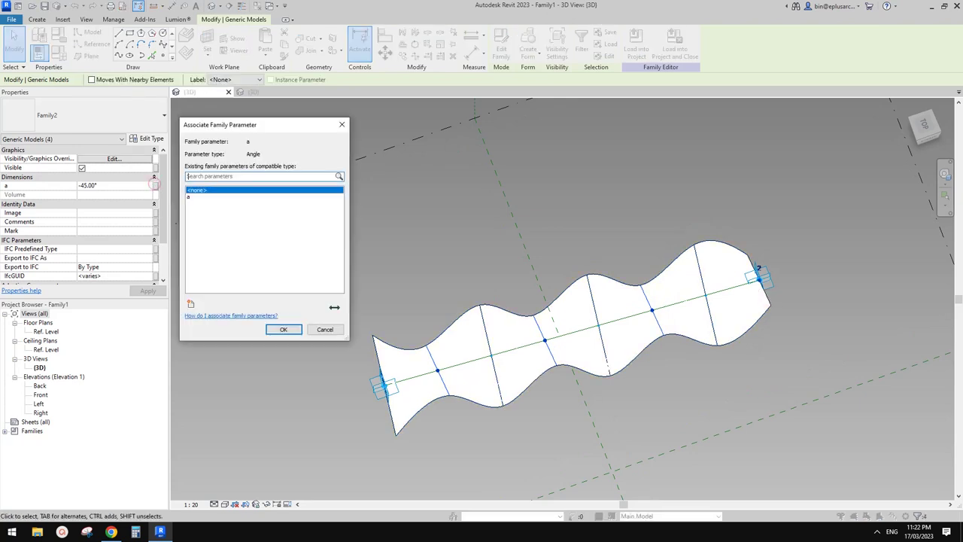
pyautogui.click(194, 305)
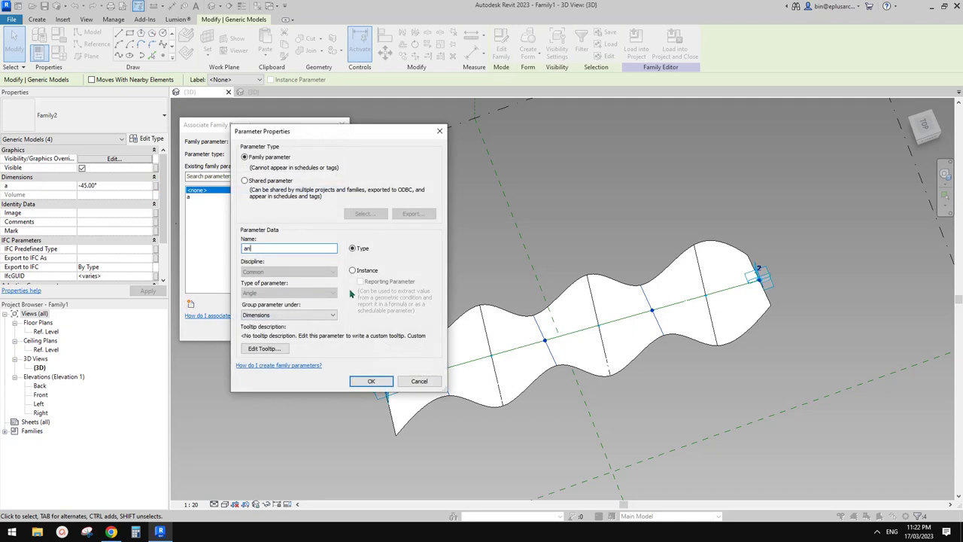
pyautogui.click(377, 380)
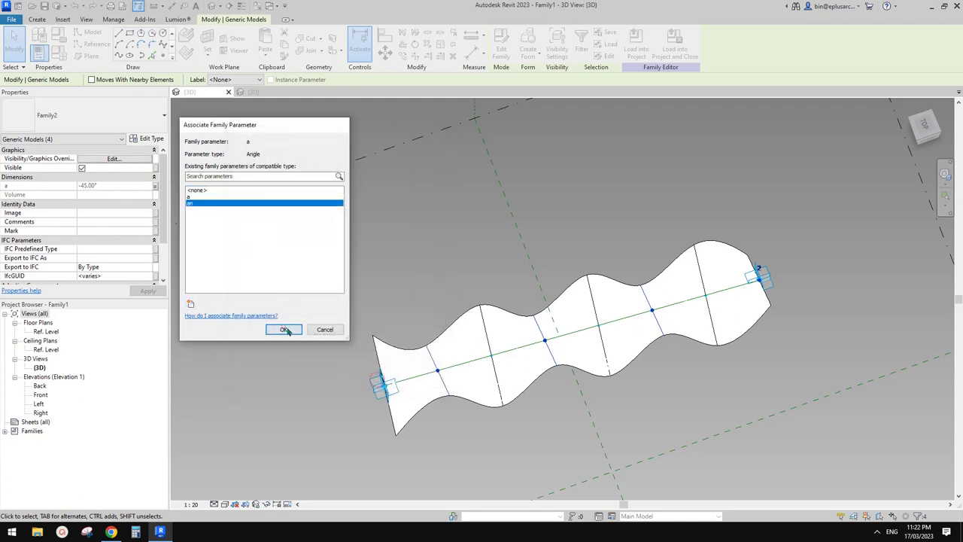
pyautogui.click(284, 328)
# Give the family parameter an the formula -a.
pyautogui.click(60, 53)
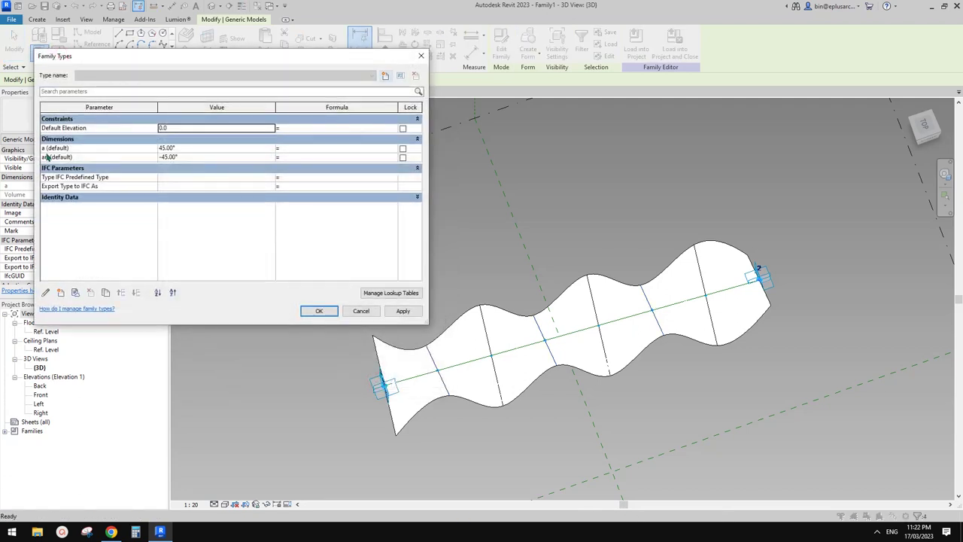
pyautogui.click(282, 157)
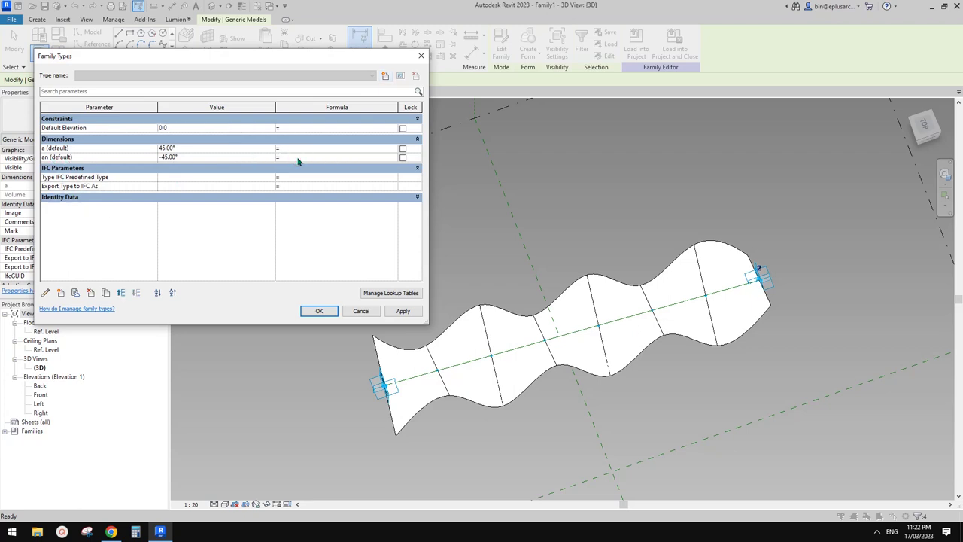
pyautogui.click(319, 310)
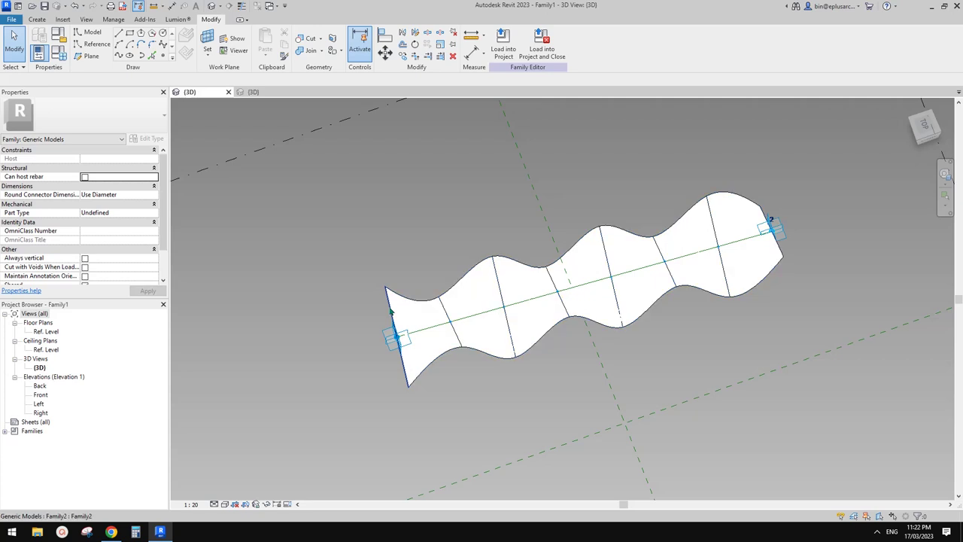
# Associate angle a of the first Family2 line, at adaptive point 1, with the existing family parameter a.
pyautogui.click(391, 315)
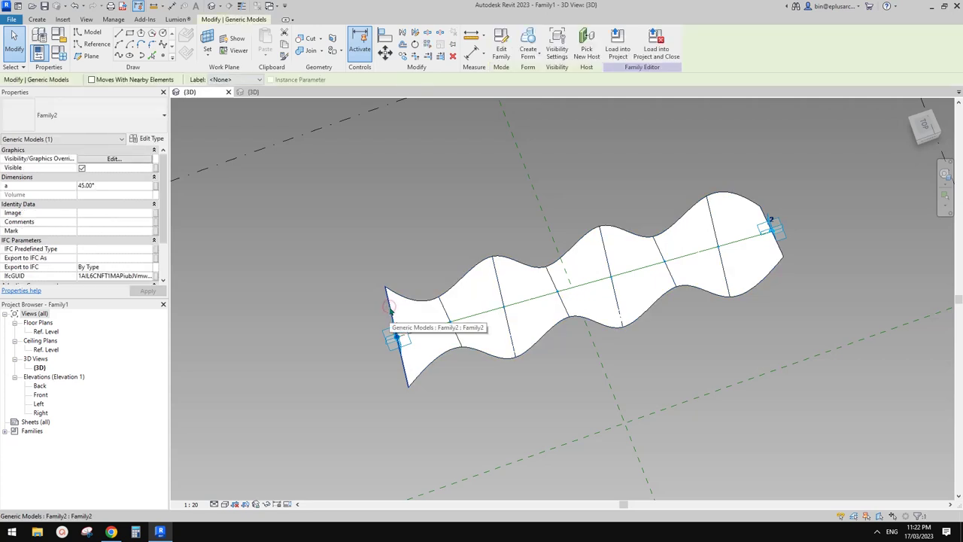
pyautogui.click(155, 185)
pyautogui.click(202, 196)
pyautogui.click(284, 331)
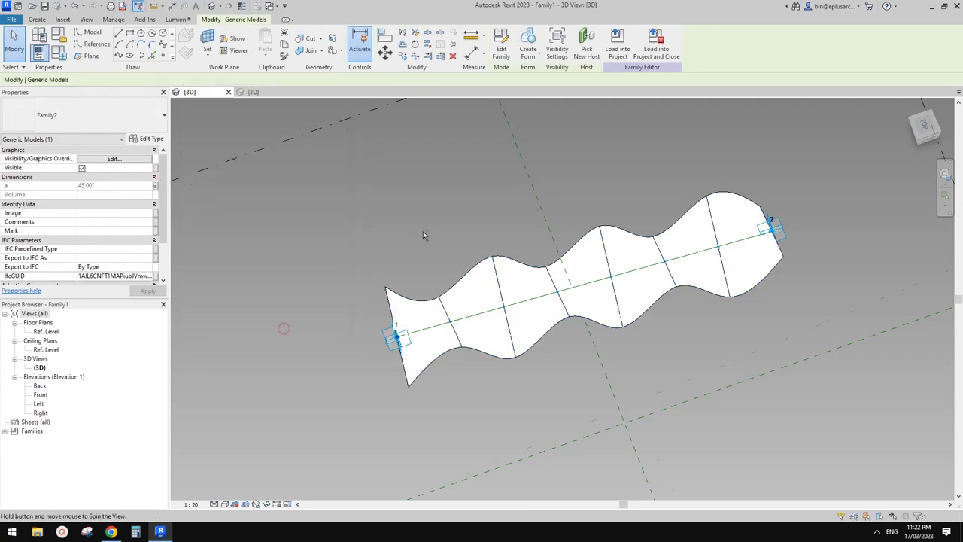
# Set the family parameter a to 30° and apply it to the wavy surface.
pyautogui.keyDown('shift'); pyautogui.moveTo(426, 233); pyautogui.dragTo(277, 145, button='middle'); pyautogui.keyUp('shift')
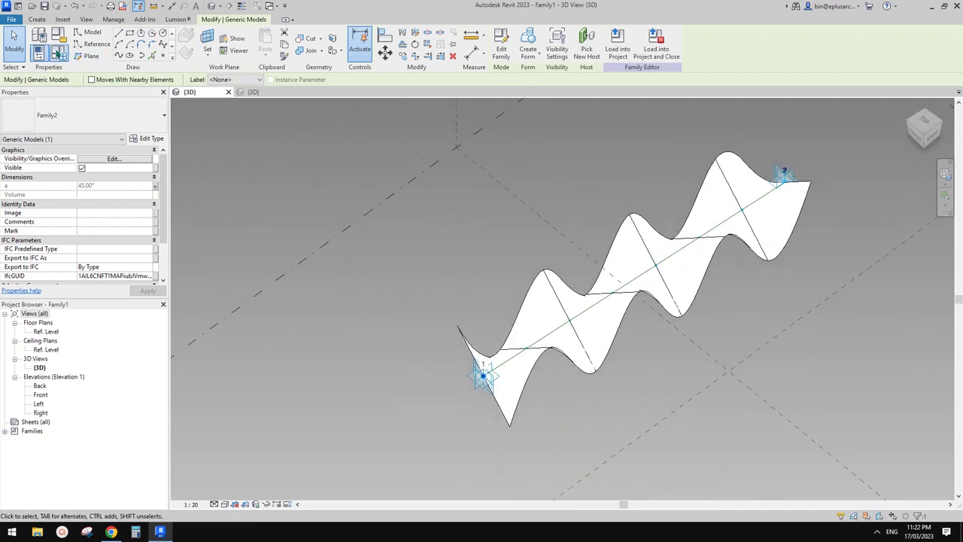
pyautogui.click(59, 53)
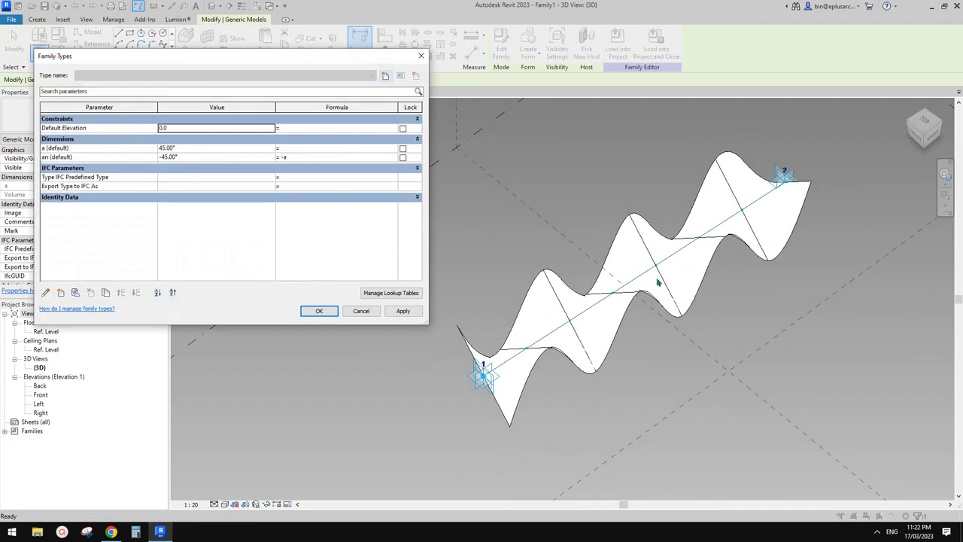
pyautogui.click(204, 148)
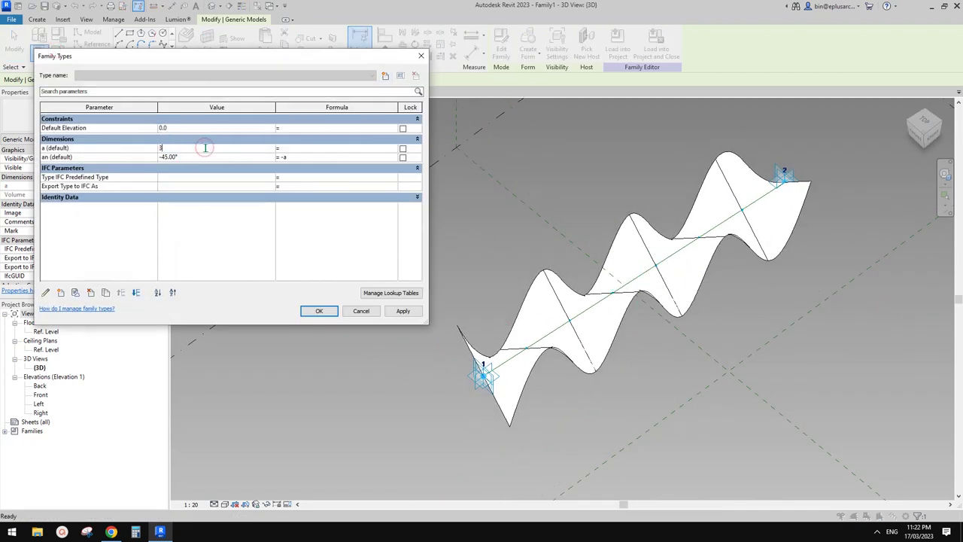
pyautogui.click(403, 314)
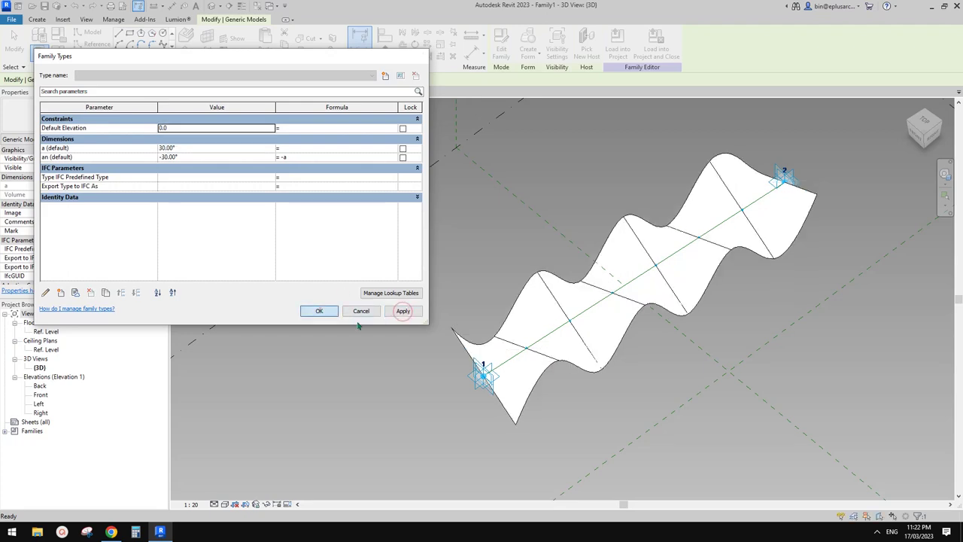
pyautogui.click(319, 310)
# Examine the type properties of the seventh Family2 line, including its width parameter w, without changing anything.
pyautogui.keyDown('shift'); pyautogui.moveTo(319, 311); pyautogui.dragTo(693, 333, button='middle'); pyautogui.keyUp('shift')
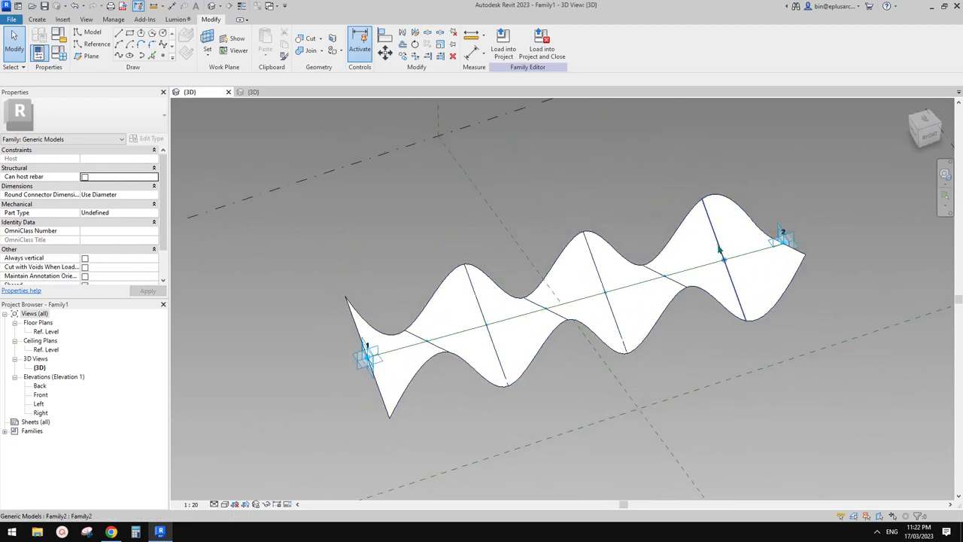
pyautogui.click(719, 250)
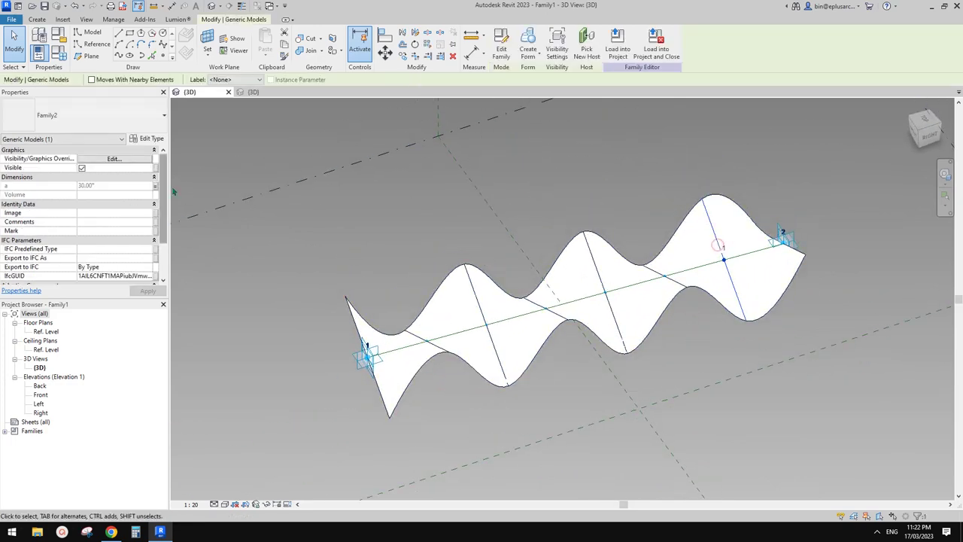
pyautogui.click(150, 139)
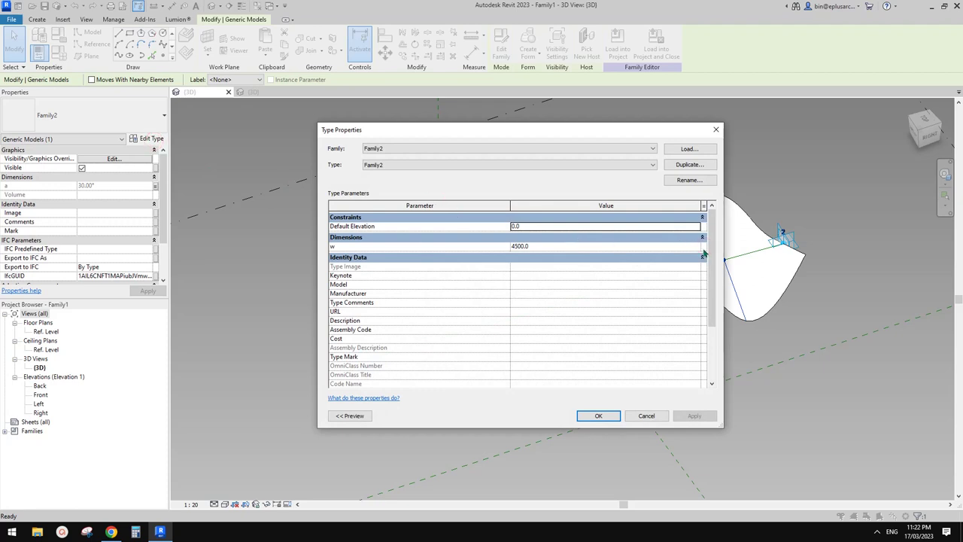
pyautogui.click(715, 129)
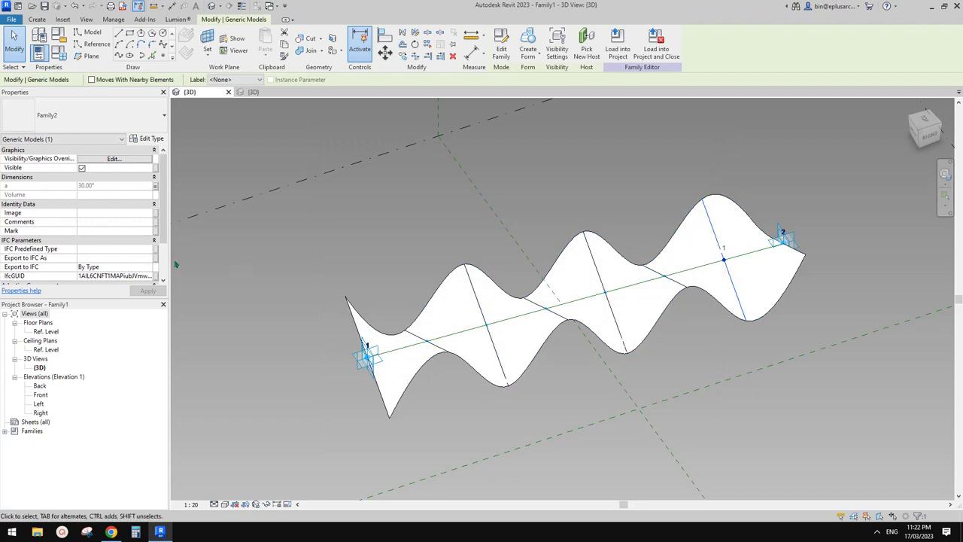
pyautogui.click(149, 139)
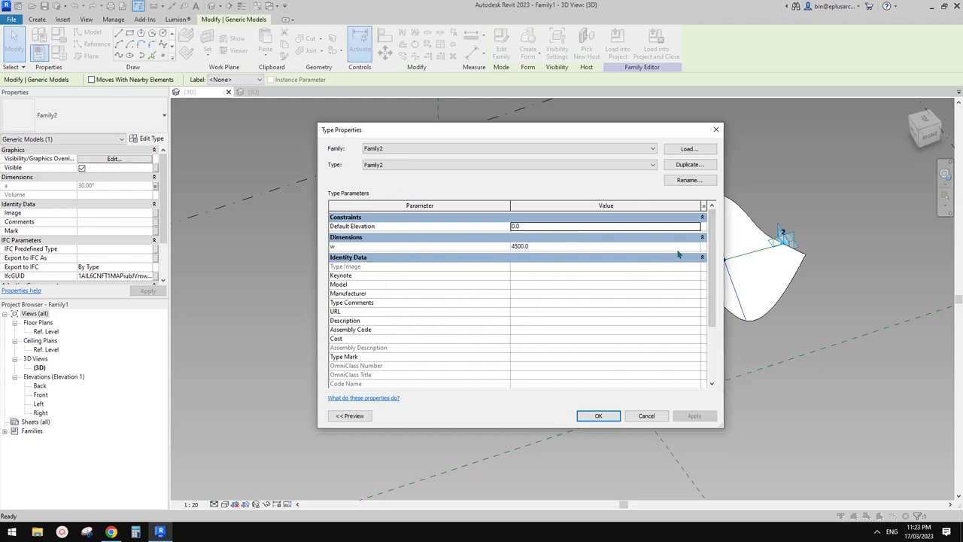
pyautogui.click(716, 131)
pyautogui.click(644, 195)
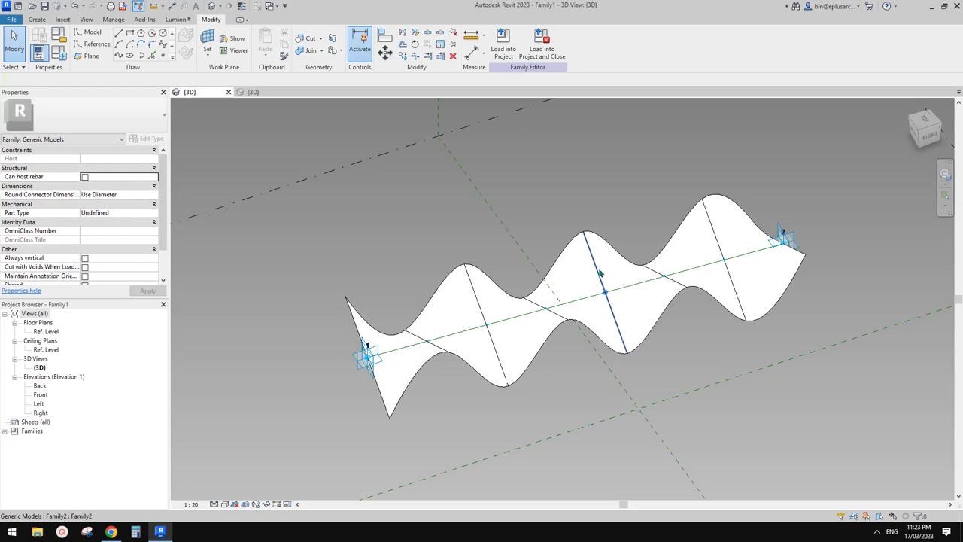
pyautogui.click(614, 289)
pyautogui.moveTo(536, 306); pyautogui.dragTo(573, 294, button='middle')
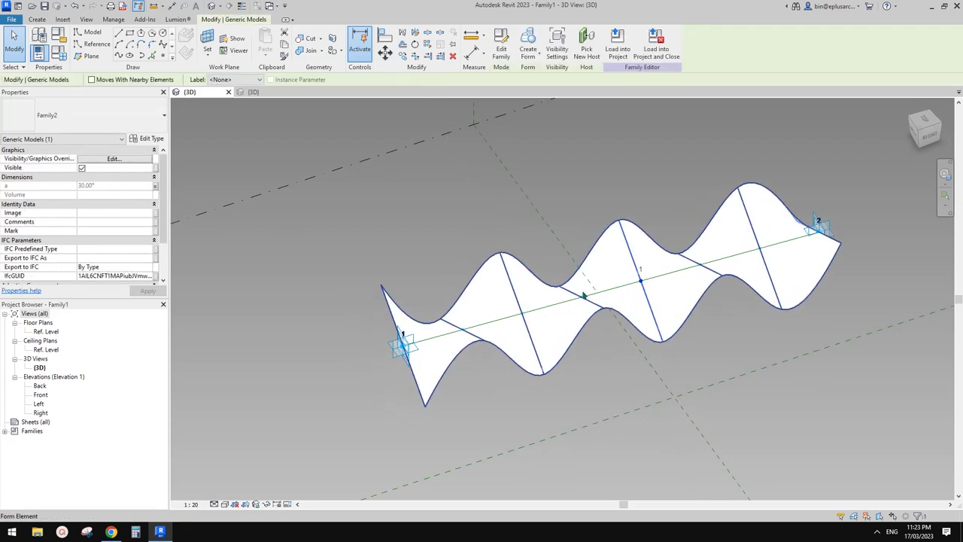
pyautogui.press('Escape')
pyautogui.scroll(-1, 479, 352)
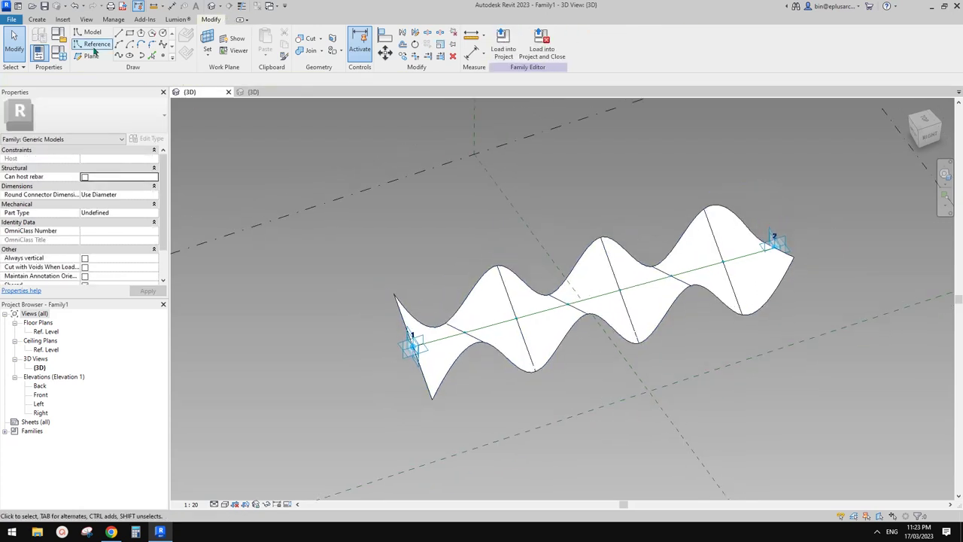
# Create a new project with the template file set to <None>.
pyautogui.click(12, 20)
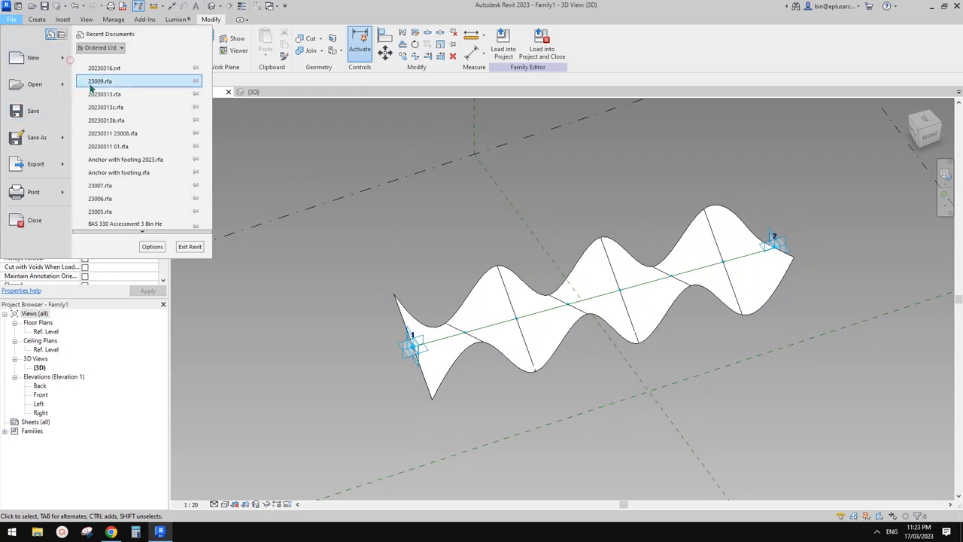
pyautogui.click(67, 59)
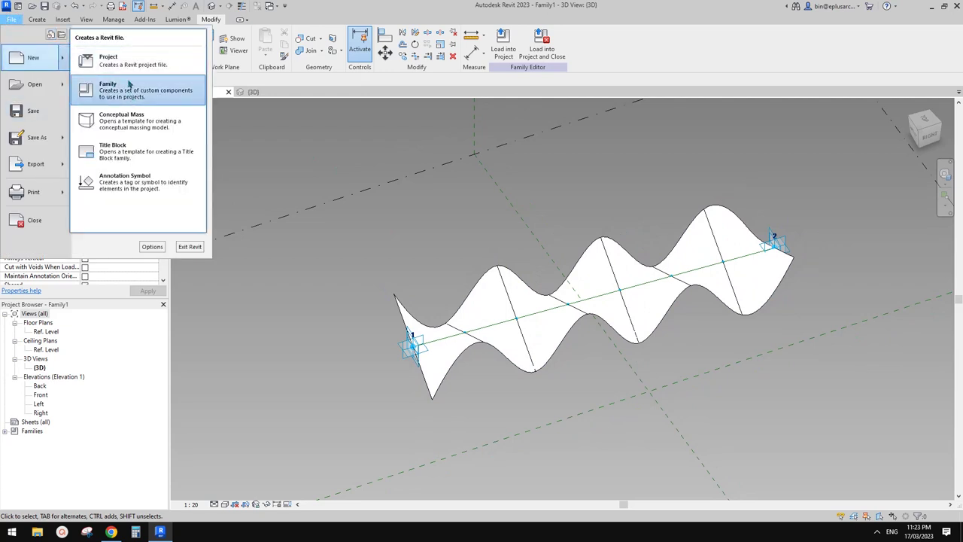
pyautogui.click(128, 68)
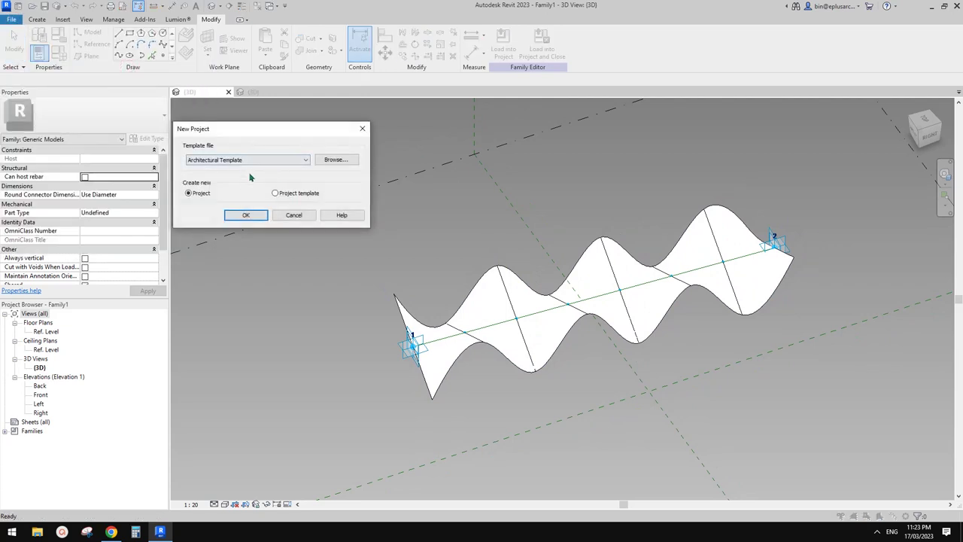
pyautogui.click(275, 161)
pyautogui.click(207, 161)
pyautogui.click(276, 162)
pyautogui.click(227, 173)
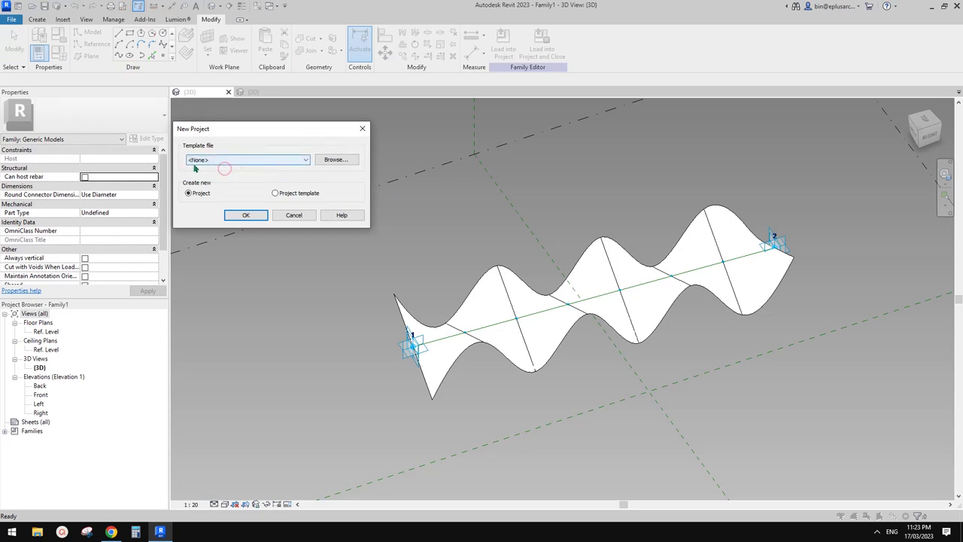
pyautogui.click(246, 214)
pyautogui.click(427, 281)
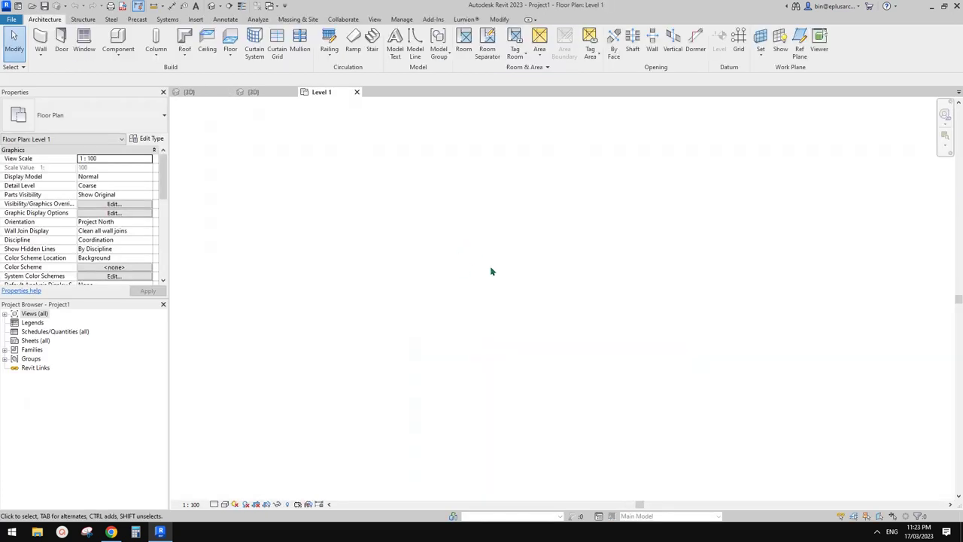
# Compare the open family views with the blank project's Level 1 plan and close that project.
pyautogui.click(267, 95)
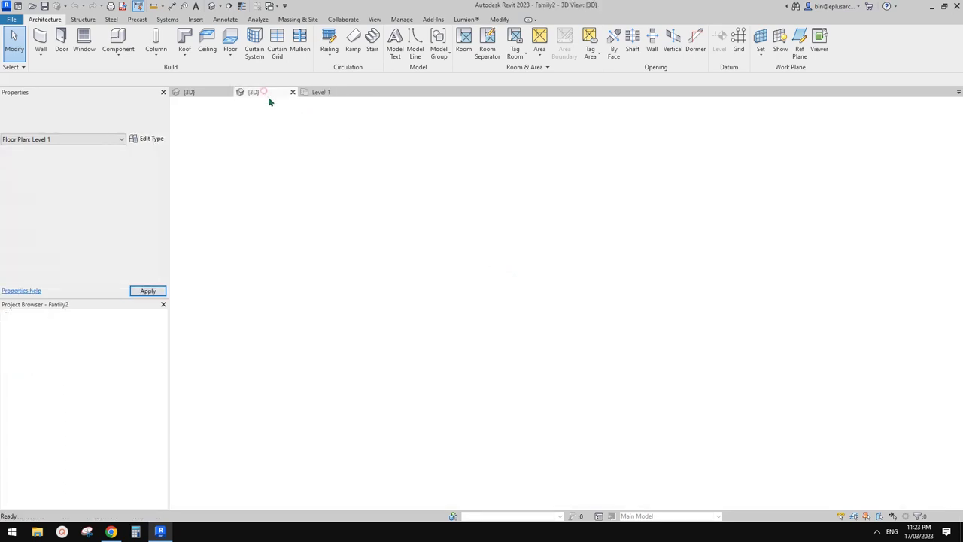
pyautogui.click(329, 92)
pyautogui.click(189, 92)
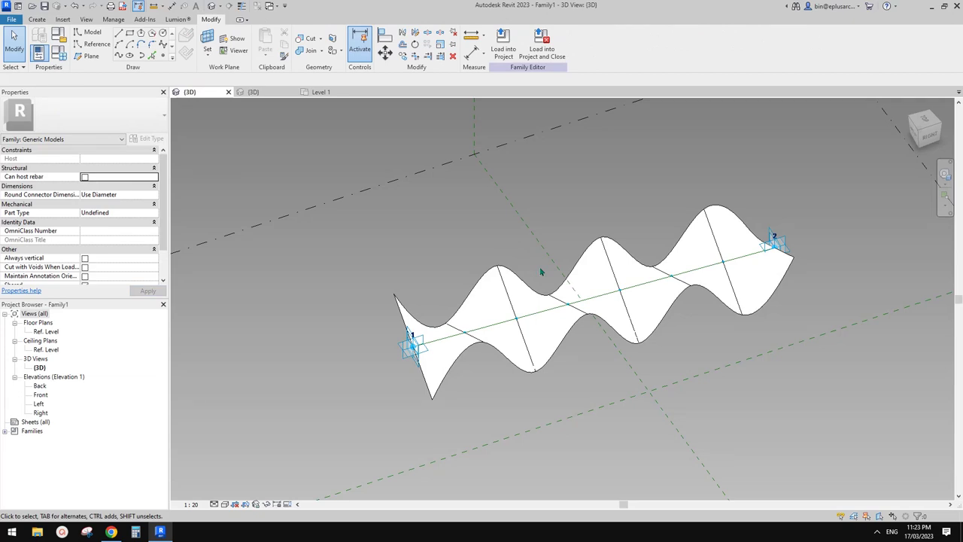
pyautogui.click(321, 92)
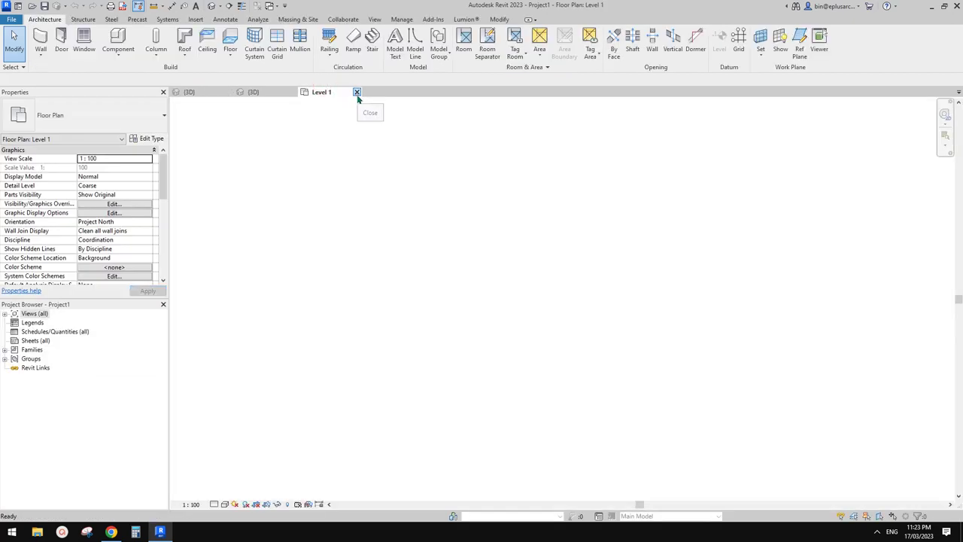
pyautogui.click(357, 92)
# Create a new project from the Architectural Template.
pyautogui.click(12, 19)
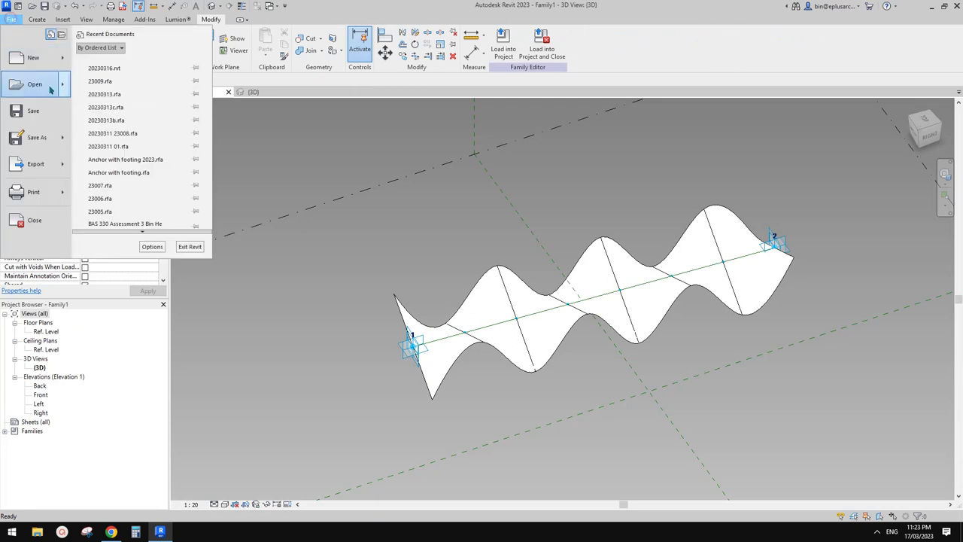
pyautogui.moveTo(64, 66)
pyautogui.click(121, 68)
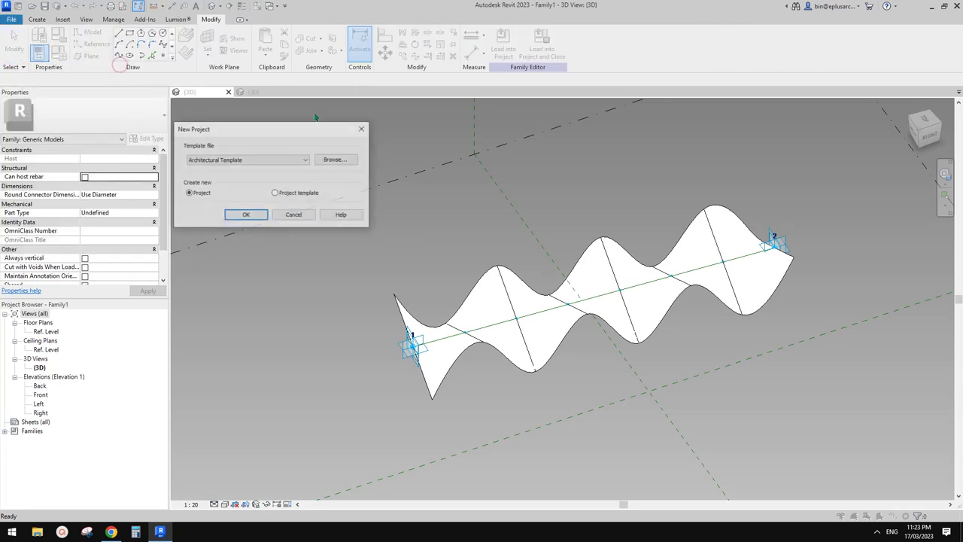
pyautogui.press('Return')
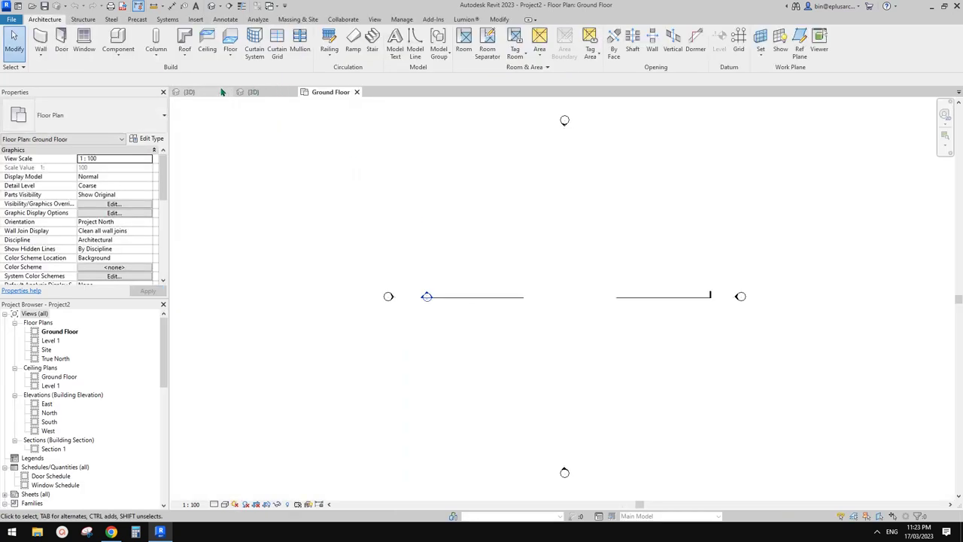
# Load the wavy surface family Family1 into Project2 only.
pyautogui.click(191, 92)
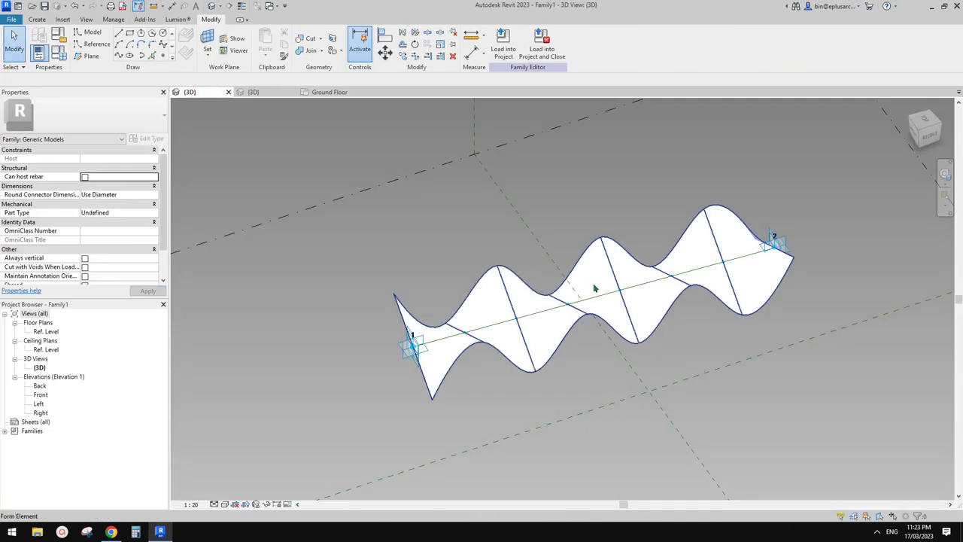
pyautogui.click(504, 47)
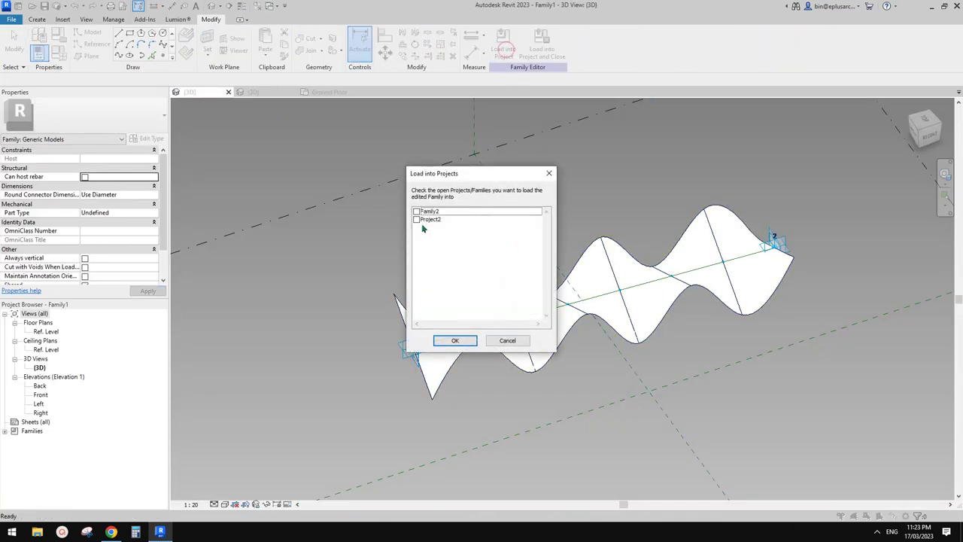
pyautogui.click(418, 220)
pyautogui.click(455, 338)
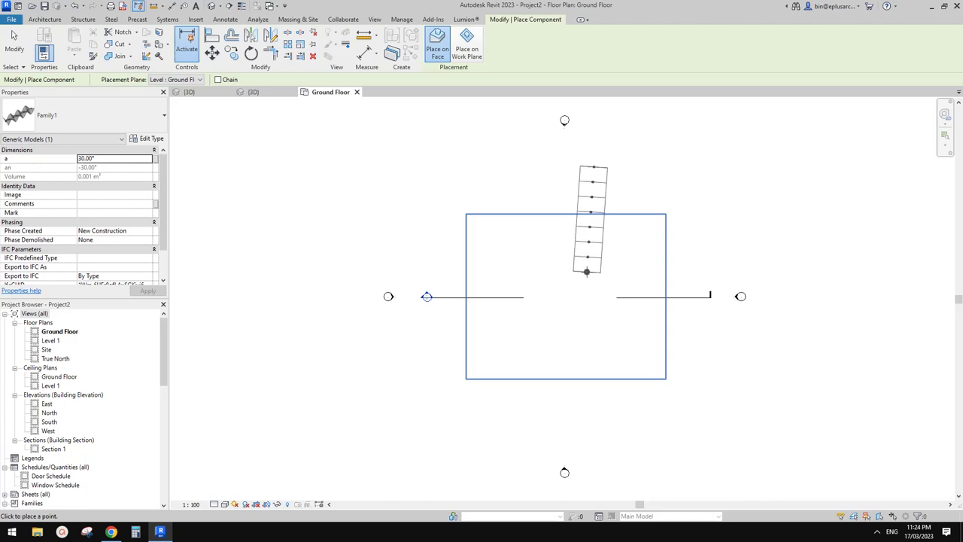
# Place two horizontal Family1 instances on the Ground Floor plan, a shorter one and a roughly twice as long one above it.
pyautogui.scroll(1, 522, 263)
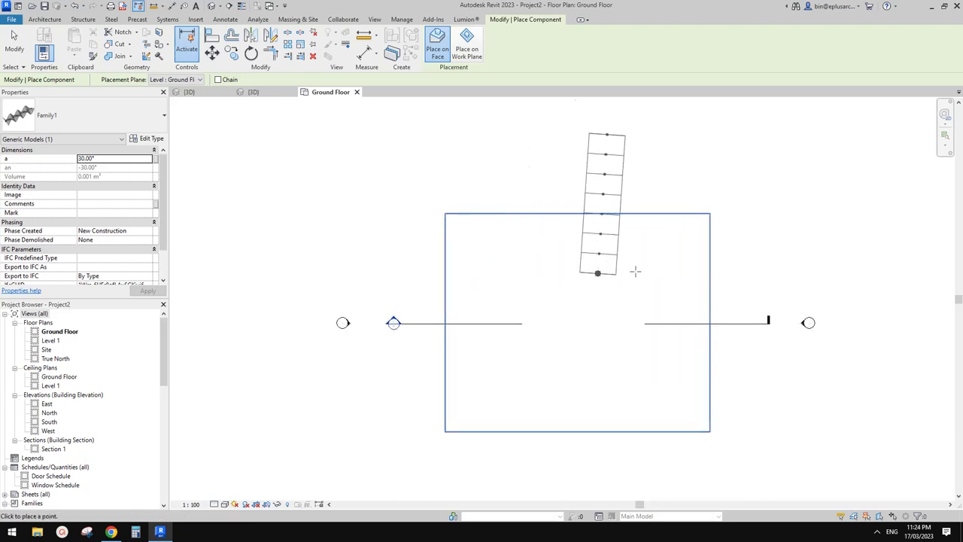
pyautogui.click(676, 273)
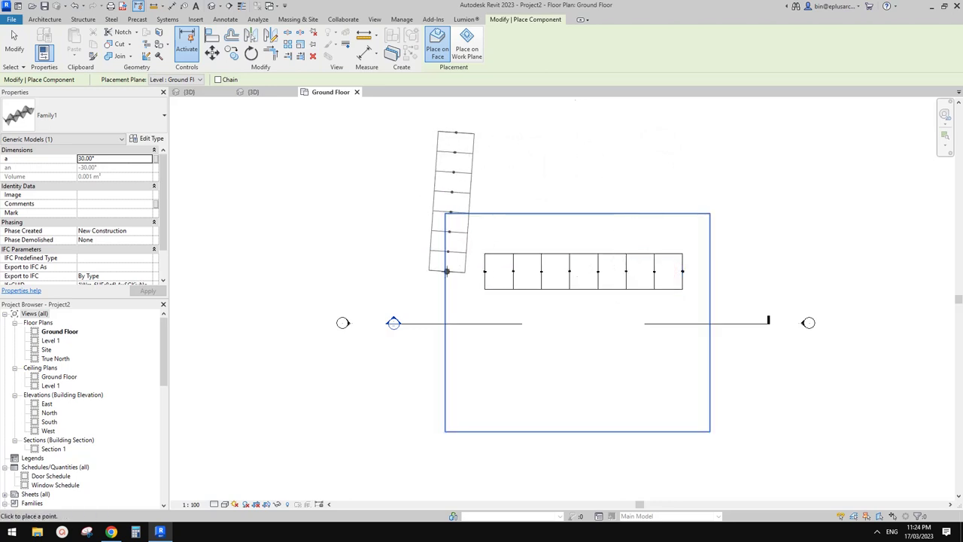
pyautogui.click(761, 186)
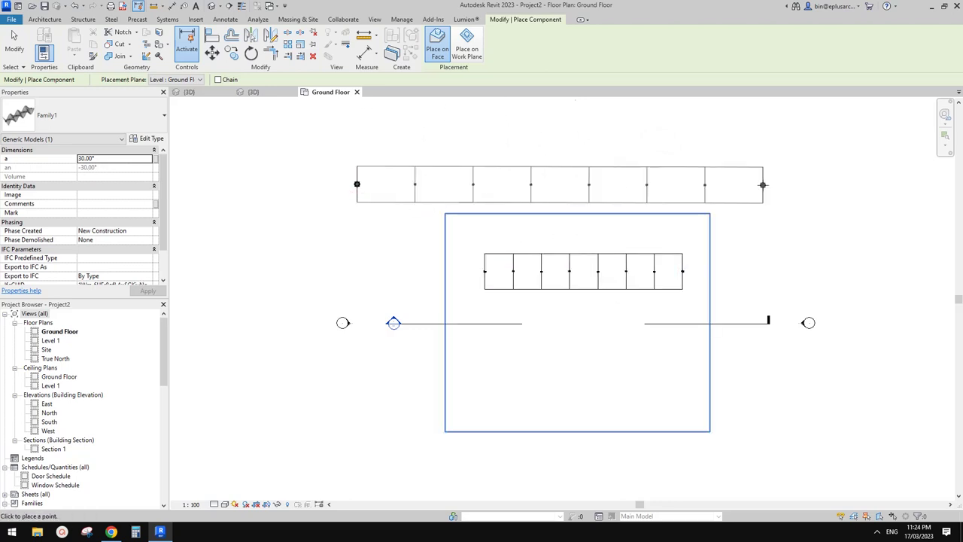
pyautogui.press('Escape')
pyautogui.press('Escape')
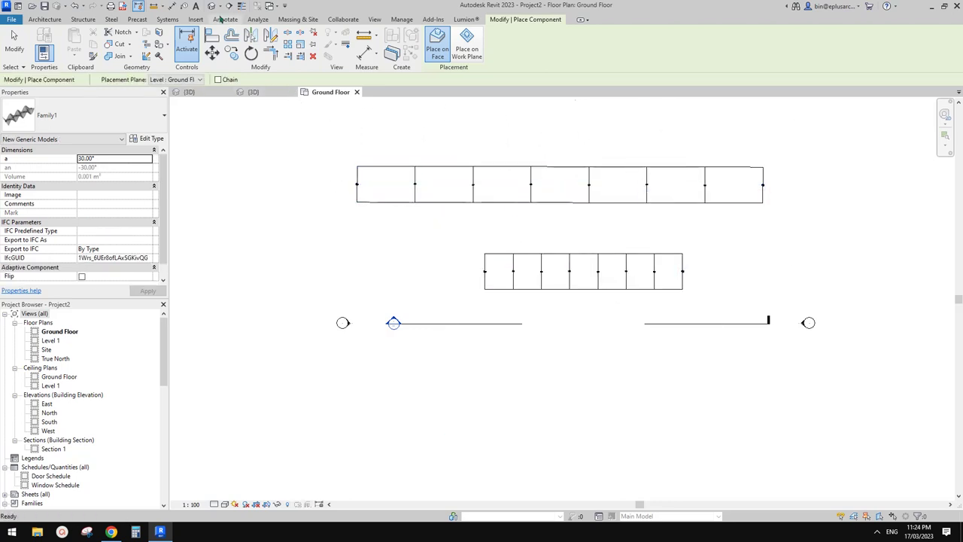
# Open the project's default 3D view and examine the two placed Family1 surfaces and their instance properties.
pyautogui.keyDown('shift'); pyautogui.moveTo(499, 241); pyautogui.dragTo(724, 213, button='middle'); pyautogui.keyUp('shift')
pyautogui.press('Escape')
pyautogui.press('Escape')
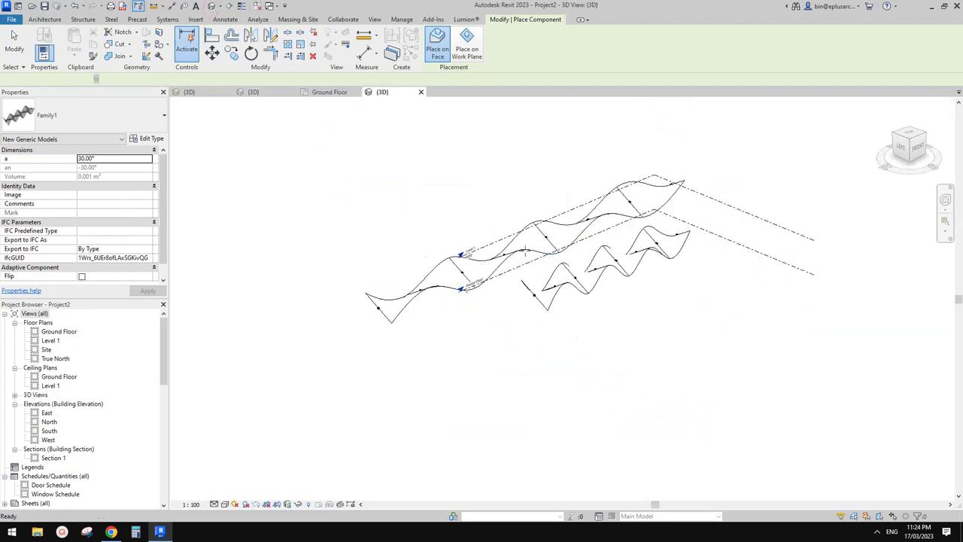
pyautogui.click(547, 242)
pyautogui.scroll(2, 546, 240)
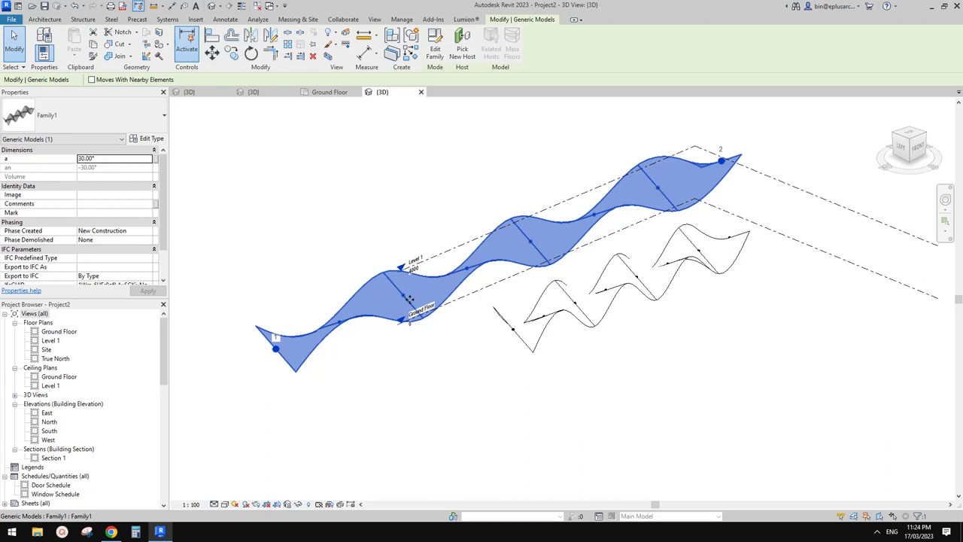
pyautogui.moveTo(405, 279); pyautogui.dragTo(401, 281, button='middle')
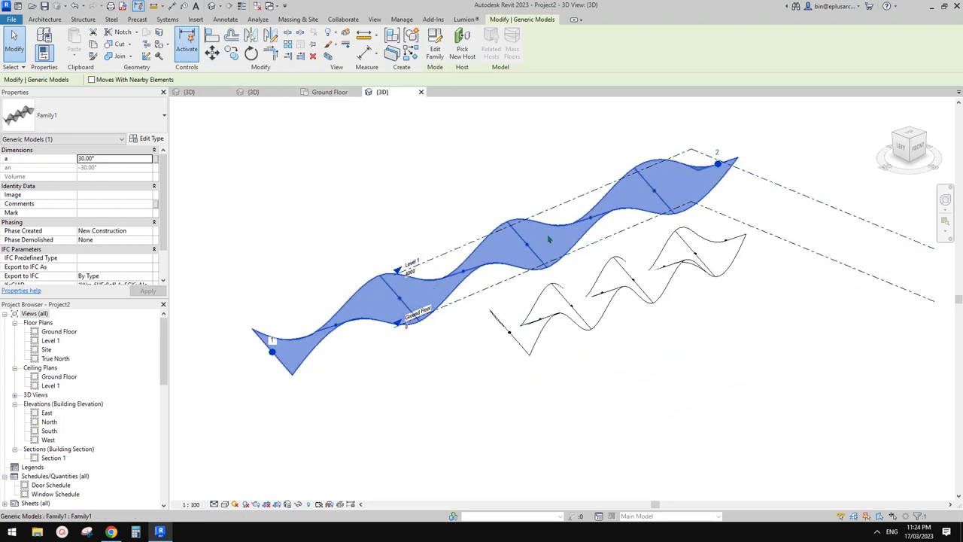
pyautogui.scroll(-1, 536, 231)
pyautogui.moveTo(565, 265)
pyautogui.keyDown('shift'); pyautogui.mouseDown(button='middle')
pyautogui.moveTo(574, 276)
pyautogui.moveTo(651, 252)
pyautogui.moveTo(715, 194)
pyautogui.moveTo(655, 315)
pyautogui.moveTo(642, 311)
pyautogui.mouseUp(button='middle'); pyautogui.keyUp('shift')
pyautogui.scroll(2, 574, 275)
pyautogui.click(576, 276)
pyautogui.click(629, 271)
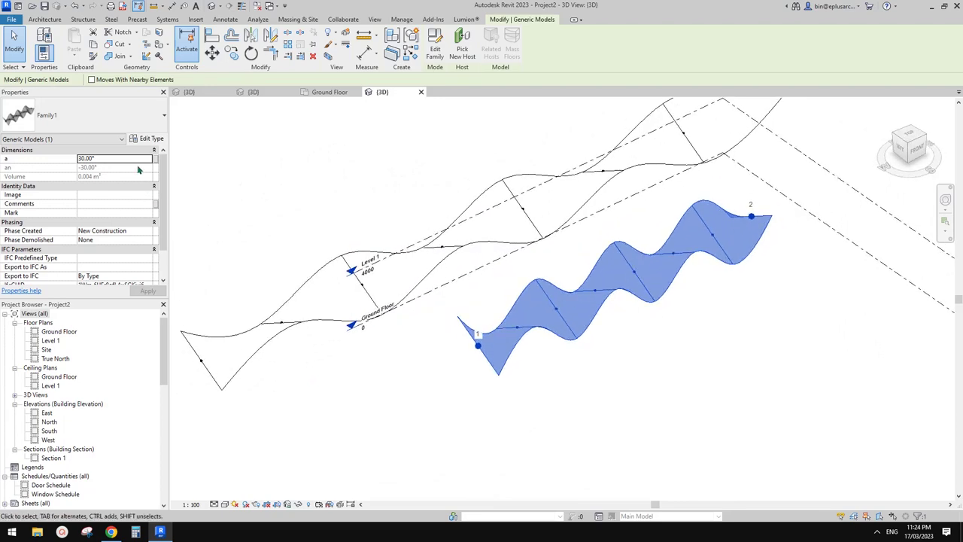
# Set the type parameter w of the nested Family2 profile line in the shorter surface to 6000.
pyautogui.click(556, 315)
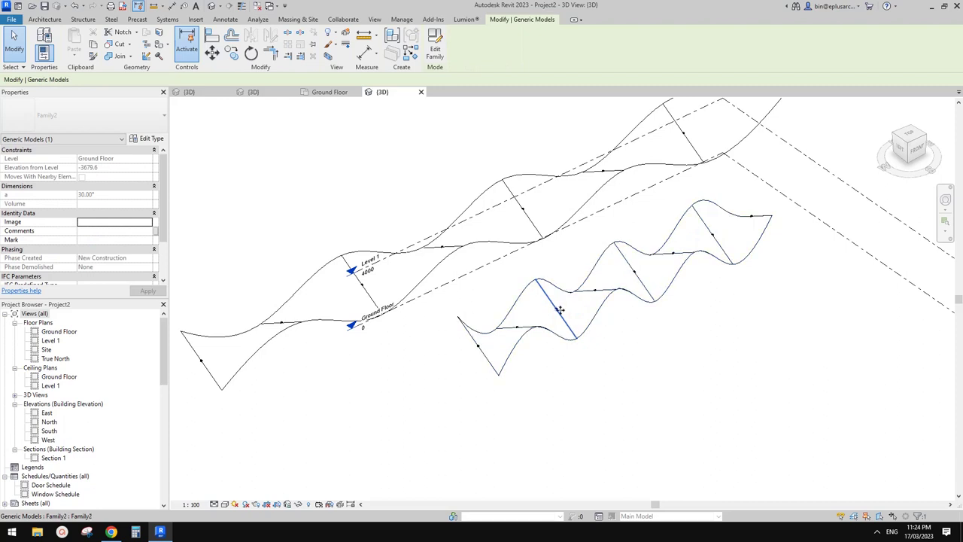
pyautogui.click(147, 139)
pyautogui.click(549, 247)
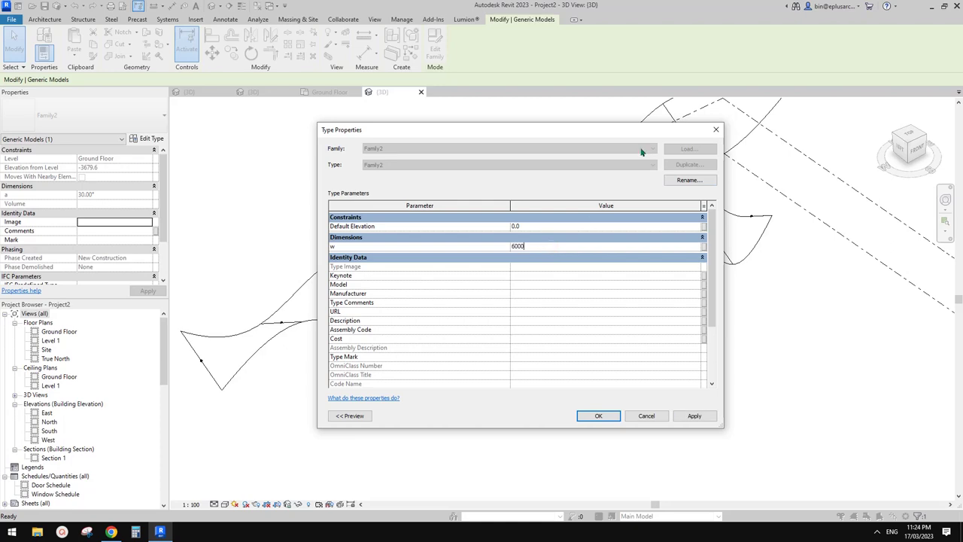
pyautogui.write('6000')
pyautogui.moveTo(631, 134); pyautogui.dragTo(401, 126)
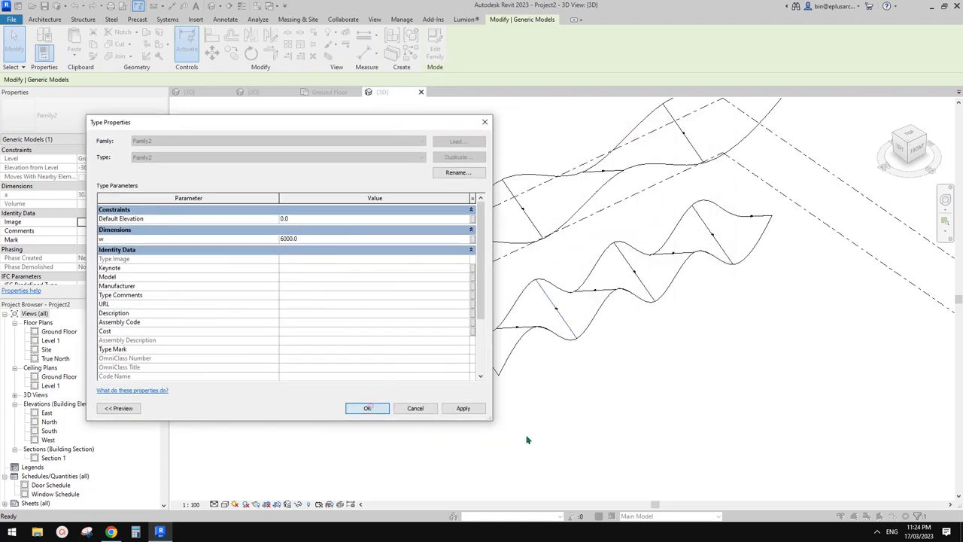
# Set the angle parameter a of the shorter Family1 surface to 20°.
pyautogui.keyDown('shift'); pyautogui.moveTo(643, 319); pyautogui.dragTo(619, 335, button='middle'); pyautogui.keyUp('shift')
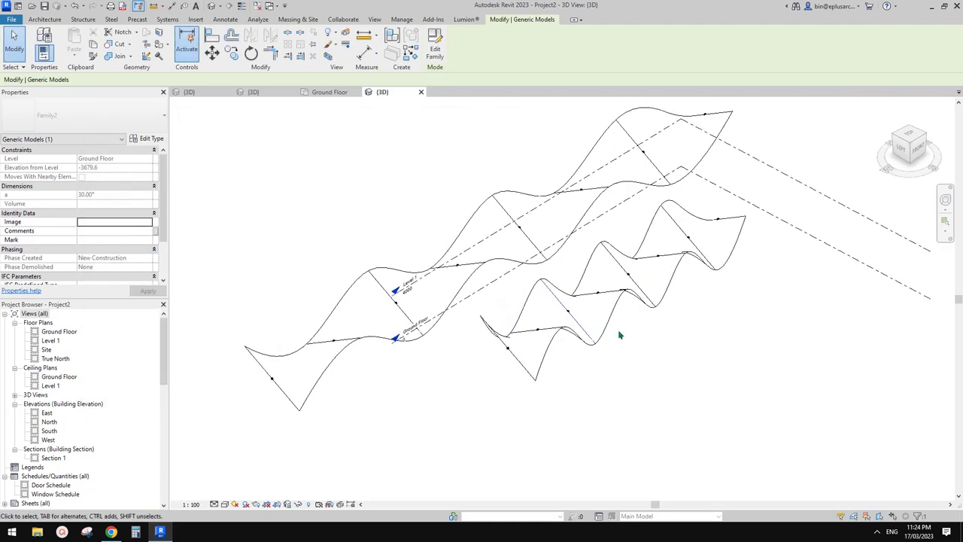
pyautogui.scroll(2, 602, 327)
pyautogui.click(590, 320)
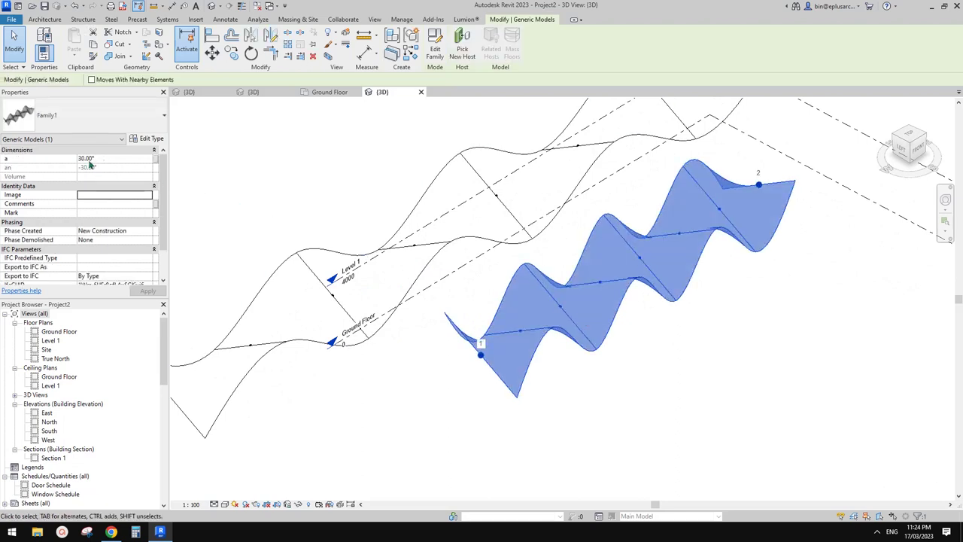
pyautogui.click(112, 162)
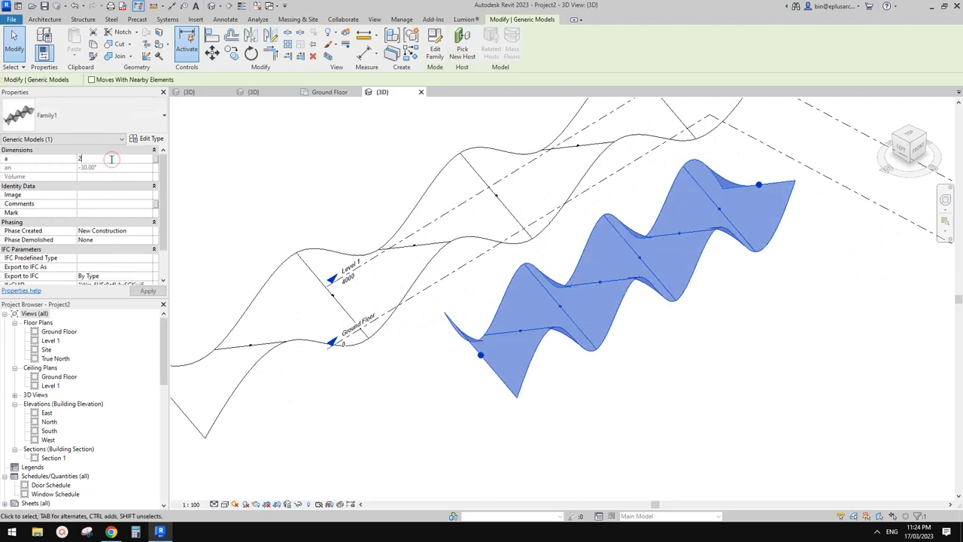
pyautogui.press('Return')
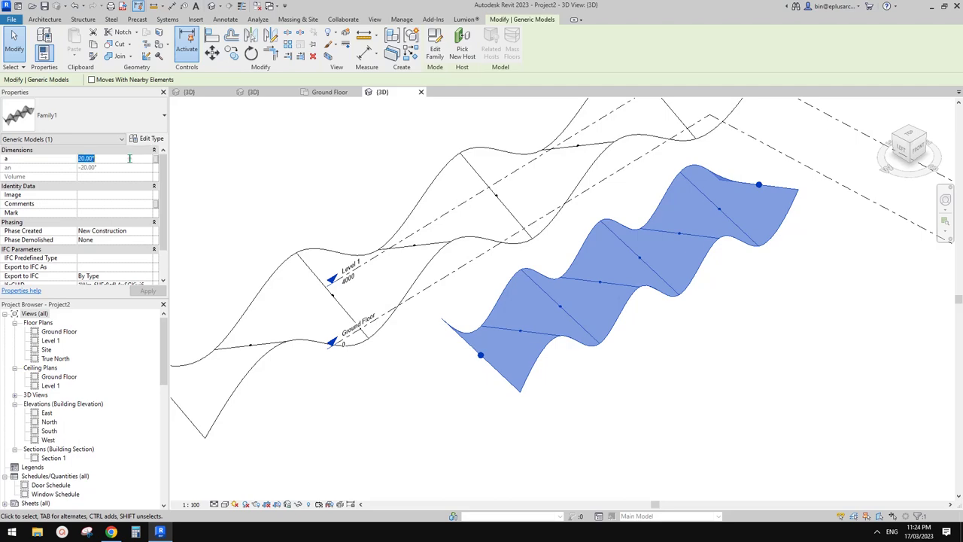
pyautogui.click(582, 191)
# Examine the longer surface and the type properties of its nested Family2 profile line, including w, without changing anything.
pyautogui.moveTo(583, 191)
pyautogui.keyDown('shift'); pyautogui.mouseDown(button='middle')
pyautogui.moveTo(558, 117)
pyautogui.moveTo(679, 189)
pyautogui.moveTo(545, 208)
pyautogui.moveTo(588, 306)
pyautogui.mouseUp(button='middle'); pyautogui.keyUp('shift')
pyautogui.click(571, 253)
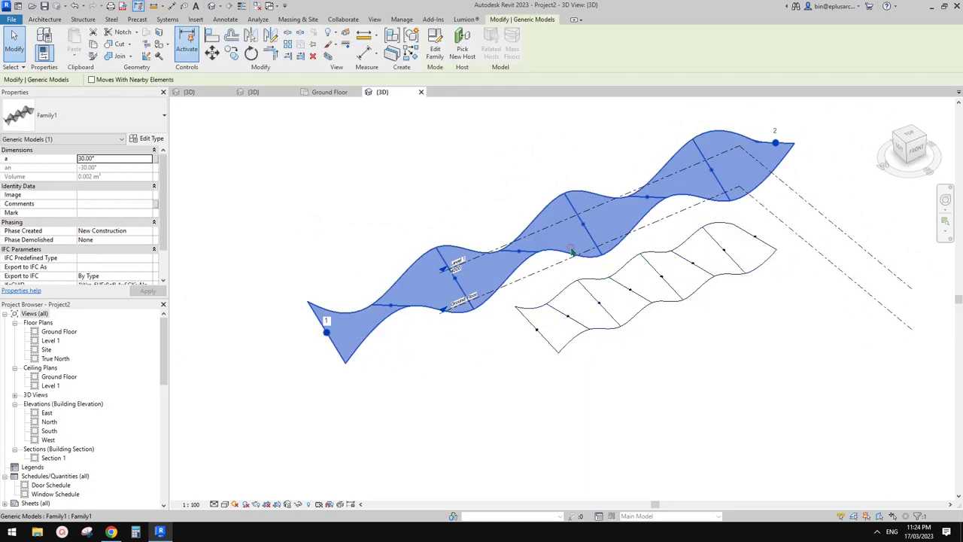
pyautogui.click(589, 238)
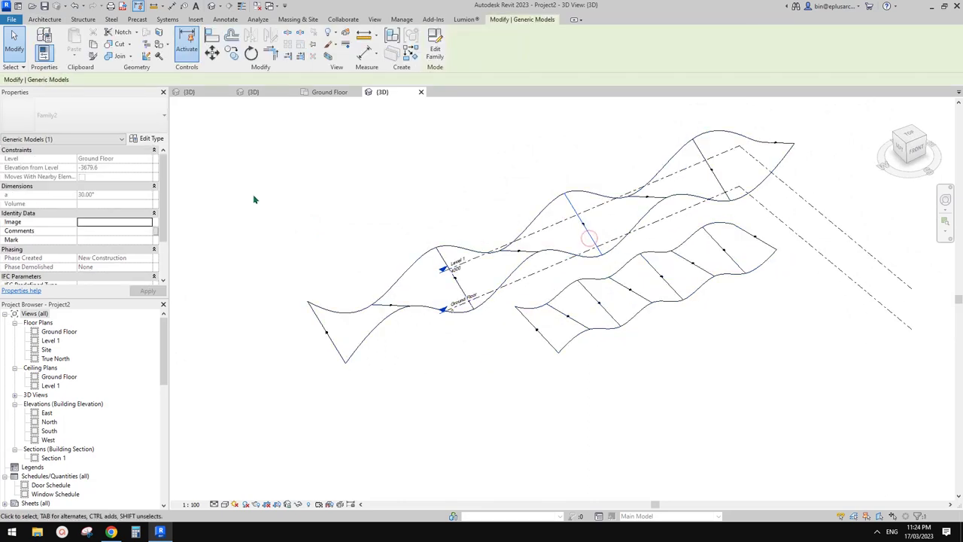
pyautogui.click(150, 140)
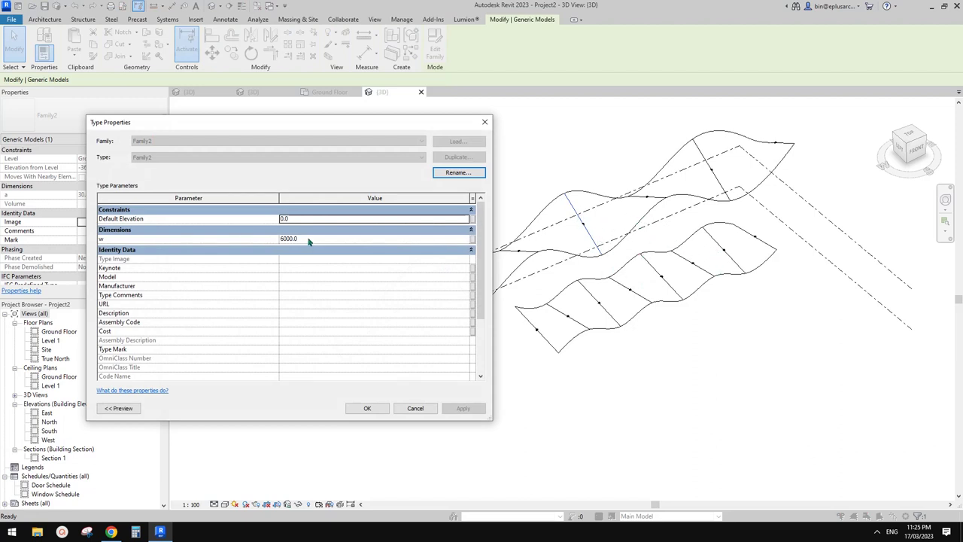
pyautogui.click(485, 125)
pyautogui.moveTo(636, 216)
pyautogui.mouseDown(button='middle')
pyautogui.moveTo(644, 229)
pyautogui.moveTo(666, 226)
pyautogui.mouseUp(button='middle')
pyautogui.keyDown('shift'); pyautogui.moveTo(594, 243); pyautogui.dragTo(607, 253, button='middle'); pyautogui.keyUp('shift')
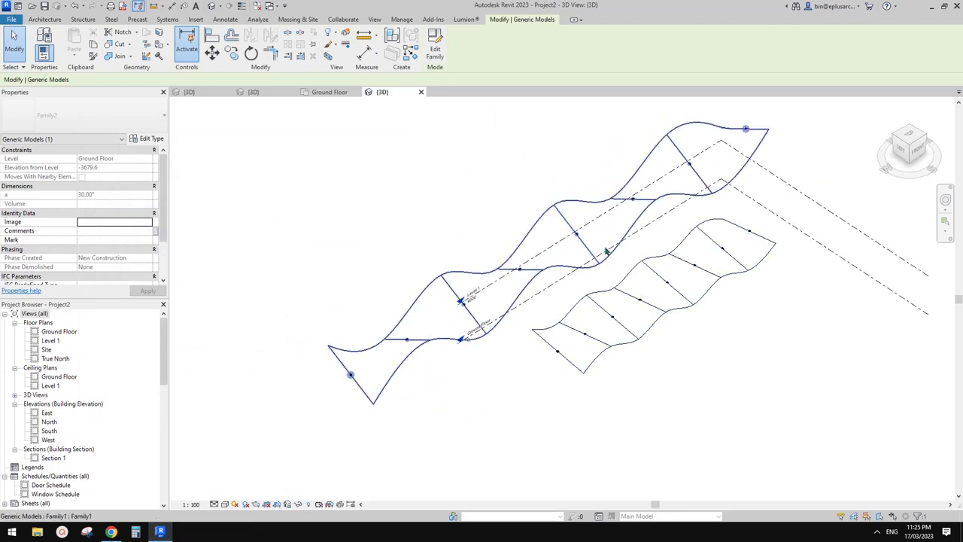
pyautogui.click(149, 140)
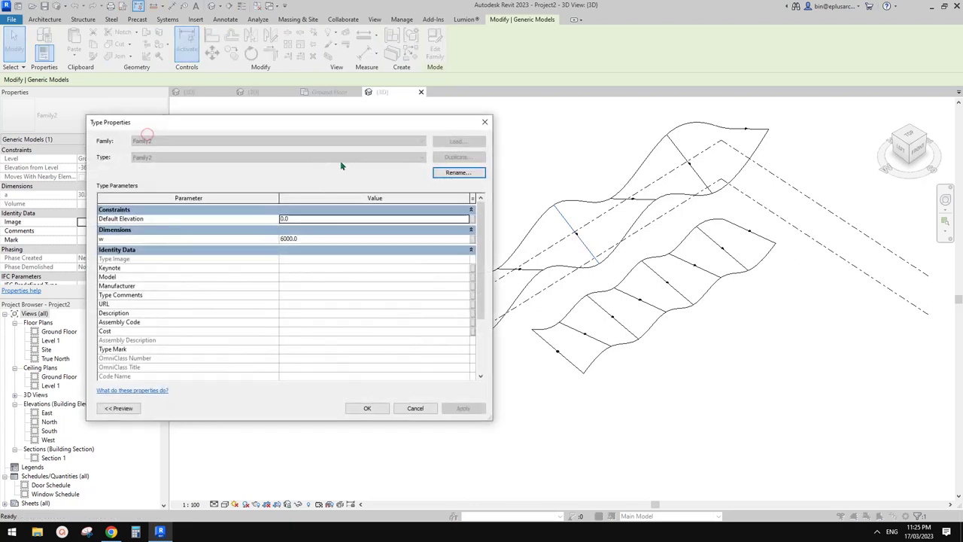
pyautogui.press('Escape')
pyautogui.keyDown('shift'); pyautogui.moveTo(605, 251); pyautogui.dragTo(647, 236, button='middle'); pyautogui.keyUp('shift')
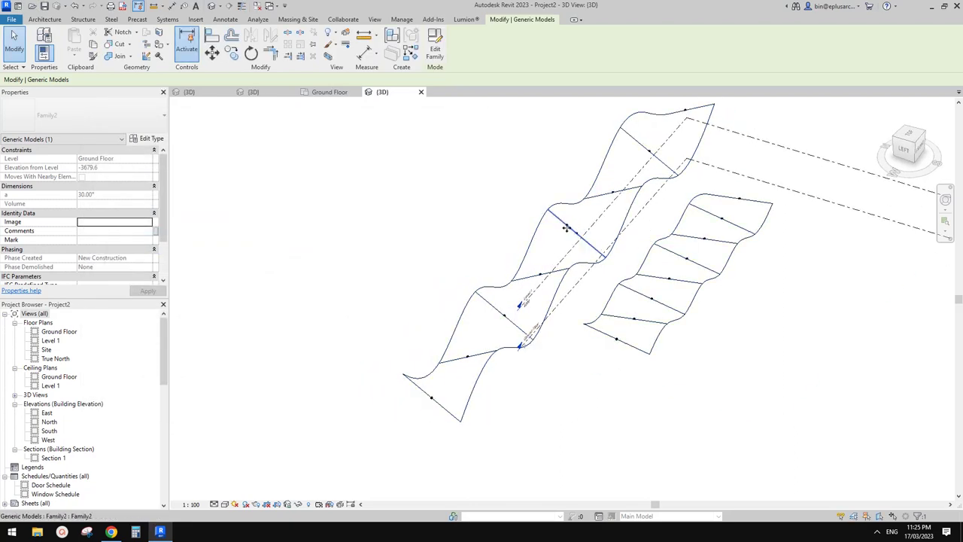
pyautogui.keyDown('shift'); pyautogui.moveTo(612, 256); pyautogui.dragTo(530, 266, button='middle'); pyautogui.keyUp('shift')
pyautogui.click(228, 383)
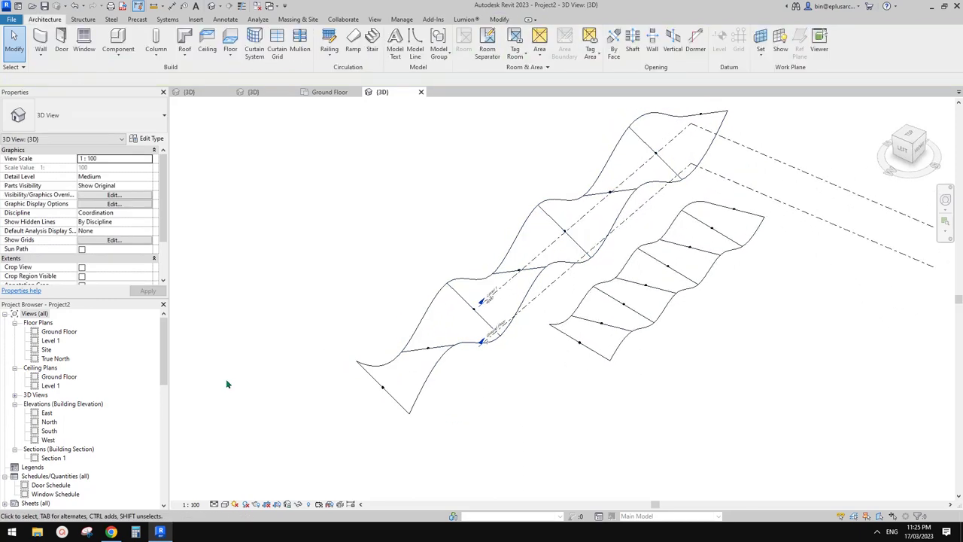
pyautogui.moveTo(166, 365)
pyautogui.mouseDown()
pyautogui.moveTo(176, 490)
pyautogui.moveTo(170, 363)
pyautogui.mouseUp()
pyautogui.moveTo(615, 320)
pyautogui.keyDown('shift'); pyautogui.mouseDown(button='middle')
pyautogui.moveTo(622, 330)
pyautogui.moveTo(613, 320)
pyautogui.mouseUp(button='middle'); pyautogui.keyUp('shift')
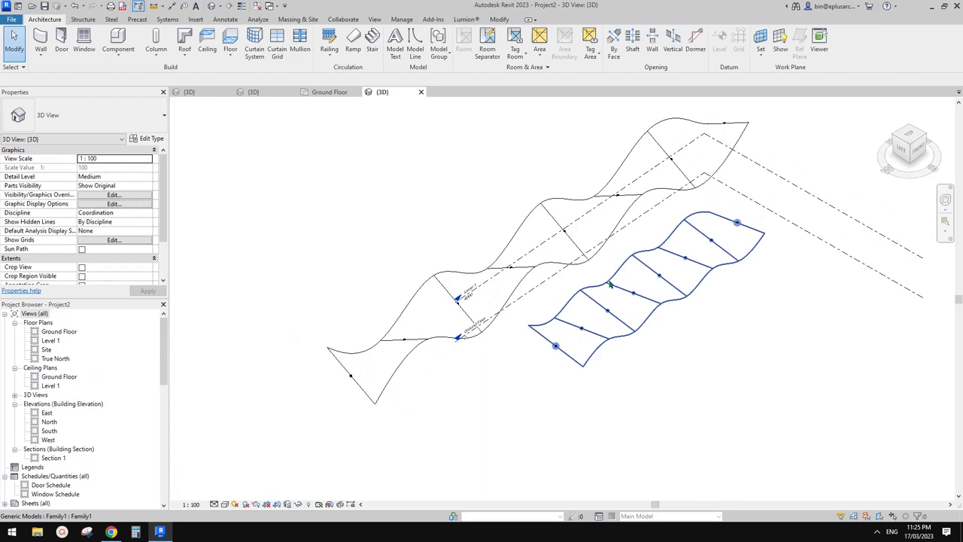
# Open the longer surface's family for editing, and from it open the nested Family2 profile line's family.
pyautogui.click(575, 238)
pyautogui.keyDown('shift'); pyautogui.moveTo(575, 237); pyautogui.dragTo(504, 125, button='middle'); pyautogui.keyUp('shift')
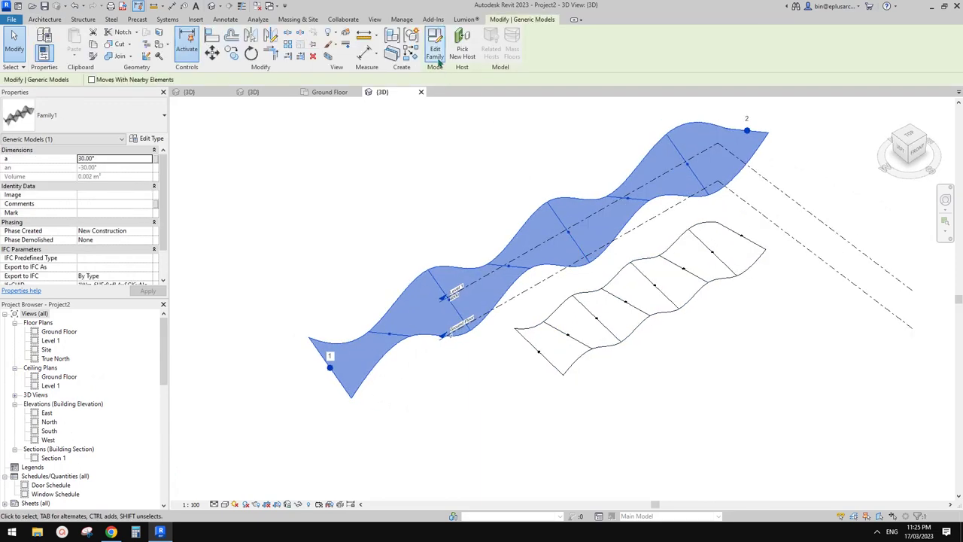
pyautogui.click(436, 54)
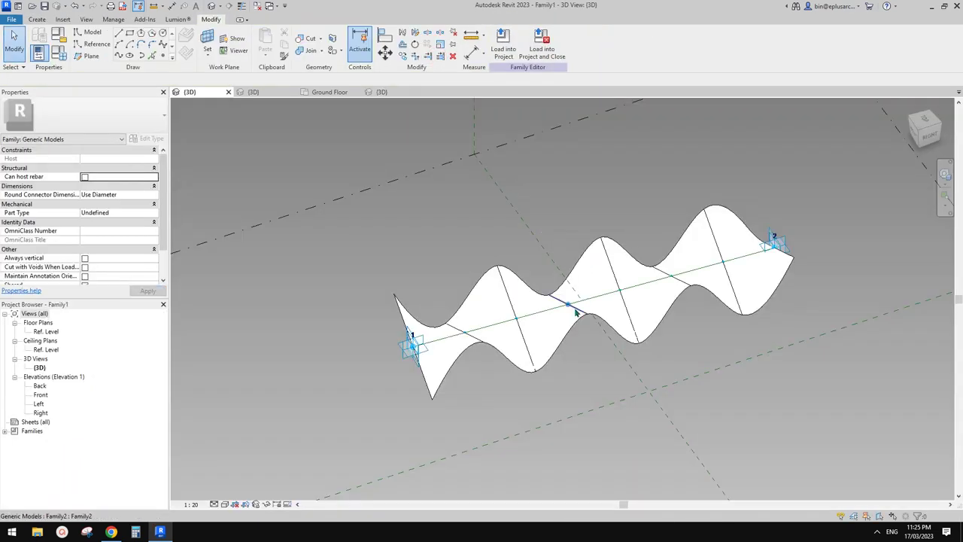
pyautogui.click(576, 310)
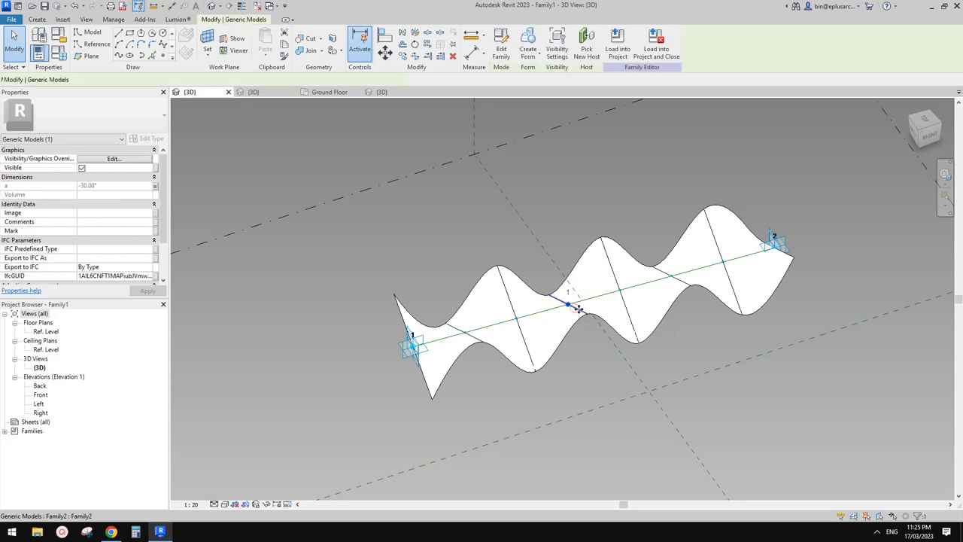
pyautogui.click(501, 47)
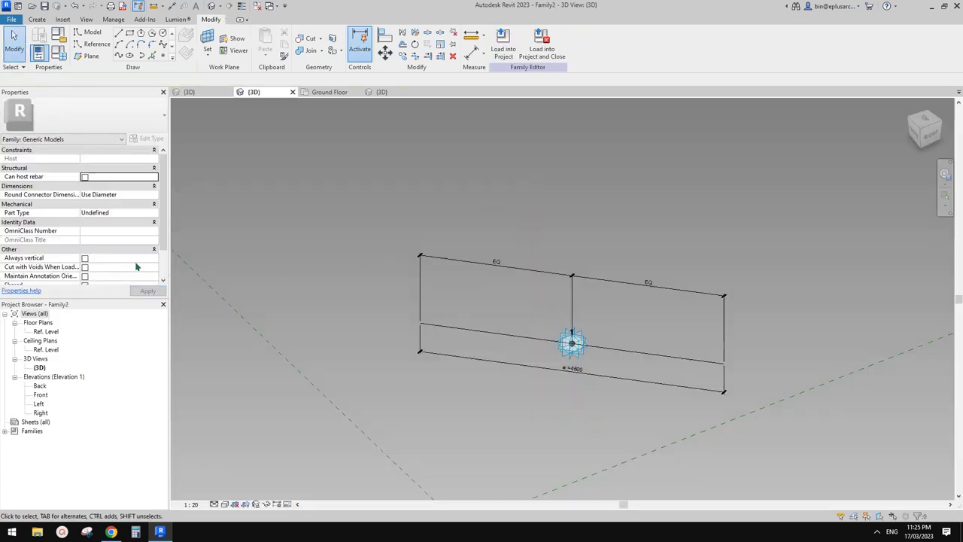
# Check the Shared setting in the Family2 profile line's family properties, and close that family without saving.
pyautogui.scroll(-1, 136, 266)
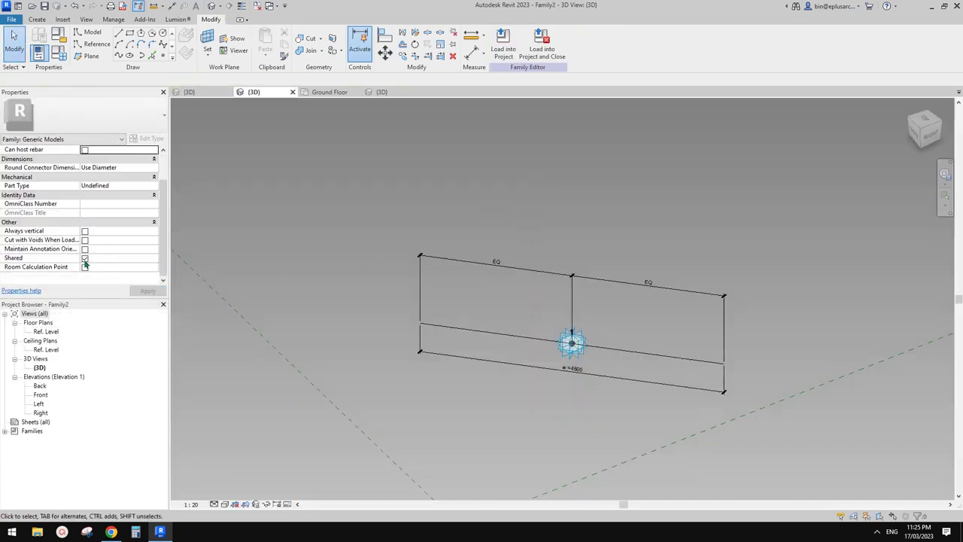
pyautogui.scroll(-1, 445, 297)
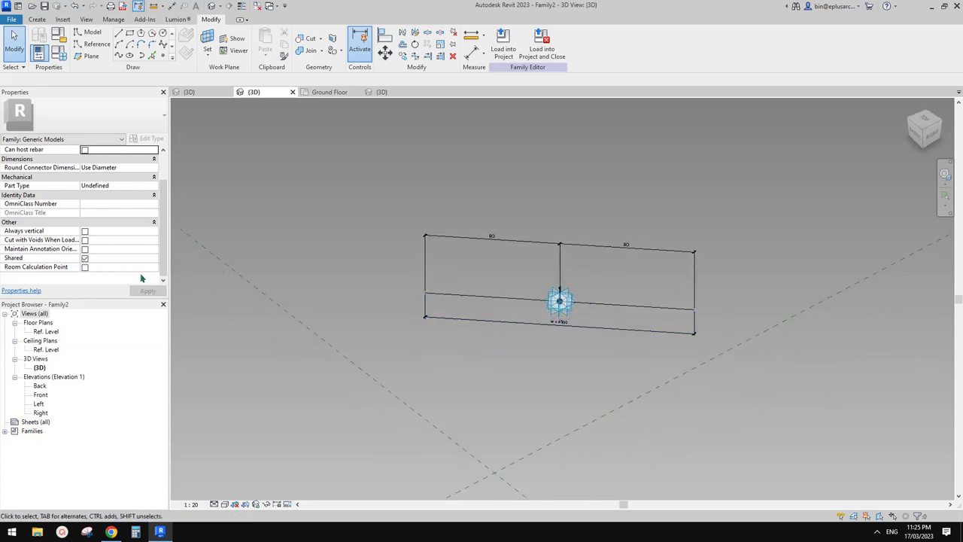
pyautogui.moveTo(412, 322); pyautogui.dragTo(413, 316, button='middle')
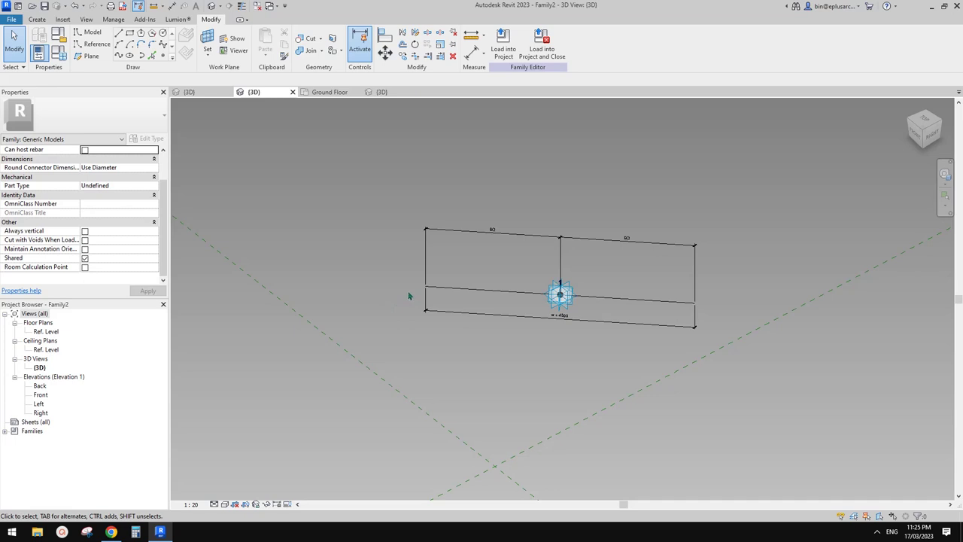
pyautogui.moveTo(431, 245); pyautogui.dragTo(432, 259, button='middle')
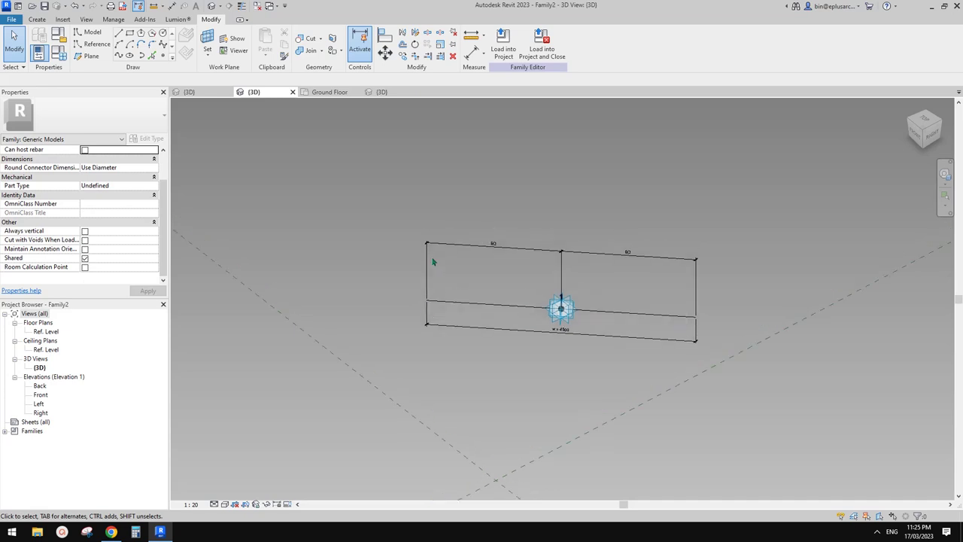
pyautogui.click(293, 92)
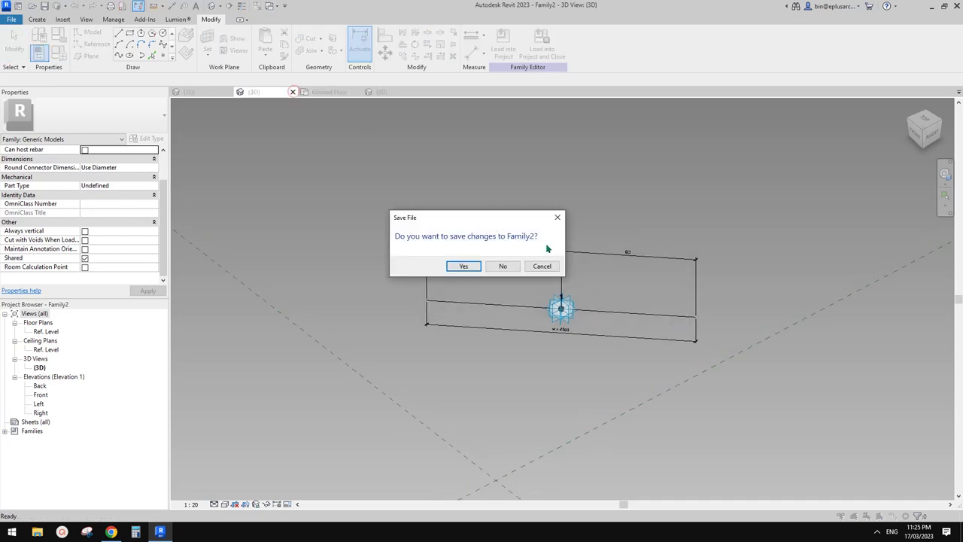
pyautogui.click(510, 268)
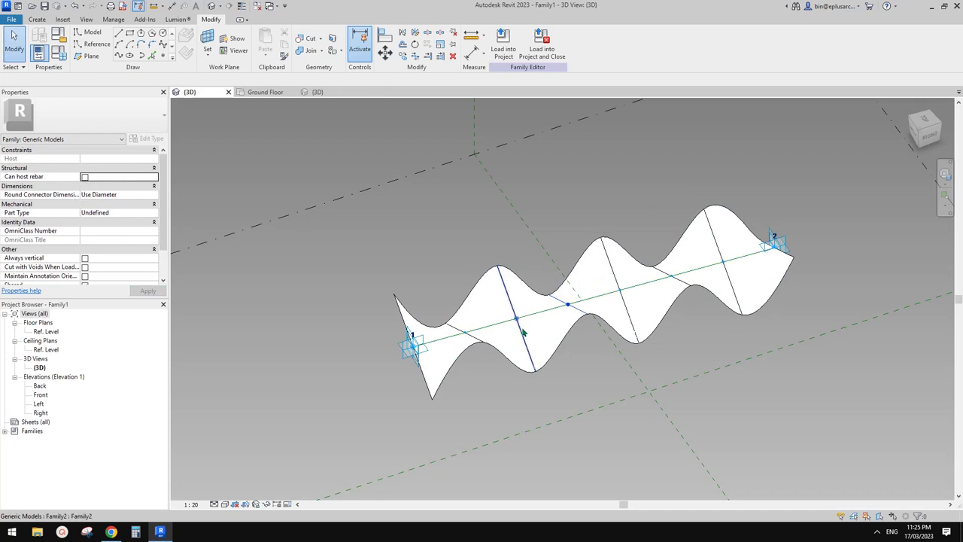
# Reopen the nested Family2 profile line's family for editing and change its parameter w from a type to an instance parameter.
pyautogui.click(524, 332)
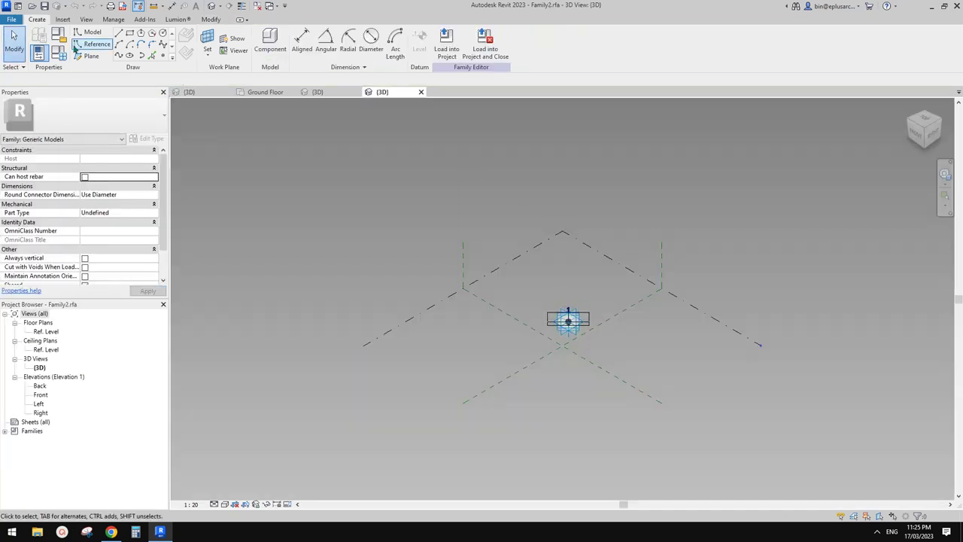
pyautogui.click(62, 56)
pyautogui.click(60, 55)
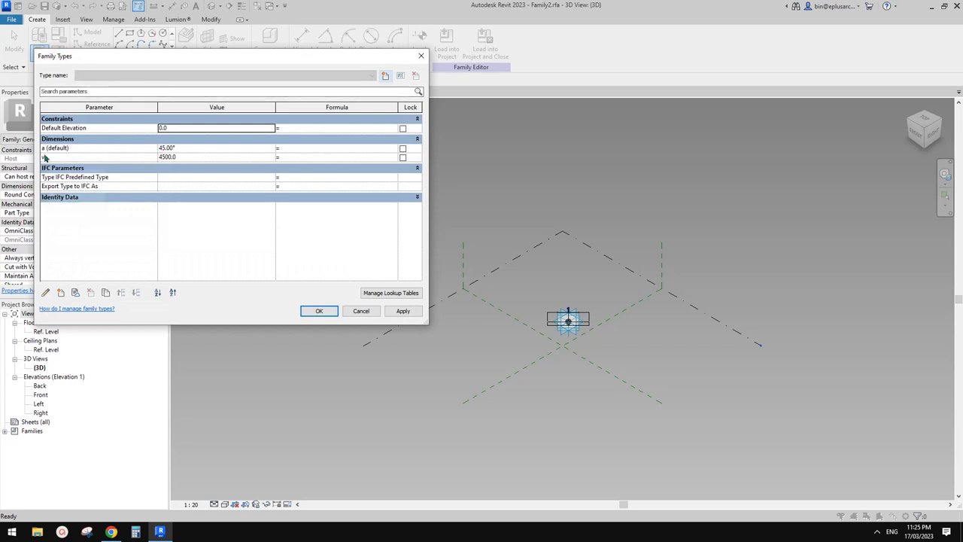
pyautogui.click(45, 157)
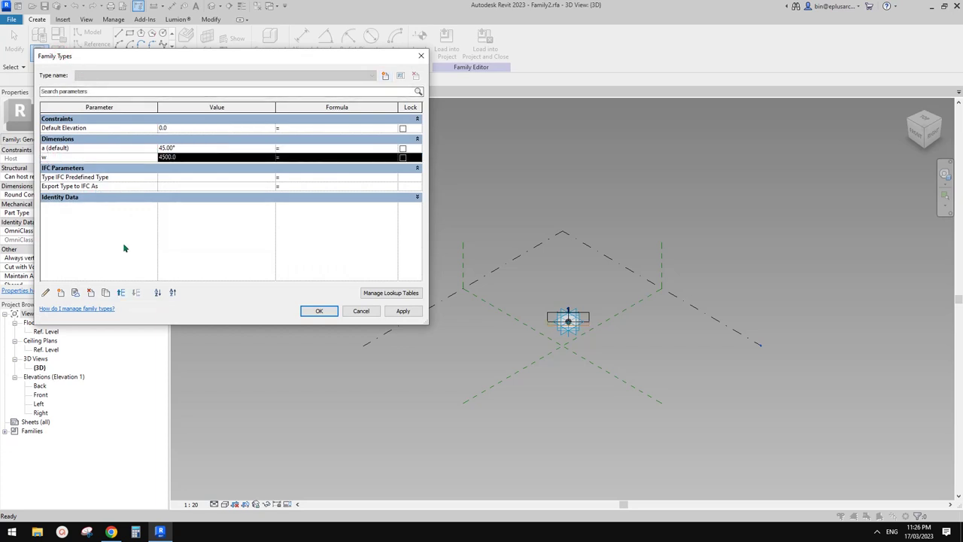
pyautogui.click(45, 293)
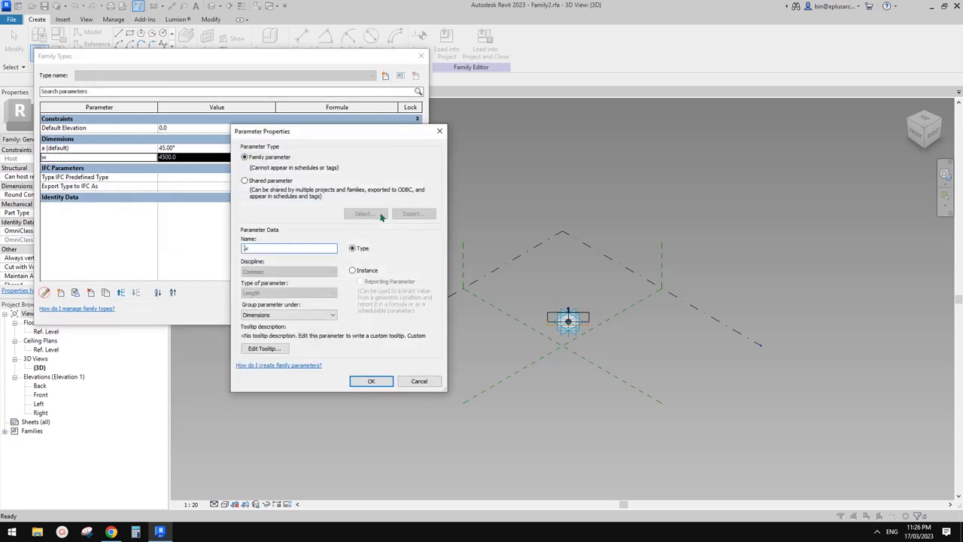
pyautogui.click(353, 270)
pyautogui.click(370, 381)
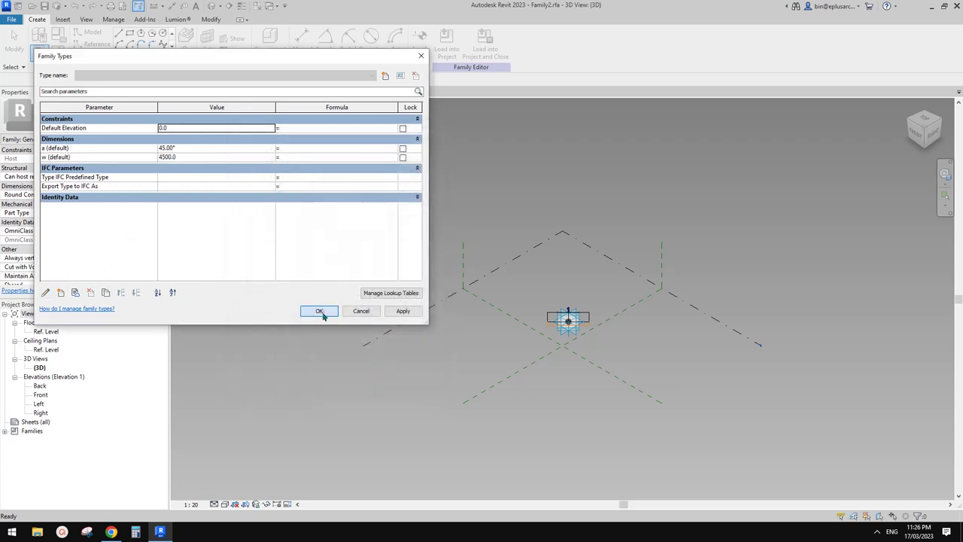
pyautogui.click(321, 311)
# Load Family2 into Family1 only and close it, overwriting the existing version.
pyautogui.click(481, 41)
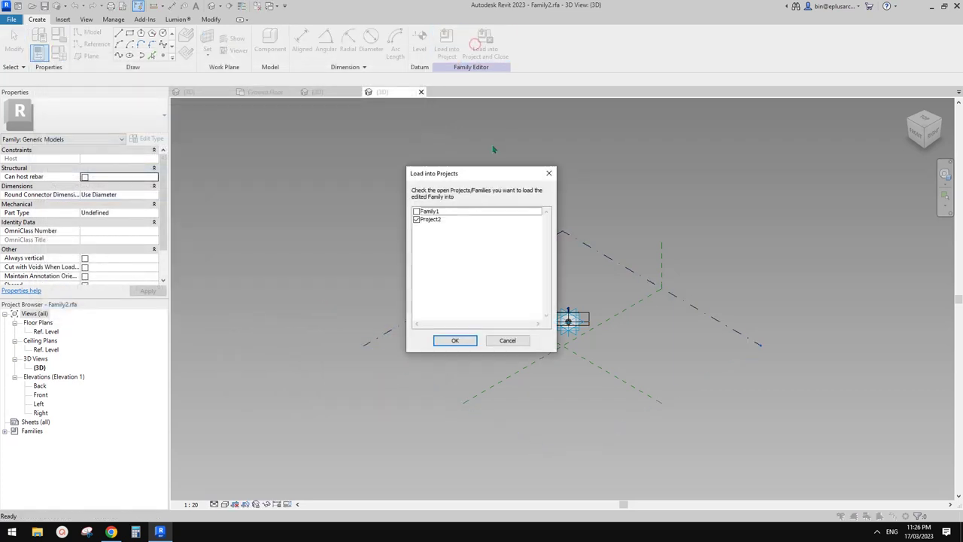
pyautogui.click(415, 212)
pyautogui.click(417, 220)
pyautogui.click(455, 341)
pyautogui.click(499, 263)
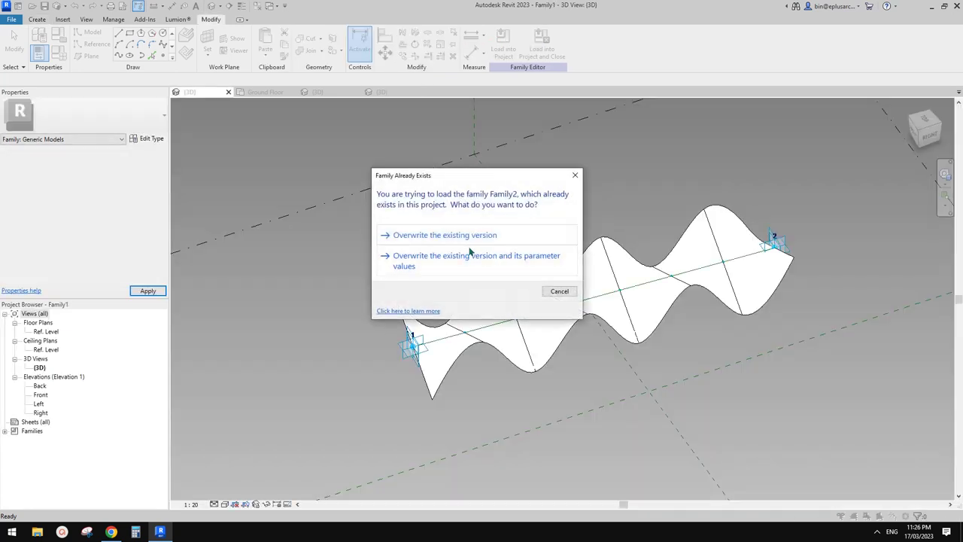
pyautogui.click(471, 235)
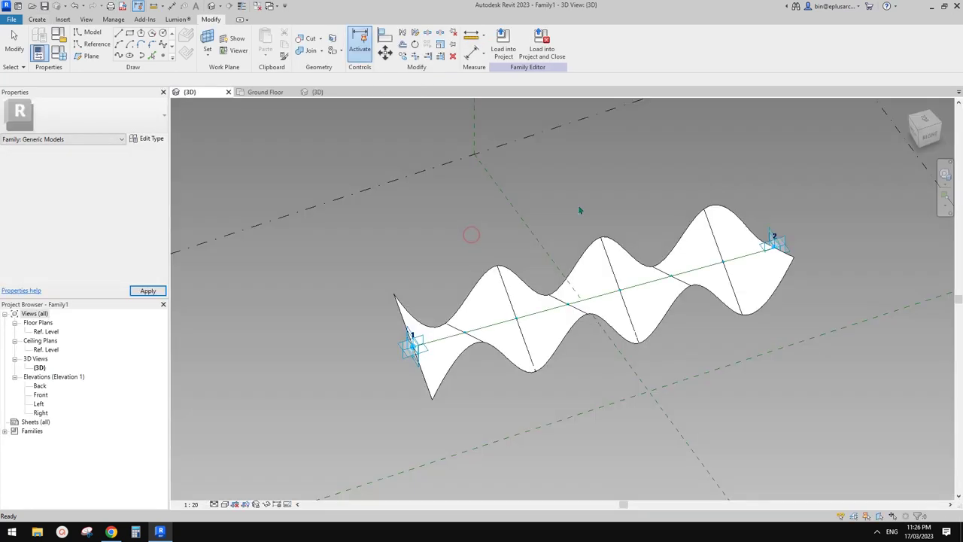
# Associate w of all eight nested Family2 profile lines with a new instance family parameter named w, grouped under Dimensions.
pyautogui.click(514, 305)
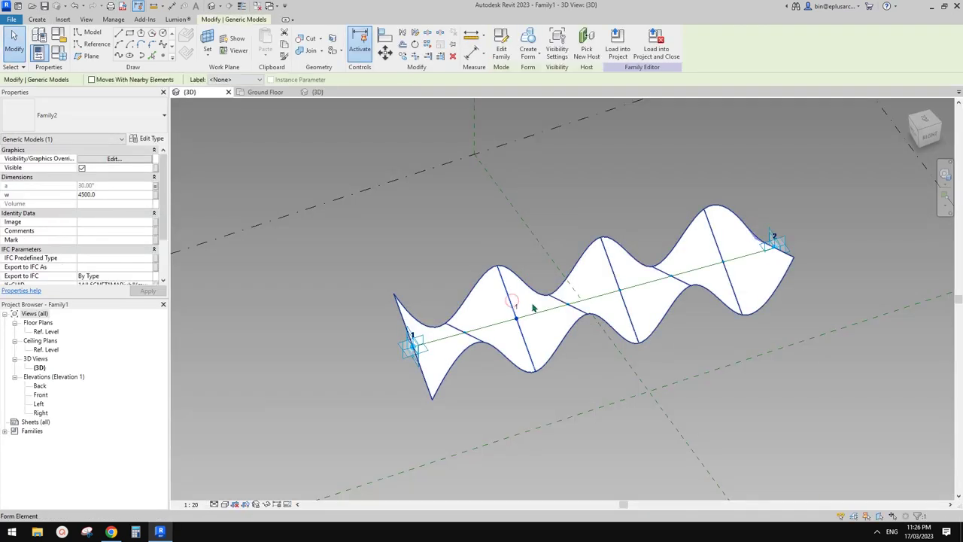
pyautogui.press('a')
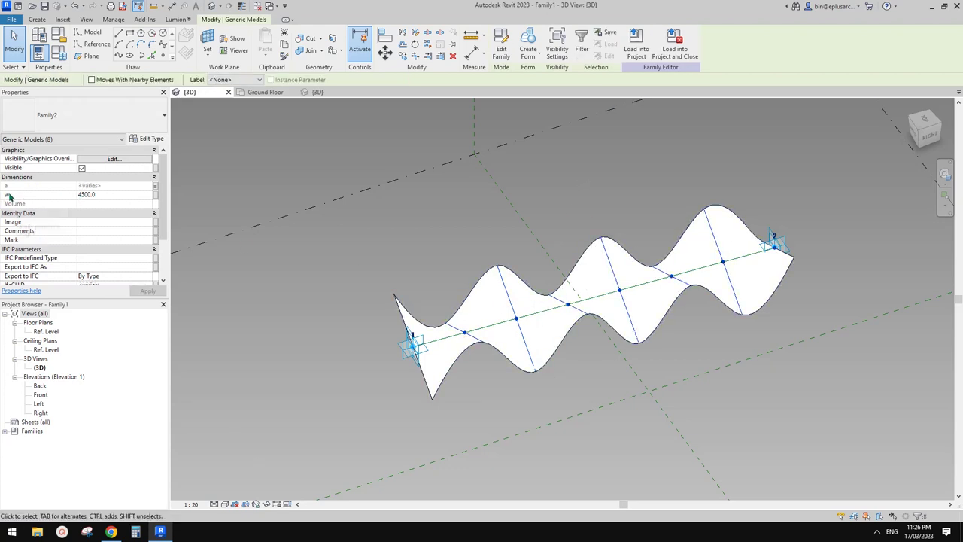
pyautogui.click(155, 197)
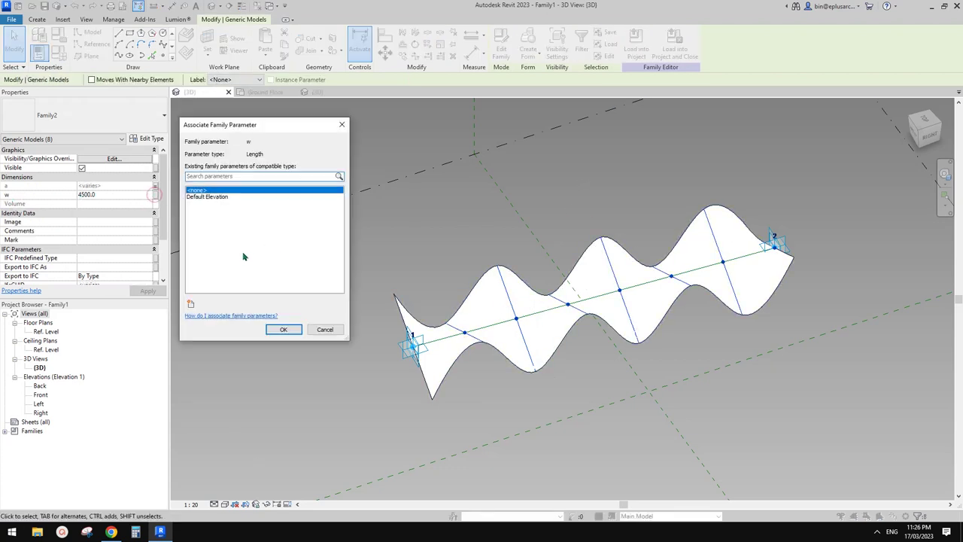
pyautogui.click(192, 303)
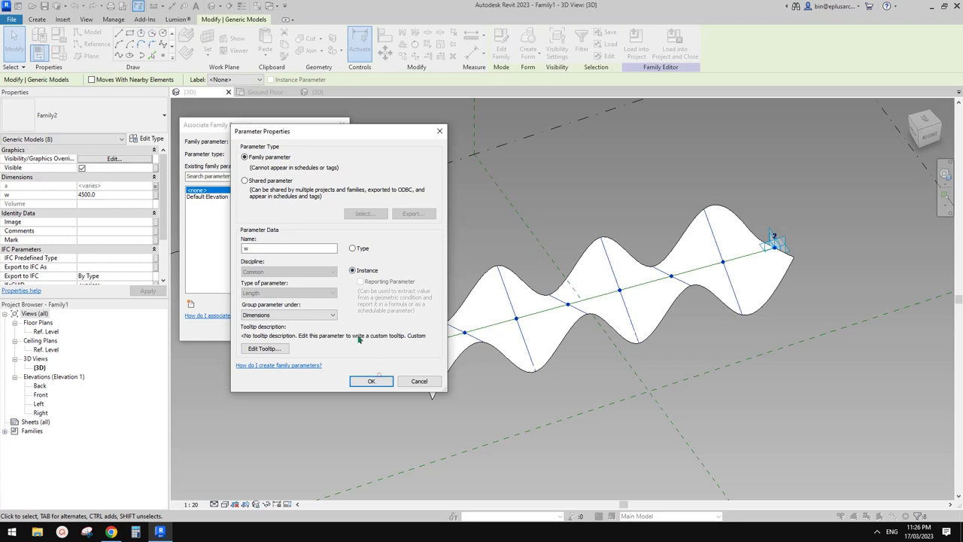
pyautogui.click(372, 380)
pyautogui.click(290, 329)
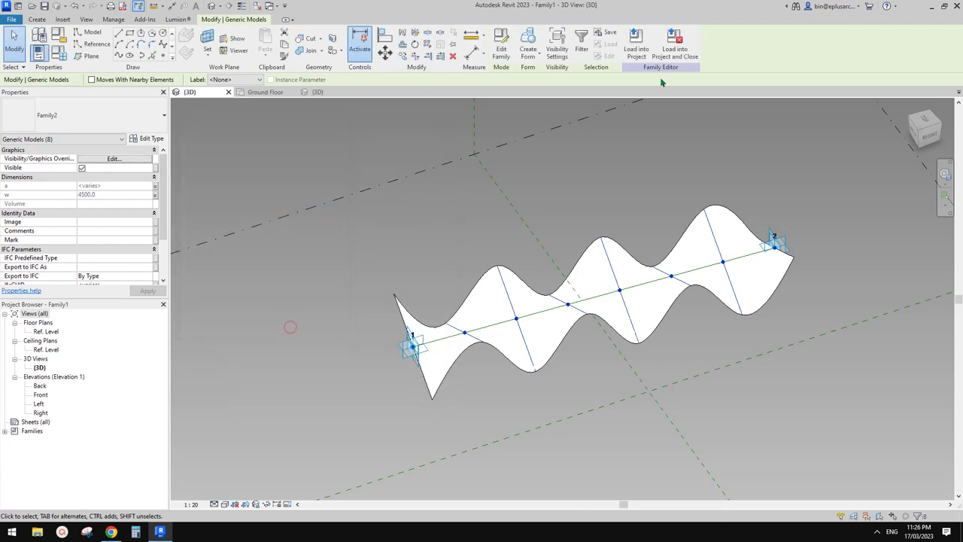
# Load Family1 into Project2 and close it, overwriting the existing version and the shared Family2 sub-component with the Family1 version.
pyautogui.click(503, 268)
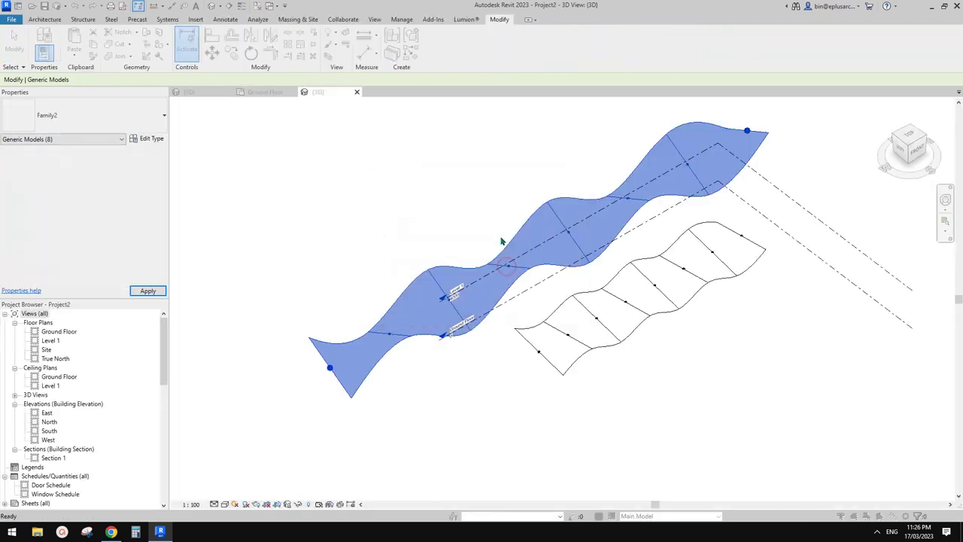
pyautogui.click(490, 237)
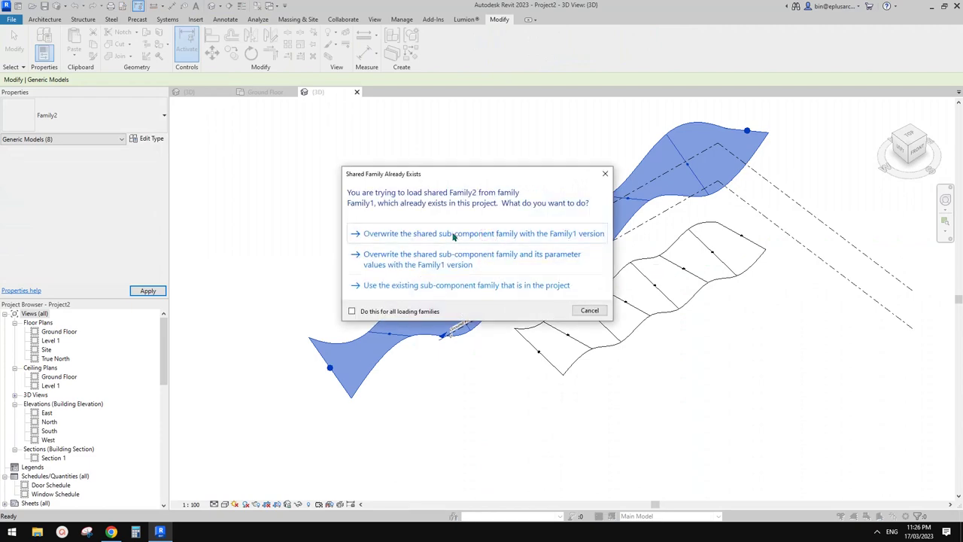
pyautogui.click(453, 234)
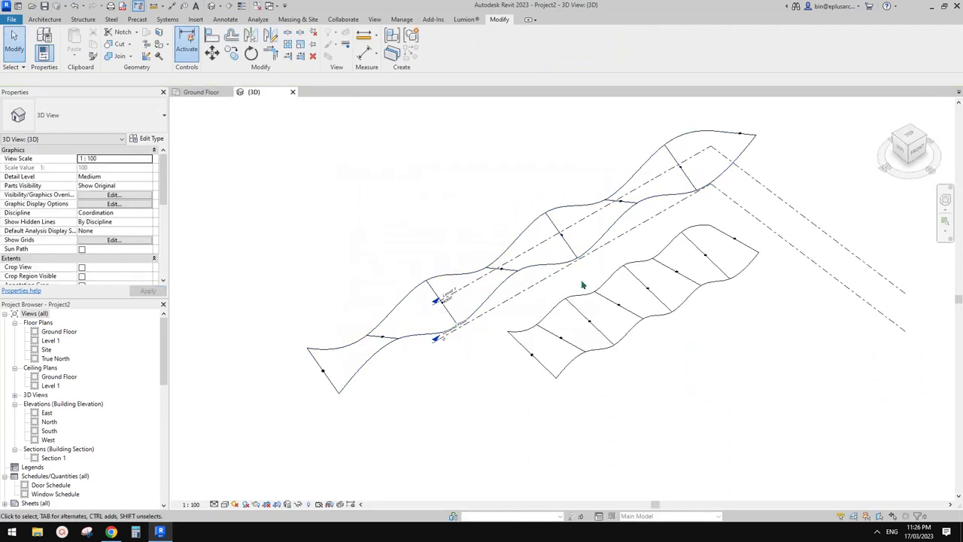
# Set the instance parameter w of the longer Family1 surface to 9000.
pyautogui.keyDown('shift'); pyautogui.moveTo(581, 284); pyautogui.dragTo(558, 227, button='middle'); pyautogui.keyUp('shift')
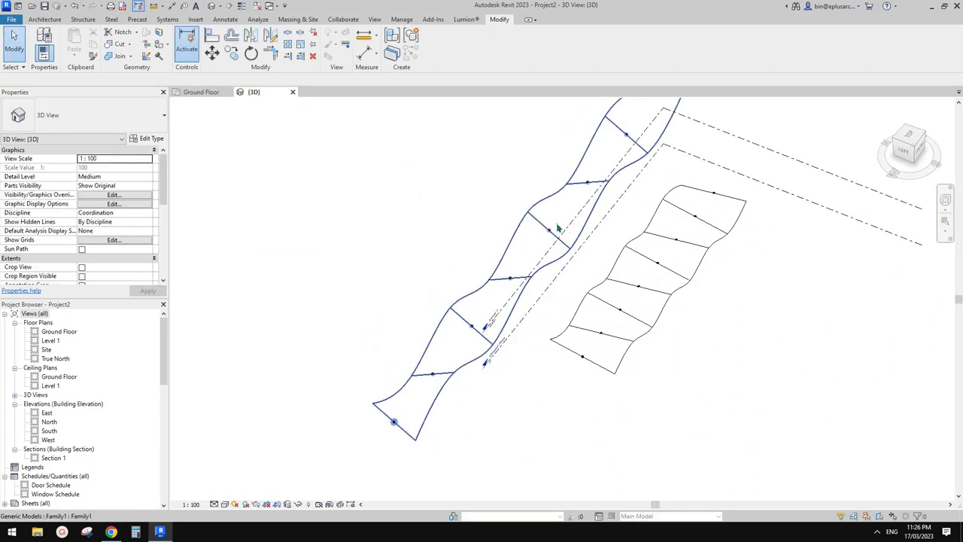
pyautogui.click(557, 228)
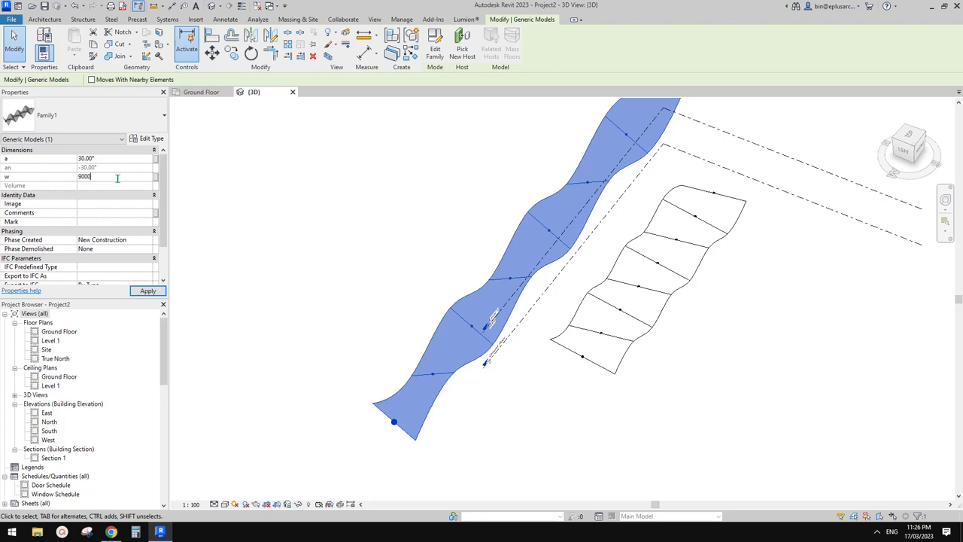
pyautogui.press('Return')
# Set w of the shorter Family1 surface to 5000 and move that surface farther away from the longer one.
pyautogui.click(692, 255)
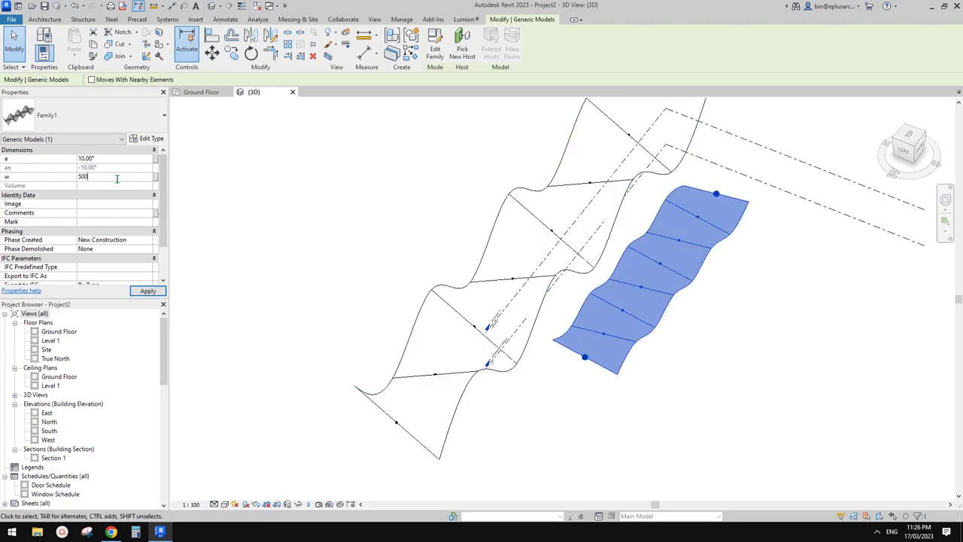
pyautogui.keyDown('shift'); pyautogui.moveTo(699, 241); pyautogui.dragTo(660, 193, button='middle'); pyautogui.keyUp('shift')
pyautogui.click(683, 199)
pyautogui.moveTo(675, 293); pyautogui.dragTo(698, 349)
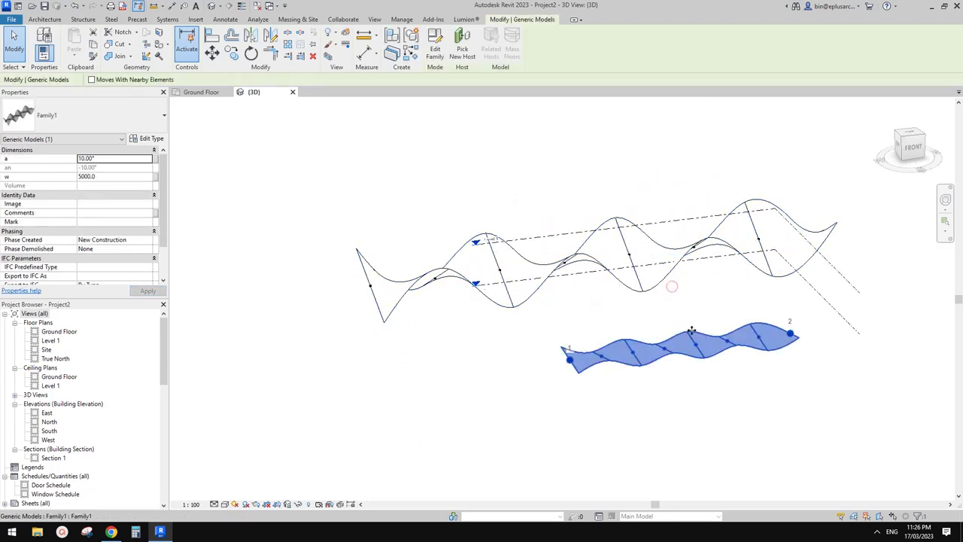
pyautogui.keyDown('shift'); pyautogui.moveTo(692, 330); pyautogui.dragTo(625, 335, button='middle'); pyautogui.keyUp('shift')
pyautogui.press('Escape')
# Create a Basic Roof Generic - 400mm by face on the longer Family1 surface, referenced to Level 1.
pyautogui.moveTo(620, 291)
pyautogui.mouseDown(button='middle')
pyautogui.moveTo(622, 324)
pyautogui.moveTo(610, 298)
pyautogui.mouseUp(button='middle')
pyautogui.click(610, 252)
pyautogui.moveTo(609, 252)
pyautogui.mouseDown(button='middle')
pyautogui.moveTo(636, 256)
pyautogui.moveTo(640, 245)
pyautogui.moveTo(613, 269)
pyautogui.moveTo(681, 137)
pyautogui.moveTo(646, 218)
pyautogui.mouseUp(button='middle')
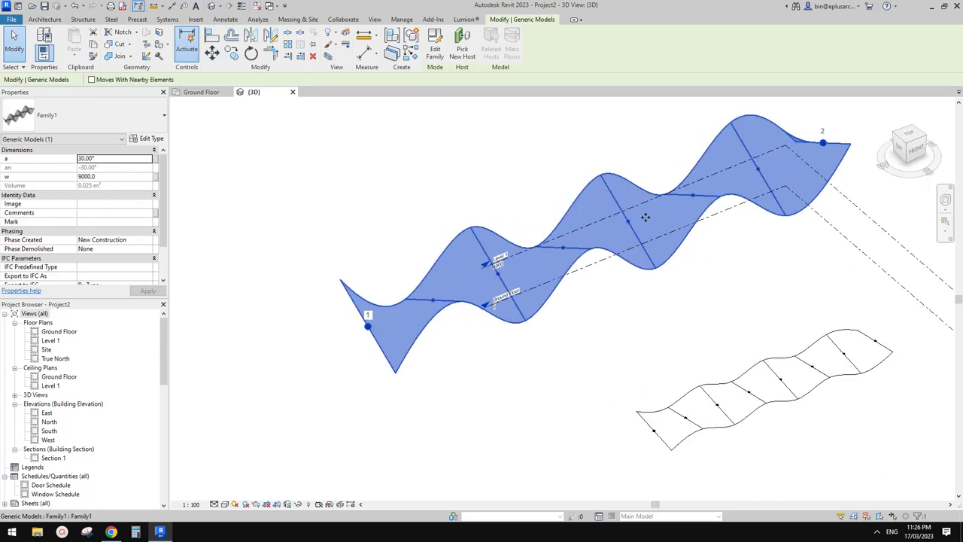
pyautogui.click(51, 23)
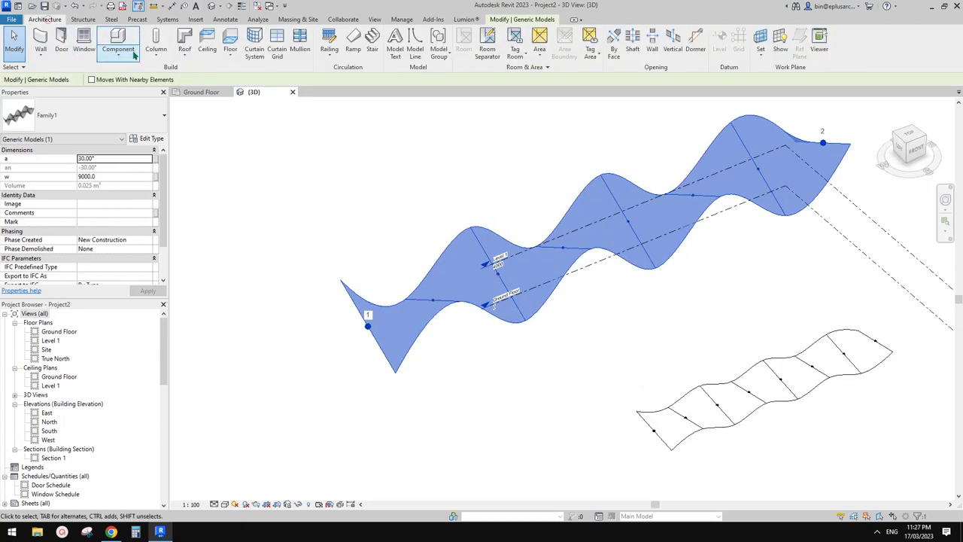
pyautogui.click(184, 53)
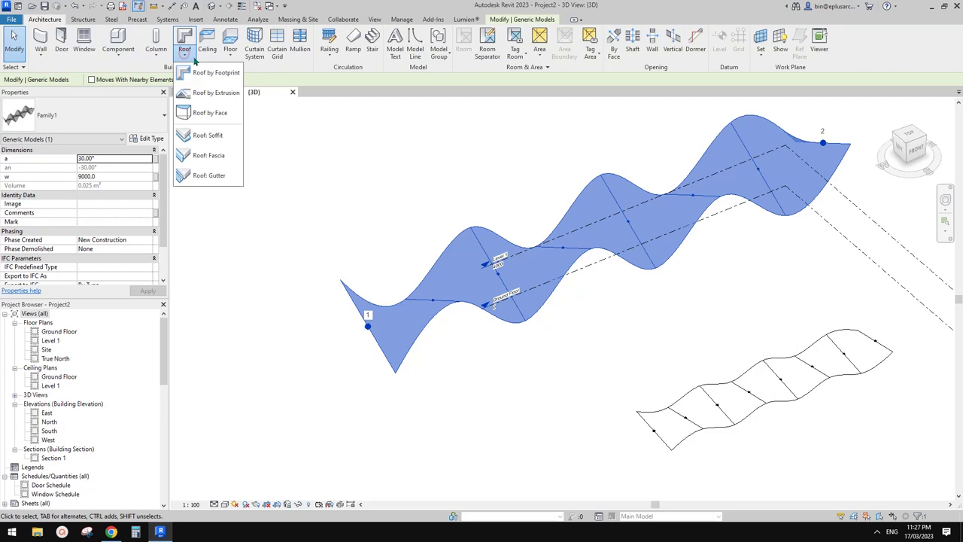
pyautogui.click(203, 113)
pyautogui.click(619, 243)
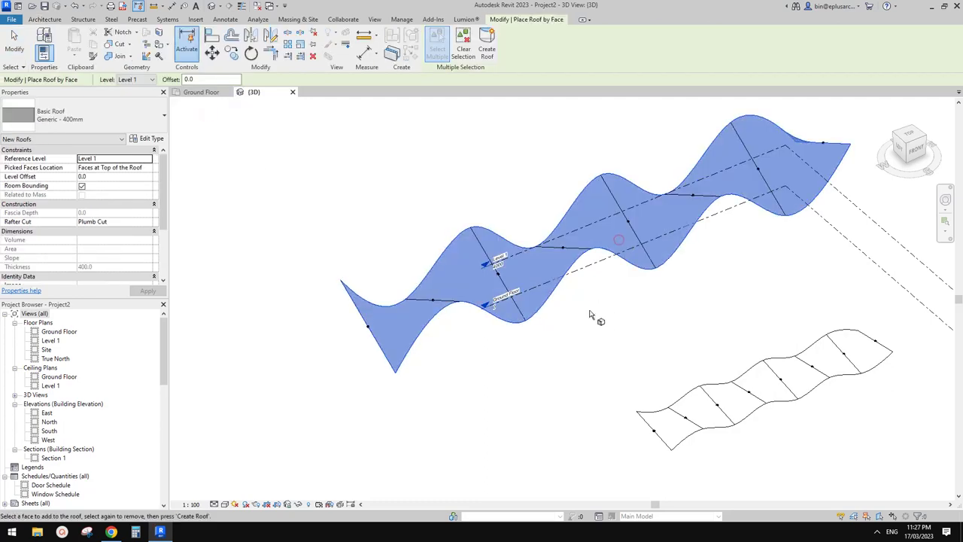
pyautogui.click(487, 44)
pyautogui.press('Escape')
# Switch the 3D view to the Shaded visual style and inspect the new wavy roof from several angles.
pyautogui.moveTo(712, 314); pyautogui.dragTo(670, 313, button='middle')
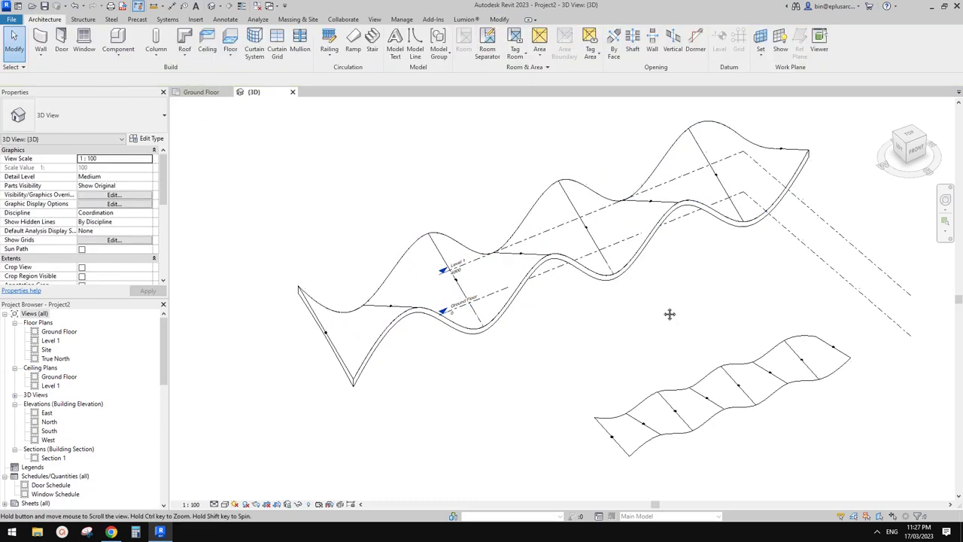
pyautogui.click(224, 504)
pyautogui.click(251, 473)
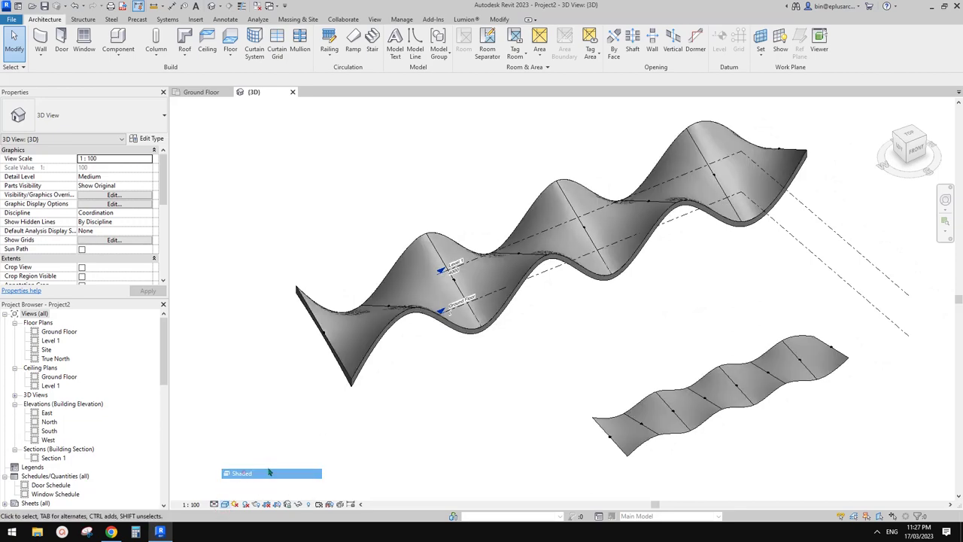
pyautogui.moveTo(627, 337)
pyautogui.keyDown('shift'); pyautogui.mouseDown(button='middle')
pyautogui.moveTo(660, 282)
pyautogui.moveTo(622, 204)
pyautogui.moveTo(703, 291)
pyautogui.moveTo(602, 279)
pyautogui.moveTo(641, 204)
pyautogui.moveTo(724, 206)
pyautogui.moveTo(681, 230)
pyautogui.moveTo(588, 309)
pyautogui.mouseUp(button='middle'); pyautogui.keyUp('shift')
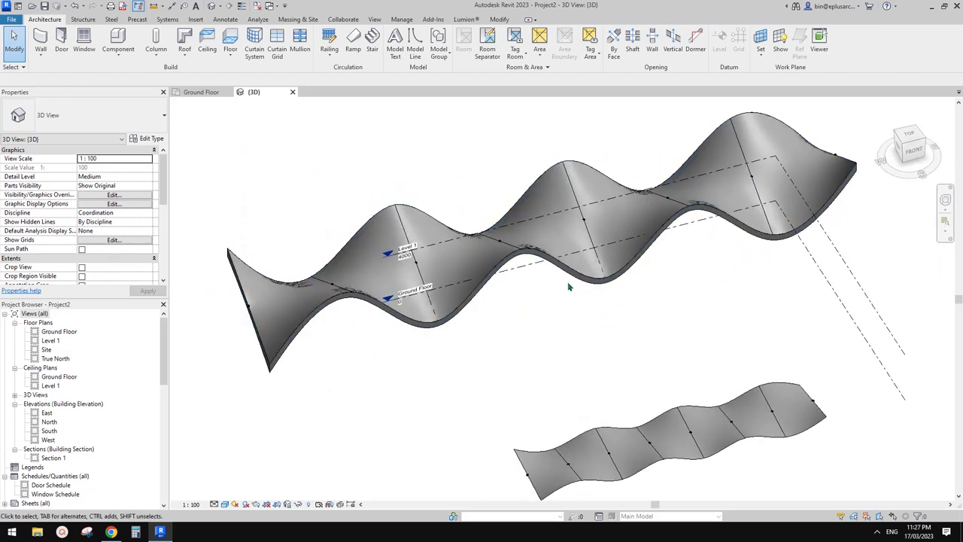
pyautogui.keyDown('shift'); pyautogui.moveTo(571, 276); pyautogui.dragTo(599, 323, button='middle'); pyautogui.keyUp('shift')
pyautogui.moveTo(538, 298)
pyautogui.mouseDown(button='middle')
pyautogui.moveTo(561, 292)
pyautogui.moveTo(553, 291)
pyautogui.mouseUp(button='middle')
# Open the Site floor plan showing both surfaces from above.
pyautogui.click(57, 332)
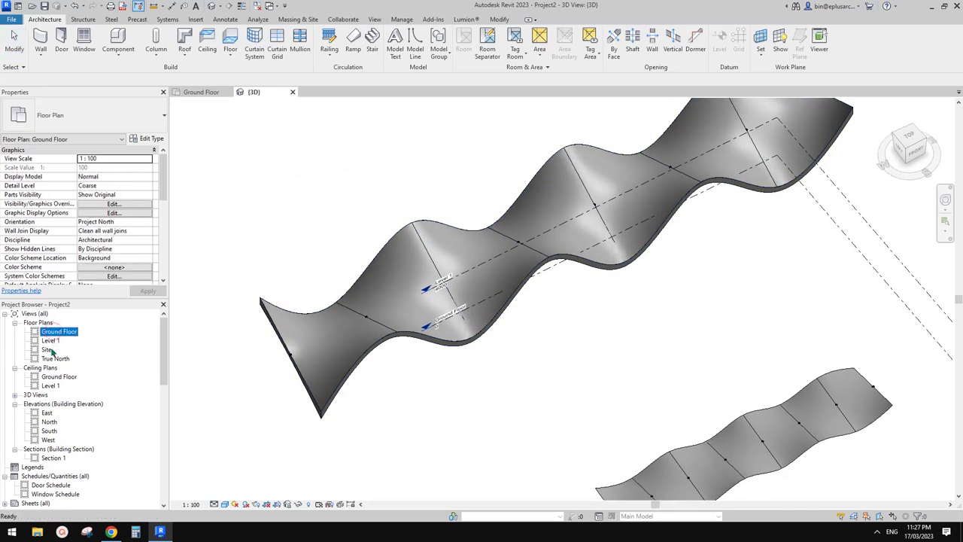
pyautogui.doubleClick(46, 349)
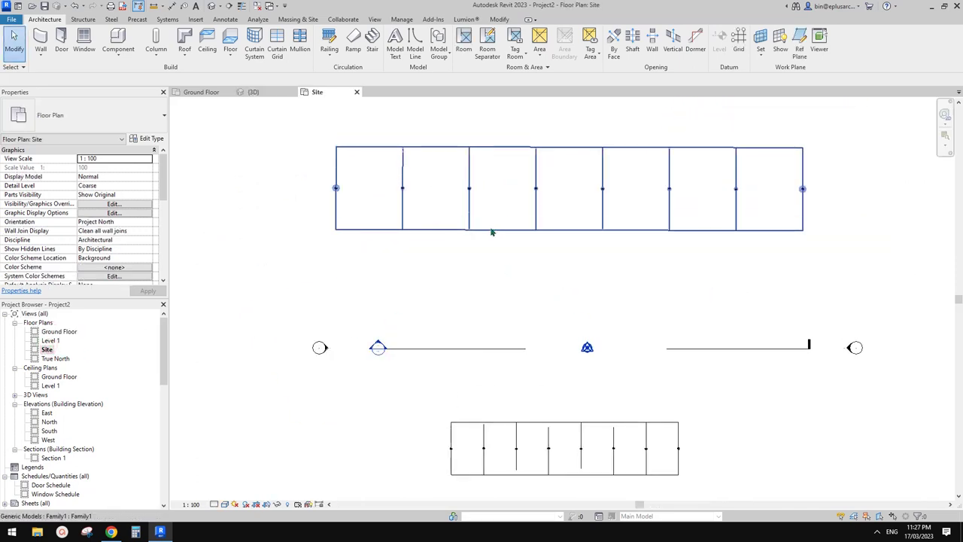
# Place Storefront curtain walls, unconnected height 8000, along both long edges of the larger wavy roof and open the 3D view.
pyautogui.click(41, 52)
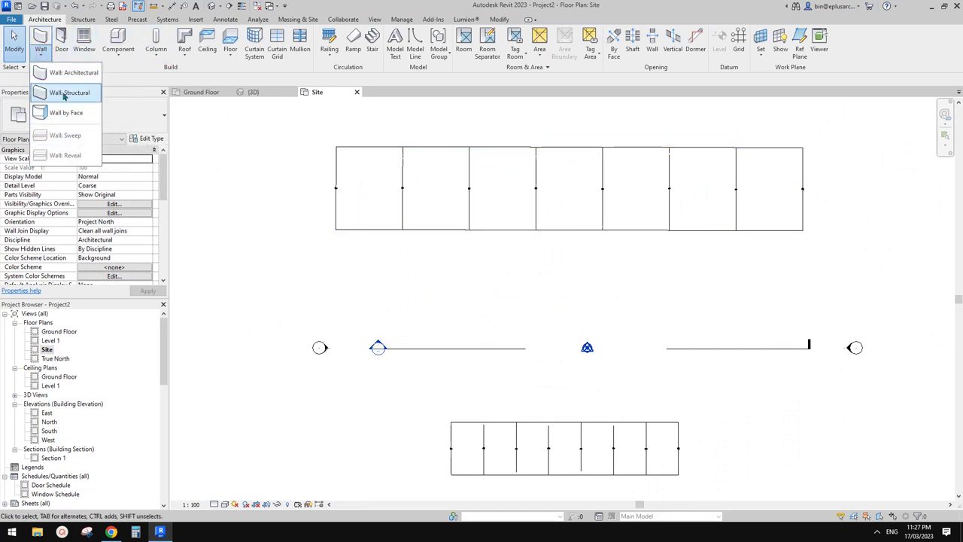
pyautogui.press('w')
pyautogui.press('a')
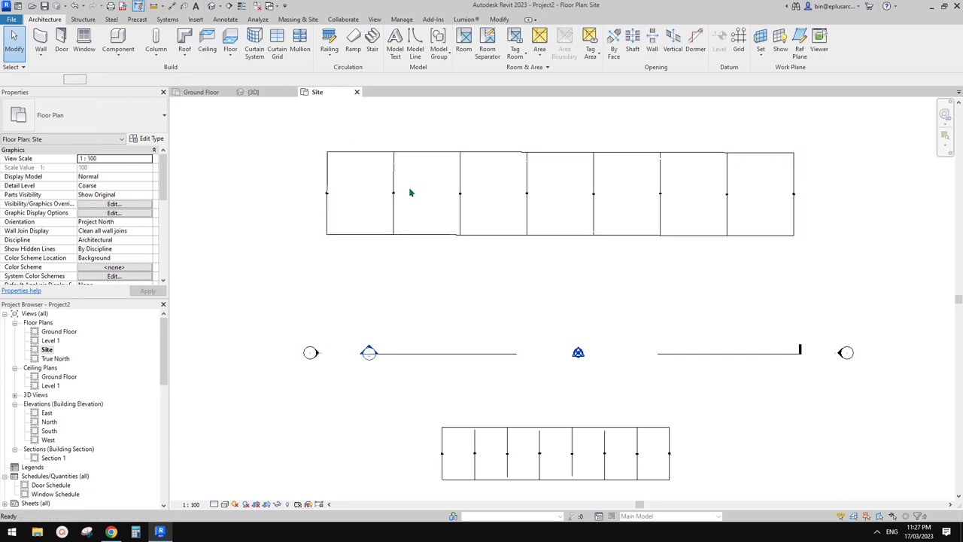
pyautogui.click(148, 117)
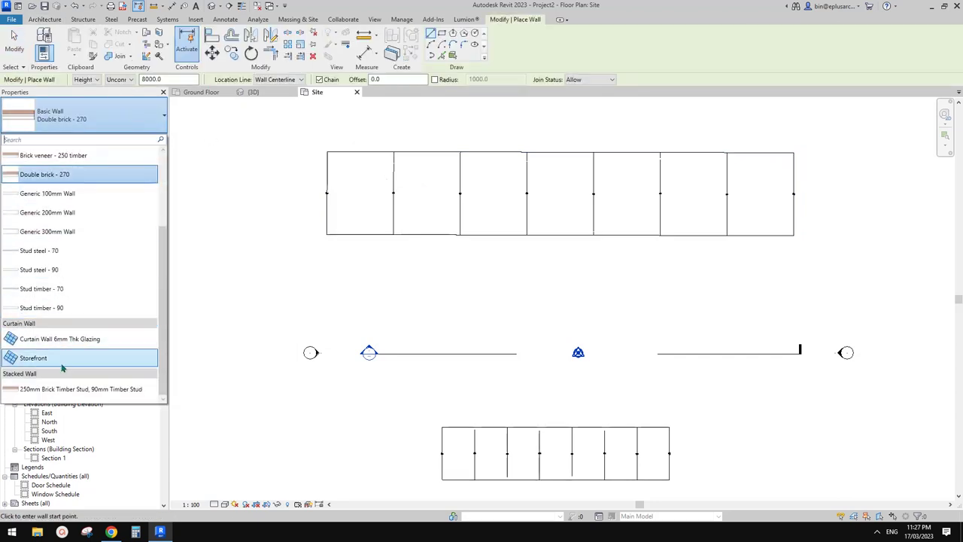
pyautogui.click(47, 358)
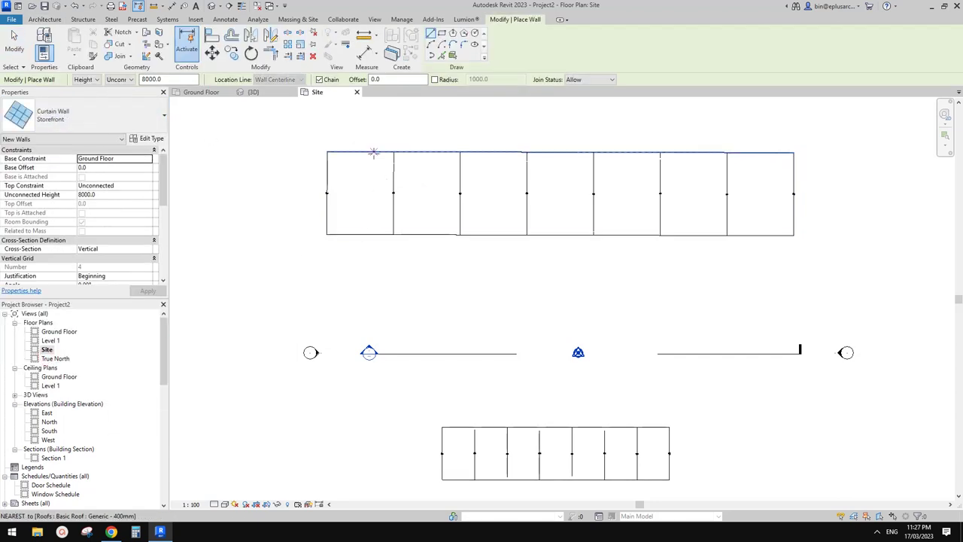
pyautogui.click(496, 235)
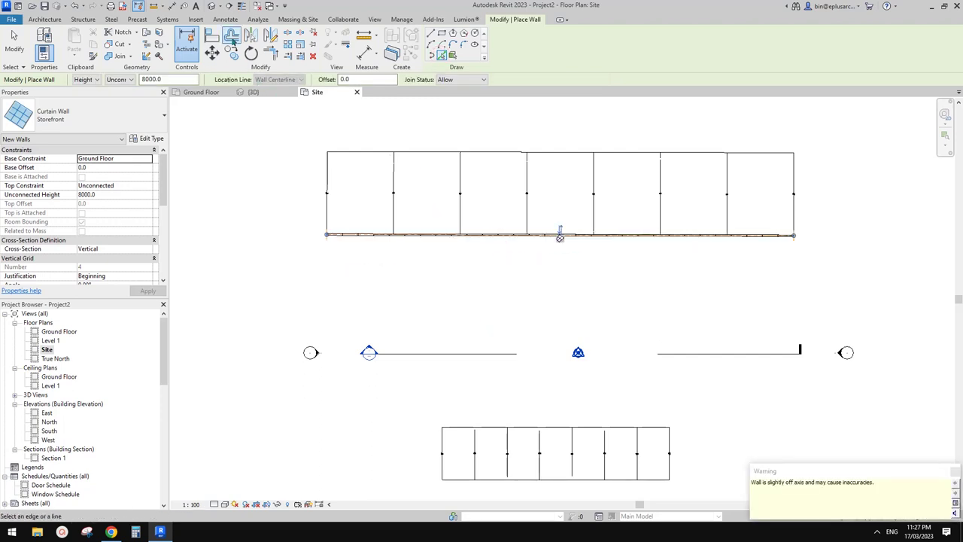
pyautogui.click(489, 152)
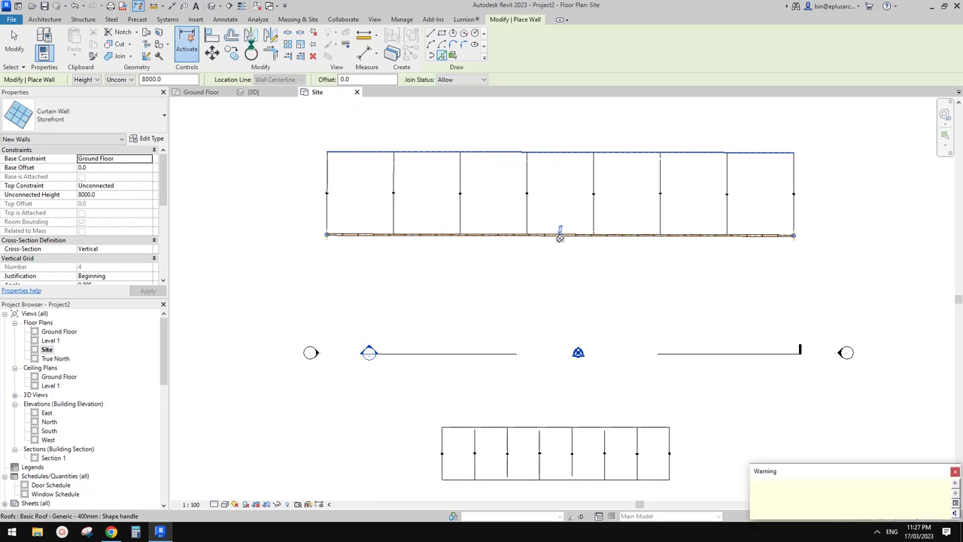
pyautogui.click(215, 6)
pyautogui.moveTo(442, 161)
pyautogui.keyDown('shift'); pyautogui.mouseDown(button='middle')
pyautogui.moveTo(606, 114)
pyautogui.moveTo(560, 127)
pyautogui.mouseUp(button='middle'); pyautogui.keyUp('shift')
pyautogui.press('Escape')
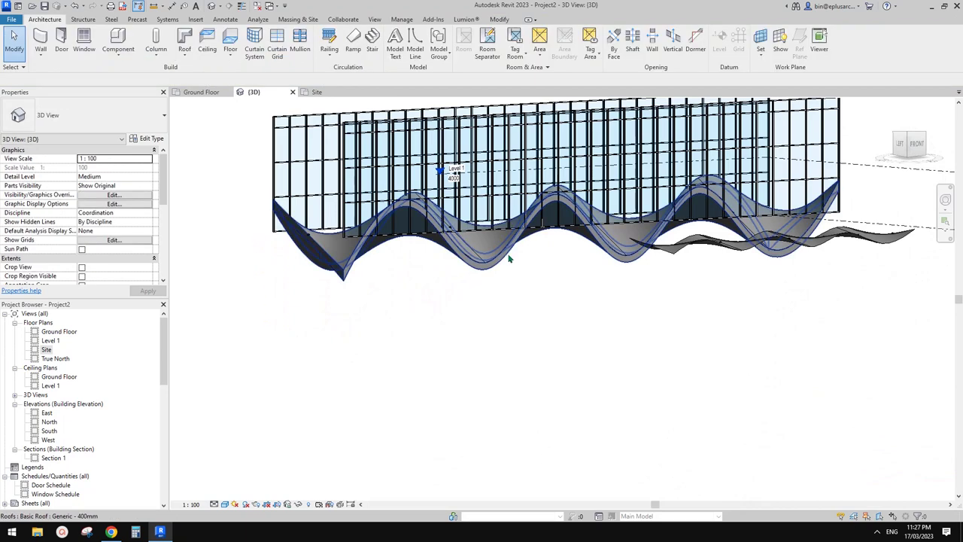
# In the Front orientation, select the larger wavy roof with its underlying Family1 surface and move both up about 3500 mm.
pyautogui.click(507, 255)
pyautogui.scroll(-3, 587, 256)
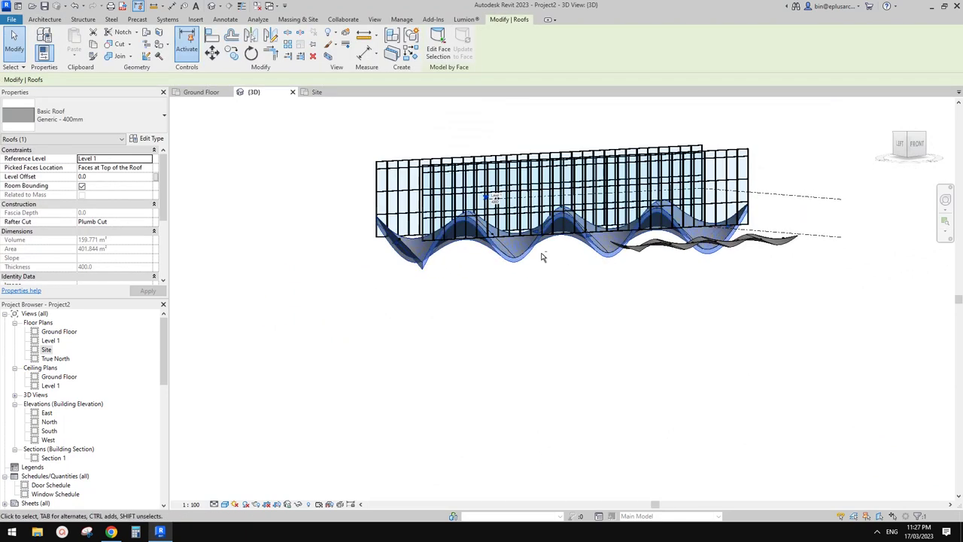
pyautogui.moveTo(521, 246)
pyautogui.keyDown('shift'); pyautogui.mouseDown(button='middle')
pyautogui.moveTo(595, 264)
pyautogui.moveTo(625, 250)
pyautogui.moveTo(556, 260)
pyautogui.mouseUp(button='middle'); pyautogui.keyUp('shift')
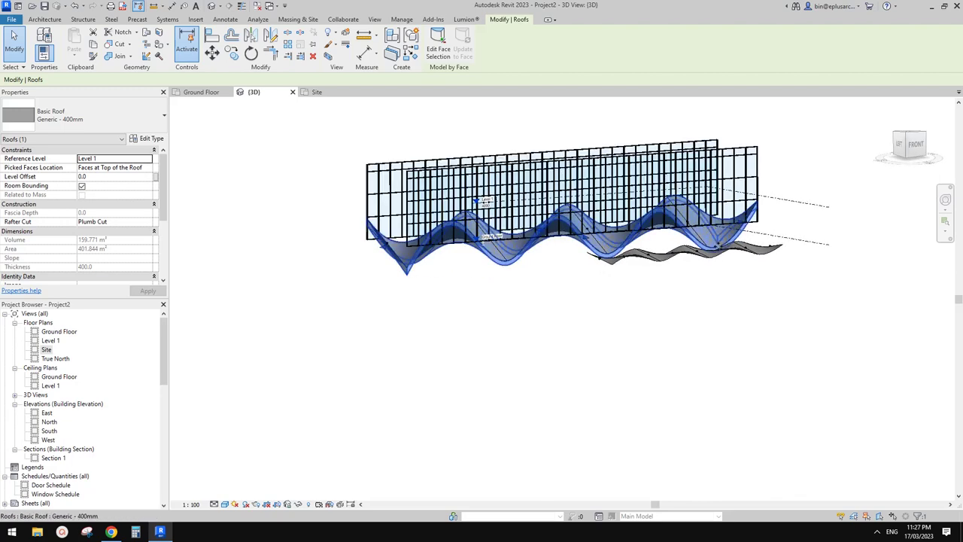
pyautogui.click(915, 147)
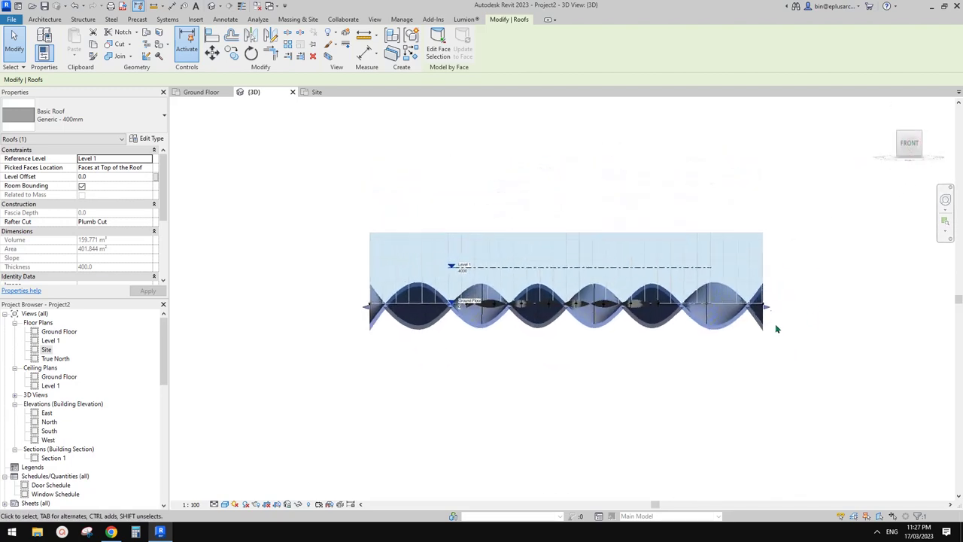
pyautogui.moveTo(813, 366); pyautogui.dragTo(325, 319)
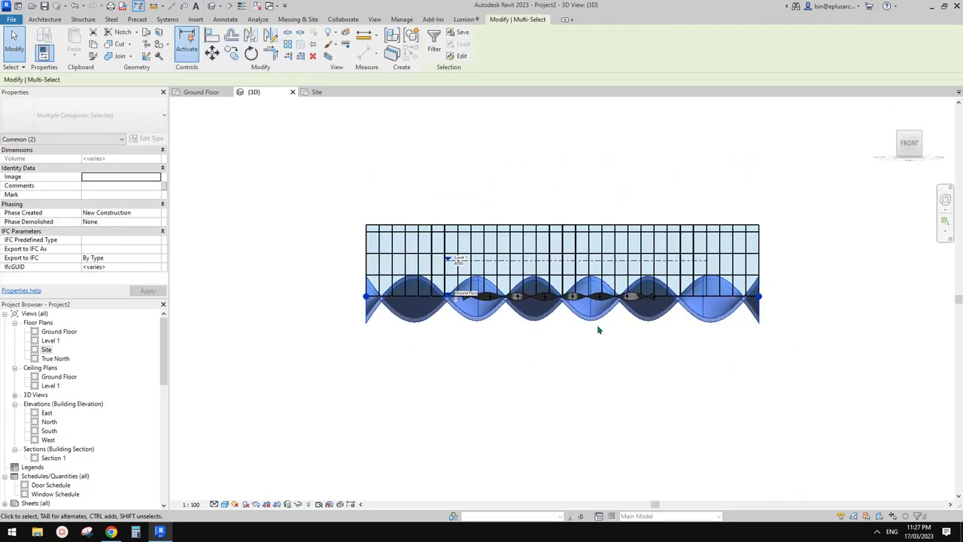
pyautogui.moveTo(701, 313); pyautogui.dragTo(628, 302, button='middle')
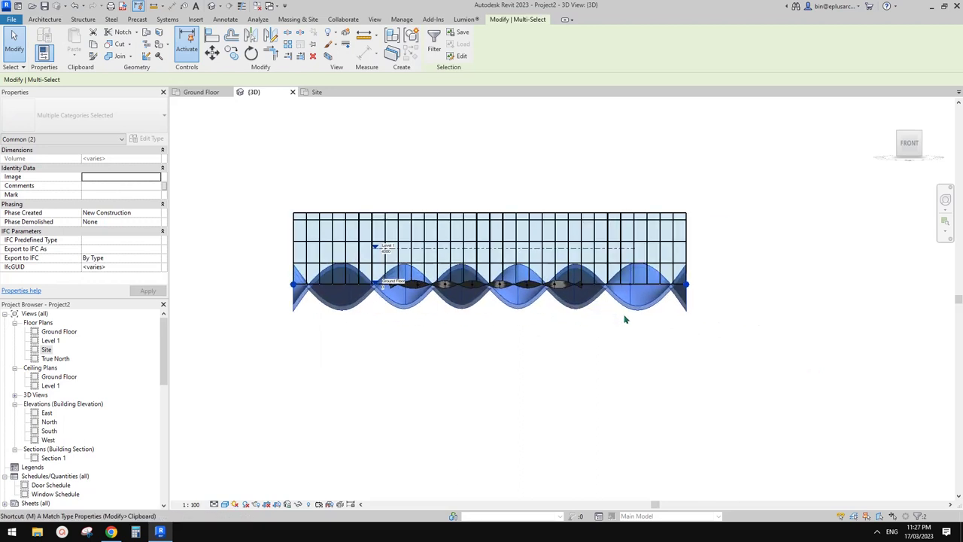
pyautogui.press('m')
pyautogui.press('v')
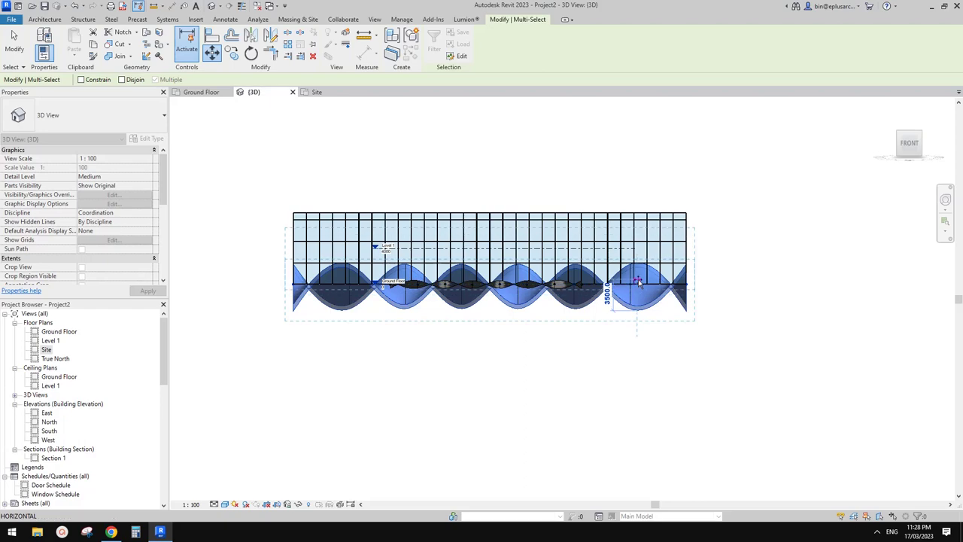
pyautogui.click(638, 281)
pyautogui.click(748, 285)
# Examine the front Storefront wall's mullions and grid lines up close where they cross the wavy roof.
pyautogui.keyDown('shift'); pyautogui.moveTo(748, 286); pyautogui.dragTo(610, 381, button='middle'); pyautogui.keyUp('shift')
pyautogui.click(646, 304)
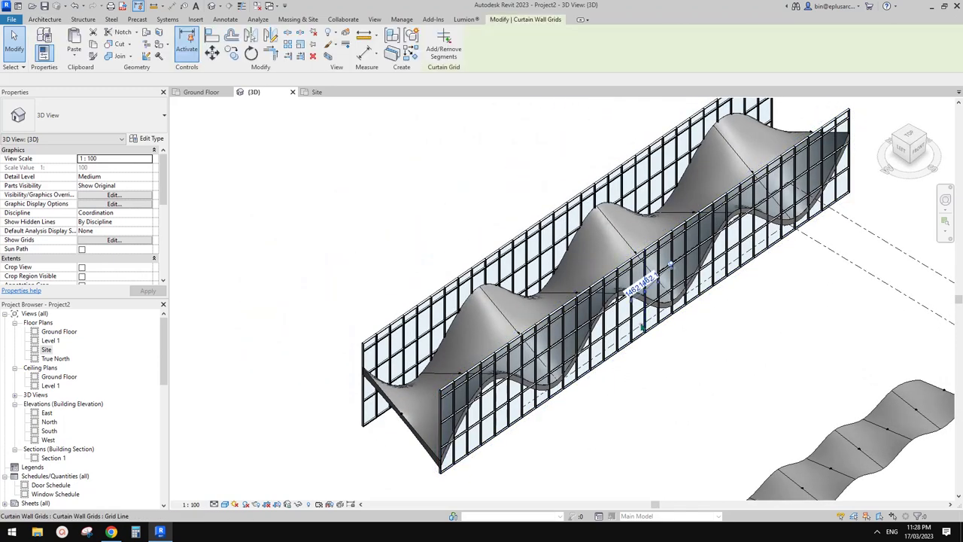
pyautogui.press('Escape')
pyautogui.scroll(6, 568, 373)
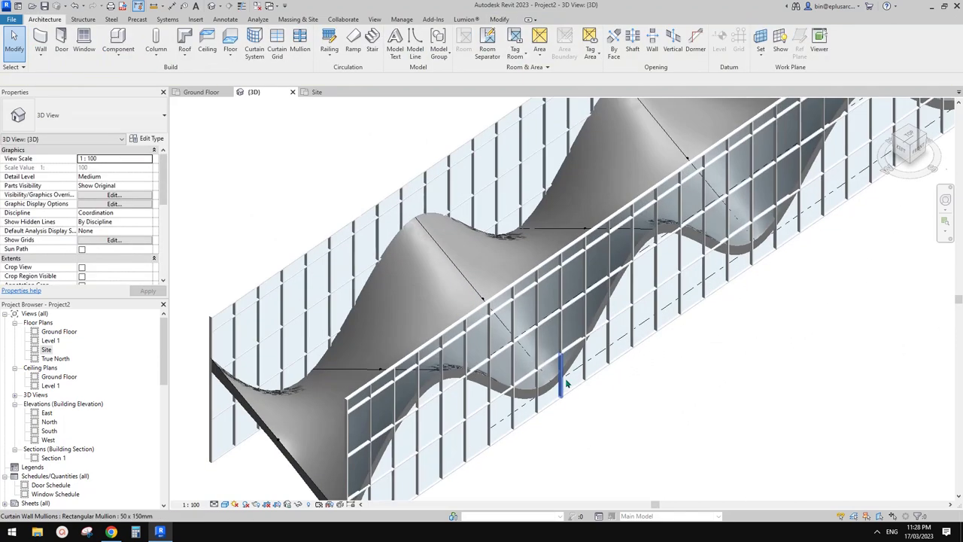
pyautogui.scroll(4, 563, 373)
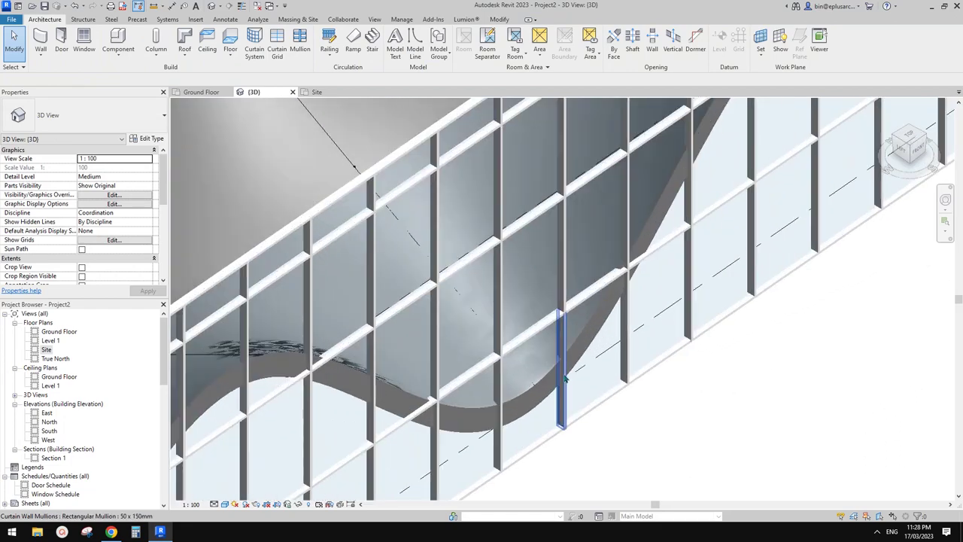
pyautogui.click(561, 372)
pyautogui.keyDown('shift'); pyautogui.moveTo(646, 297); pyautogui.dragTo(685, 275, button='middle'); pyautogui.keyUp('shift')
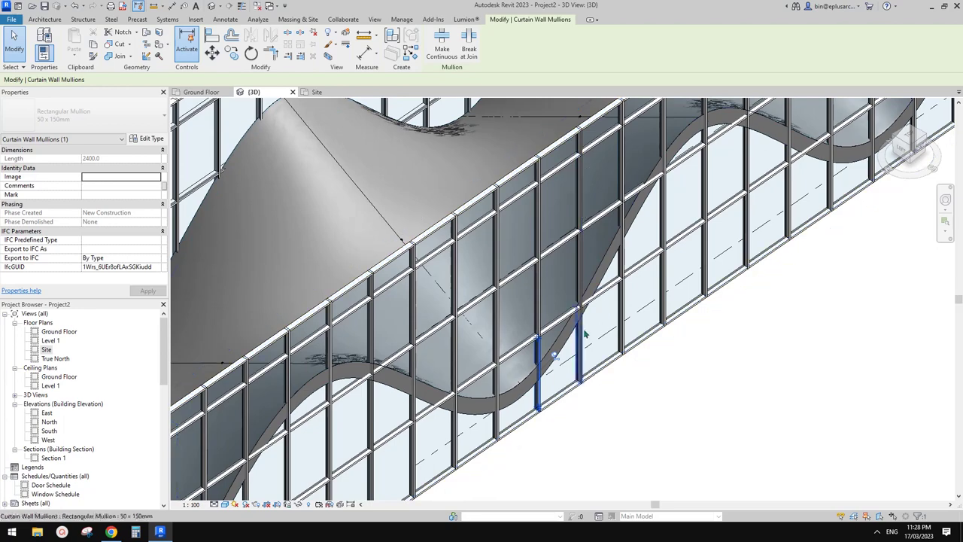
pyautogui.keyDown('shift'); pyautogui.moveTo(554, 355); pyautogui.dragTo(600, 373, button='middle'); pyautogui.keyUp('shift')
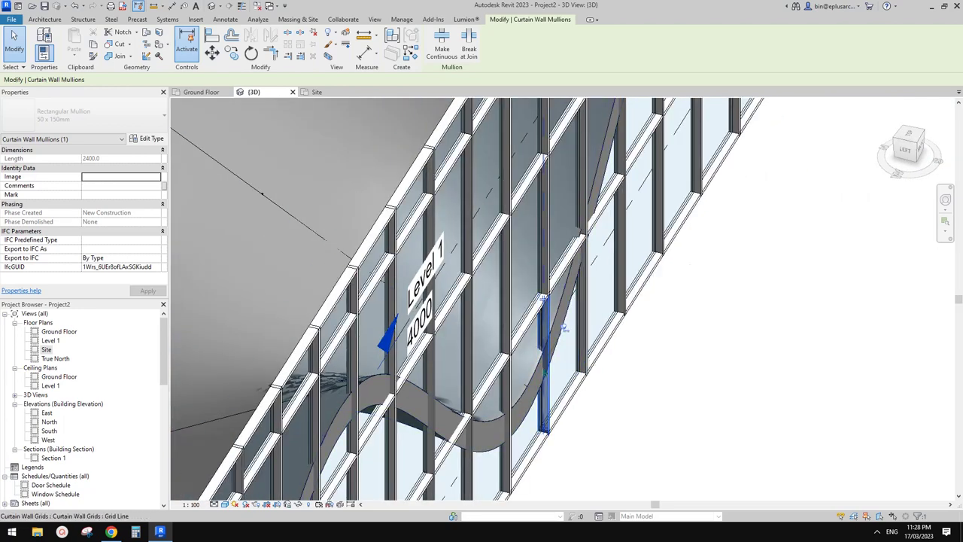
# Try to attach the top of the front storefront curtain wall to the wavy roof.
pyautogui.scroll(-5, 553, 346)
pyautogui.click(518, 289)
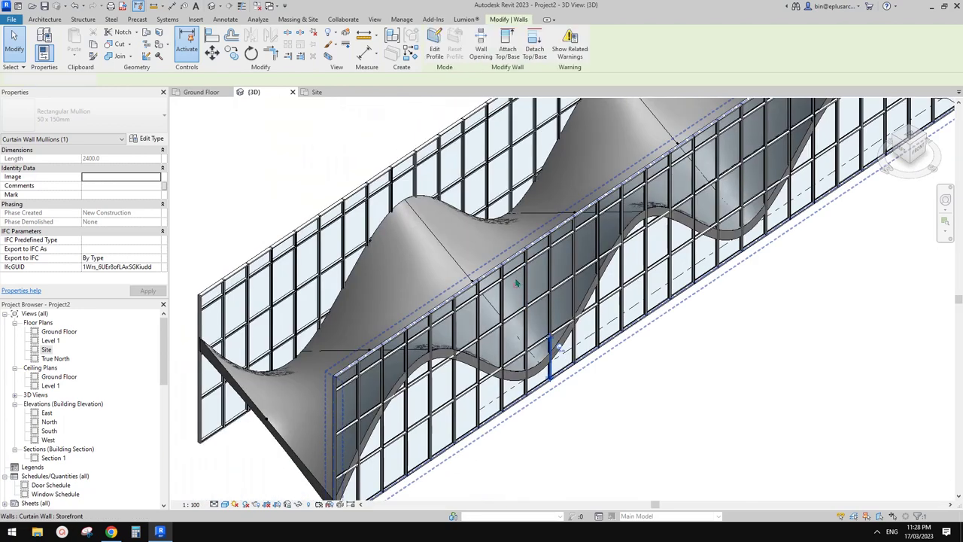
pyautogui.scroll(-1, 517, 289)
pyautogui.click(499, 52)
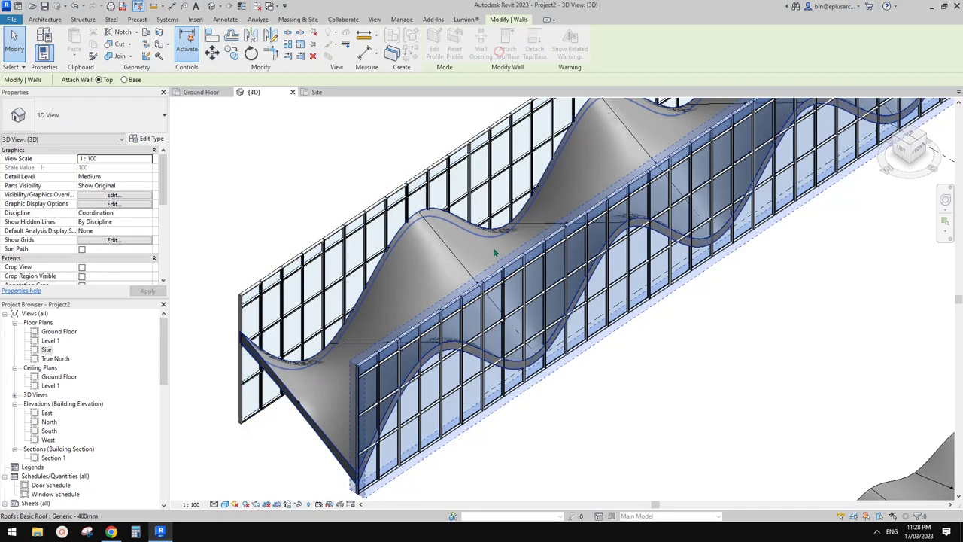
pyautogui.click(590, 282)
pyautogui.click(932, 510)
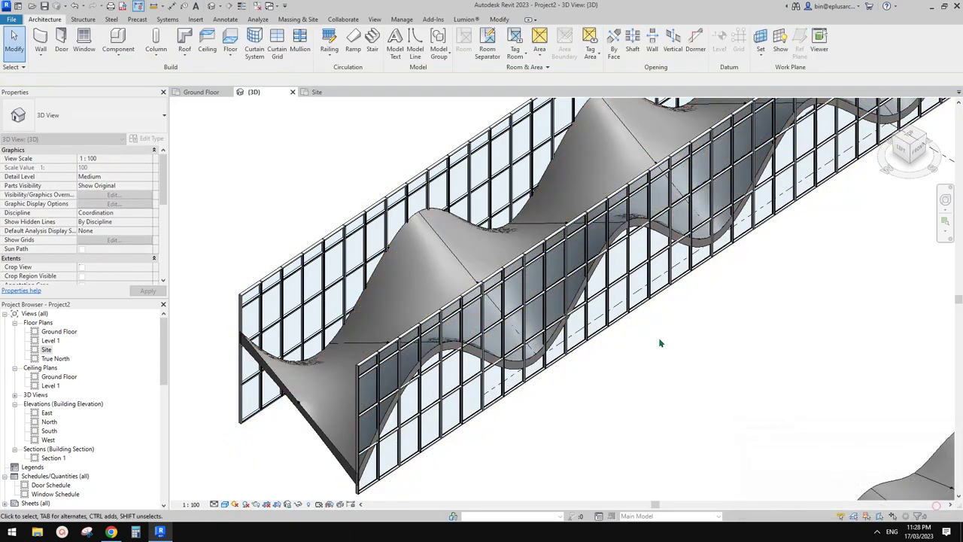
# Examine how the front curtain wall's mullions and panels meet the edge of the wavy roof.
pyautogui.keyDown('shift'); pyautogui.moveTo(633, 337); pyautogui.dragTo(558, 297, button='middle'); pyautogui.keyUp('shift')
pyautogui.scroll(2, 579, 283)
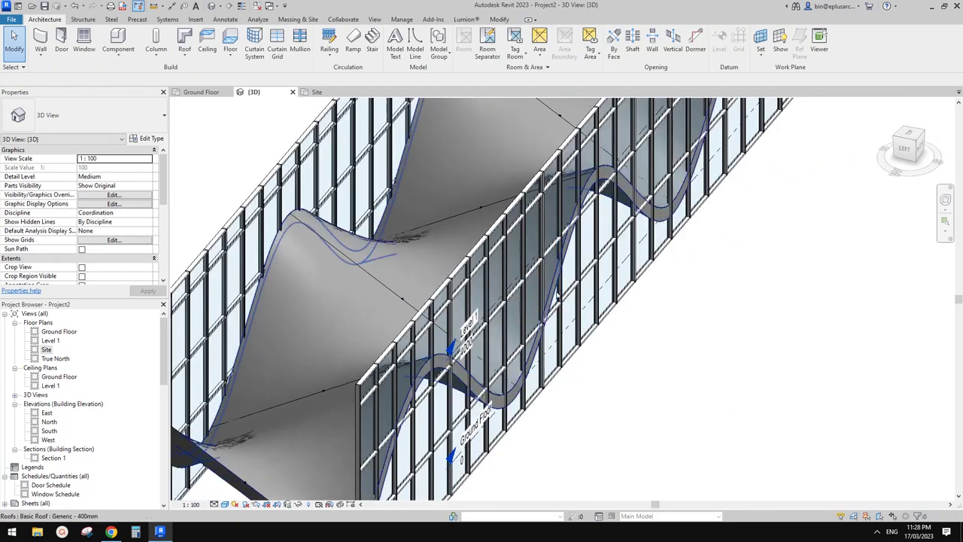
pyautogui.click(570, 274)
pyautogui.scroll(4, 511, 267)
pyautogui.press('Escape')
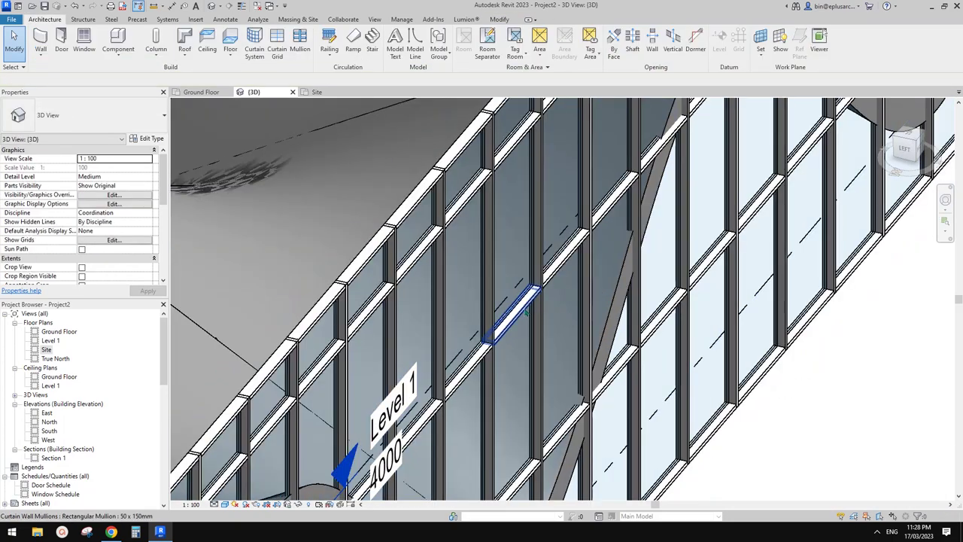
pyautogui.click(524, 310)
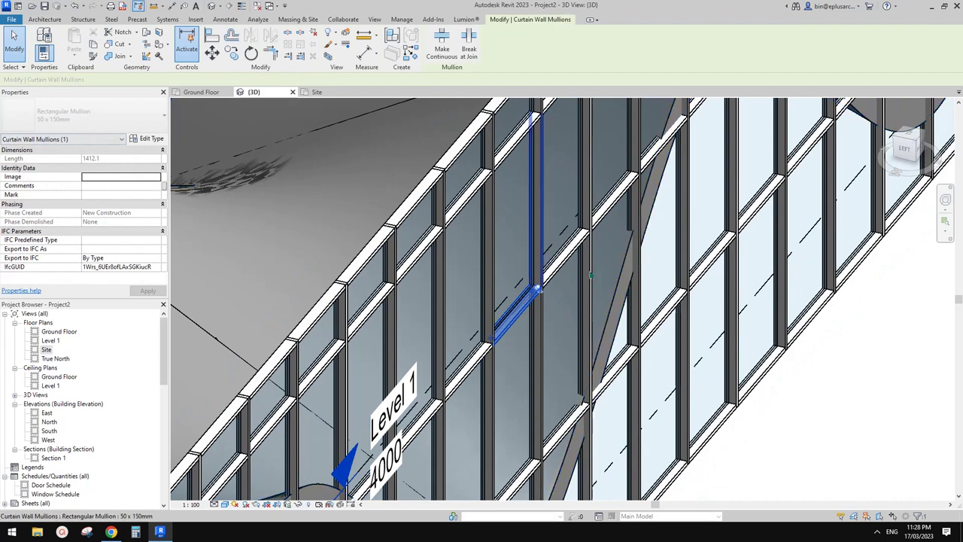
pyautogui.press('Escape')
pyautogui.scroll(-3, 590, 317)
pyautogui.moveTo(590, 334); pyautogui.dragTo(583, 345, button='middle')
pyautogui.scroll(-3, 583, 344)
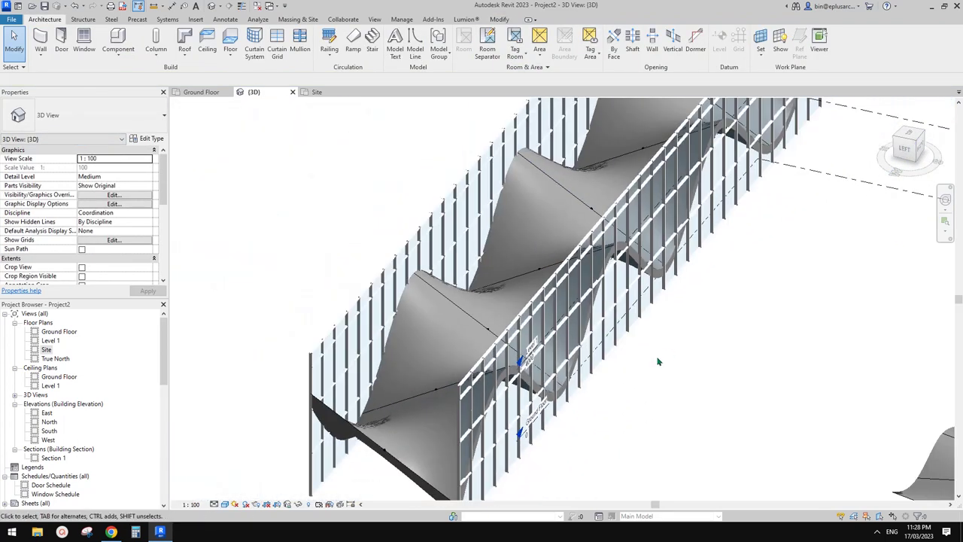
pyautogui.scroll(-1, 637, 274)
# Try offsetting a copy of the front curtain wall inward by 75 mm, and undo it.
pyautogui.keyDown('shift'); pyautogui.moveTo(638, 273); pyautogui.dragTo(632, 312, button='middle'); pyautogui.keyUp('shift')
pyautogui.press('o')
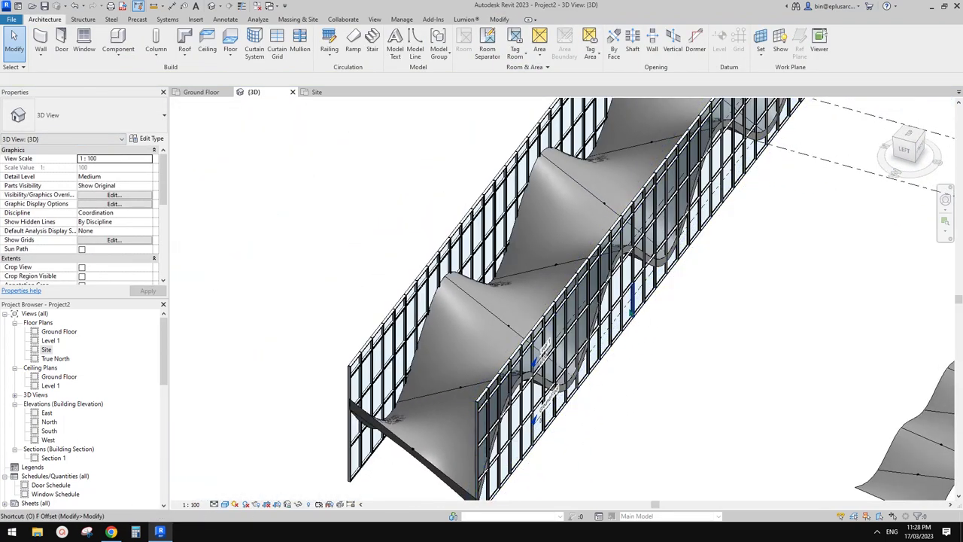
pyautogui.press('f')
pyautogui.scroll(1, 655, 331)
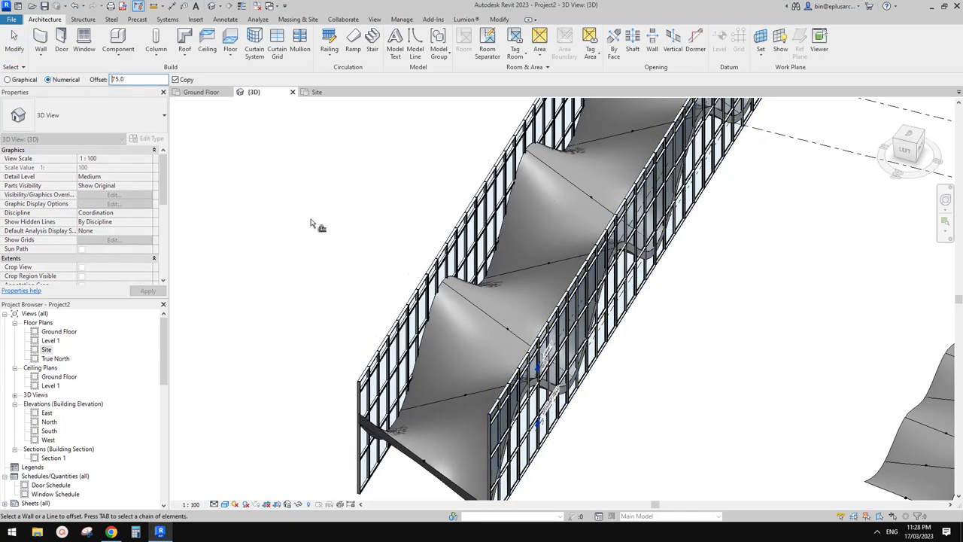
pyautogui.keyDown('shift'); pyautogui.moveTo(311, 224); pyautogui.dragTo(534, 268, button='middle'); pyautogui.keyUp('shift')
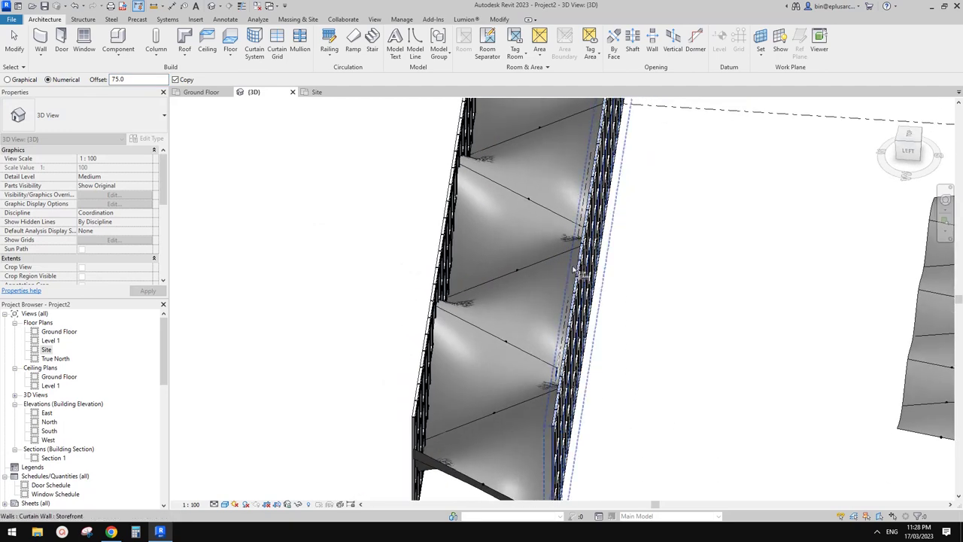
pyautogui.click(601, 261)
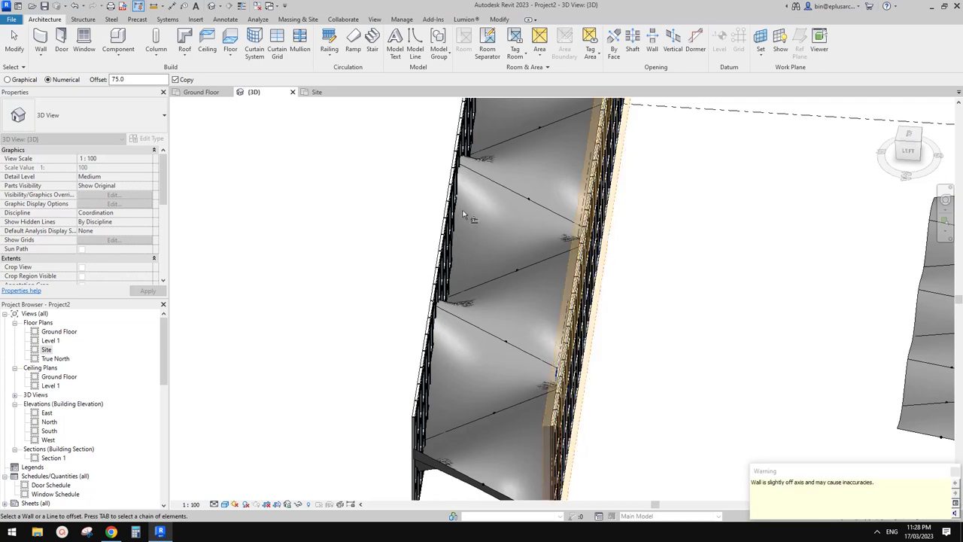
pyautogui.press('Escape')
pyautogui.press('Escape')
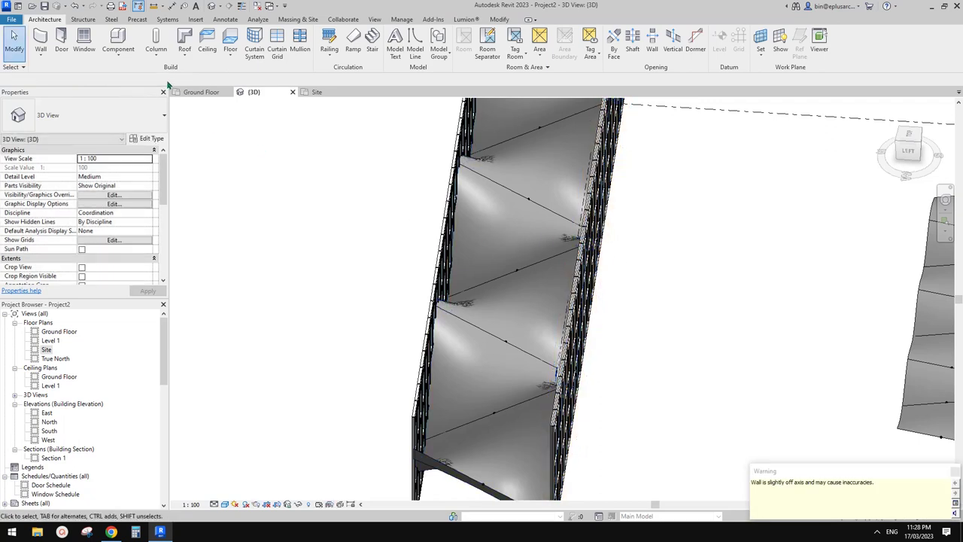
pyautogui.hotkey('ctrl', 'z')
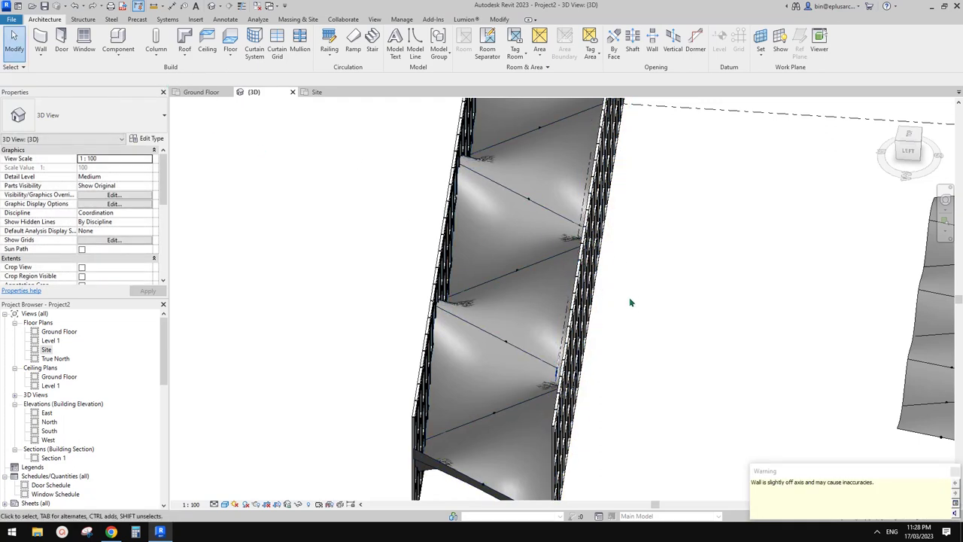
# Offset the front curtain wall itself 75 mm inward without keeping a copy, and check it against the roof edge.
pyautogui.moveTo(630, 301); pyautogui.dragTo(621, 307, button='middle')
pyautogui.press('f')
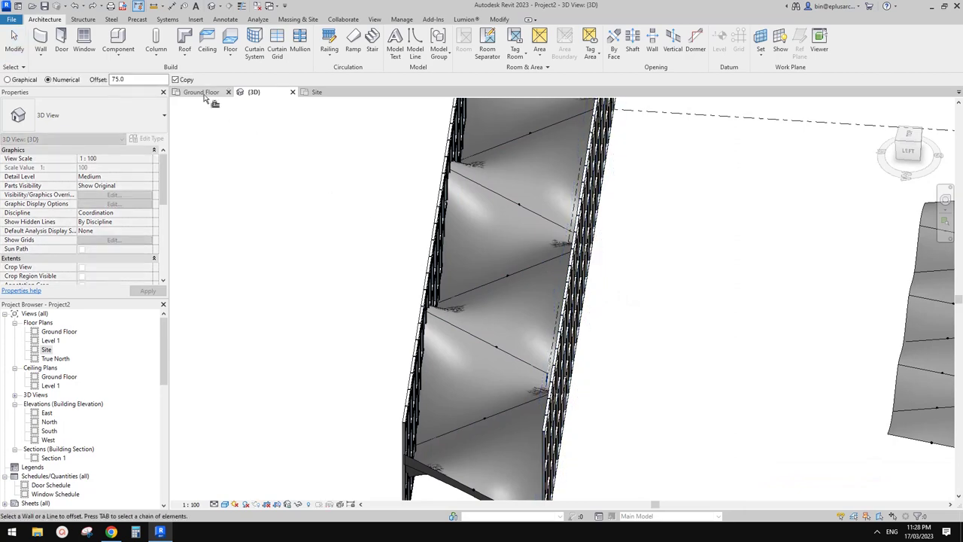
pyautogui.keyDown('shift'); pyautogui.moveTo(488, 257); pyautogui.dragTo(539, 280, button='middle'); pyautogui.keyUp('shift')
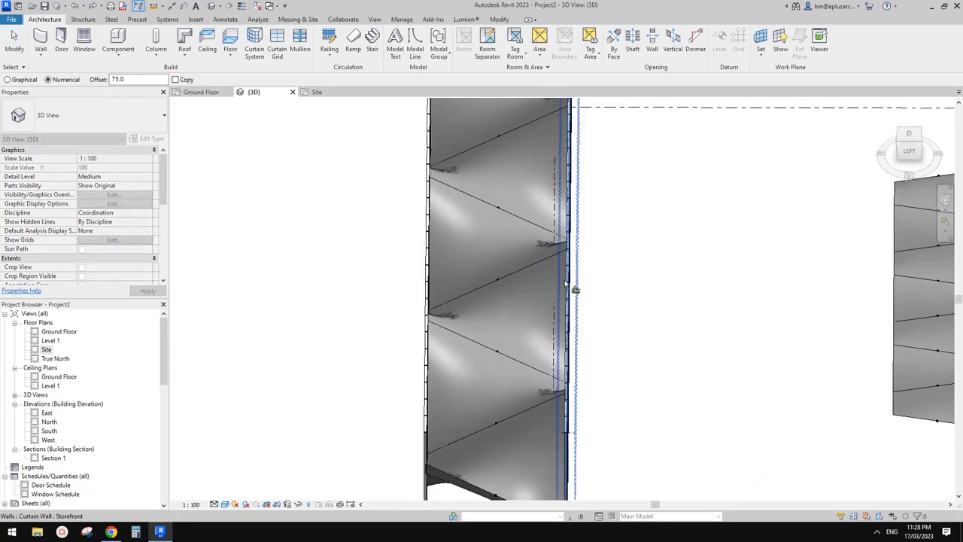
pyautogui.moveTo(585, 258)
pyautogui.keyDown('shift'); pyautogui.mouseDown(button='middle')
pyautogui.moveTo(576, 279)
pyautogui.moveTo(588, 336)
pyautogui.moveTo(515, 295)
pyautogui.mouseUp(button='middle'); pyautogui.keyUp('shift')
pyautogui.scroll(6, 525, 398)
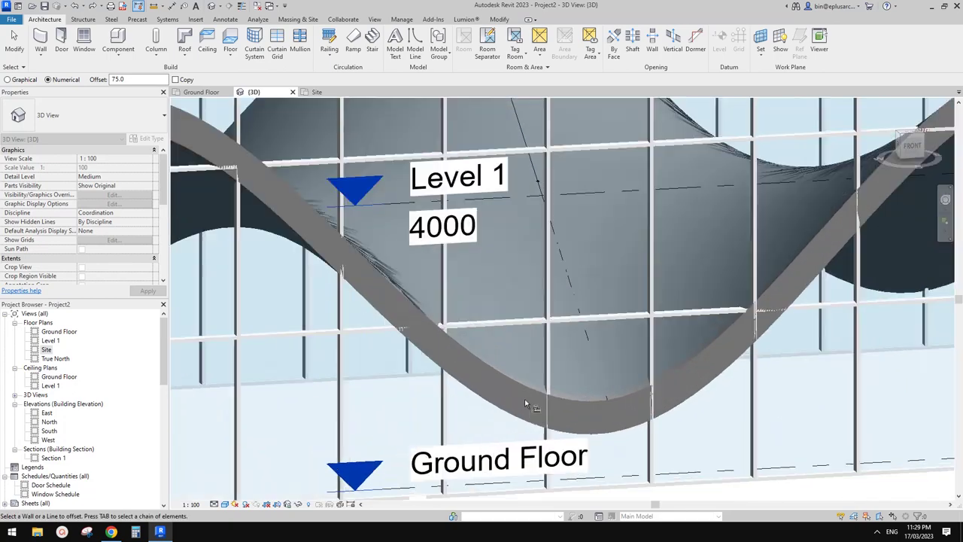
pyautogui.scroll(-1, 348, 286)
pyautogui.moveTo(348, 286); pyautogui.dragTo(429, 301, button='middle')
pyautogui.scroll(3, 429, 299)
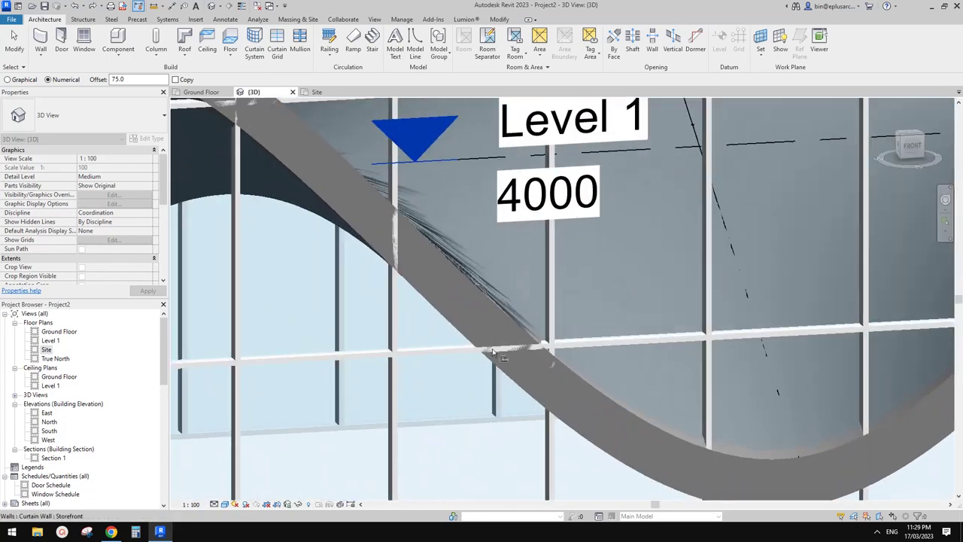
pyautogui.press('Escape')
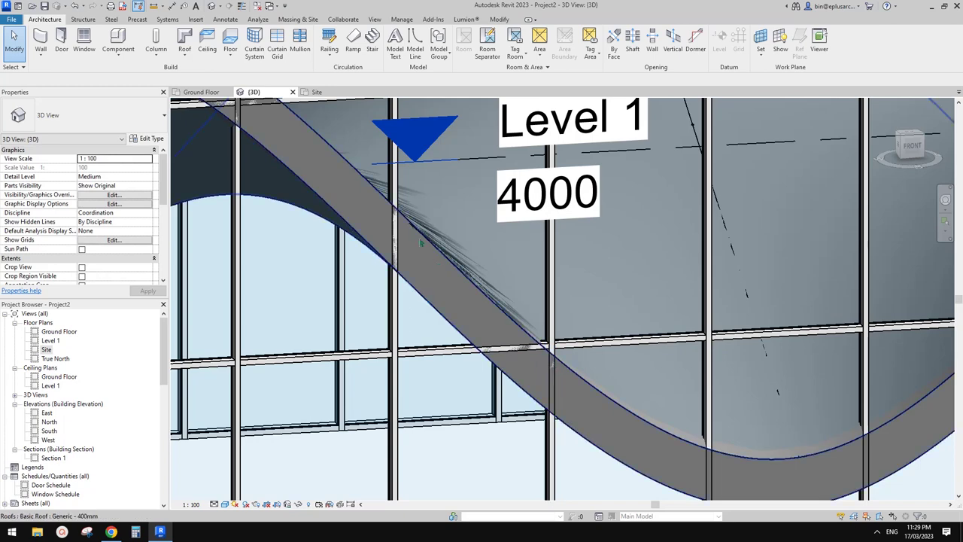
# Attach the top of the front curtain wall to the wavy roof, deleting the mullions that can no longer be created.
pyautogui.keyDown('shift'); pyautogui.moveTo(407, 262); pyautogui.dragTo(473, 284, button='middle'); pyautogui.keyUp('shift')
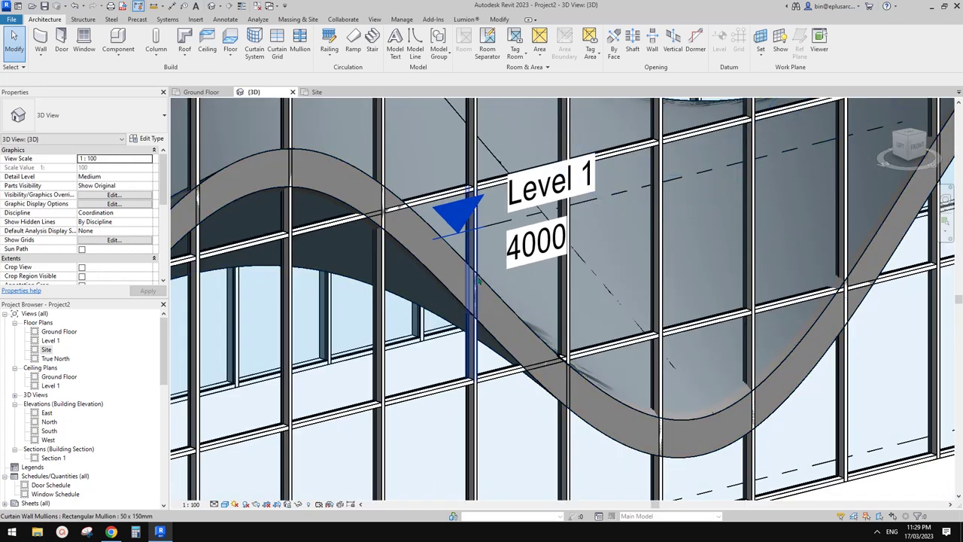
pyautogui.scroll(-4, 497, 327)
pyautogui.keyDown('shift'); pyautogui.moveTo(518, 330); pyautogui.dragTo(531, 382, button='middle'); pyautogui.keyUp('shift')
pyautogui.press('Tab')
pyautogui.click(584, 229)
pyautogui.moveTo(625, 237); pyautogui.dragTo(575, 272, button='middle')
pyautogui.keyDown('shift'); pyautogui.moveTo(628, 144); pyautogui.dragTo(615, 160, button='middle'); pyautogui.keyUp('shift')
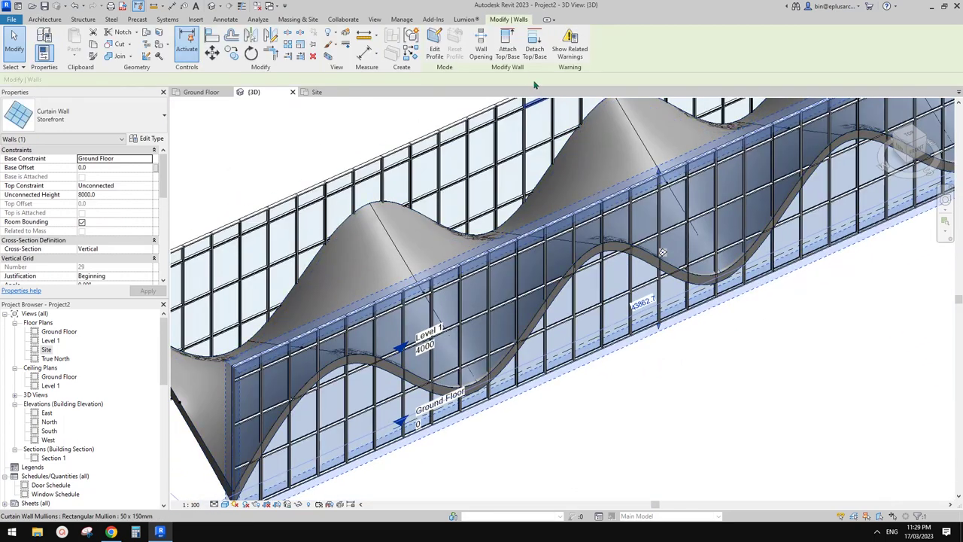
pyautogui.click(507, 47)
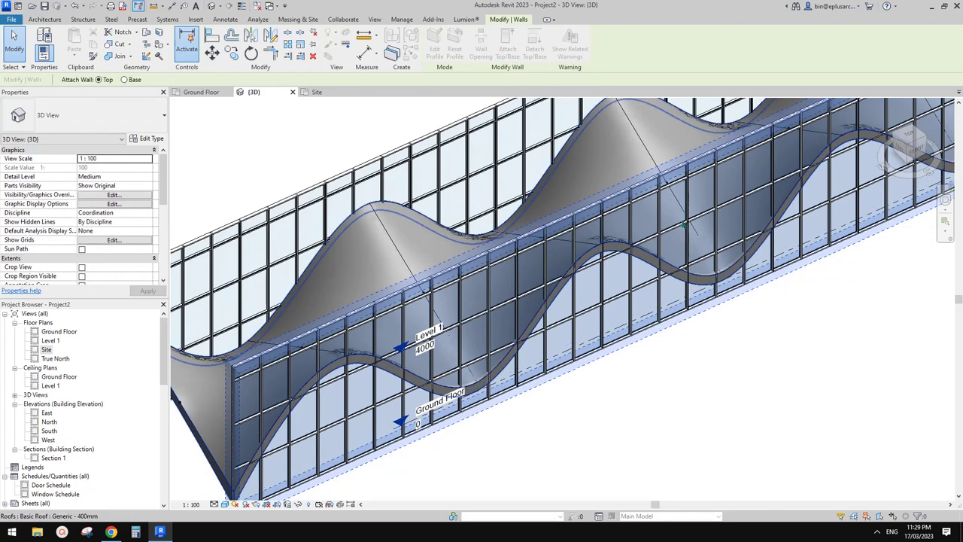
pyautogui.click(683, 223)
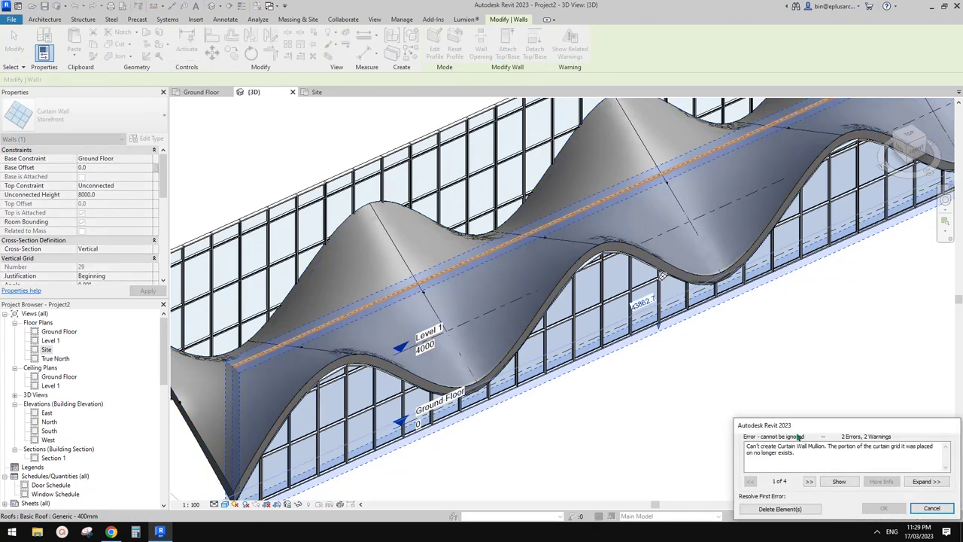
pyautogui.moveTo(799, 436); pyautogui.dragTo(634, 319)
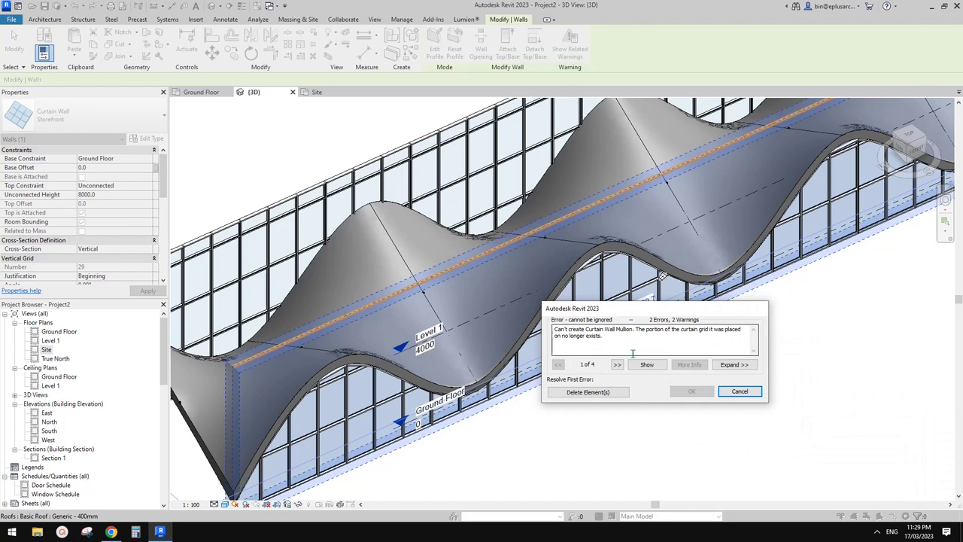
pyautogui.click(602, 392)
pyautogui.press('Escape')
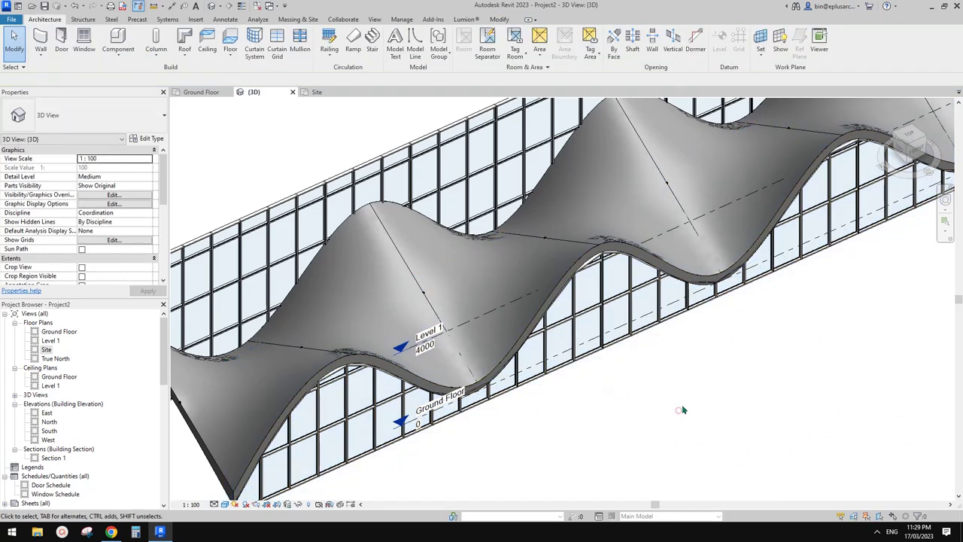
# Set the angle parameter a of the wavy generic model under the roof to 25°.
pyautogui.keyDown('shift'); pyautogui.moveTo(647, 387); pyautogui.dragTo(698, 360, button='middle'); pyautogui.keyUp('shift')
pyautogui.click(822, 320)
pyautogui.scroll(3, 690, 346)
pyautogui.press('Escape')
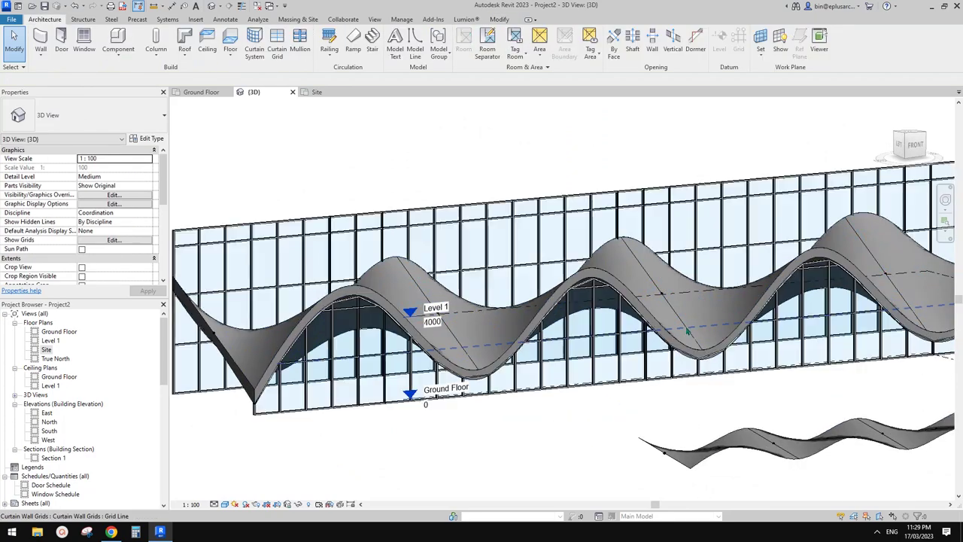
pyautogui.click(685, 323)
pyautogui.press('Escape')
pyautogui.click(676, 311)
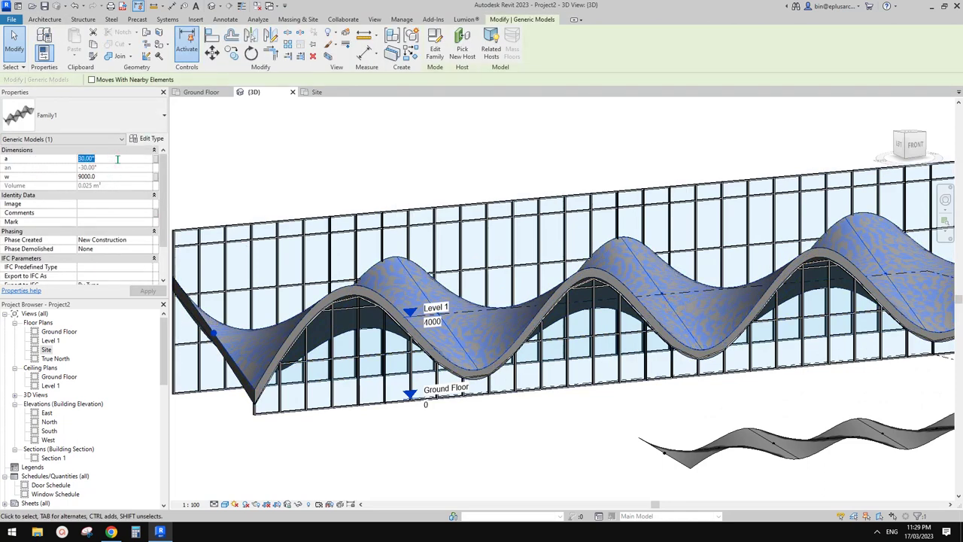
pyautogui.click(117, 159)
pyautogui.write('25')
pyautogui.click(411, 130)
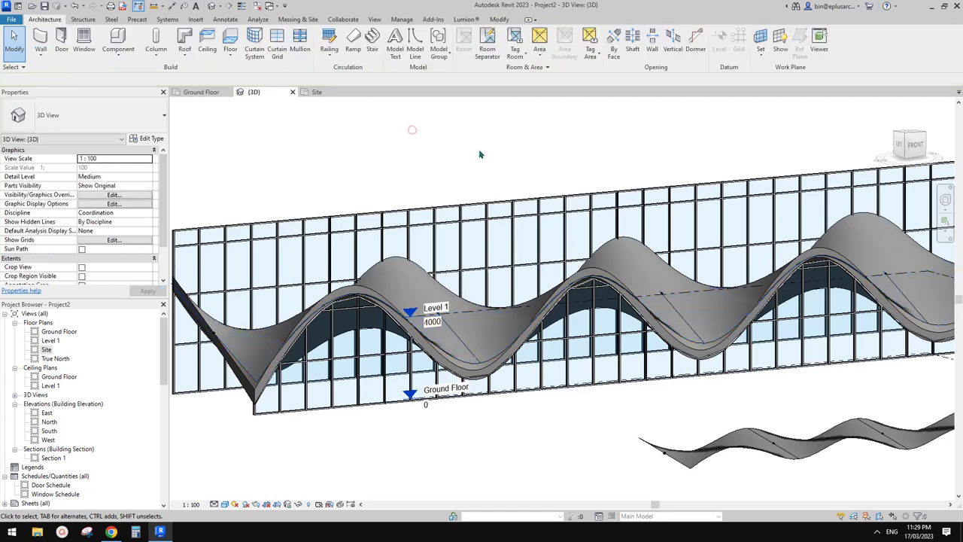
# Update the wavy roof to match the reshaped face of the generic model.
pyautogui.click(653, 287)
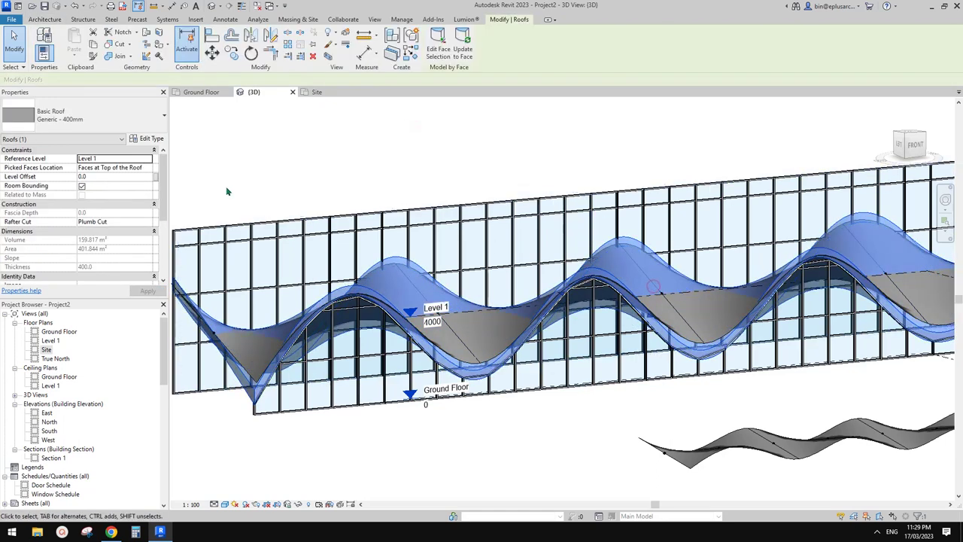
pyautogui.press('Escape')
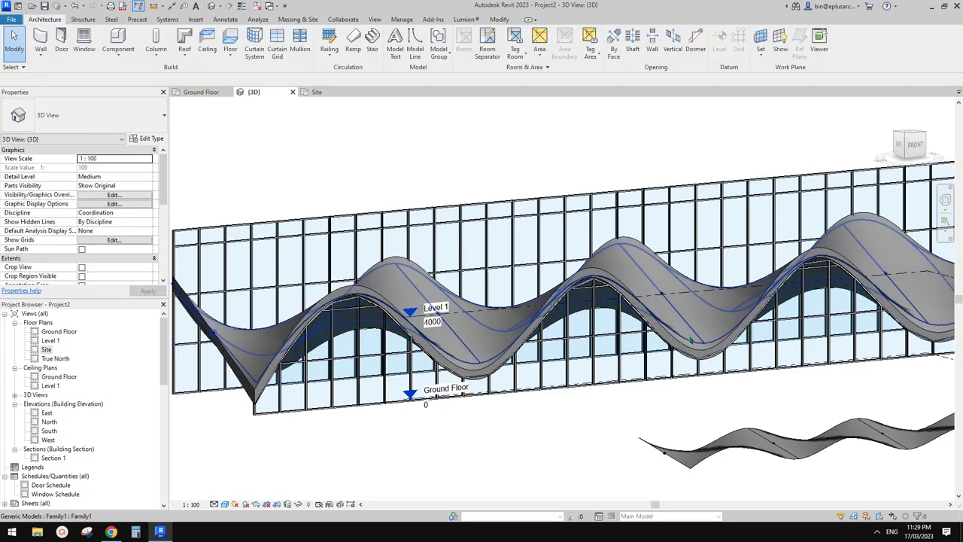
pyautogui.click(692, 340)
pyautogui.scroll(3, 703, 342)
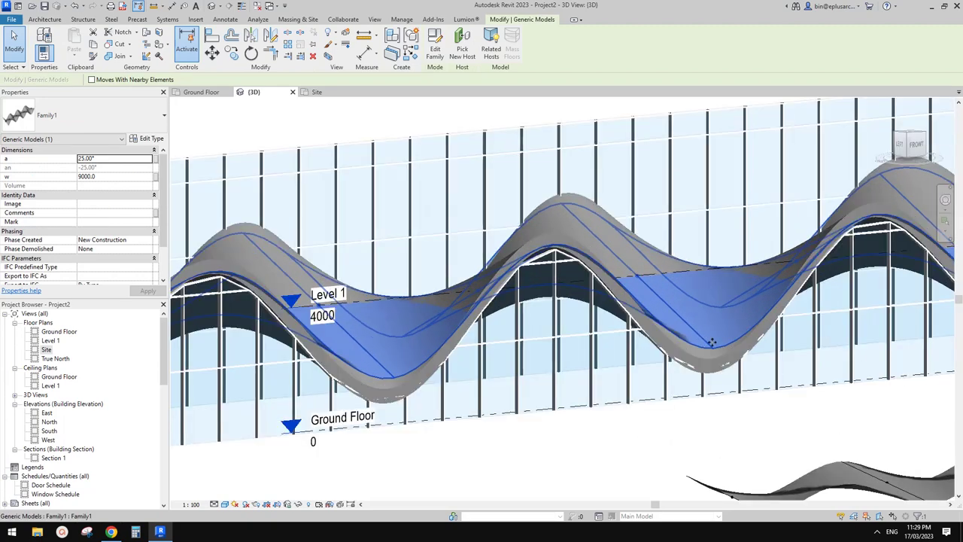
pyautogui.scroll(4, 710, 341)
pyautogui.press('Escape')
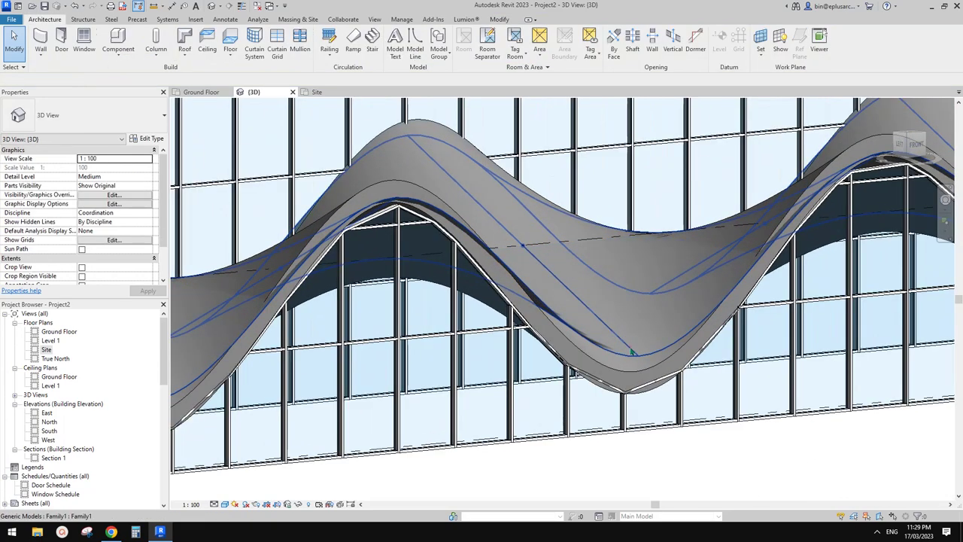
pyautogui.click(631, 349)
pyautogui.scroll(-1, 630, 316)
pyautogui.keyDown('shift'); pyautogui.moveTo(630, 315); pyautogui.dragTo(612, 334, button='middle'); pyautogui.keyUp('shift')
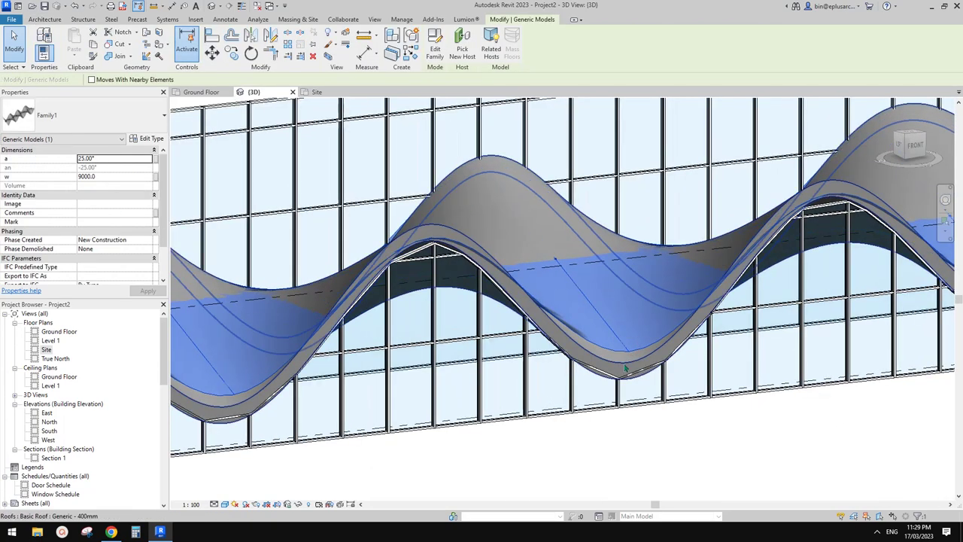
pyautogui.click(624, 367)
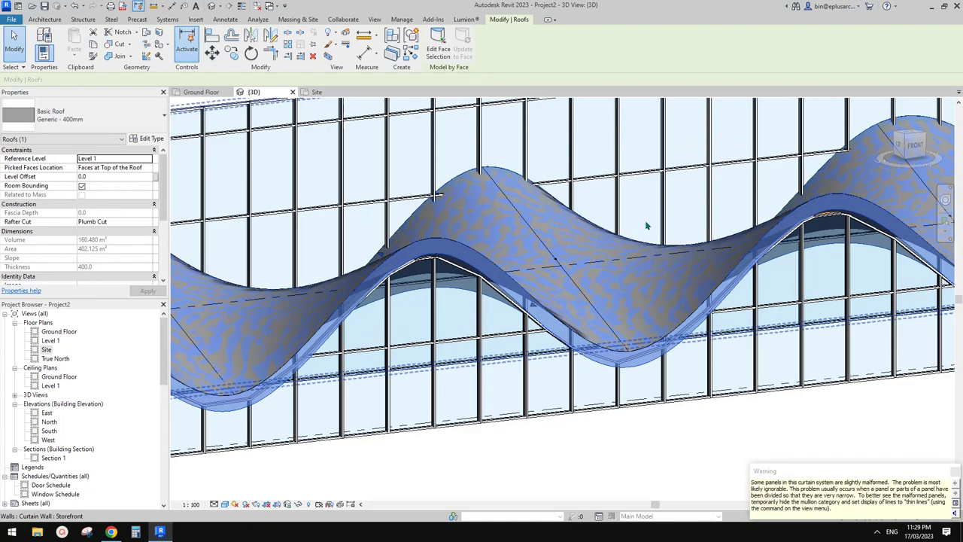
pyautogui.press('Escape')
# Offset the rear curtain wall 75 mm inward without keeping a copy.
pyautogui.scroll(-5, 616, 120)
pyautogui.keyDown('shift'); pyautogui.moveTo(703, 221); pyautogui.dragTo(686, 236, button='middle'); pyautogui.keyUp('shift')
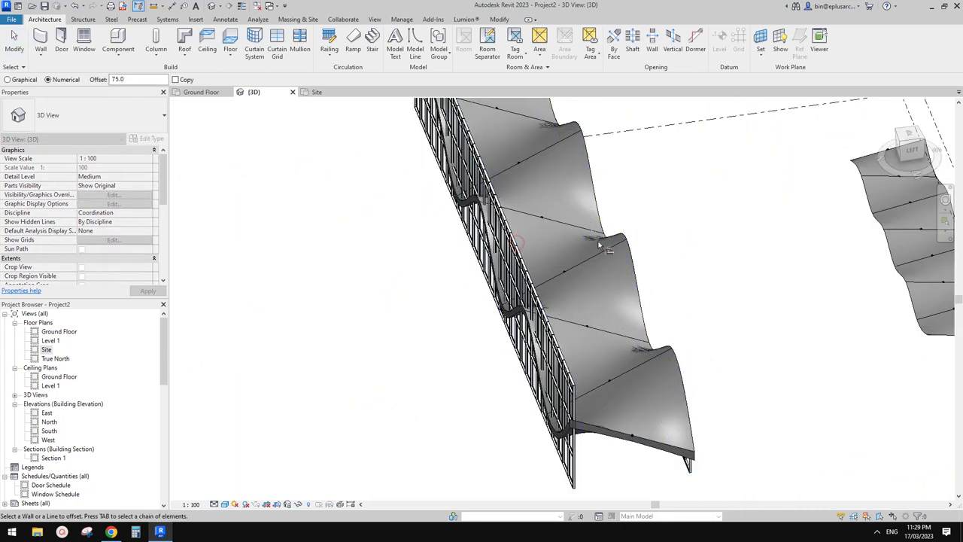
pyautogui.press('Escape')
# Attach the top of the rear curtain wall to the underside of the wavy roof.
pyautogui.click(519, 255)
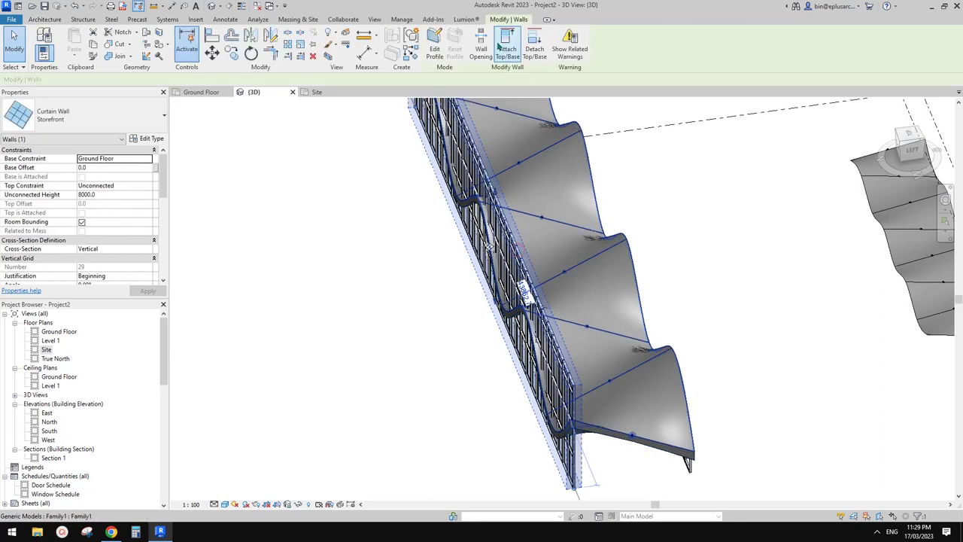
pyautogui.click(507, 47)
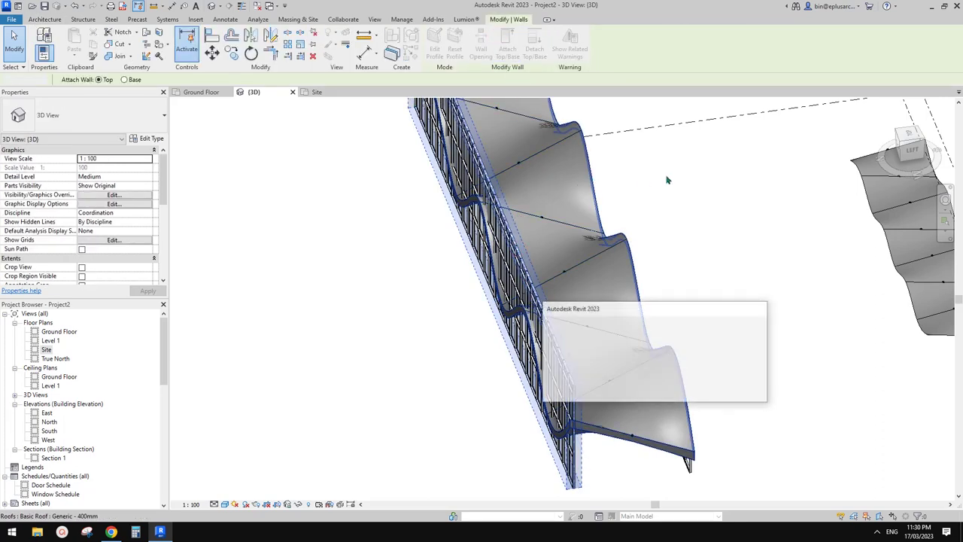
pyautogui.click(587, 392)
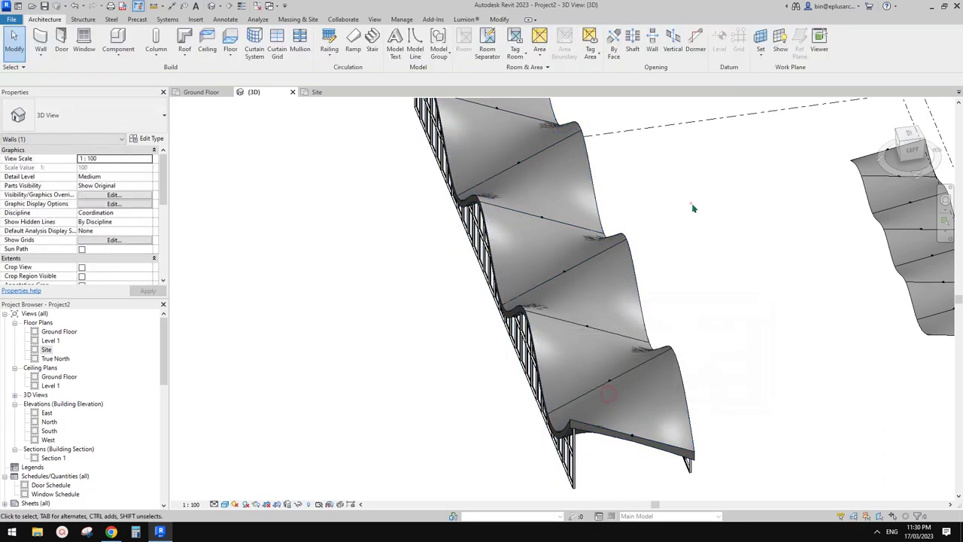
pyautogui.moveTo(692, 208)
pyautogui.keyDown('shift'); pyautogui.mouseDown(button='middle')
pyautogui.moveTo(658, 189)
pyautogui.moveTo(431, 144)
pyautogui.moveTo(378, 150)
pyautogui.moveTo(501, 188)
pyautogui.moveTo(395, 204)
pyautogui.moveTo(511, 272)
pyautogui.moveTo(642, 266)
pyautogui.moveTo(631, 296)
pyautogui.moveTo(673, 329)
pyautogui.moveTo(677, 316)
pyautogui.mouseUp(button='middle'); pyautogui.keyUp('shift')
pyautogui.moveTo(402, 374); pyautogui.dragTo(400, 387, button='middle')
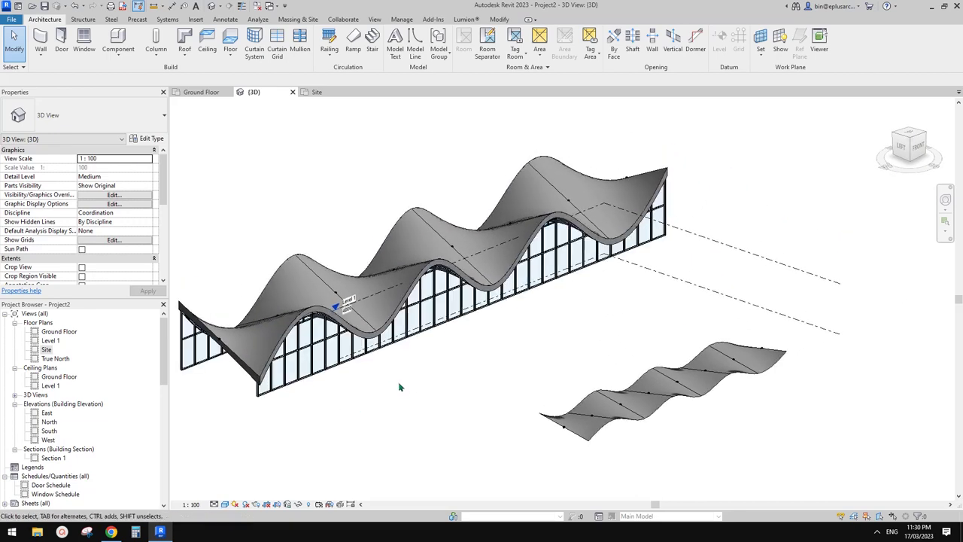
pyautogui.keyDown('shift'); pyautogui.moveTo(348, 409); pyautogui.dragTo(342, 429, button='middle'); pyautogui.keyUp('shift')
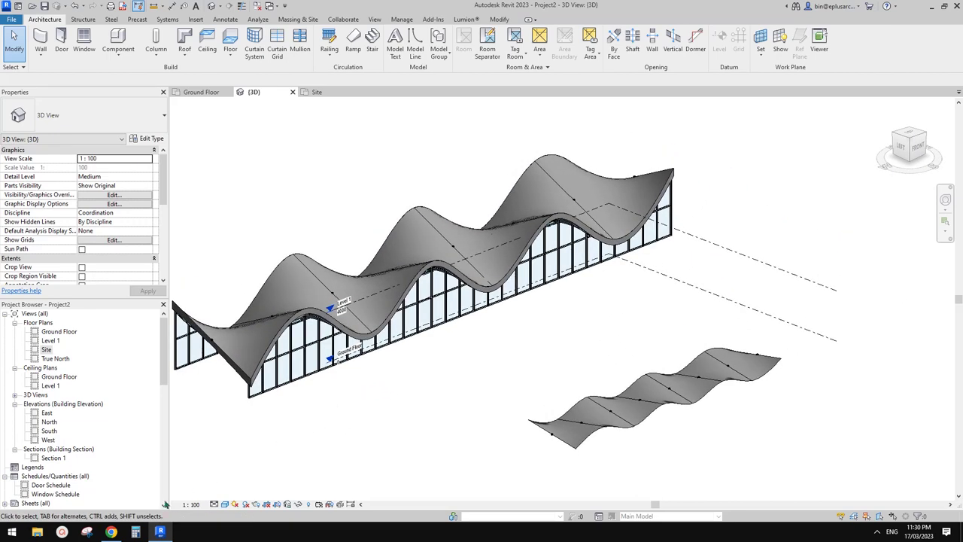
# Switch to Chrome to examine the photo of the wavy-roofed pavilion, and return to the Revit model.
pyautogui.click(117, 533)
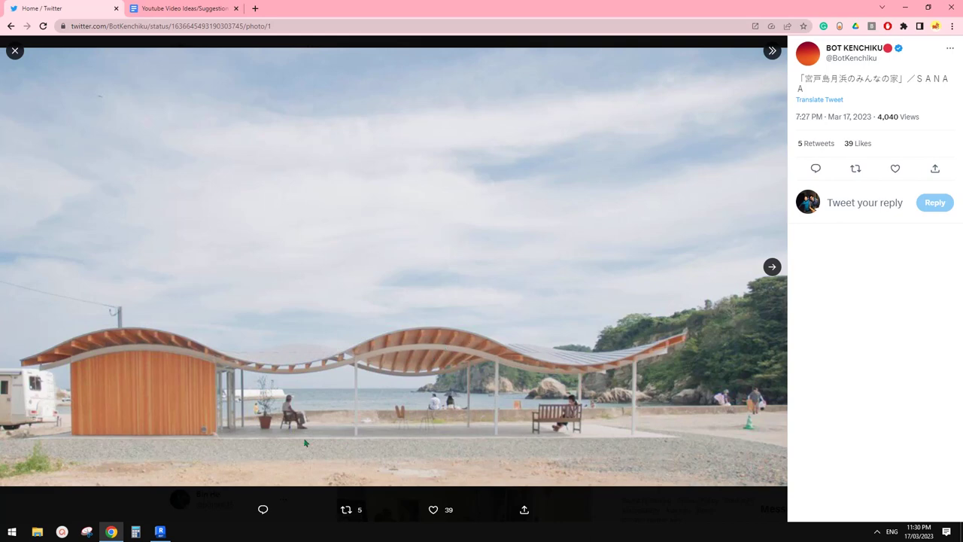
pyautogui.click(160, 531)
pyautogui.scroll(5, 608, 321)
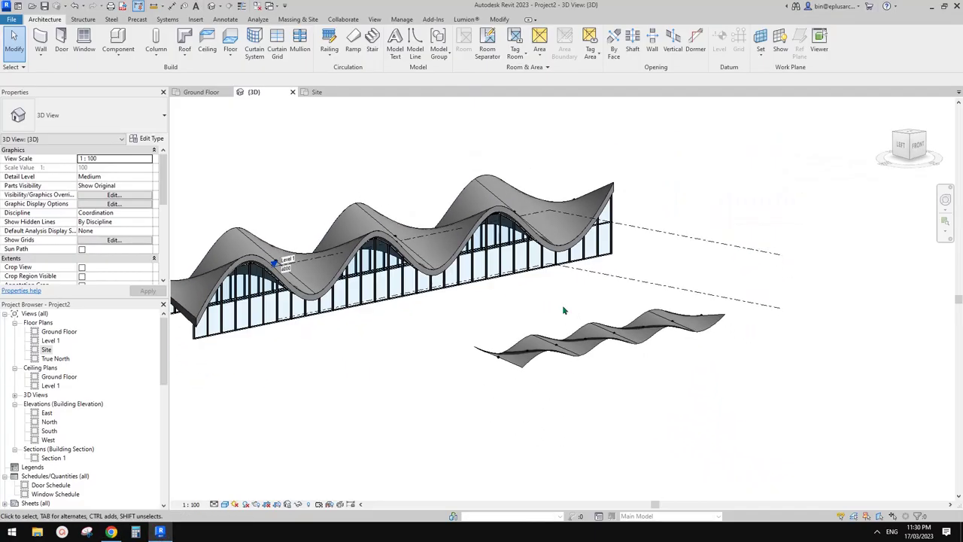
# Create a roof by face from the small wavy generic model using the Generic - 125mm roof type.
pyautogui.click(607, 321)
pyautogui.keyDown('shift'); pyautogui.moveTo(608, 321); pyautogui.dragTo(478, 291, button='middle'); pyautogui.keyUp('shift')
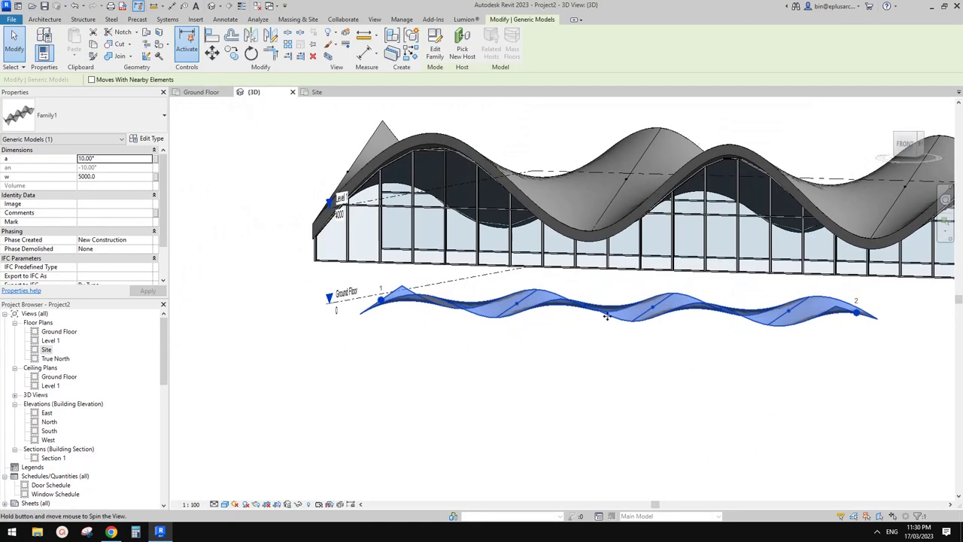
pyautogui.moveTo(563, 306)
pyautogui.keyDown('shift'); pyautogui.mouseDown(button='middle')
pyautogui.moveTo(659, 355)
pyautogui.moveTo(567, 324)
pyautogui.mouseUp(button='middle'); pyautogui.keyUp('shift')
pyautogui.moveTo(504, 235); pyautogui.dragTo(519, 292, button='middle')
pyautogui.click(518, 290)
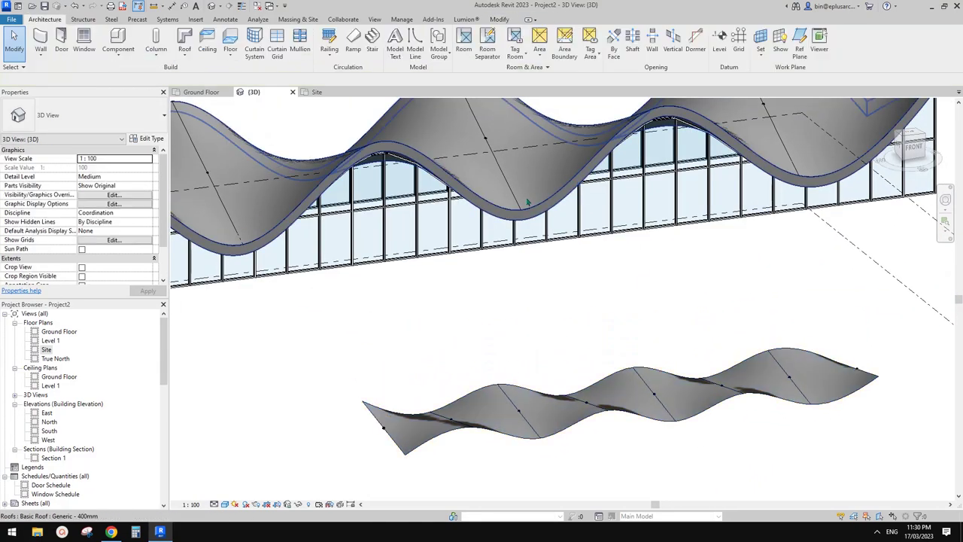
pyautogui.moveTo(546, 232); pyautogui.dragTo(520, 224, button='middle')
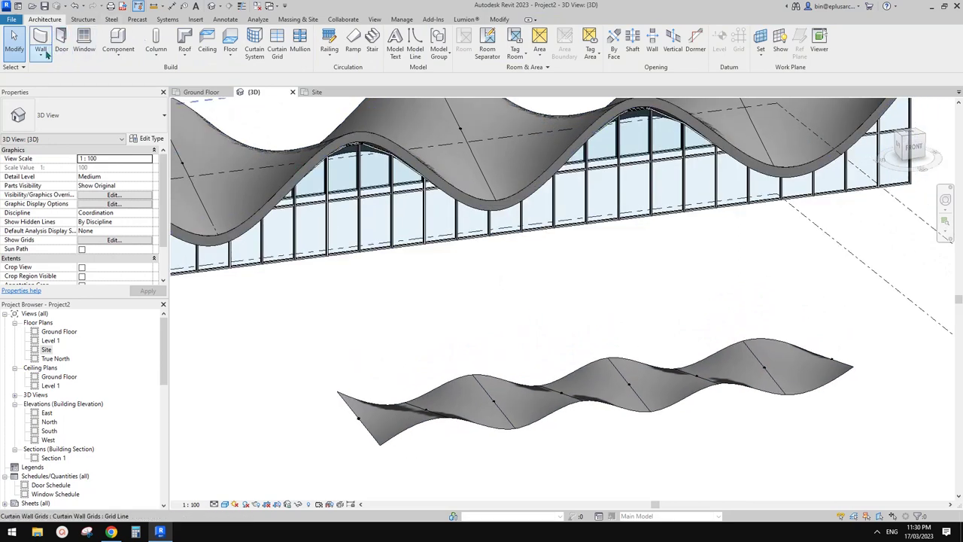
pyautogui.click(184, 54)
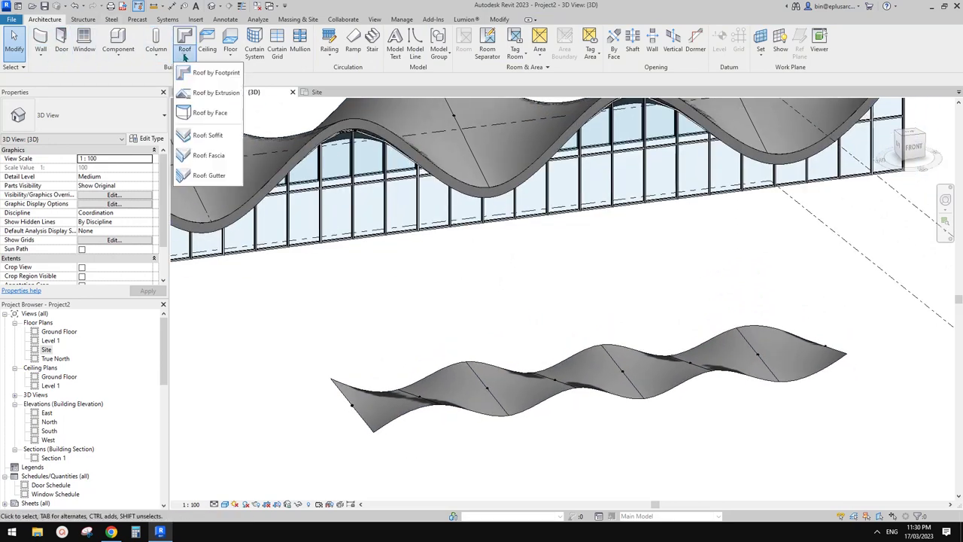
pyautogui.click(209, 113)
pyautogui.click(102, 117)
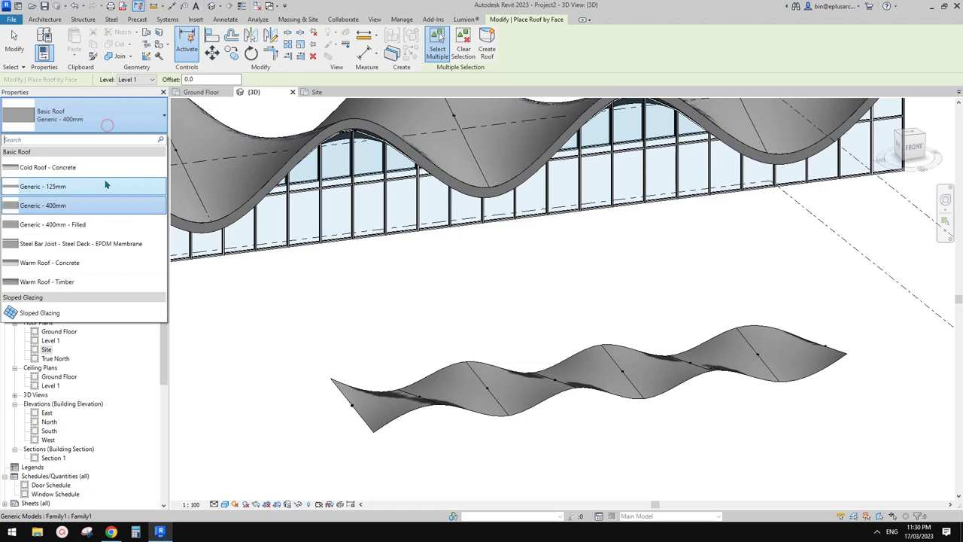
pyautogui.click(65, 188)
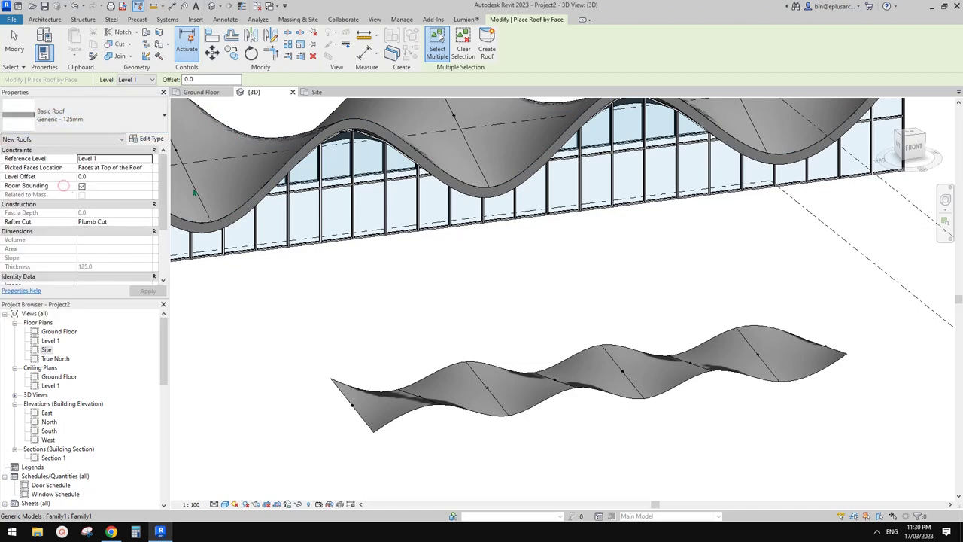
pyautogui.click(599, 369)
pyautogui.click(480, 59)
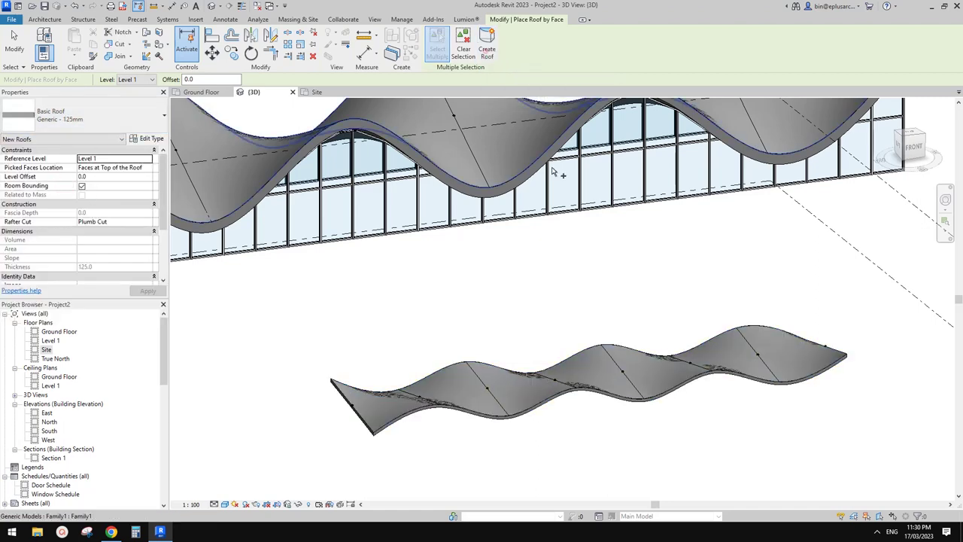
pyautogui.moveTo(610, 251); pyautogui.dragTo(570, 191, button='middle')
pyautogui.press('Escape')
# Set the 125 mm roof's picked faces location to Faces at Bottom of the Roof.
pyautogui.moveTo(625, 352)
pyautogui.keyDown('shift'); pyautogui.mouseDown(button='middle')
pyautogui.moveTo(629, 241)
pyautogui.moveTo(579, 343)
pyautogui.moveTo(581, 286)
pyautogui.moveTo(580, 309)
pyautogui.moveTo(562, 331)
pyautogui.moveTo(597, 297)
pyautogui.mouseUp(button='middle'); pyautogui.keyUp('shift')
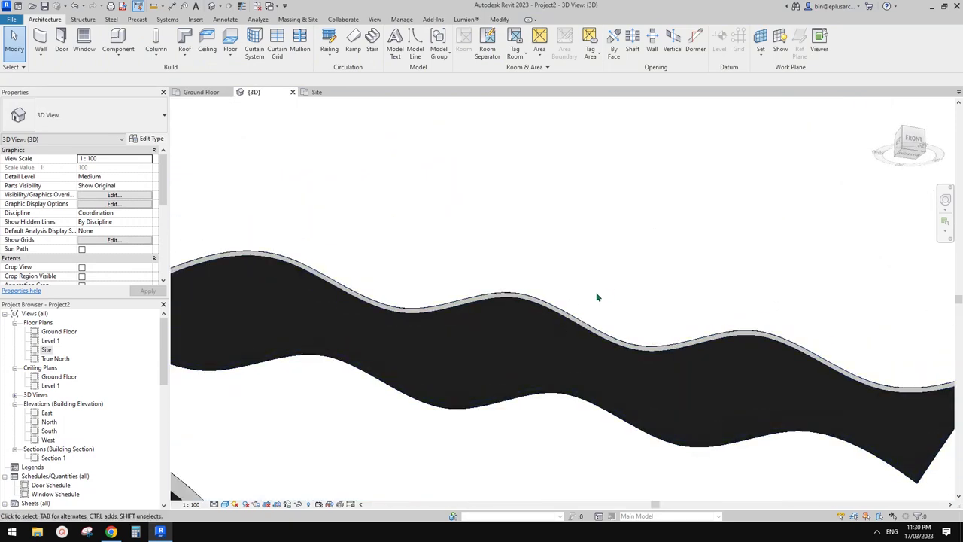
pyautogui.click(541, 339)
pyautogui.moveTo(544, 333)
pyautogui.keyDown('shift'); pyautogui.mouseDown(button='middle')
pyautogui.moveTo(557, 422)
pyautogui.moveTo(589, 455)
pyautogui.mouseUp(button='middle'); pyautogui.keyUp('shift')
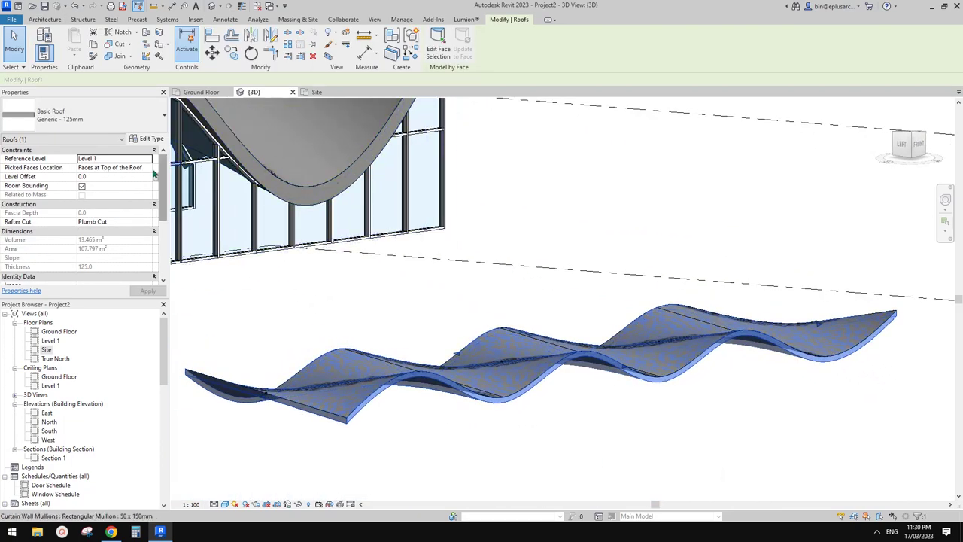
pyautogui.click(149, 168)
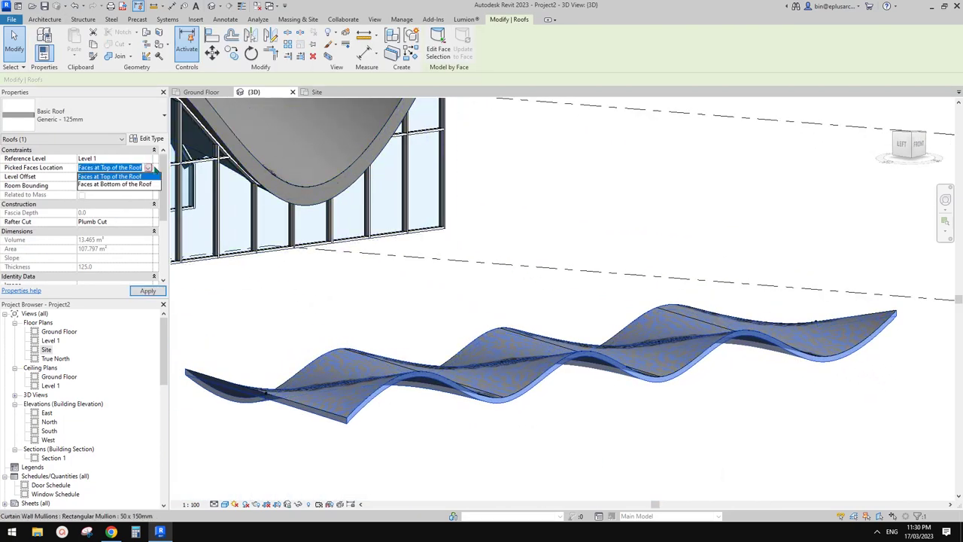
pyautogui.click(114, 185)
pyautogui.click(634, 247)
pyautogui.click(681, 303)
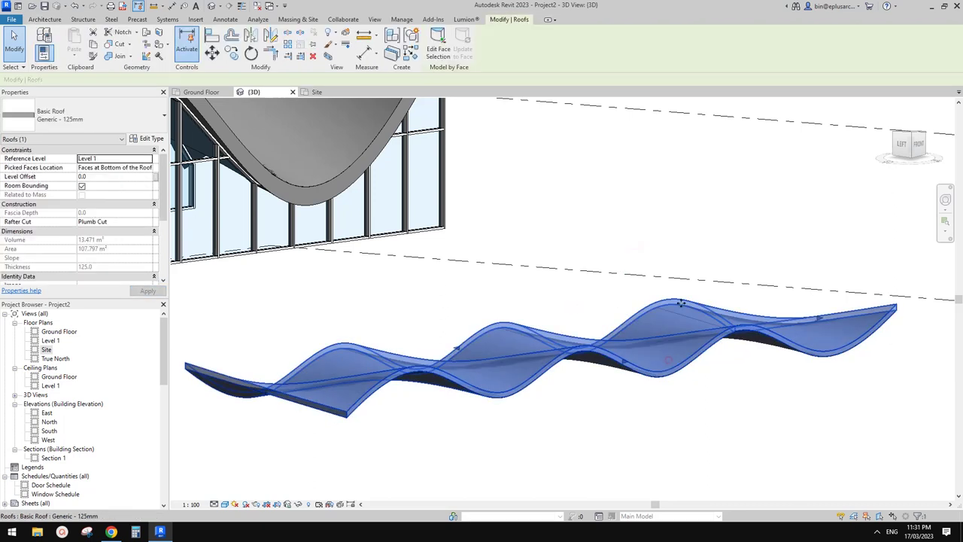
# Examine the 125 mm roof's edges and underside to see how it sits on the generic model.
pyautogui.keyDown('shift'); pyautogui.moveTo(632, 362); pyautogui.dragTo(613, 272, button='middle'); pyautogui.keyUp('shift')
pyautogui.click(614, 272)
pyautogui.moveTo(642, 331)
pyautogui.mouseDown(button='middle')
pyautogui.moveTo(660, 271)
pyautogui.moveTo(585, 298)
pyautogui.moveTo(555, 282)
pyautogui.moveTo(587, 182)
pyautogui.moveTo(580, 455)
pyautogui.moveTo(573, 382)
pyautogui.mouseUp(button='middle')
pyautogui.click(563, 288)
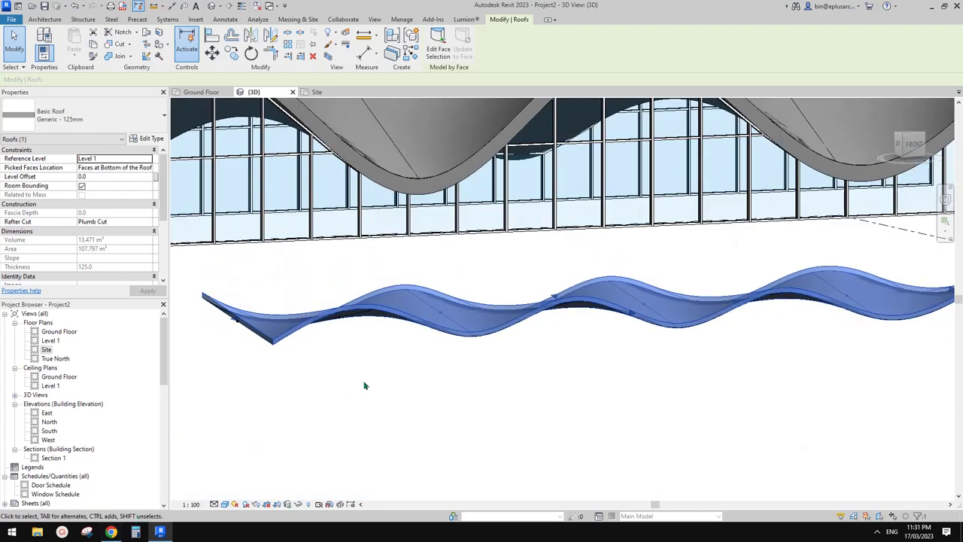
pyautogui.keyDown('shift'); pyautogui.moveTo(364, 386); pyautogui.dragTo(297, 453, button='middle'); pyautogui.keyUp('shift')
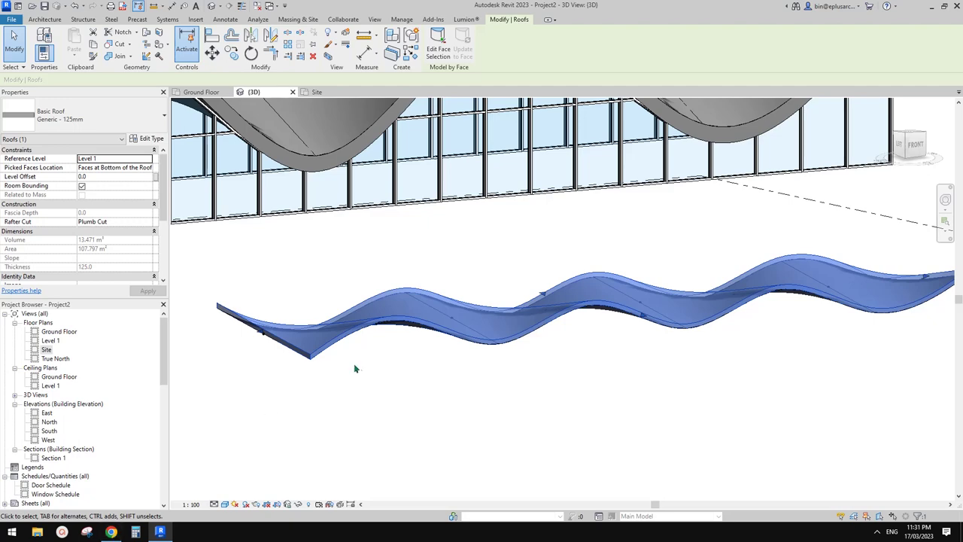
pyautogui.keyDown('shift'); pyautogui.moveTo(355, 367); pyautogui.dragTo(474, 346, button='middle'); pyautogui.keyUp('shift')
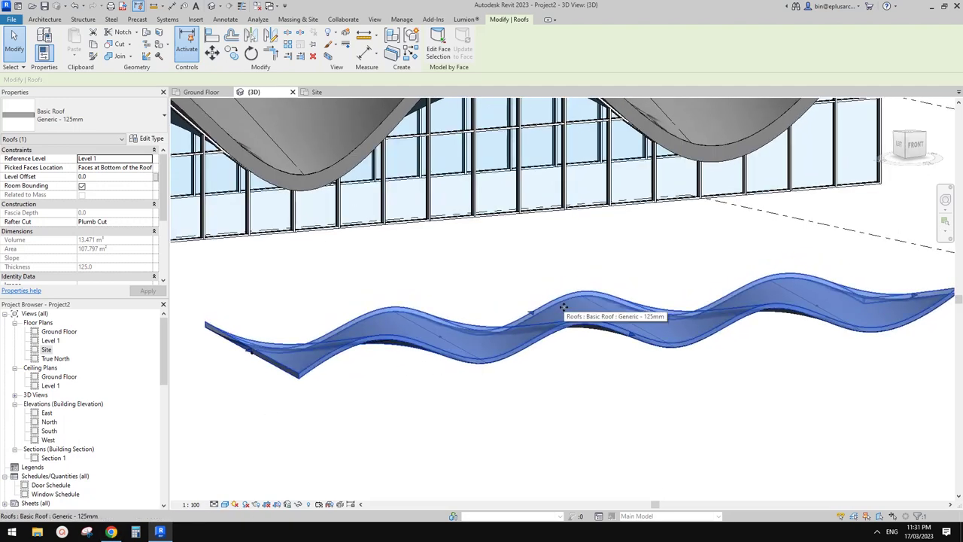
pyautogui.press('Escape')
pyautogui.scroll(-1, 560, 305)
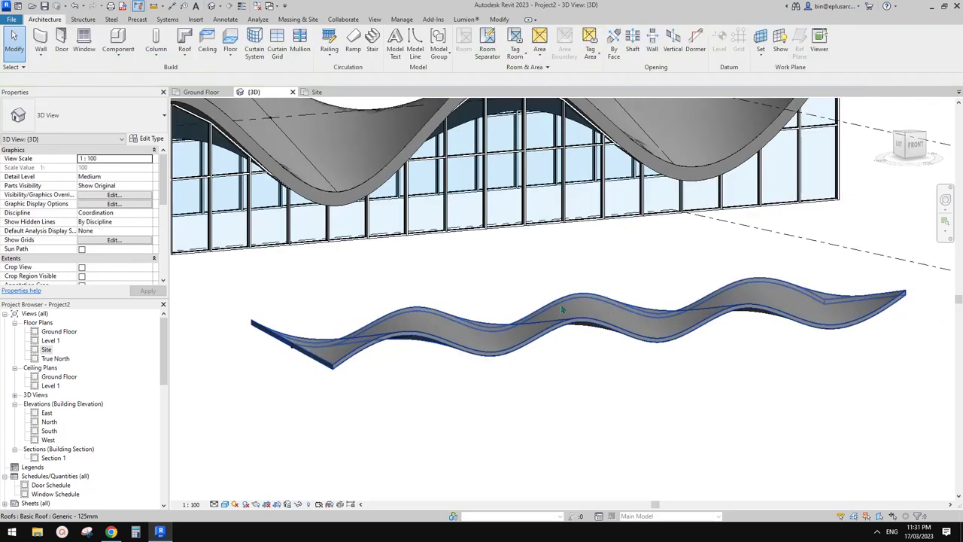
pyautogui.keyDown('shift'); pyautogui.moveTo(560, 304); pyautogui.dragTo(546, 365, button='middle'); pyautogui.keyUp('shift')
# Try to move the 125 mm roof by itself away from the building in the front view.
pyautogui.click(597, 306)
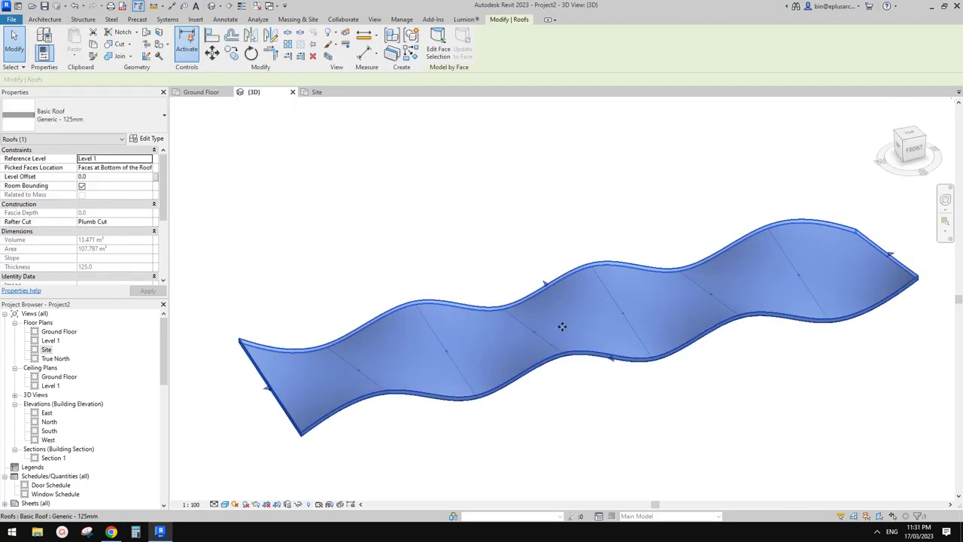
pyautogui.click(912, 148)
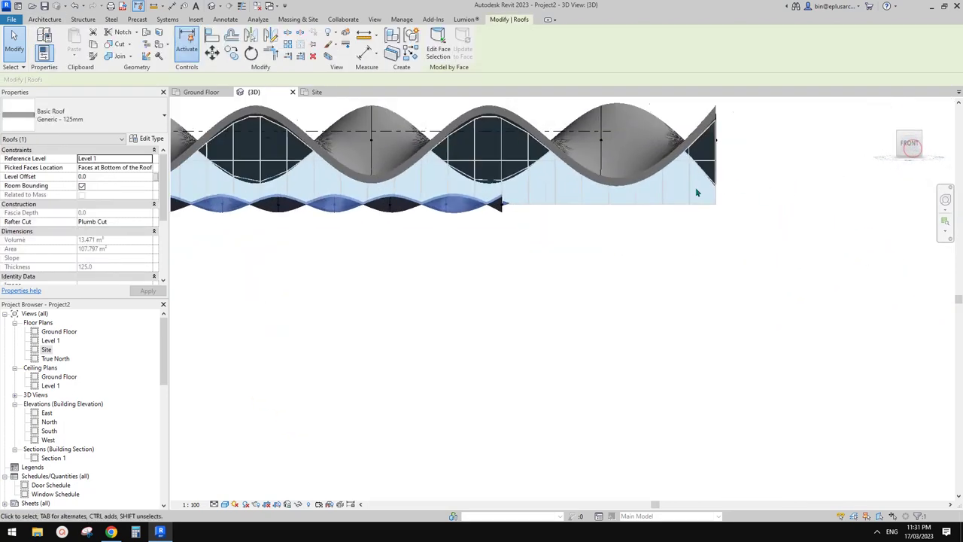
pyautogui.scroll(-1, 621, 290)
pyautogui.moveTo(621, 290); pyautogui.dragTo(395, 283, button='middle')
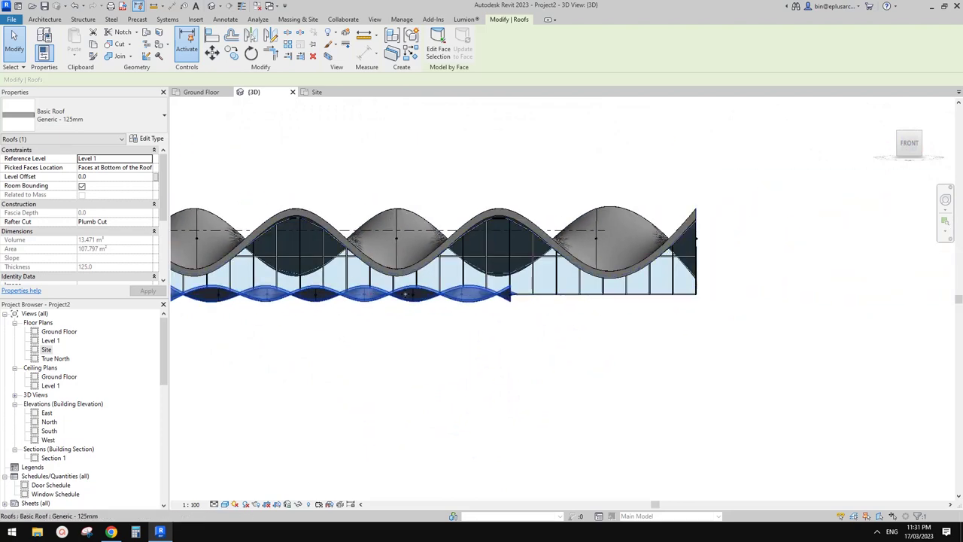
pyautogui.moveTo(406, 294); pyautogui.dragTo(639, 272)
pyautogui.scroll(-1, 415, 321)
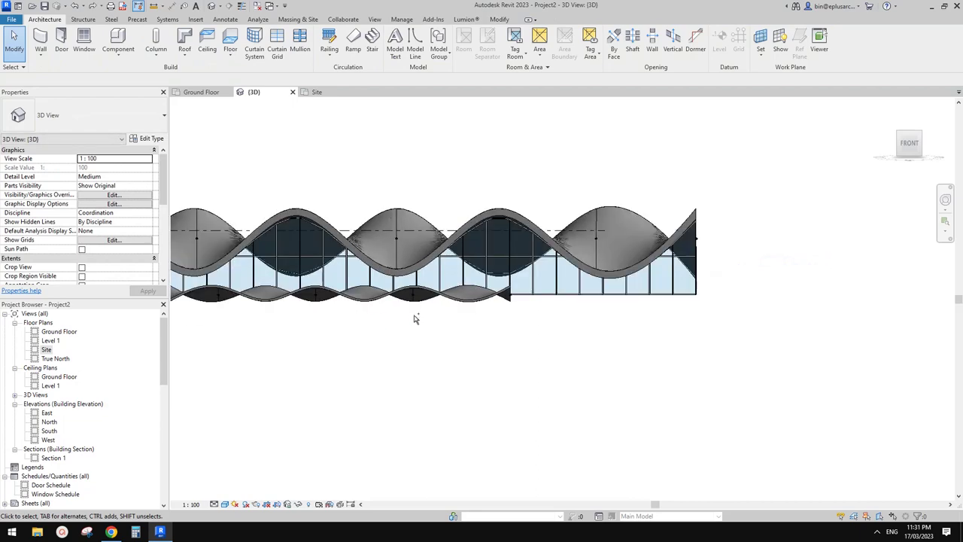
# Move the 125 mm roof together with its generic model sideways, clear of the end of the curtain-walled building.
pyautogui.scroll(4, 521, 321)
pyautogui.moveTo(527, 308); pyautogui.dragTo(493, 288)
pyautogui.scroll(-3, 486, 243)
pyautogui.press('m')
pyautogui.press('v')
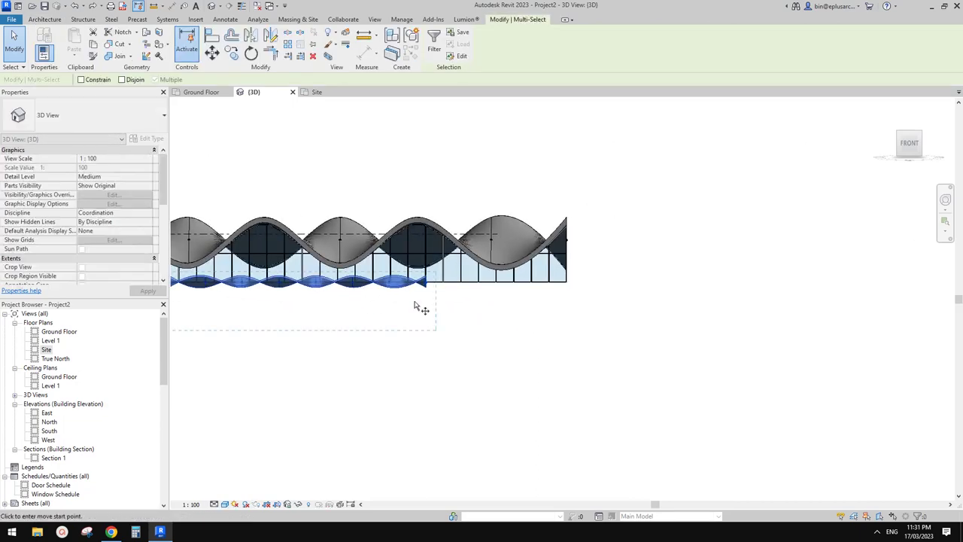
pyautogui.click(357, 284)
pyautogui.click(688, 261)
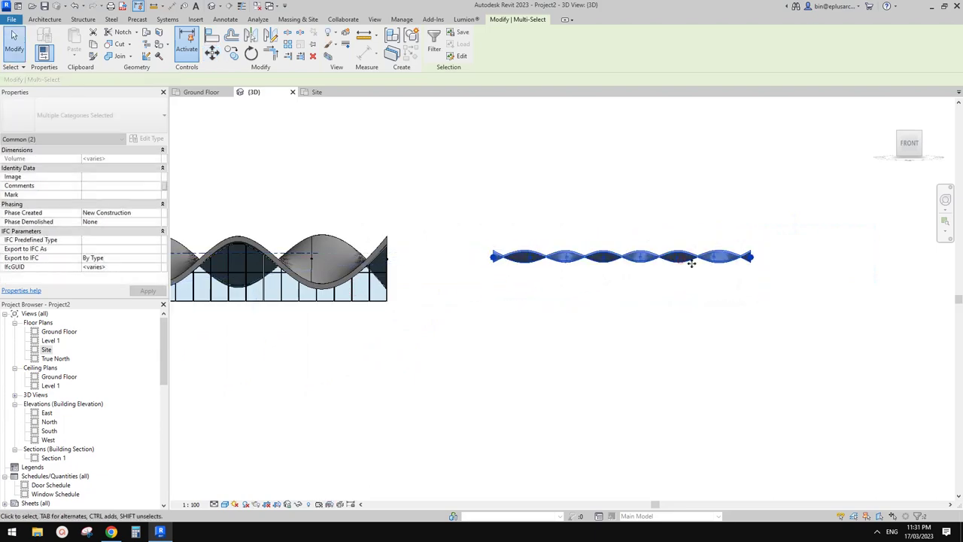
pyautogui.press('Escape')
pyautogui.scroll(3, 604, 268)
pyautogui.keyDown('shift'); pyautogui.moveTo(591, 268); pyautogui.dragTo(714, 359, button='middle'); pyautogui.keyUp('shift')
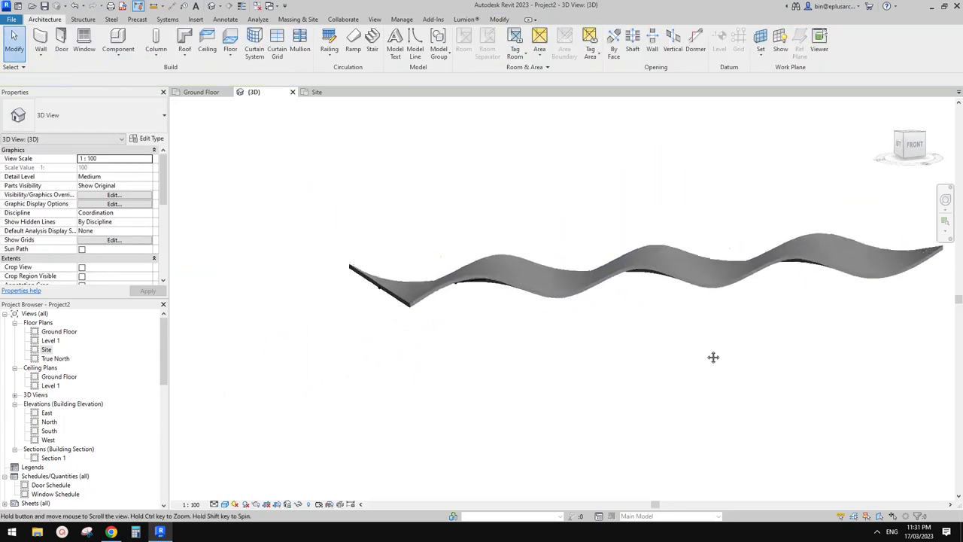
# Draw a Generic 100mm Wall about 4924 mm long across the full width of the 125 mm roof in the top view.
pyautogui.scroll(2, 599, 287)
pyautogui.click(602, 286)
pyautogui.keyDown('shift'); pyautogui.moveTo(576, 275); pyautogui.dragTo(806, 216, button='middle'); pyautogui.keyUp('shift')
pyautogui.click(910, 136)
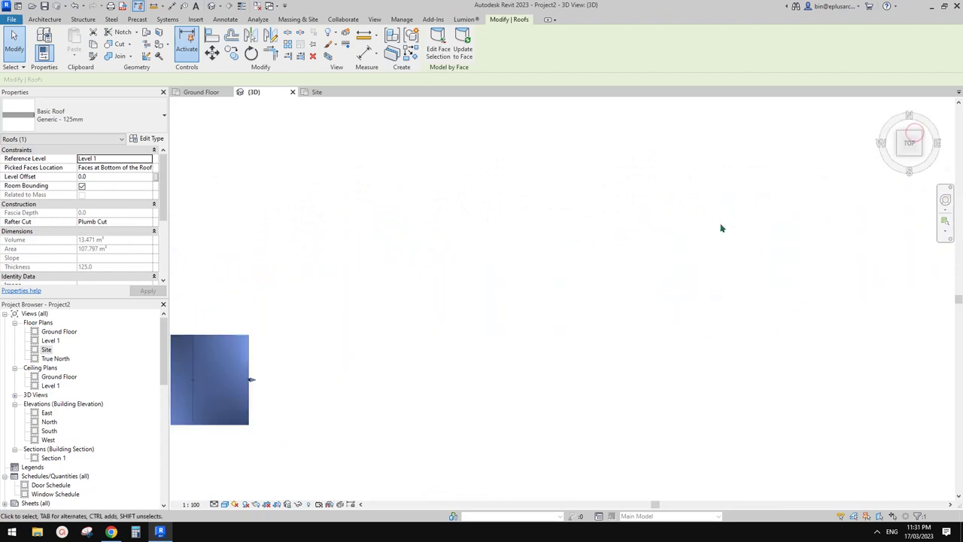
pyautogui.press('w')
pyautogui.press('a')
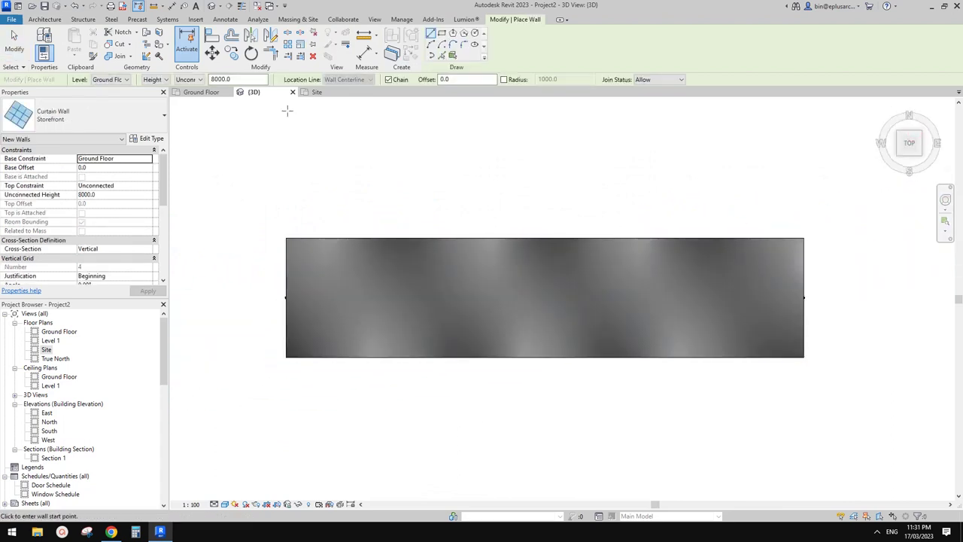
pyautogui.click(164, 121)
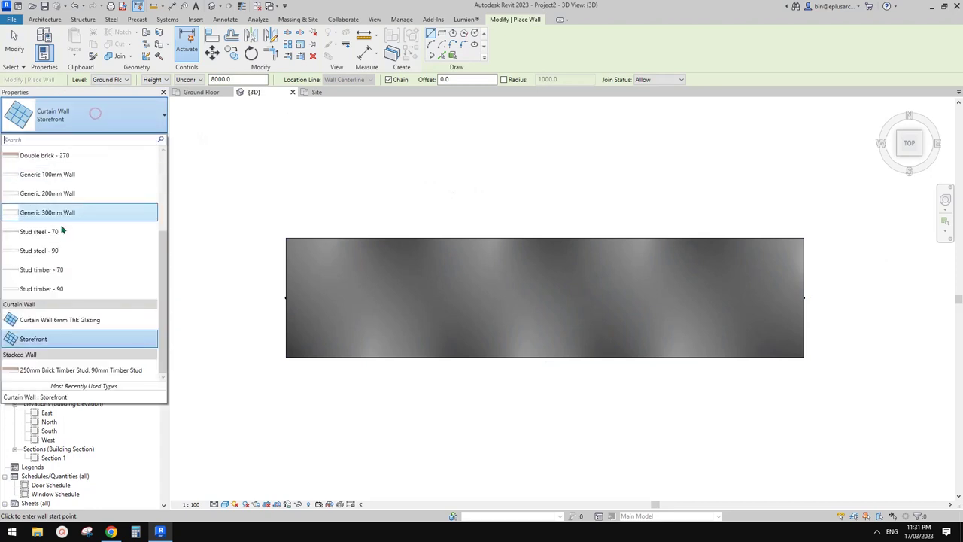
pyautogui.scroll(3, 64, 266)
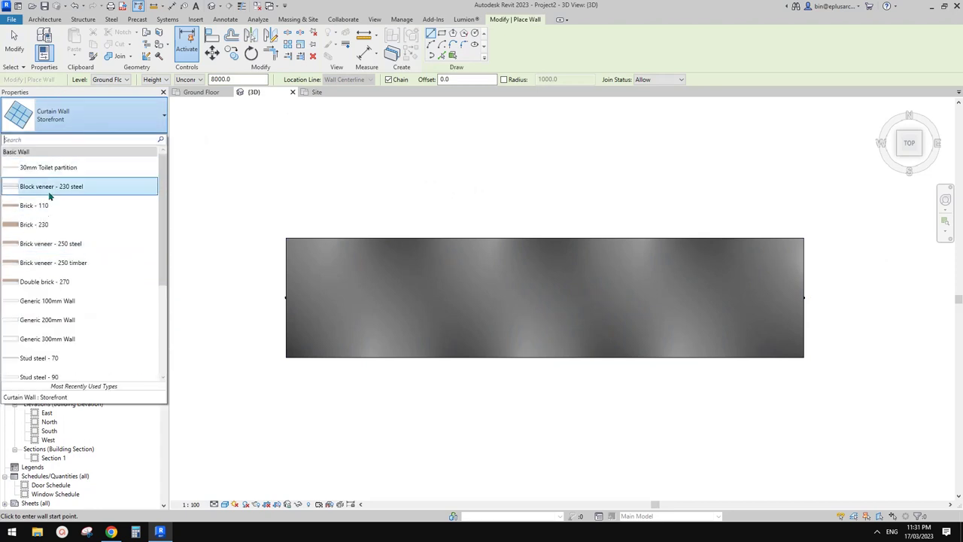
pyautogui.click(68, 301)
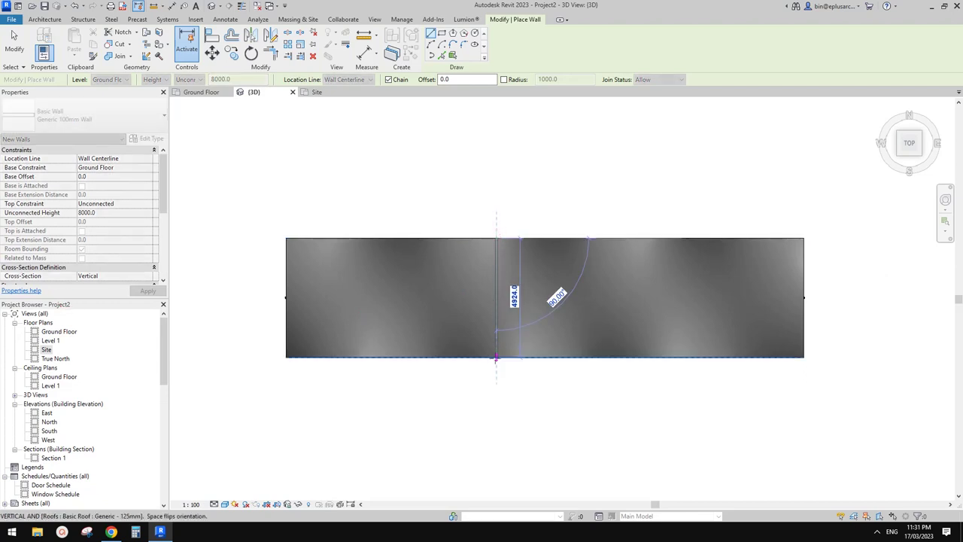
pyautogui.click(495, 358)
pyautogui.press('Escape')
pyautogui.press('Escape')
# Attach the top of the new Generic 100mm Wall to the 125 mm wavy roof.
pyautogui.click(496, 334)
pyautogui.keyDown('shift'); pyautogui.moveTo(496, 334); pyautogui.dragTo(519, 256, button='middle'); pyautogui.keyUp('shift')
pyautogui.click(507, 46)
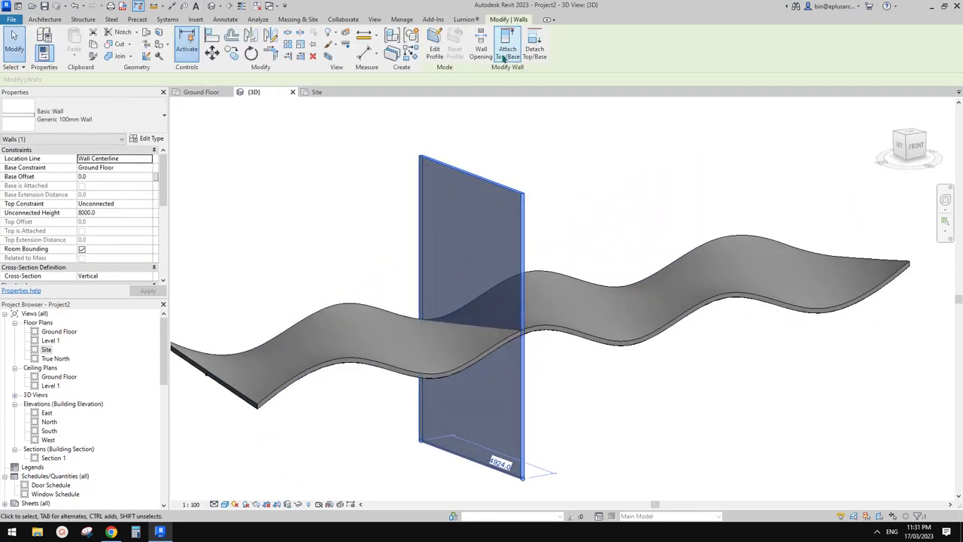
pyautogui.click(597, 307)
pyautogui.press('Escape')
pyautogui.click(506, 388)
pyautogui.moveTo(553, 396); pyautogui.dragTo(524, 350, button='middle')
pyautogui.press('Escape')
# Temporarily hide the 125 mm roof and the generic model to expose the wall's top edge.
pyautogui.click(571, 283)
pyautogui.press('h')
pyautogui.press('h')
pyautogui.click(581, 274)
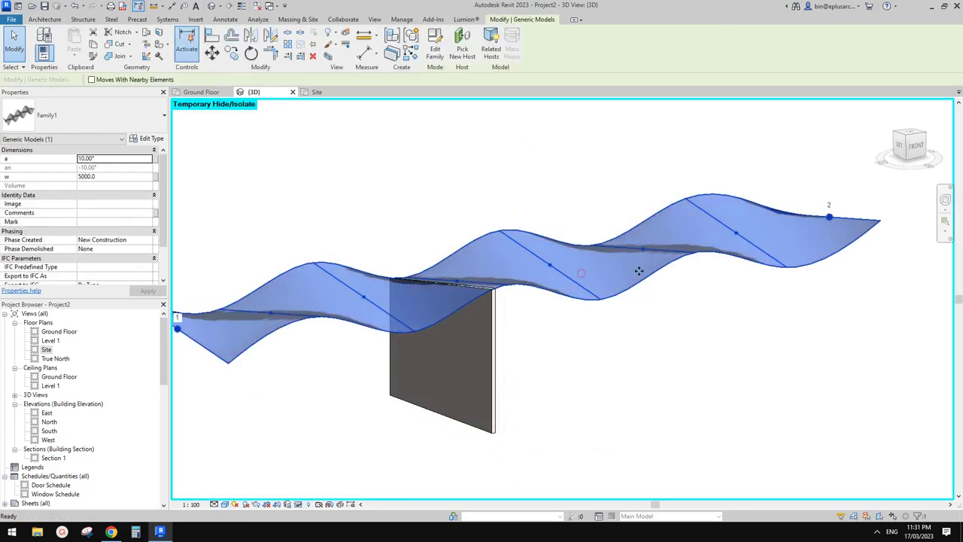
pyautogui.press('h')
pyautogui.press('h')
pyautogui.scroll(1, 470, 327)
pyautogui.keyDown('shift'); pyautogui.moveTo(469, 328); pyautogui.dragTo(505, 260, button='middle'); pyautogui.keyUp('shift')
# Place a UB305x165x40 beam along the wall's sloped top edge by picking the line with 3D snapping enabled.
pyautogui.click(447, 279)
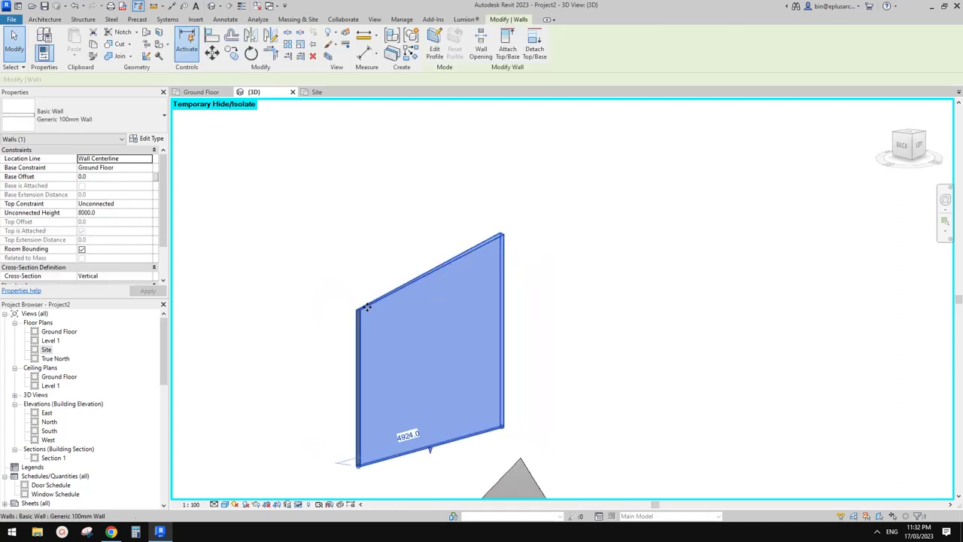
pyautogui.click(82, 19)
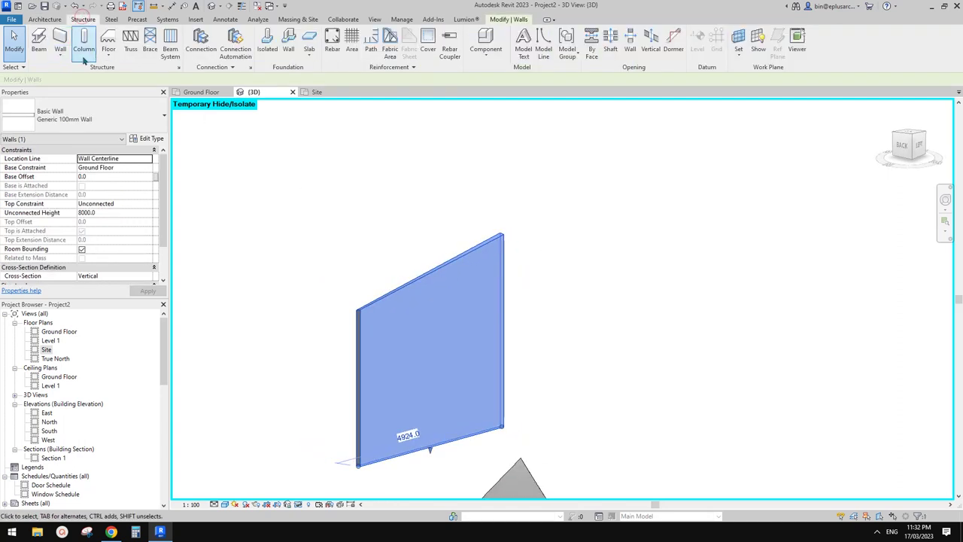
pyautogui.click(38, 43)
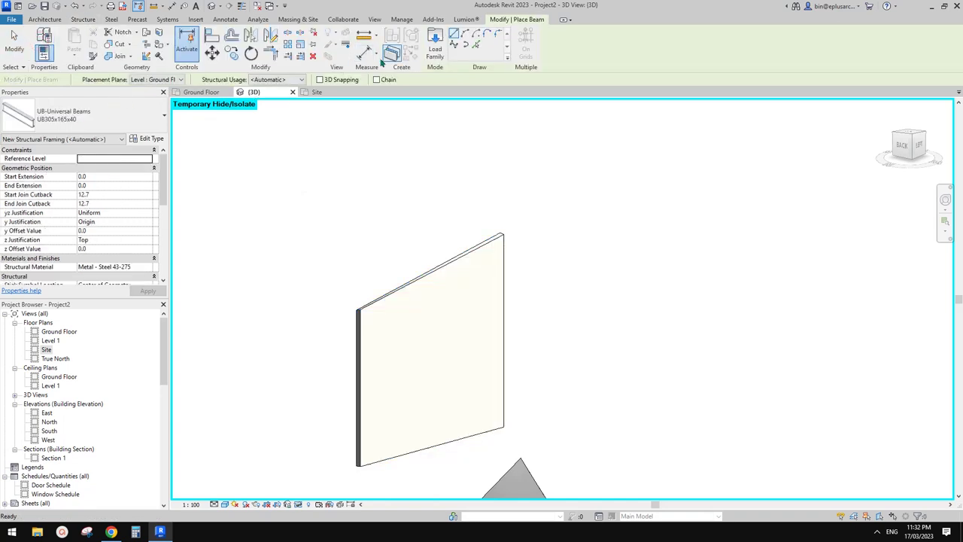
pyautogui.click(439, 272)
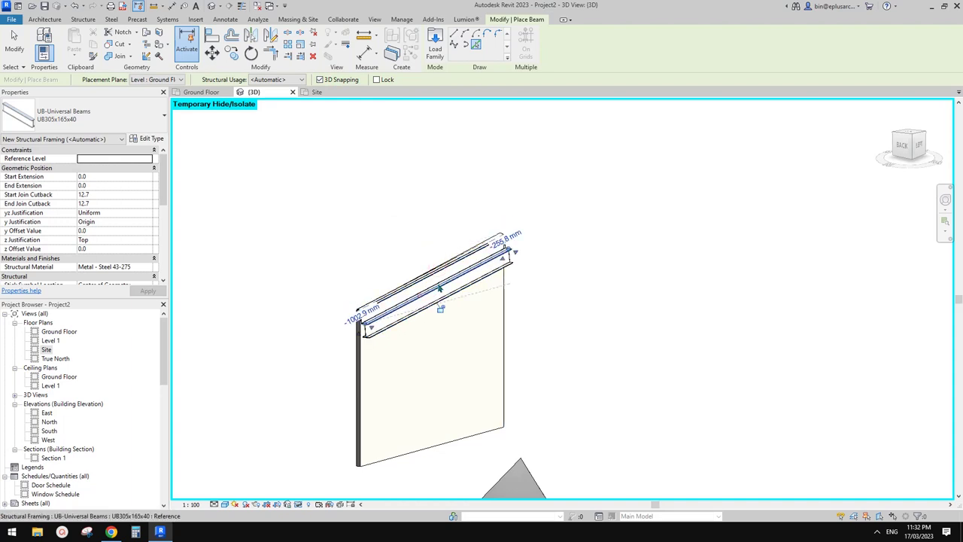
pyautogui.press('Escape')
pyautogui.press('Escape')
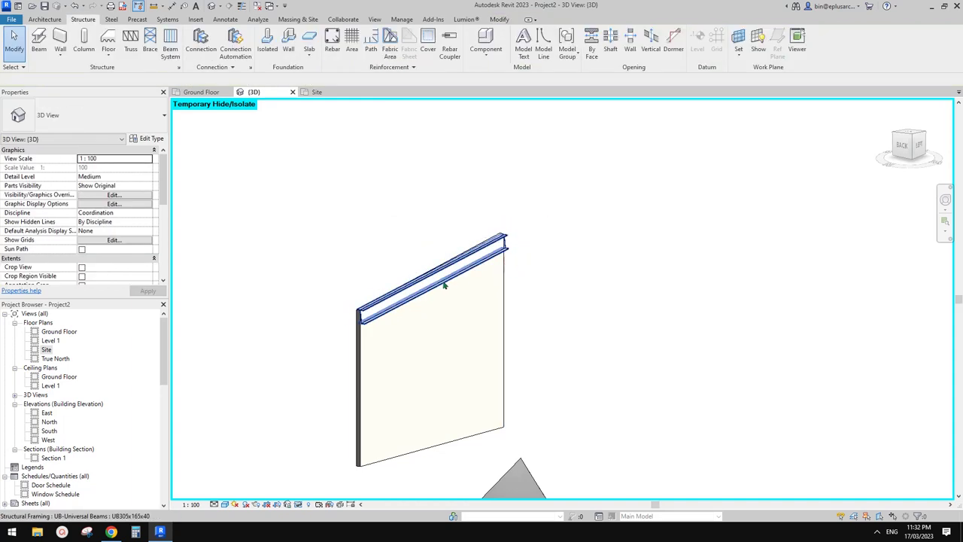
# Restore the temporarily hidden roof and generic model and examine the beam's position under the roof.
pyautogui.press('r')
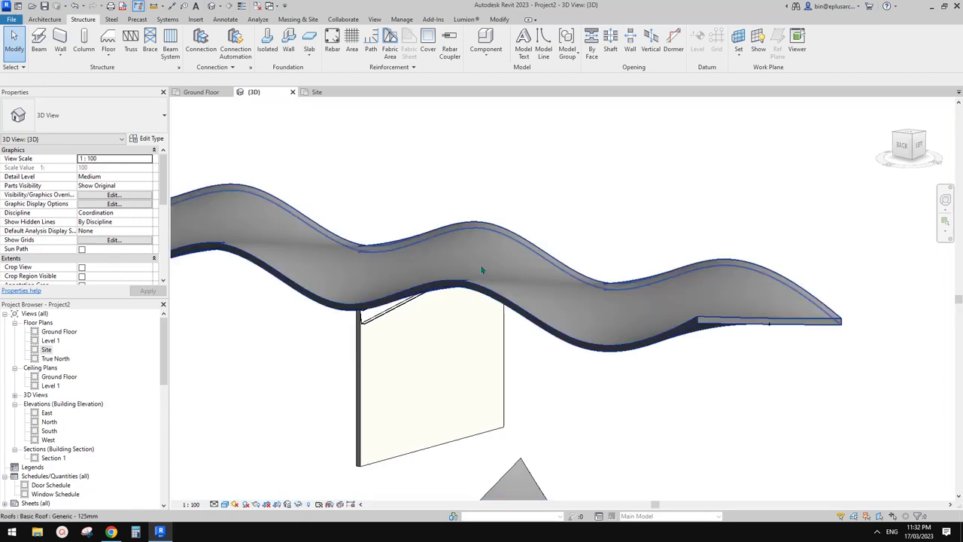
pyautogui.moveTo(483, 268)
pyautogui.keyDown('shift'); pyautogui.mouseDown(button='middle')
pyautogui.moveTo(522, 232)
pyautogui.moveTo(520, 220)
pyautogui.mouseUp(button='middle'); pyautogui.keyUp('shift')
pyautogui.keyDown('shift'); pyautogui.moveTo(431, 284); pyautogui.dragTo(449, 401, button='middle'); pyautogui.keyUp('shift')
pyautogui.moveTo(425, 416); pyautogui.dragTo(368, 415)
pyautogui.press('Escape')
pyautogui.moveTo(368, 416)
pyautogui.keyDown('shift'); pyautogui.mouseDown(button='middle')
pyautogui.moveTo(421, 359)
pyautogui.moveTo(417, 414)
pyautogui.moveTo(422, 404)
pyautogui.mouseUp(button='middle'); pyautogui.keyUp('shift')
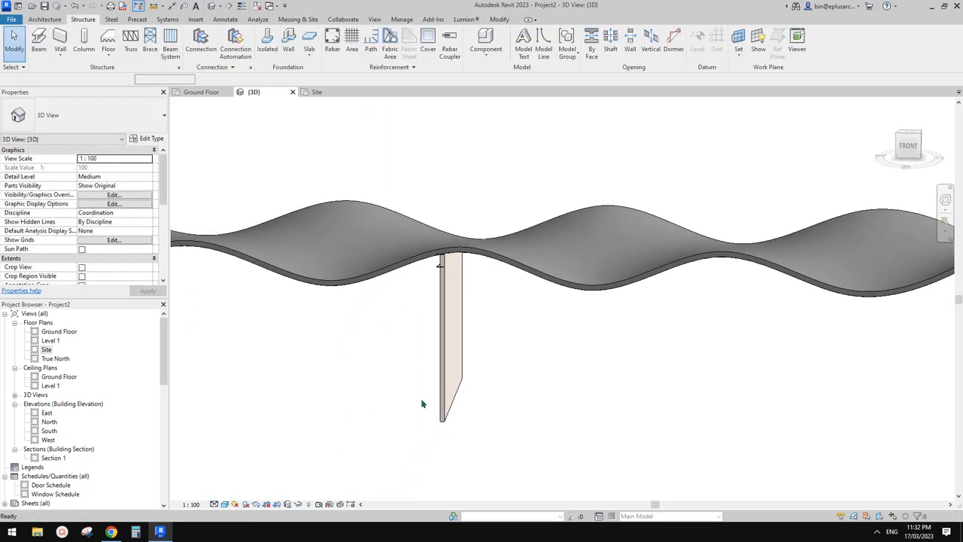
# Offset the wall numerically by 1000 mm without copying it, leaving the first beam in its place.
pyautogui.press('o')
pyautogui.press('f')
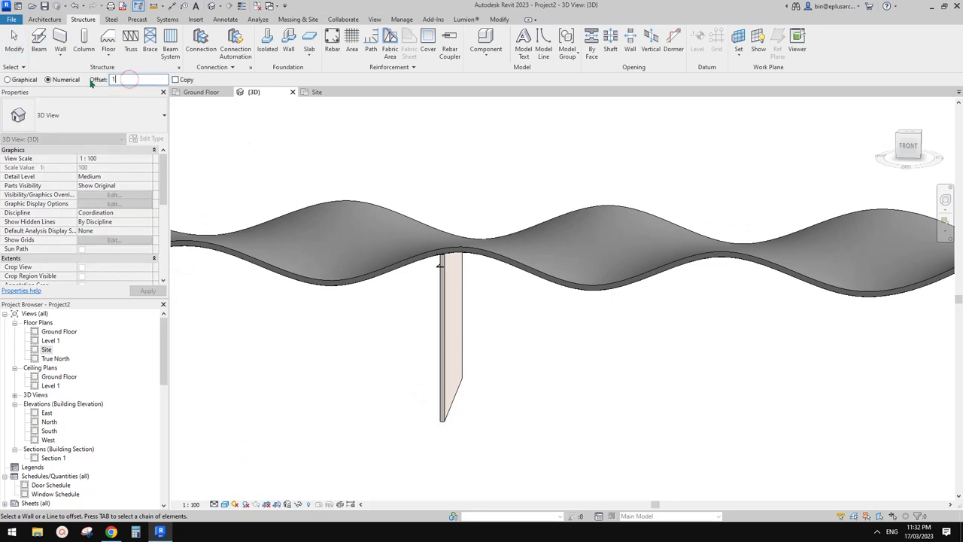
pyautogui.click(442, 410)
pyautogui.keyDown('shift'); pyautogui.moveTo(445, 404); pyautogui.dragTo(414, 238, button='middle'); pyautogui.keyUp('shift')
pyautogui.press('Escape')
# Place another UB305x165x40 beam along the top edge of the offset wall, keeping only one beam there.
pyautogui.click(440, 234)
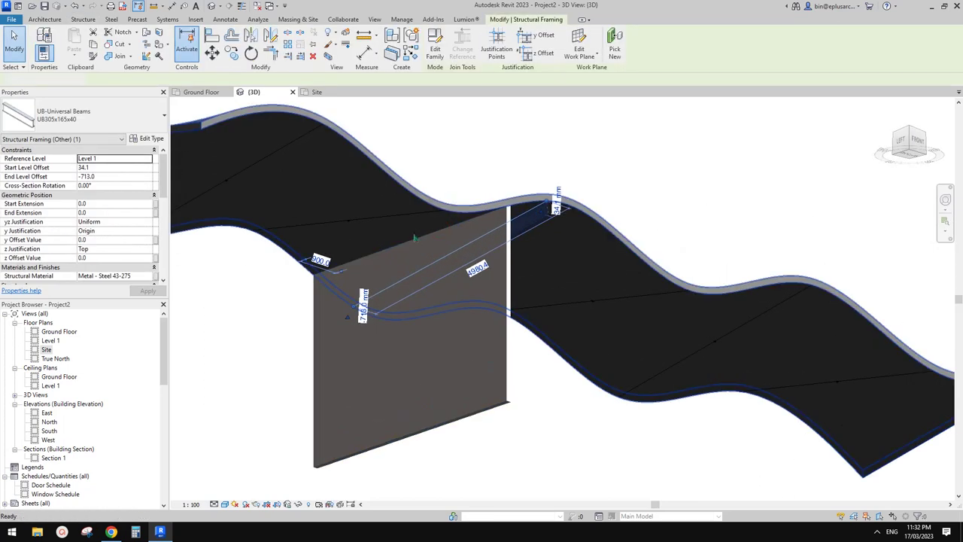
pyautogui.press('b')
pyautogui.press('m')
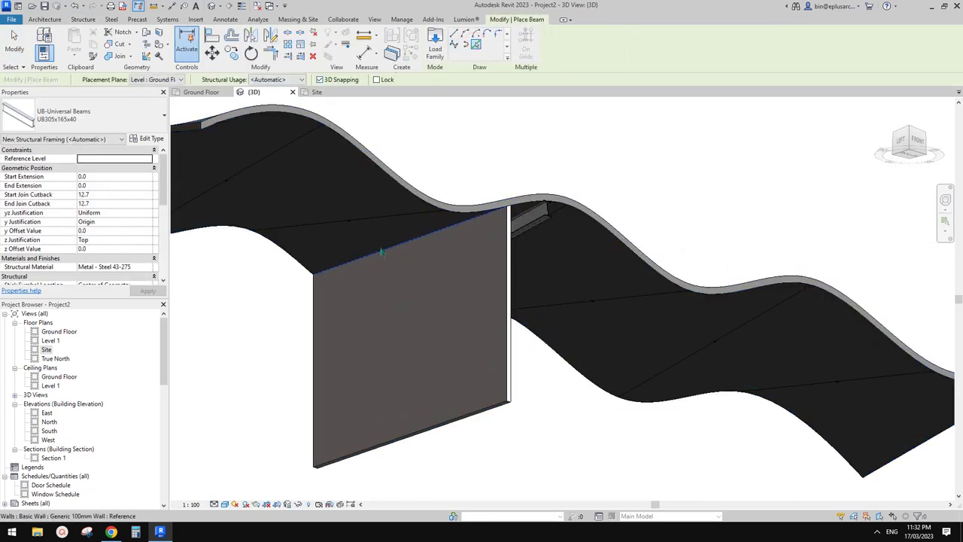
pyautogui.click(387, 255)
pyautogui.click(462, 242)
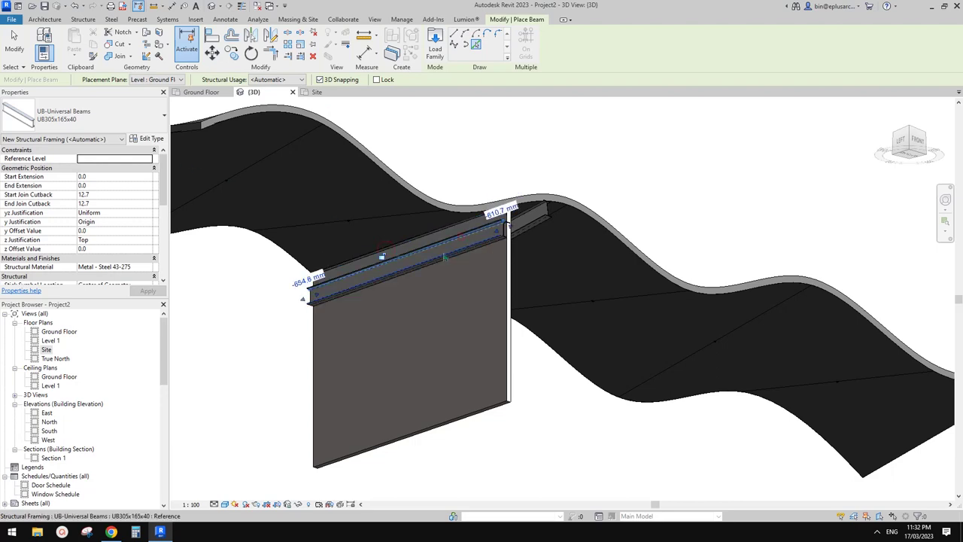
pyautogui.press('Escape')
pyautogui.press('Escape')
pyautogui.click(462, 242)
pyautogui.press('Delete')
pyautogui.keyDown('shift'); pyautogui.moveTo(462, 244); pyautogui.dragTo(517, 244, button='middle'); pyautogui.keyUp('shift')
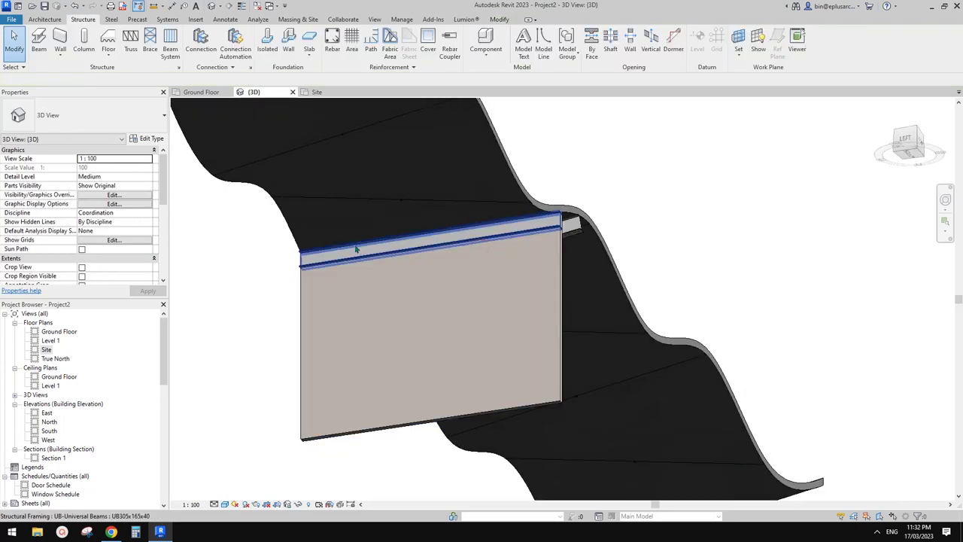
# Compare how the two beams sit beneath the 125 mm roof, seen from the front.
pyautogui.click(443, 180)
pyautogui.moveTo(459, 248)
pyautogui.keyDown('shift'); pyautogui.mouseDown(button='middle')
pyautogui.moveTo(377, 319)
pyautogui.moveTo(366, 279)
pyautogui.moveTo(373, 355)
pyautogui.mouseUp(button='middle'); pyautogui.keyUp('shift')
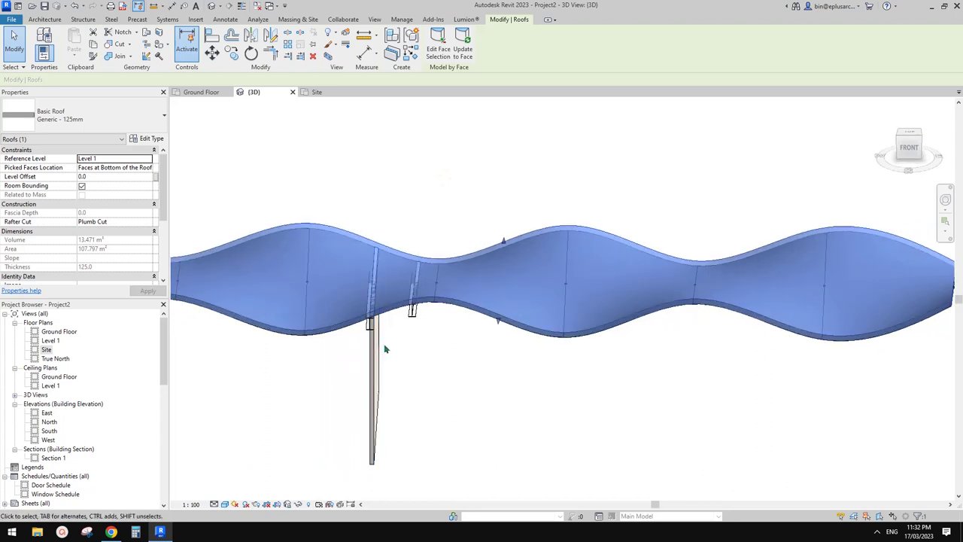
pyautogui.click(396, 332)
pyautogui.click(414, 318)
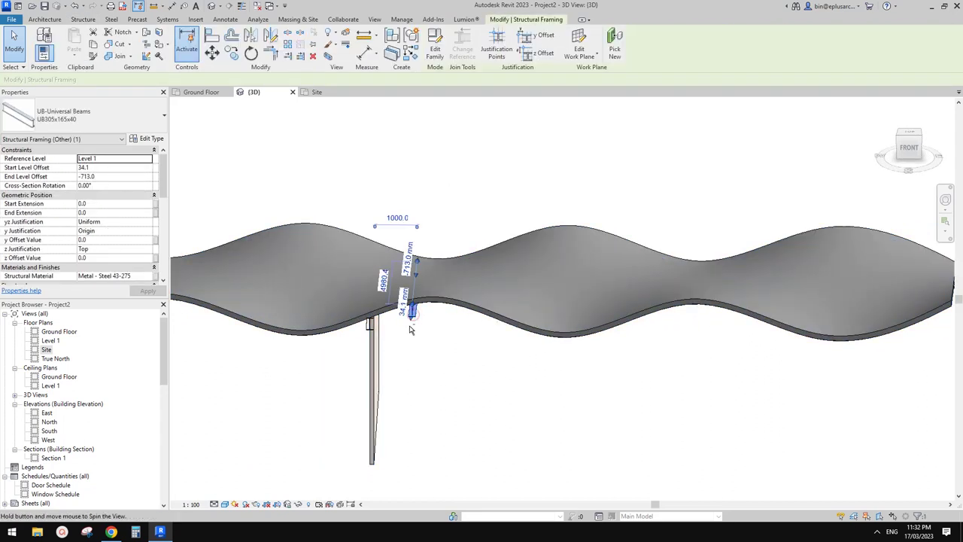
pyautogui.keyDown('shift'); pyautogui.moveTo(413, 317); pyautogui.dragTo(435, 294, button='middle'); pyautogui.keyUp('shift')
pyautogui.press('Escape')
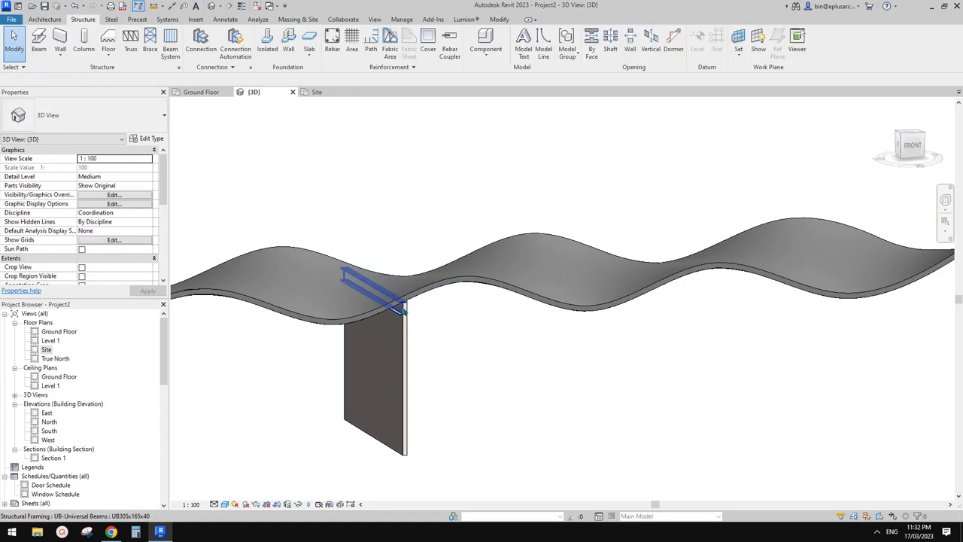
# Delete the beams and the Generic 100mm Wall from beneath the 125 mm roof.
pyautogui.click(402, 315)
pyautogui.press('Delete')
pyautogui.scroll(-1, 415, 315)
pyautogui.keyDown('shift'); pyautogui.moveTo(419, 316); pyautogui.dragTo(422, 294, button='middle'); pyautogui.keyUp('shift')
pyautogui.click(388, 369)
pyautogui.press('Delete')
pyautogui.moveTo(386, 367)
pyautogui.keyDown('shift'); pyautogui.mouseDown(button='middle')
pyautogui.moveTo(471, 339)
pyautogui.moveTo(468, 331)
pyautogui.moveTo(488, 347)
pyautogui.moveTo(456, 352)
pyautogui.moveTo(451, 364)
pyautogui.mouseUp(button='middle'); pyautogui.keyUp('shift')
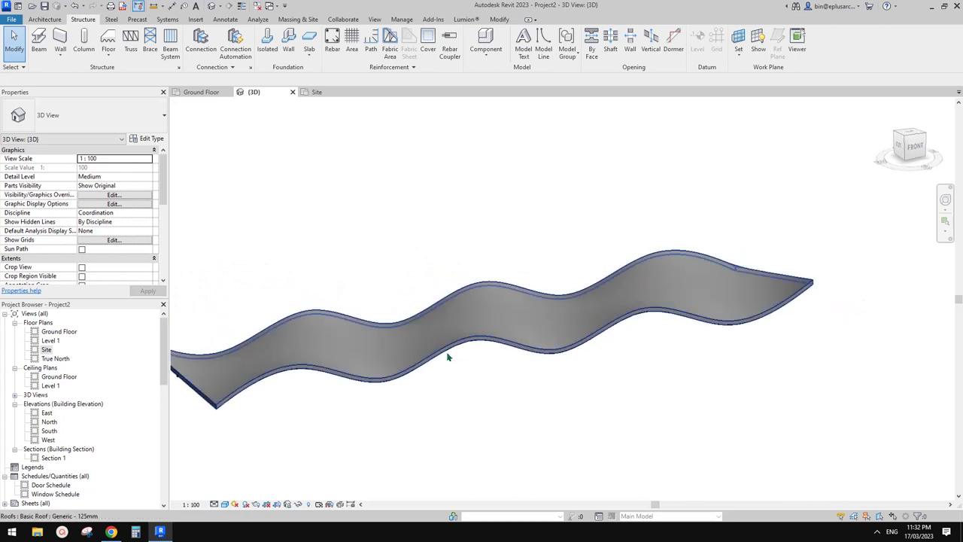
pyautogui.moveTo(448, 353); pyautogui.dragTo(440, 347, button='middle')
# Look through the new family templates as far as the Metric Generic Model ones, without creating a family.
pyautogui.click(13, 20)
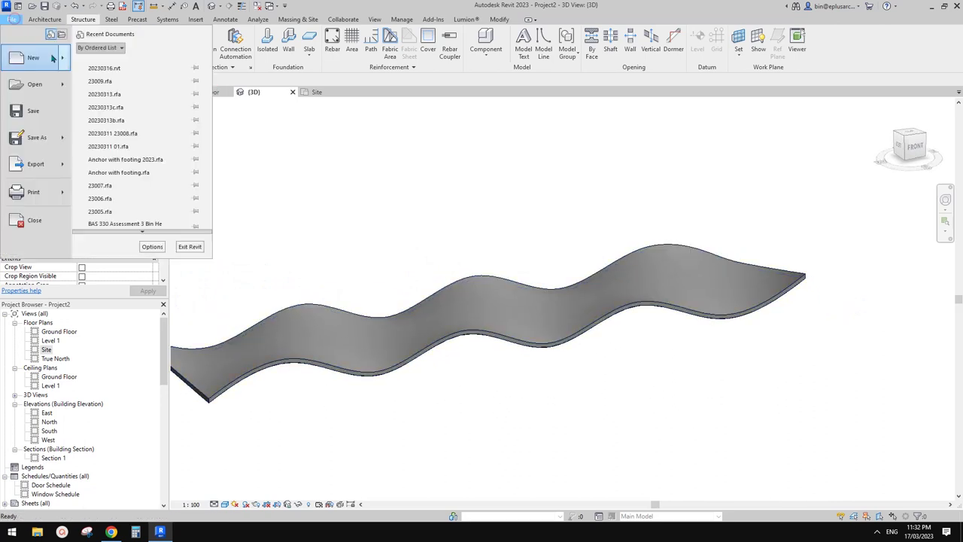
pyautogui.moveTo(62, 59)
pyautogui.click(98, 84)
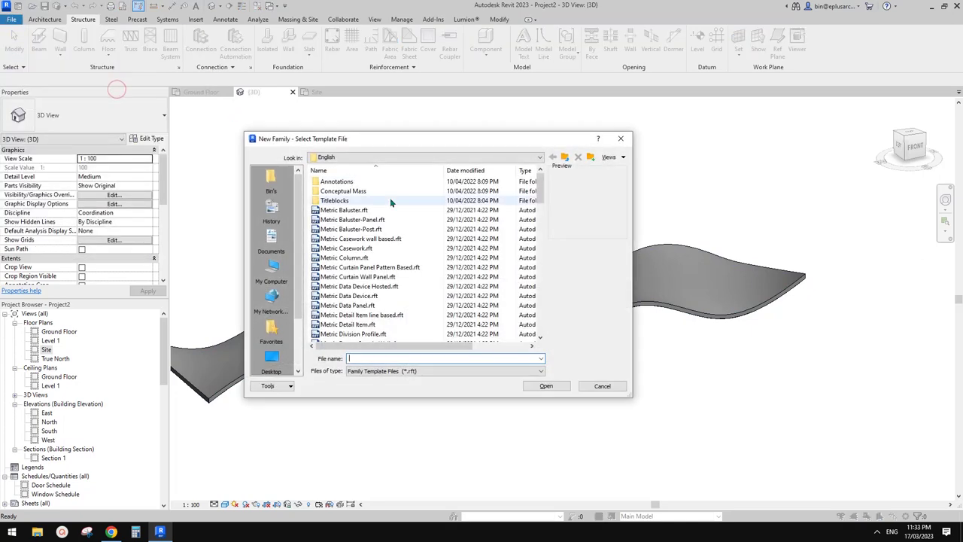
pyautogui.click(541, 218)
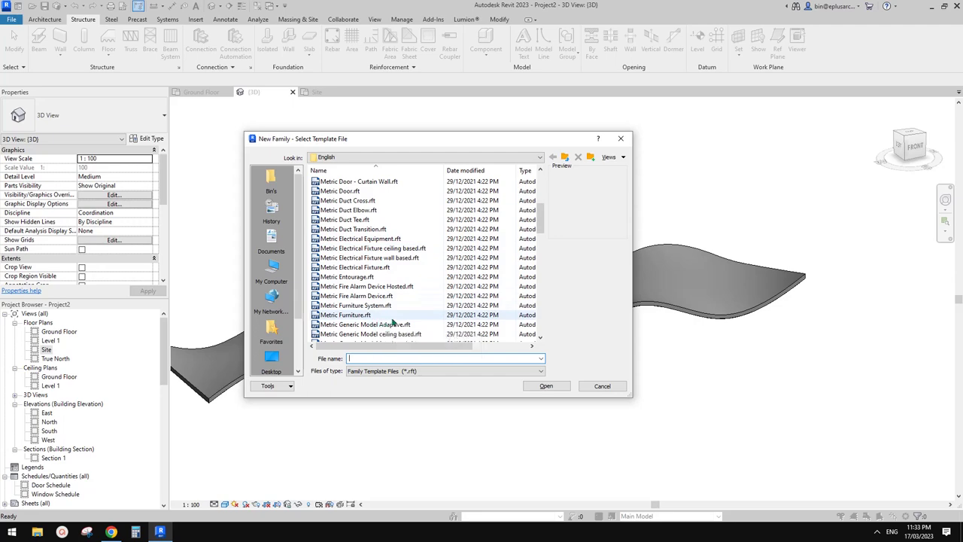
pyautogui.moveTo(540, 228); pyautogui.dragTo(542, 234)
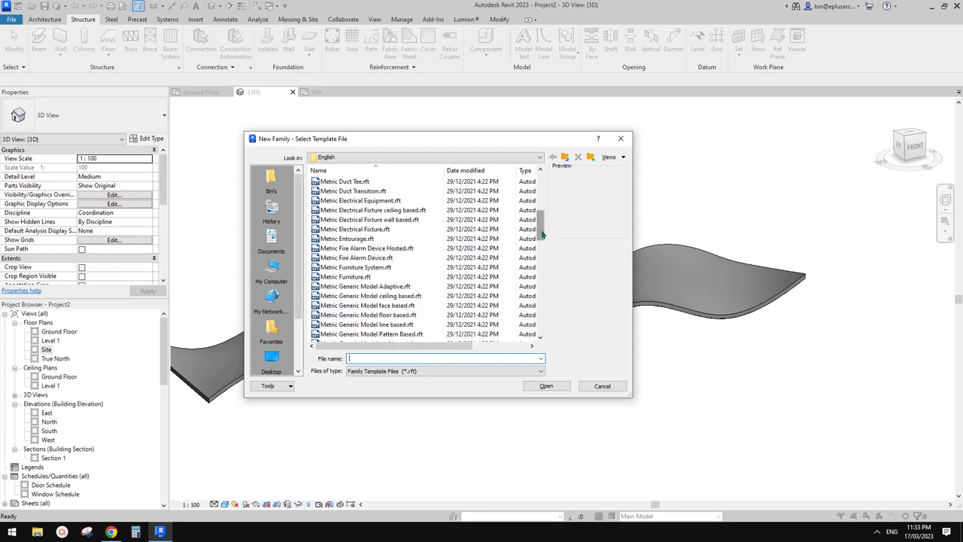
pyautogui.press('Escape')
# Temporarily hide the 125 mm roof and select the wavy generic model beneath it.
pyautogui.click(570, 313)
pyautogui.press('h')
pyautogui.press('h')
pyautogui.keyDown('shift'); pyautogui.moveTo(569, 311); pyautogui.dragTo(555, 189, button='middle'); pyautogui.keyUp('shift')
pyautogui.click(480, 342)
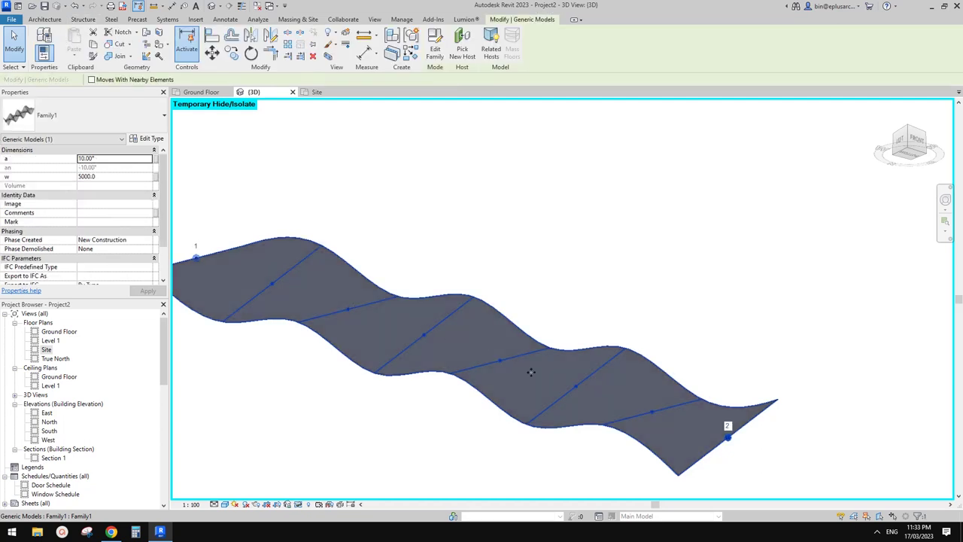
pyautogui.moveTo(433, 318); pyautogui.dragTo(469, 271, button='middle')
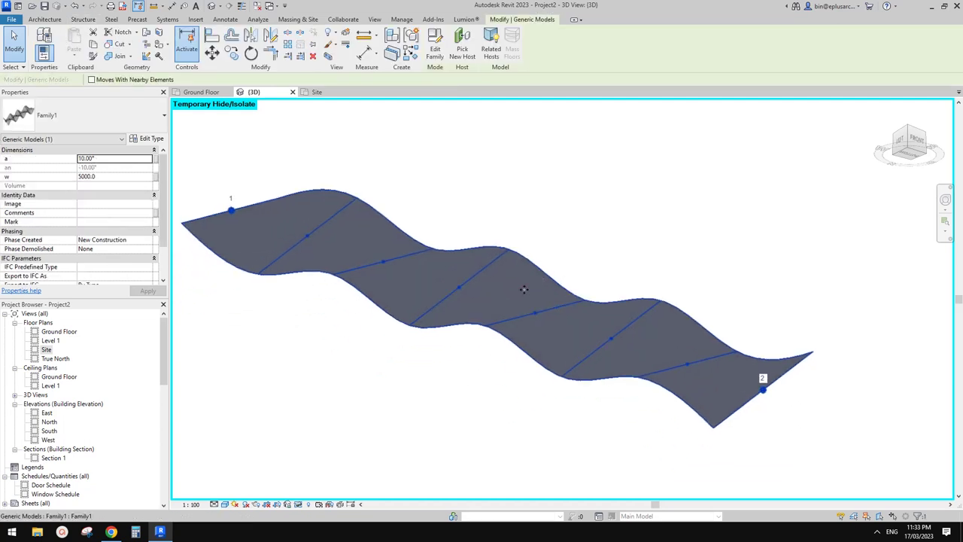
# Open the wavy generic model's family, Family1, for editing.
pyautogui.press('Escape')
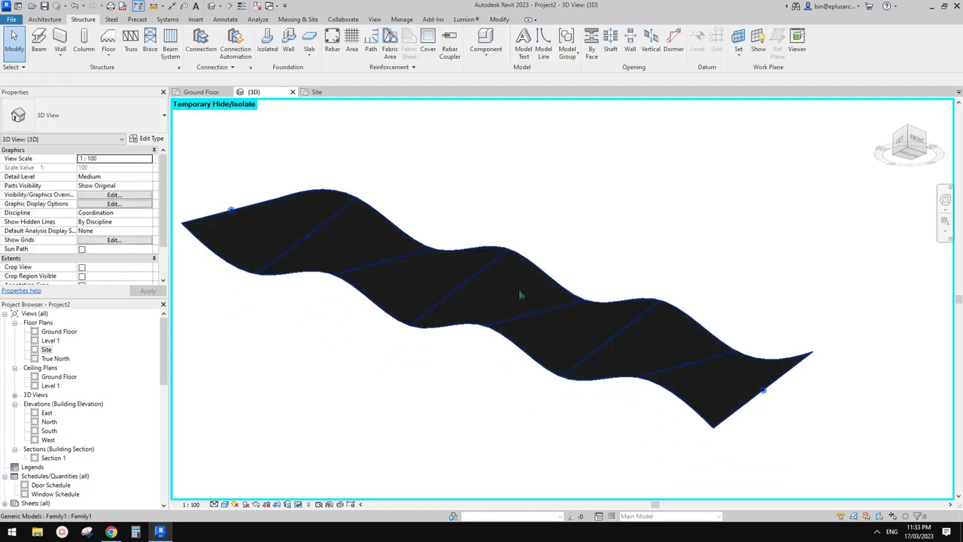
pyautogui.click(520, 294)
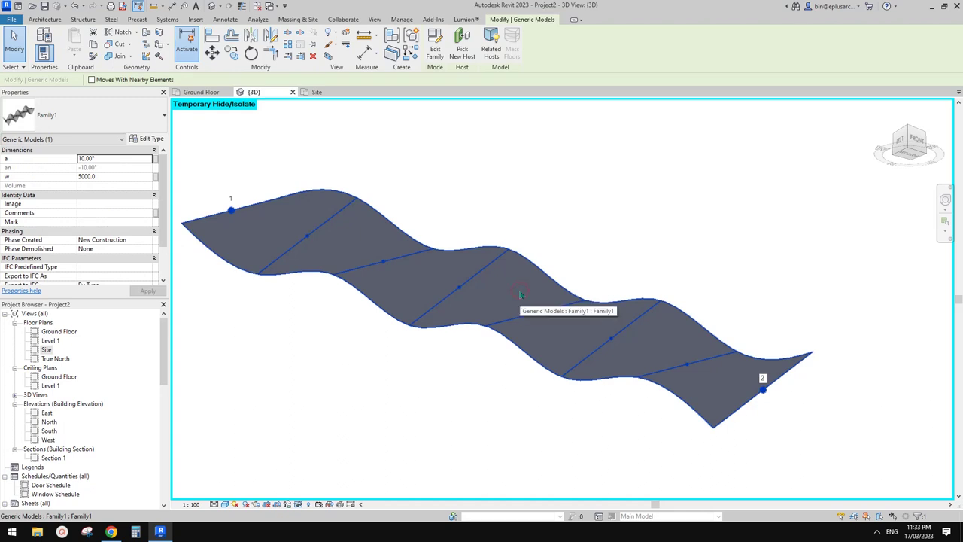
pyautogui.moveTo(520, 295)
pyautogui.keyDown('shift'); pyautogui.mouseDown(button='middle')
pyautogui.moveTo(454, 413)
pyautogui.moveTo(492, 365)
pyautogui.moveTo(506, 395)
pyautogui.mouseUp(button='middle'); pyautogui.keyUp('shift')
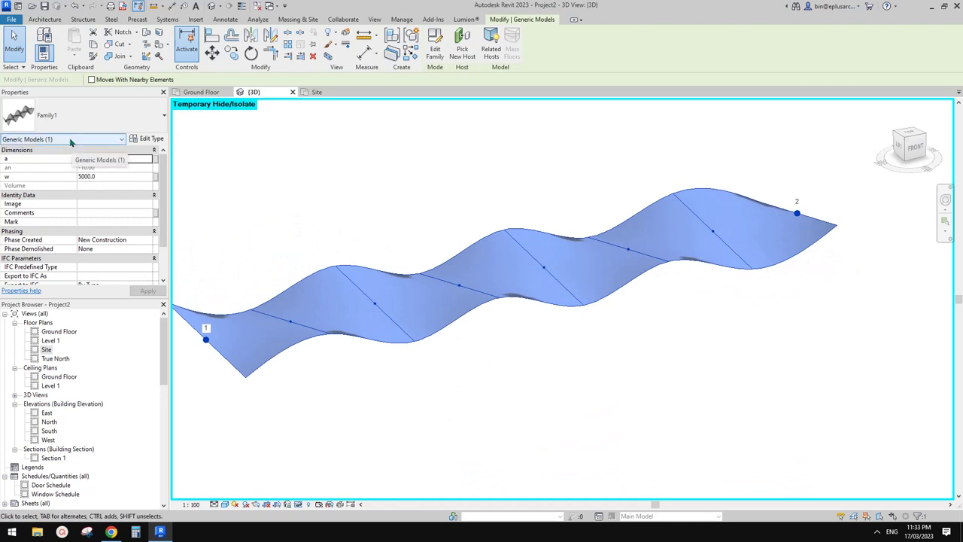
pyautogui.press('Escape')
pyautogui.click(496, 277)
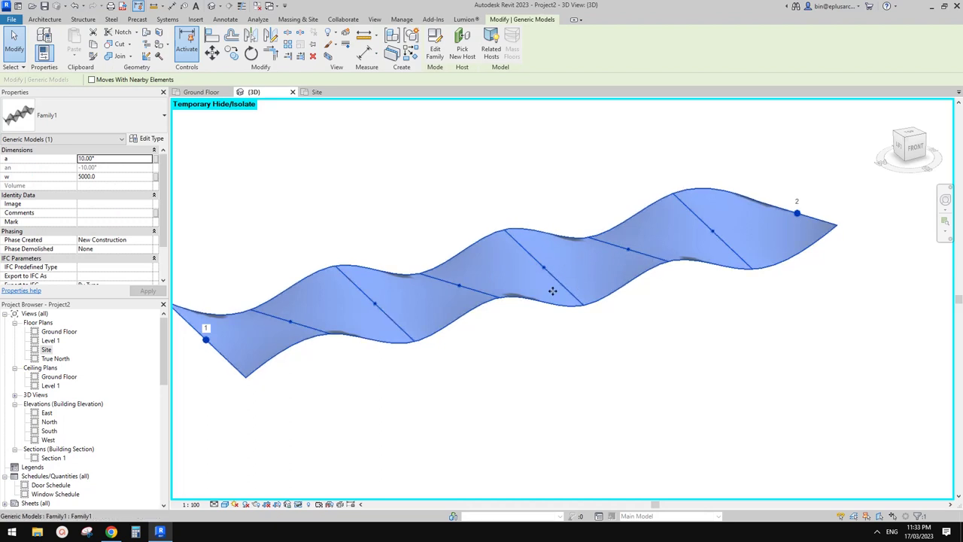
pyautogui.moveTo(565, 311); pyautogui.dragTo(554, 316, button='middle')
pyautogui.press('Escape')
pyautogui.click(502, 275)
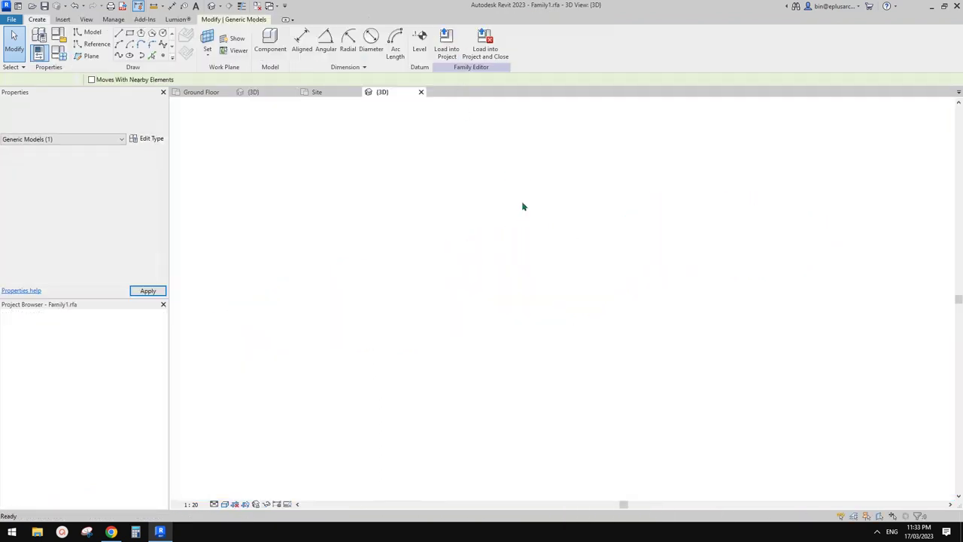
pyautogui.scroll(1, 547, 328)
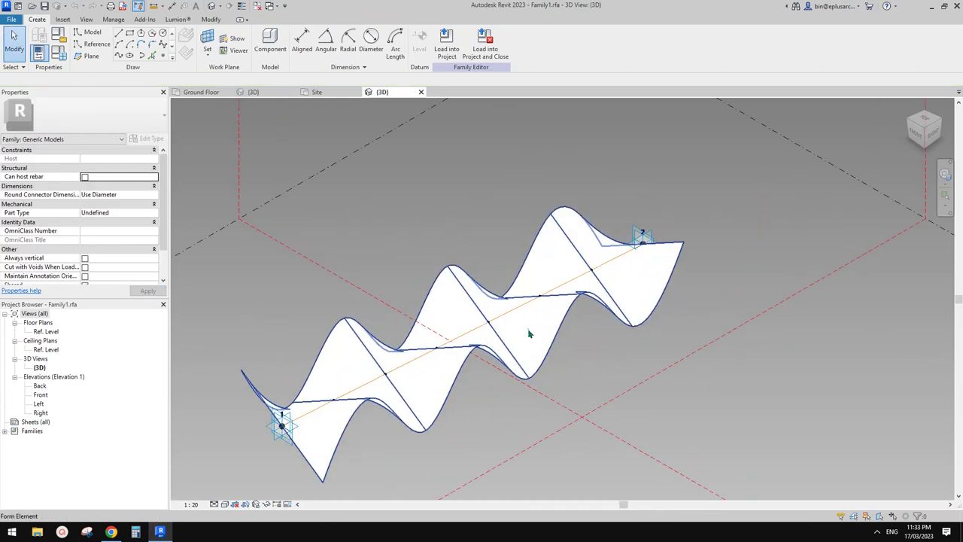
# Divide the surface of the wavy form and turn off its U grid.
pyautogui.click(529, 333)
pyautogui.keyDown('shift'); pyautogui.moveTo(503, 307); pyautogui.dragTo(527, 293, button='middle'); pyautogui.keyUp('shift')
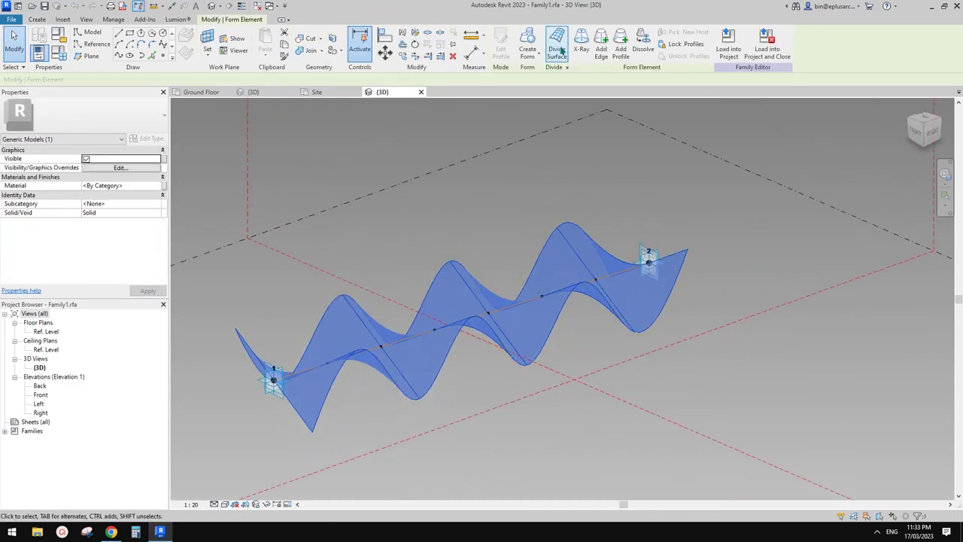
pyautogui.keyDown('shift'); pyautogui.moveTo(561, 135); pyautogui.dragTo(569, 206, button='middle'); pyautogui.keyUp('shift')
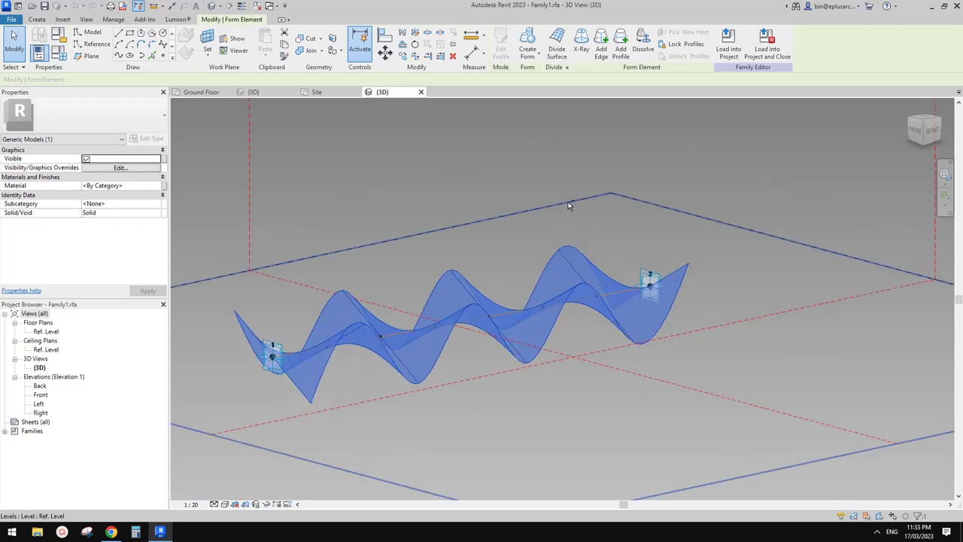
pyautogui.click(557, 51)
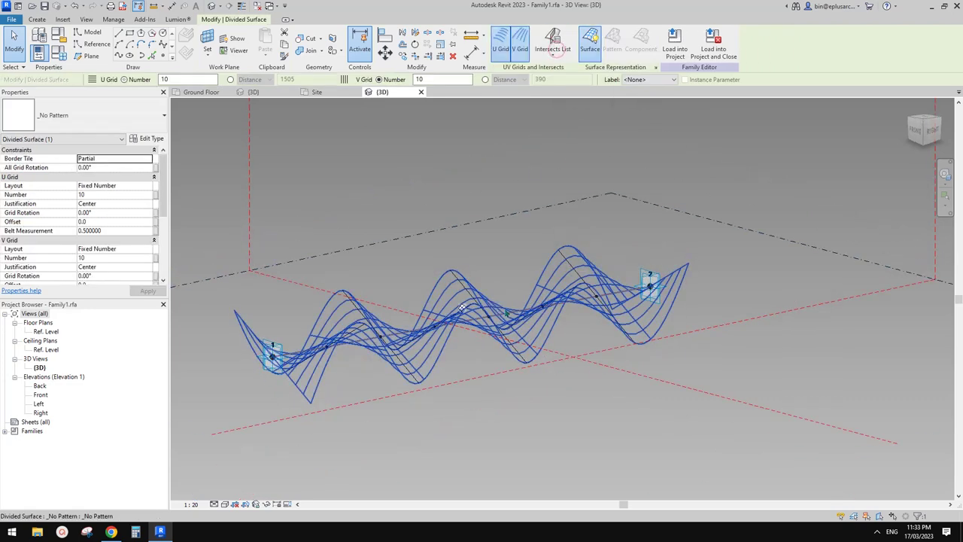
pyautogui.keyDown('shift'); pyautogui.moveTo(462, 289); pyautogui.dragTo(473, 403, button='middle'); pyautogui.keyUp('shift')
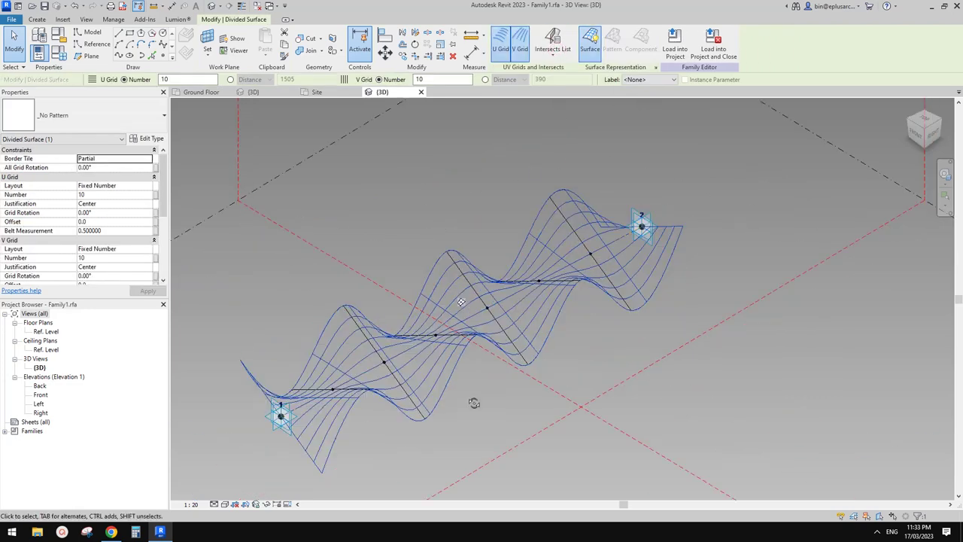
pyautogui.click(498, 47)
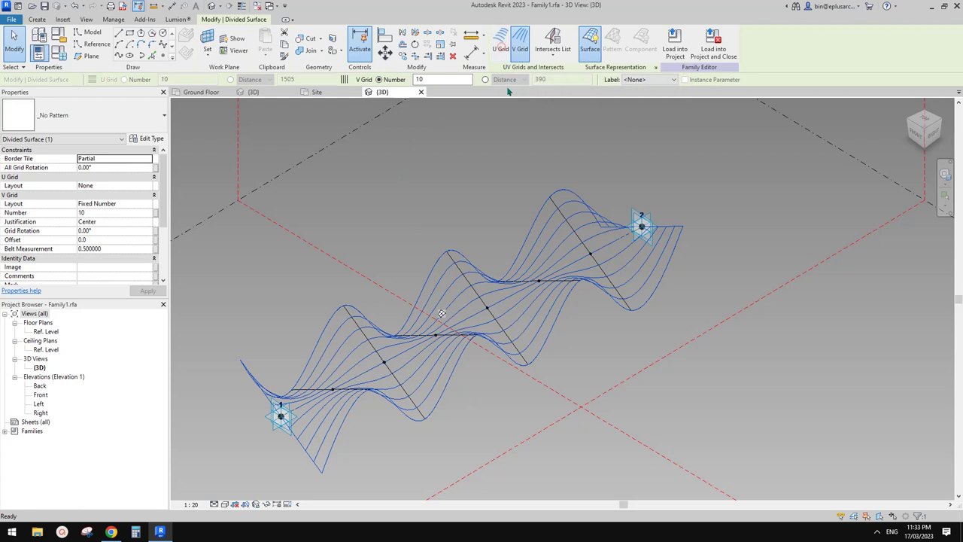
# Turn the divided surface's V grid off and its U grid on, with a U grid number of 50.
pyautogui.click(498, 47)
pyautogui.click(527, 49)
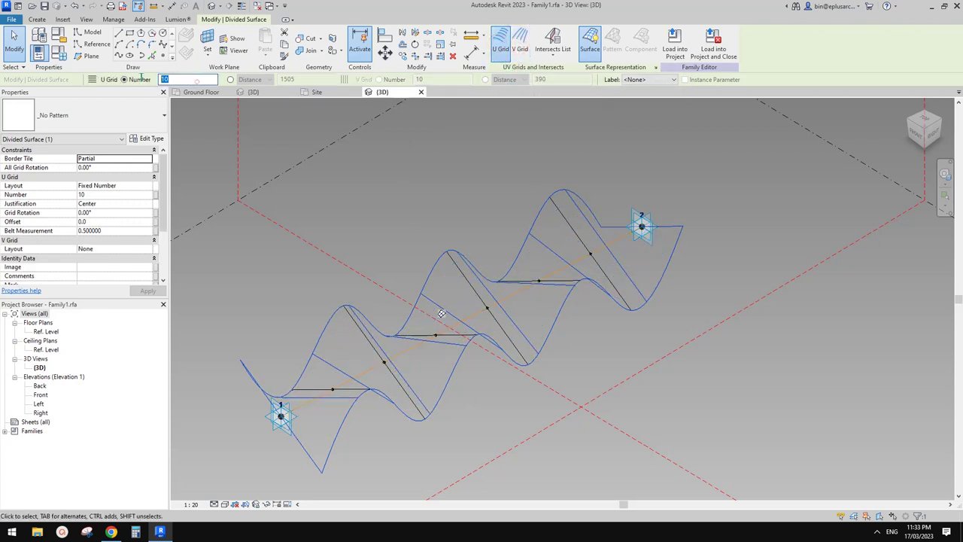
pyautogui.write('0')
pyautogui.press('Return')
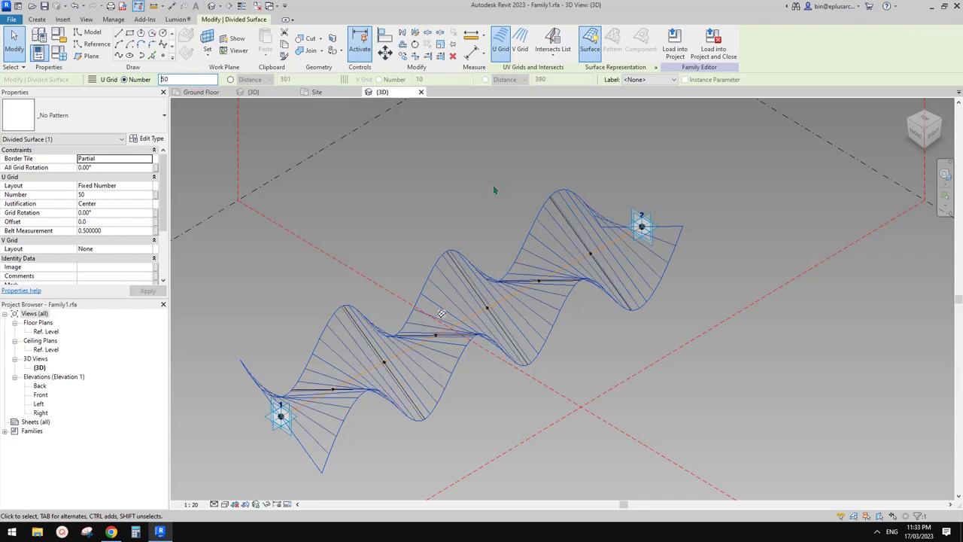
pyautogui.keyDown('shift'); pyautogui.moveTo(442, 313); pyautogui.dragTo(447, 301, button='middle'); pyautogui.keyUp('shift')
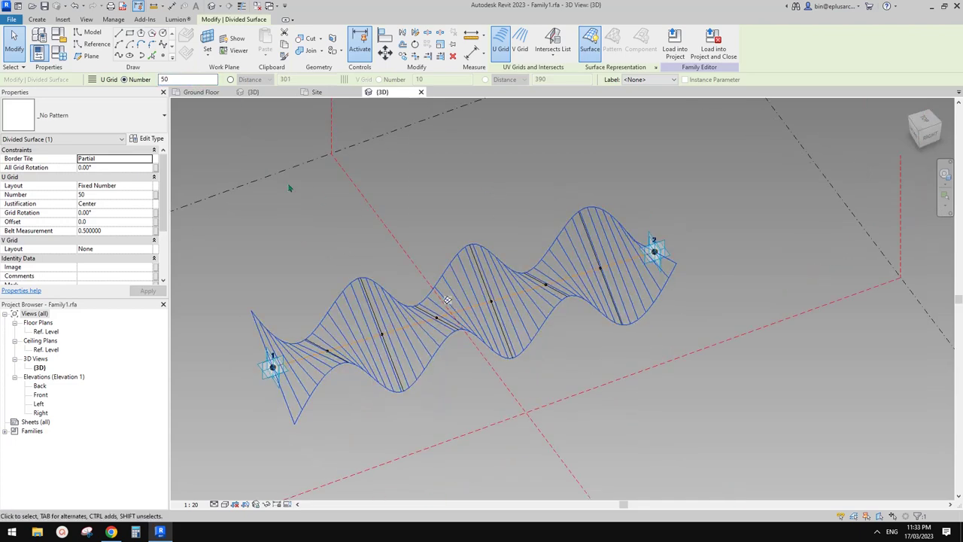
# Apply the Rectangle Checkerboard pattern to the wavy divided surface.
pyautogui.click(119, 114)
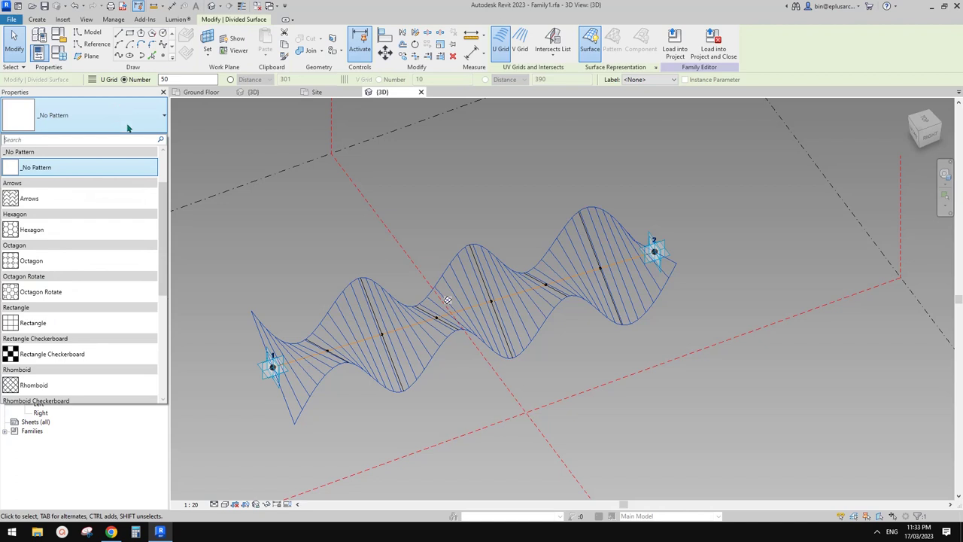
pyautogui.scroll(-5, 144, 323)
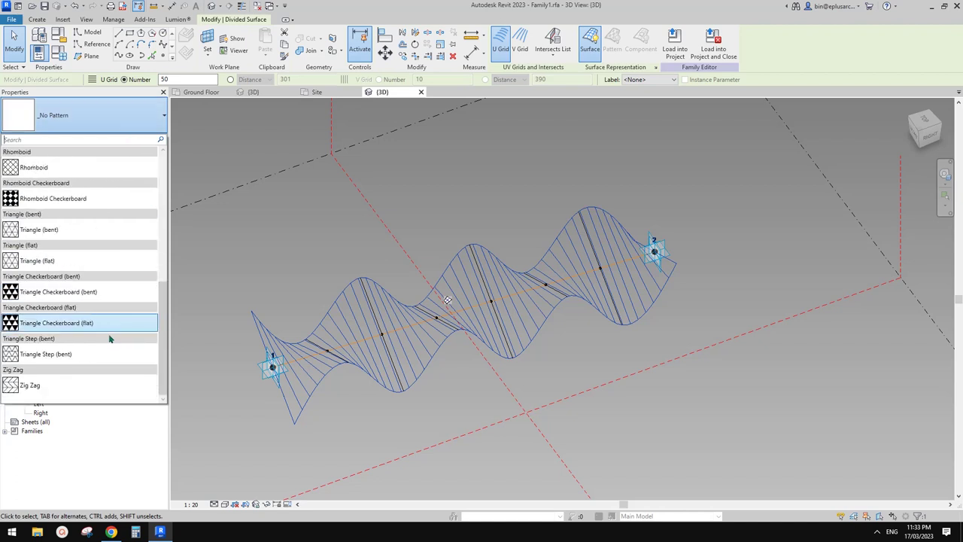
pyautogui.scroll(3, 104, 331)
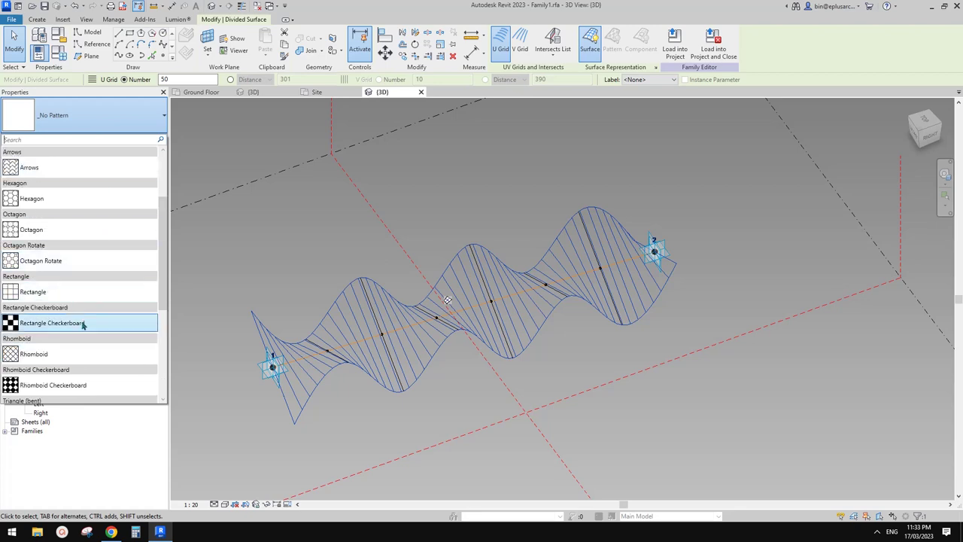
pyautogui.click(83, 324)
pyautogui.press('Escape')
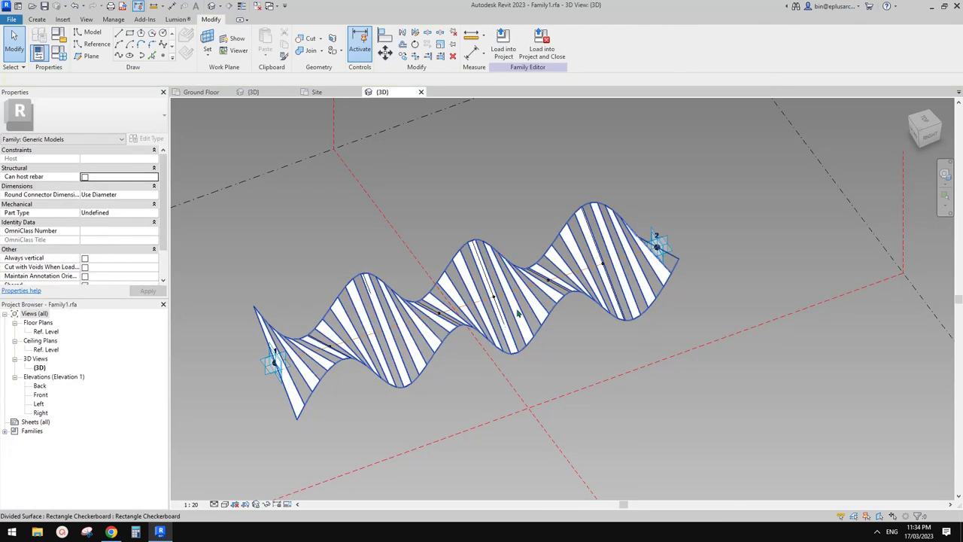
pyautogui.moveTo(517, 315)
pyautogui.keyDown('shift'); pyautogui.mouseDown(button='middle')
pyautogui.moveTo(526, 285)
pyautogui.moveTo(496, 253)
pyautogui.moveTo(521, 268)
pyautogui.moveTo(503, 273)
pyautogui.mouseUp(button='middle'); pyautogui.keyUp('shift')
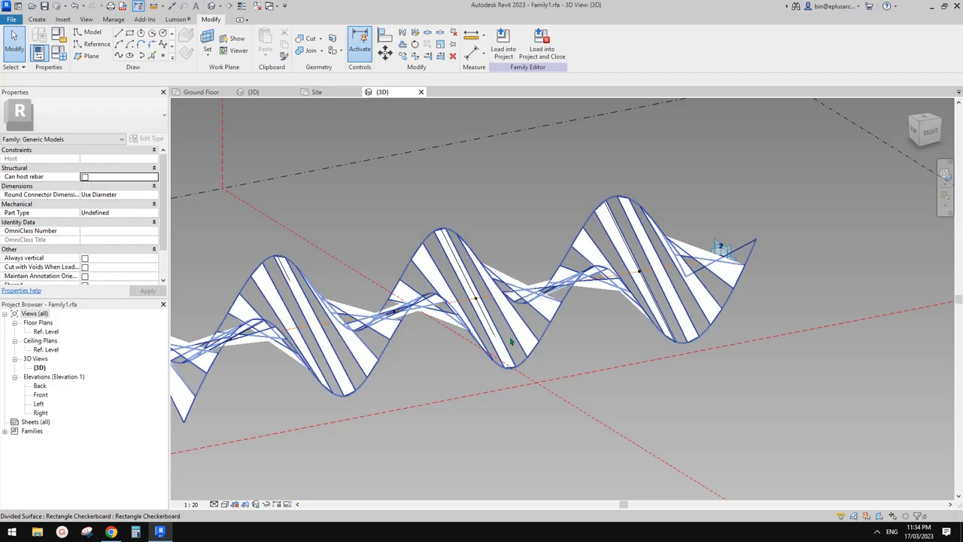
# Switch to Chrome to check the reference photo of the wavy timber roof, and return to the Revit family.
pyautogui.click(110, 531)
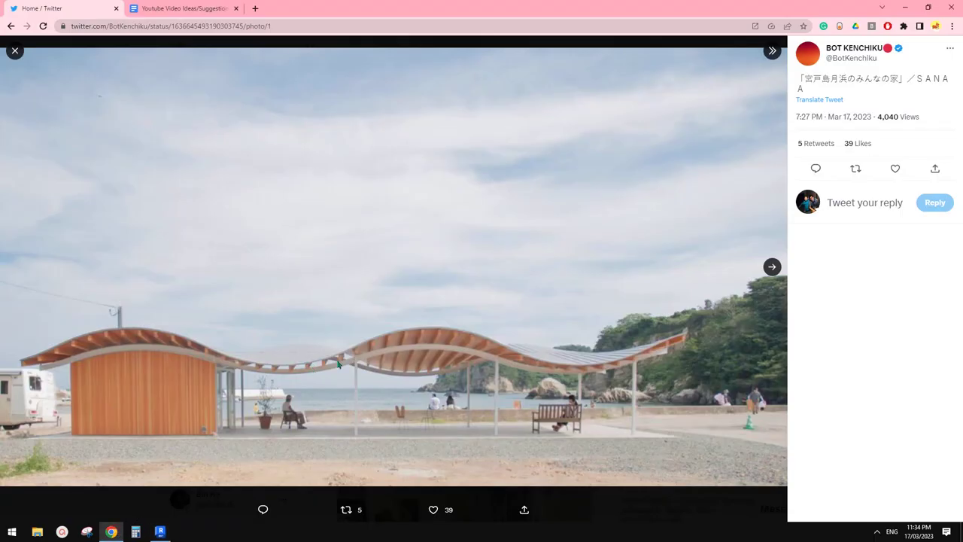
pyautogui.click(157, 529)
pyautogui.keyDown('shift'); pyautogui.moveTo(526, 357); pyautogui.dragTo(570, 344, button='middle'); pyautogui.keyUp('shift')
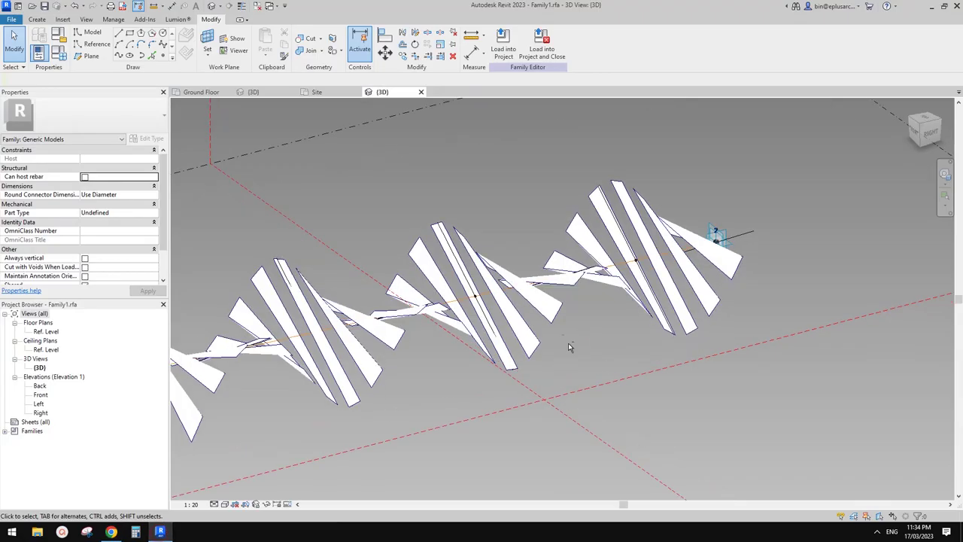
# Delete the checkerboard-patterned divided surface so only the plain wavy form remains.
pyautogui.click(526, 328)
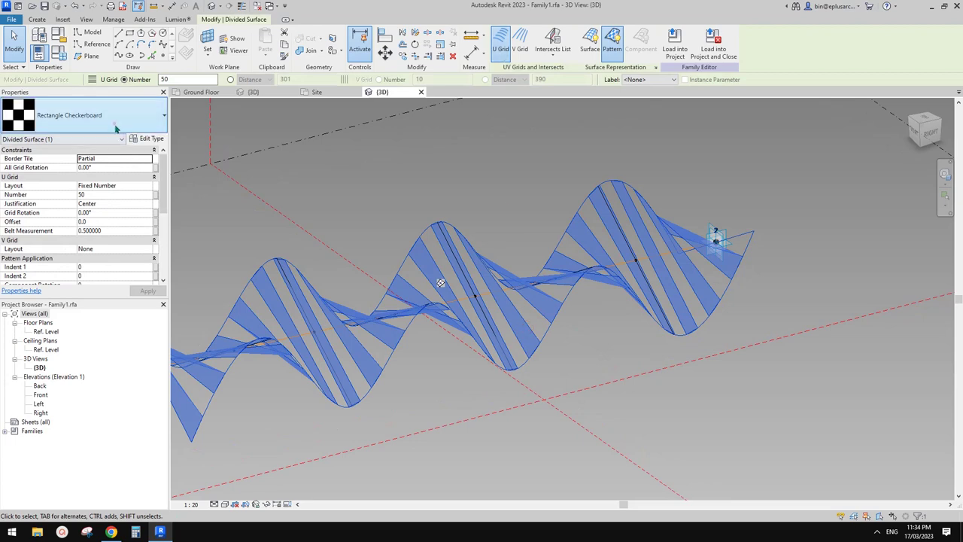
pyautogui.click(75, 115)
pyautogui.press('Escape')
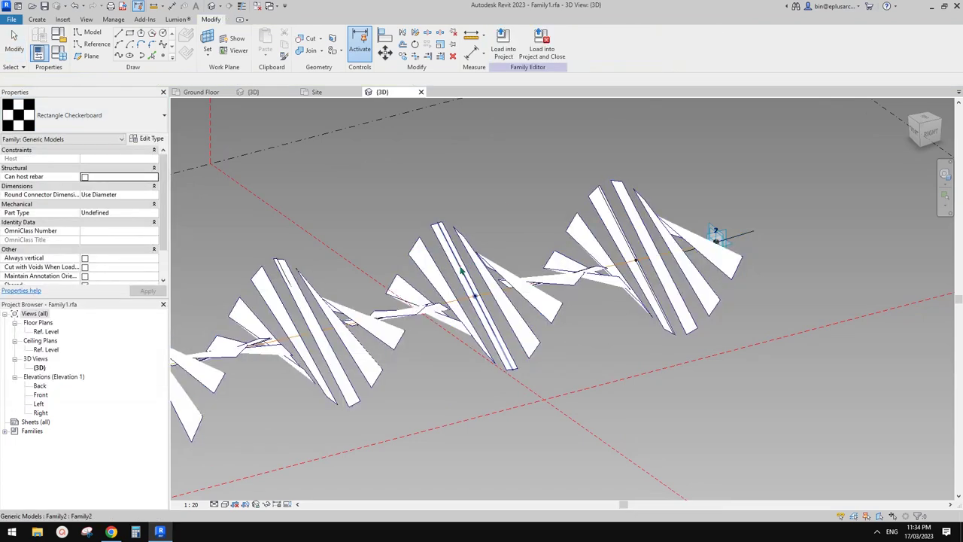
pyautogui.click(459, 266)
pyautogui.press('Delete')
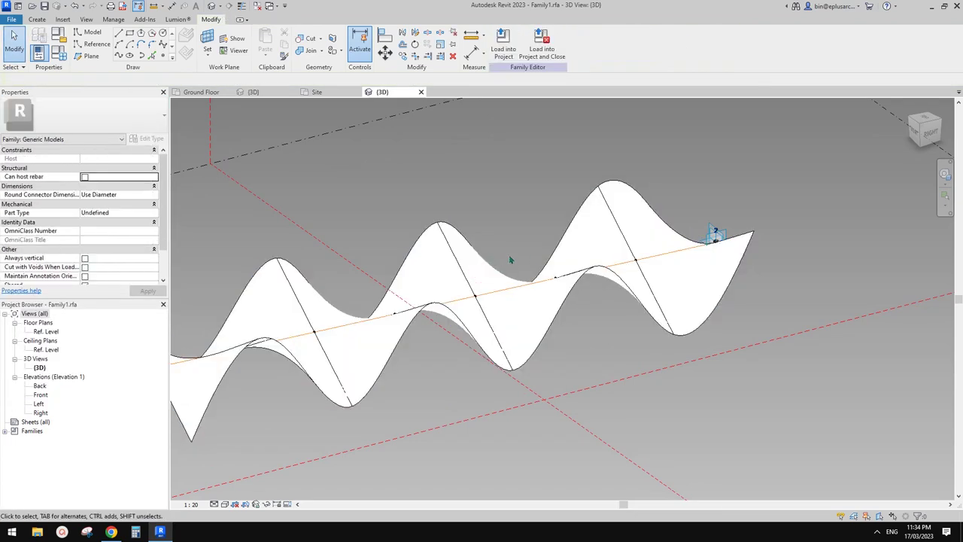
pyautogui.scroll(-1, 509, 254)
pyautogui.scroll(1, 475, 269)
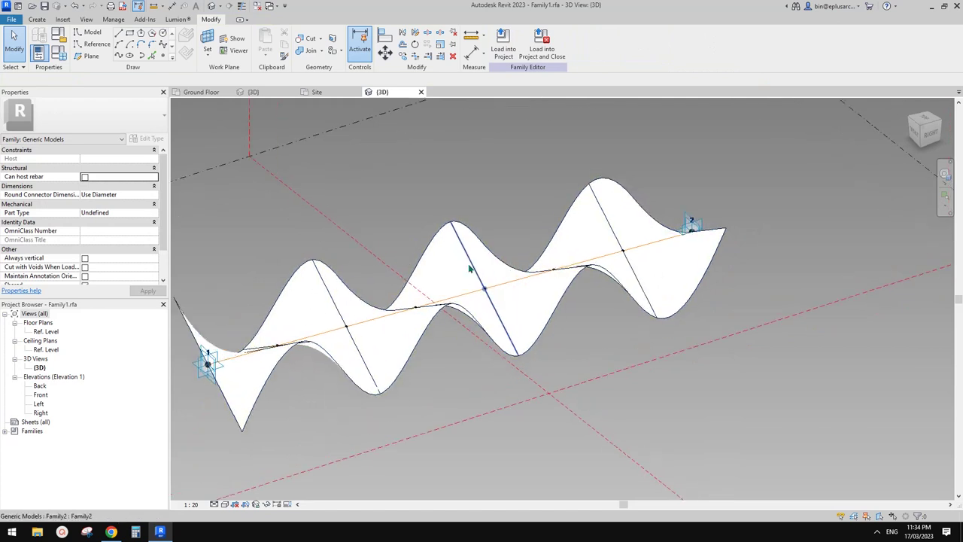
pyautogui.keyDown('shift'); pyautogui.moveTo(471, 269); pyautogui.dragTo(465, 278, button='middle'); pyautogui.keyUp('shift')
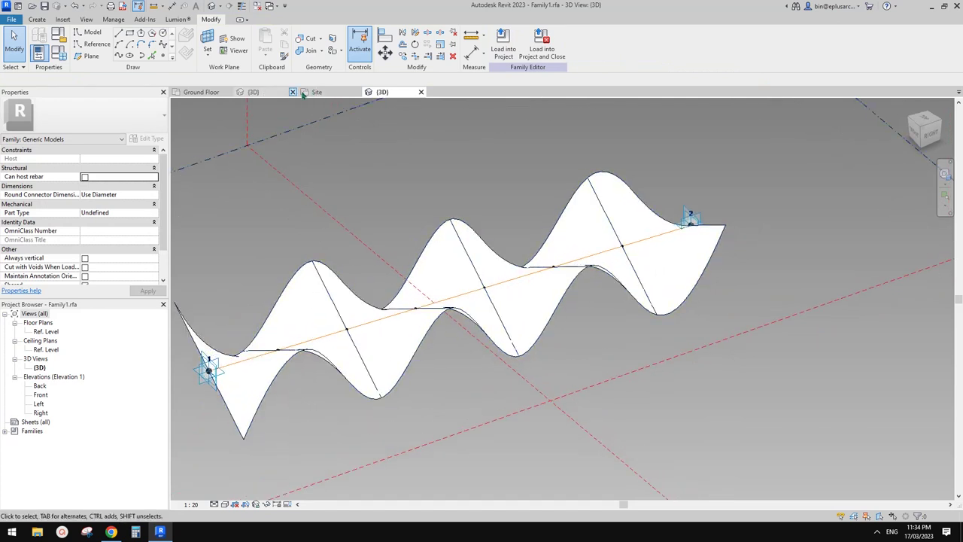
# Close the inactive views and create a new family from the Metric Generic Model Adaptive template.
pyautogui.click(257, 6)
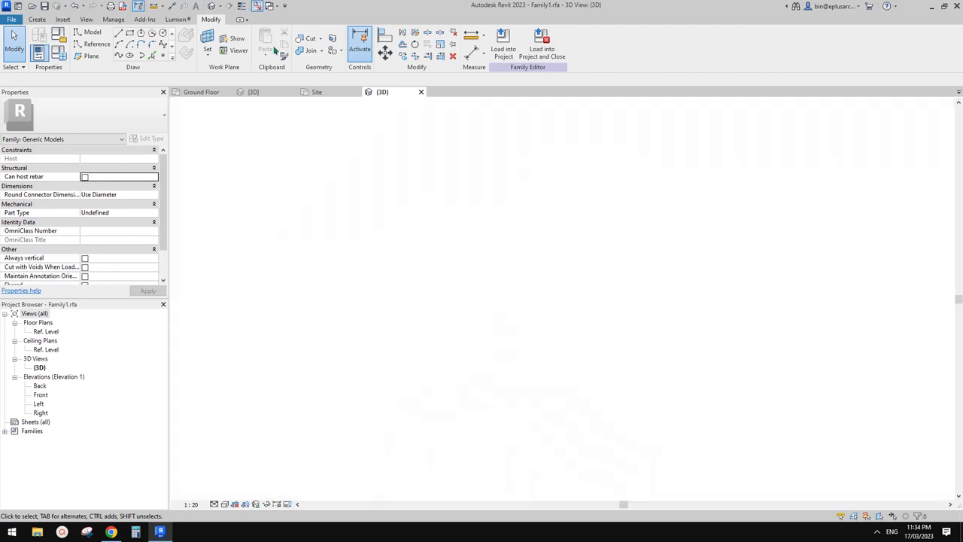
pyautogui.click(11, 19)
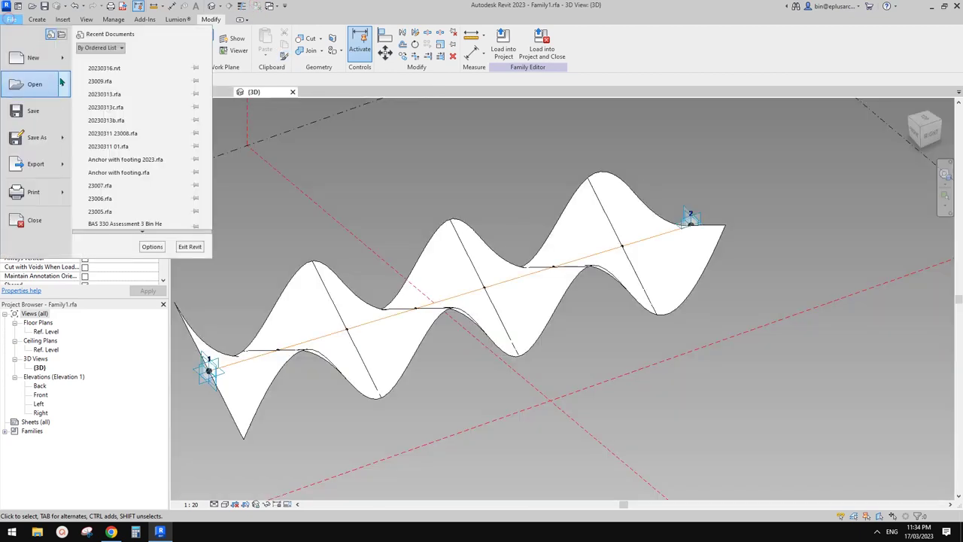
pyautogui.moveTo(17, 43)
pyautogui.click(140, 90)
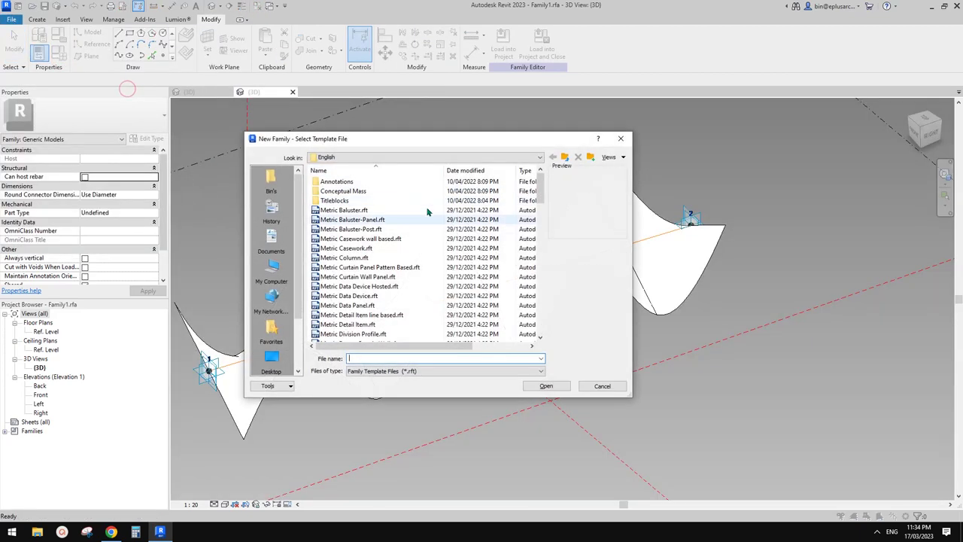
pyautogui.click(539, 227)
pyautogui.click(542, 251)
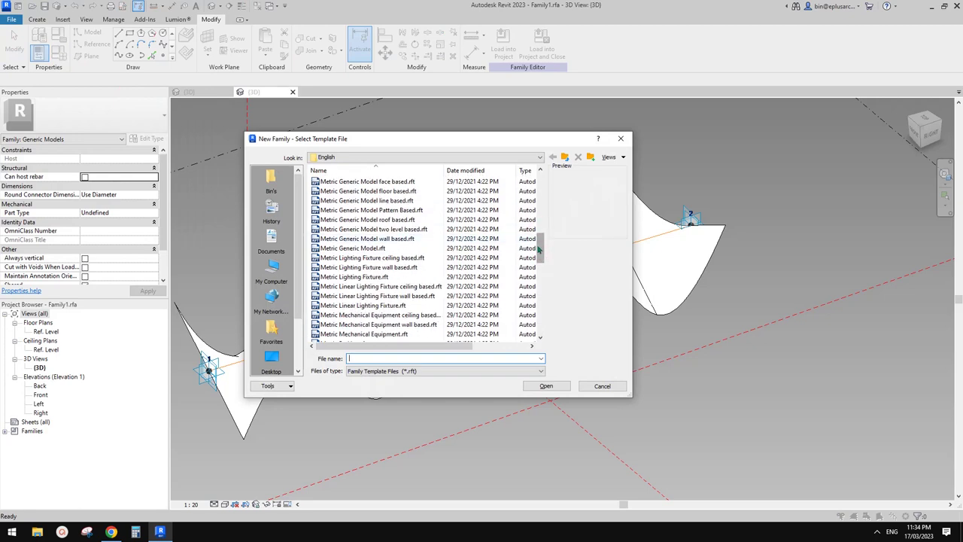
pyautogui.moveTo(539, 250); pyautogui.dragTo(541, 240)
pyautogui.doubleClick(400, 208)
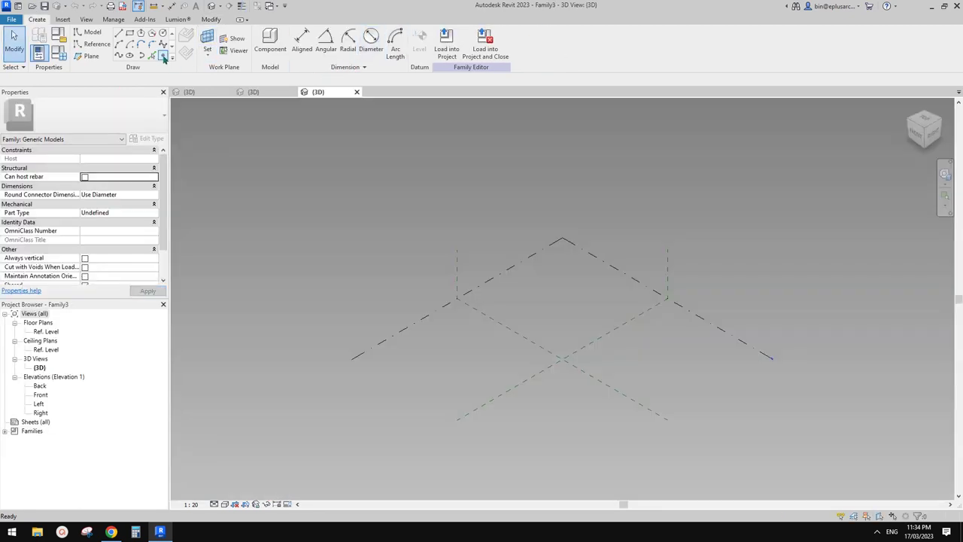
# Place two reference points on the reference level and make both of them adaptive.
pyautogui.click(163, 57)
pyautogui.click(575, 303)
pyautogui.press('Escape')
pyautogui.press('Escape')
pyautogui.moveTo(402, 273); pyautogui.dragTo(630, 376)
pyautogui.click(551, 47)
pyautogui.keyDown('shift'); pyautogui.moveTo(559, 131); pyautogui.dragTo(412, 341, button='middle'); pyautogui.keyUp('shift')
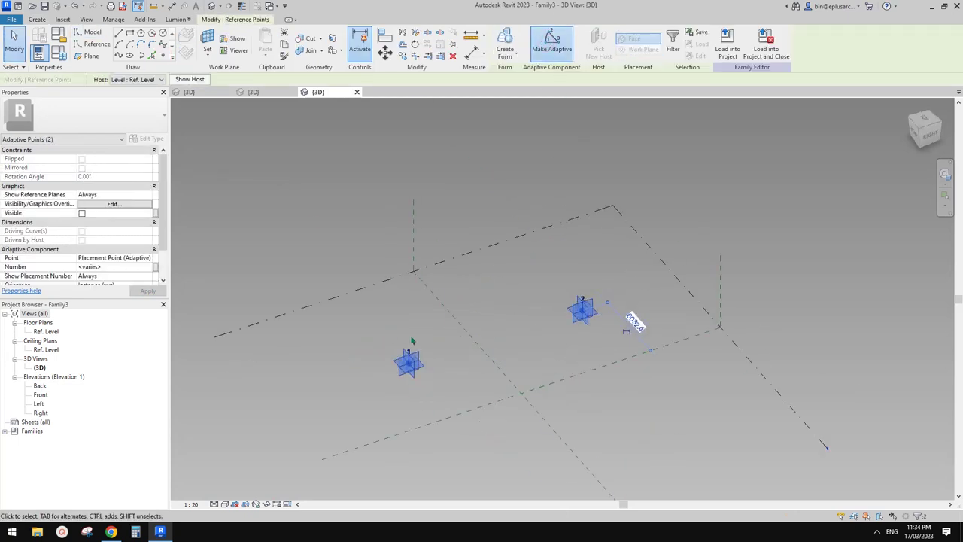
# Connect the two adaptive points with a line through them and turn it into a reference line.
pyautogui.click(119, 57)
pyautogui.click(87, 231)
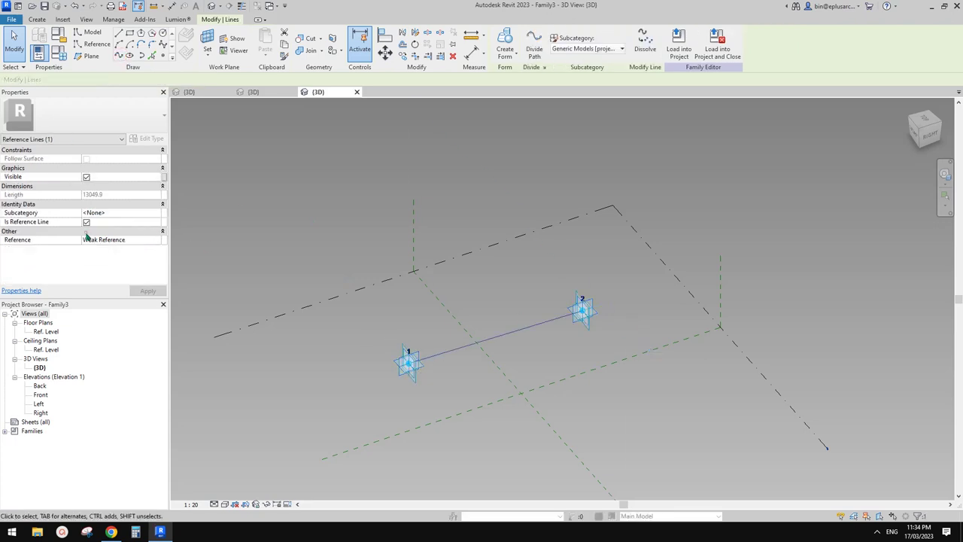
pyautogui.click(359, 237)
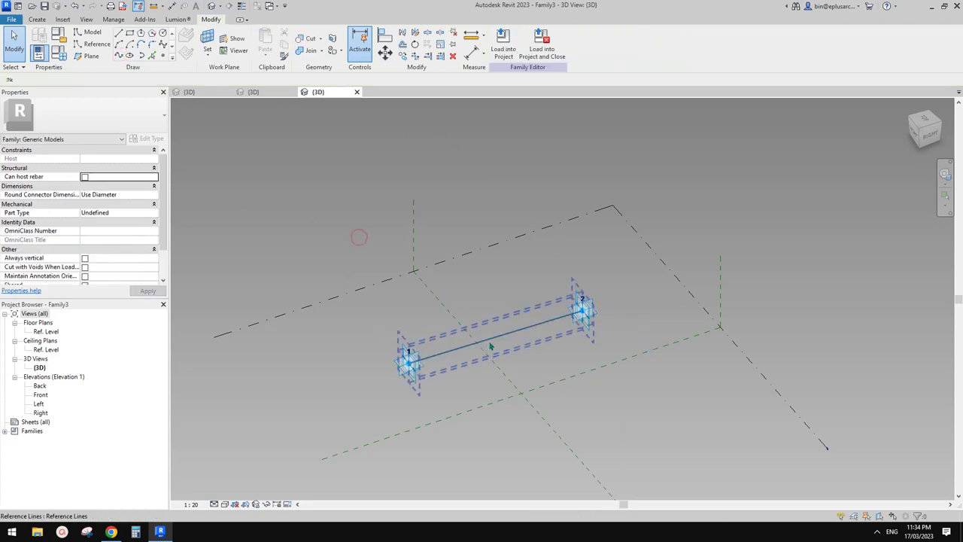
pyautogui.click(489, 340)
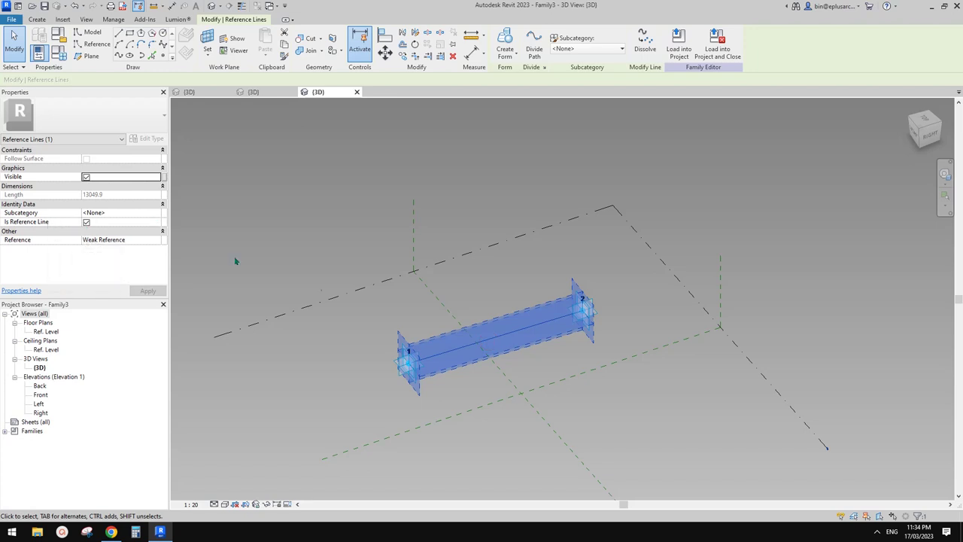
pyautogui.scroll(4, 493, 337)
pyautogui.press('Escape')
pyautogui.keyDown('shift'); pyautogui.moveTo(513, 335); pyautogui.dragTo(522, 331, button='middle'); pyautogui.keyUp('shift')
pyautogui.moveTo(522, 332); pyautogui.dragTo(517, 333, button='middle')
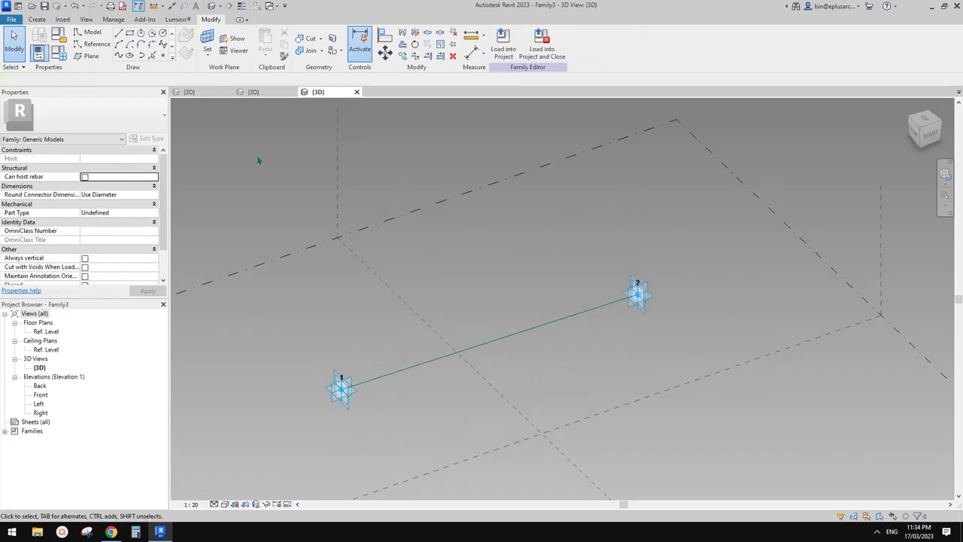
pyautogui.moveTo(405, 252); pyautogui.dragTo(398, 235, button='middle')
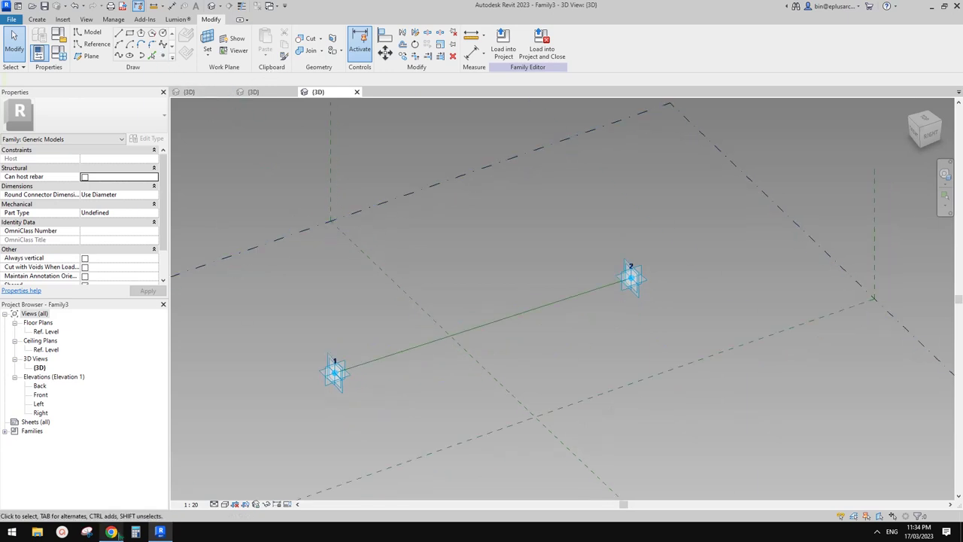
# Switch to Chrome to read the thickness parameter question in the Youtube Video Ideas/Suggestion document, and return to the Revit family.
pyautogui.click(111, 532)
pyautogui.click(181, 9)
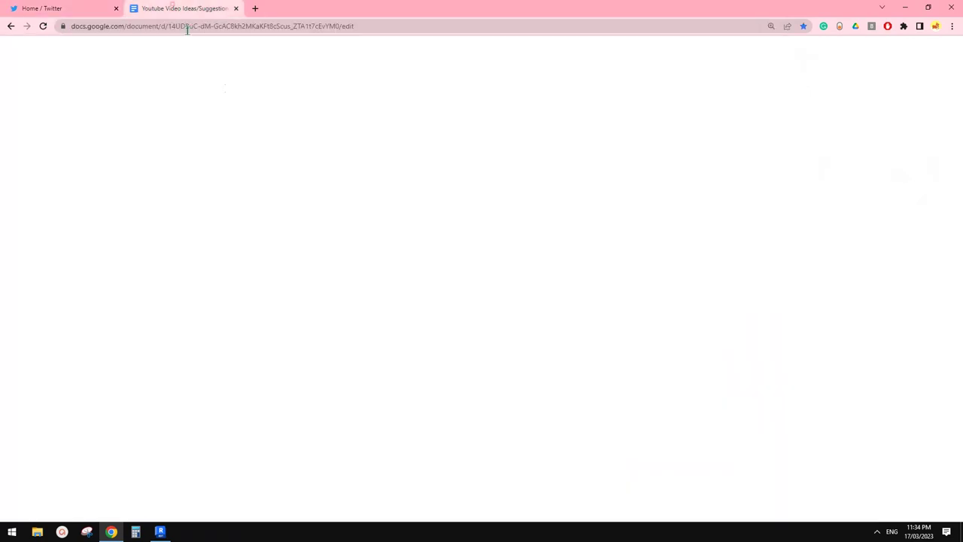
pyautogui.scroll(4, 481, 304)
pyautogui.scroll(8, 469, 301)
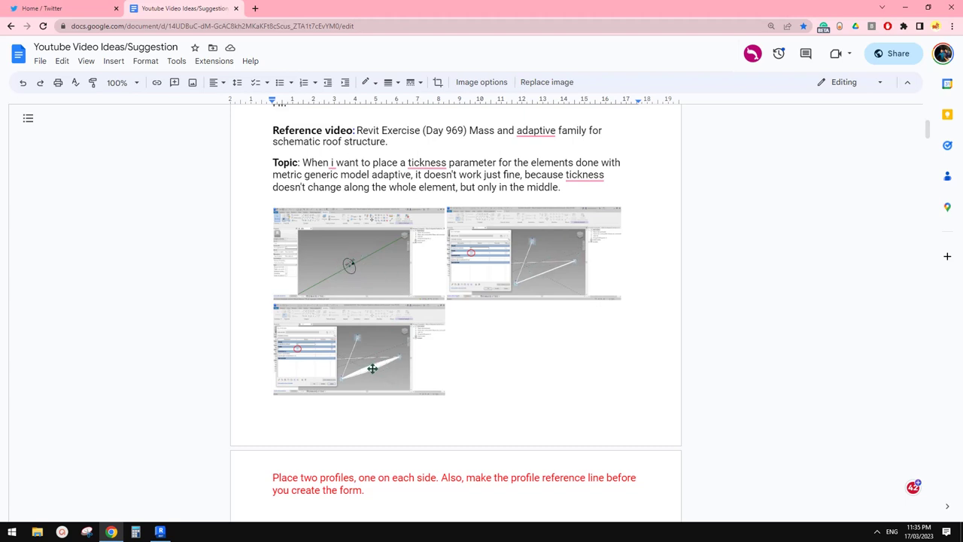
pyautogui.scroll(1, 369, 370)
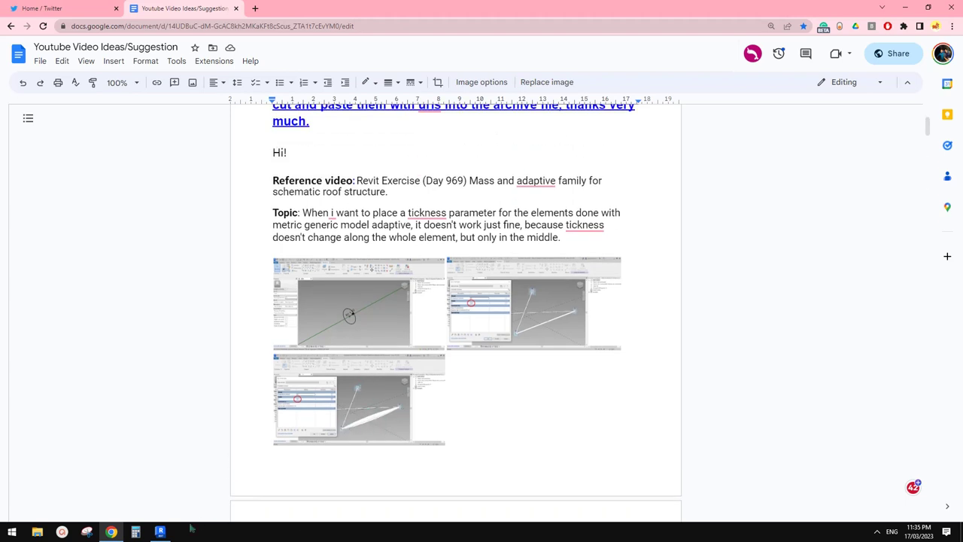
pyautogui.click(160, 532)
pyautogui.scroll(2, 438, 304)
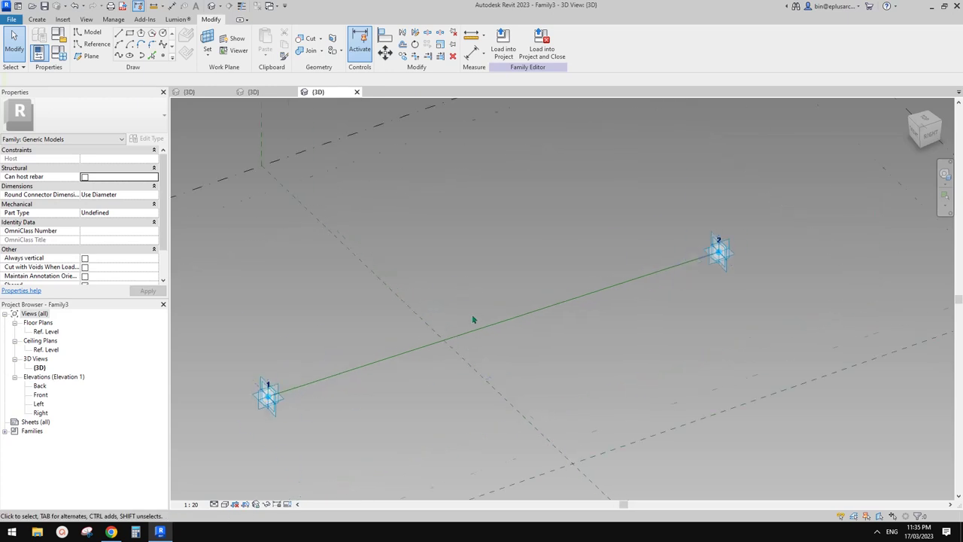
pyautogui.click(164, 56)
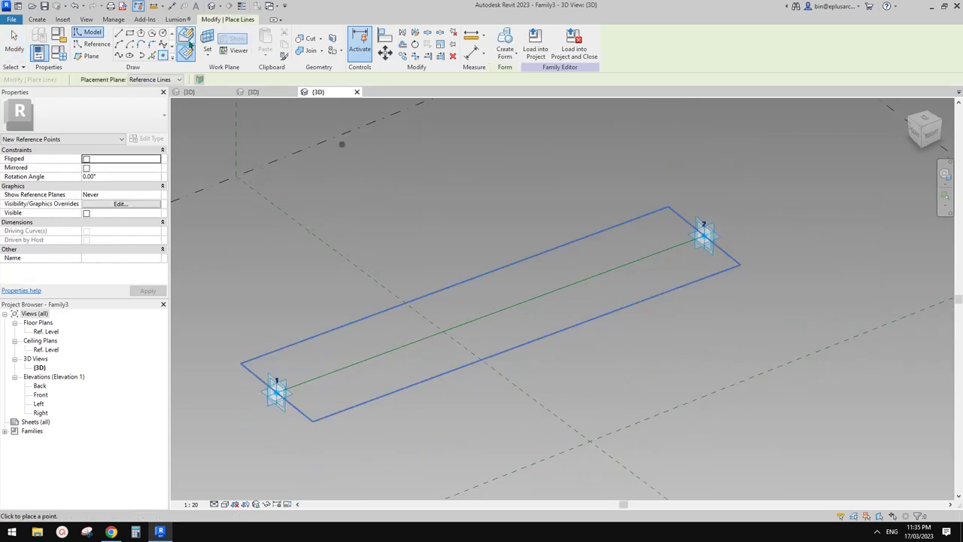
pyautogui.click(368, 359)
pyautogui.press('Escape')
pyautogui.press('Escape')
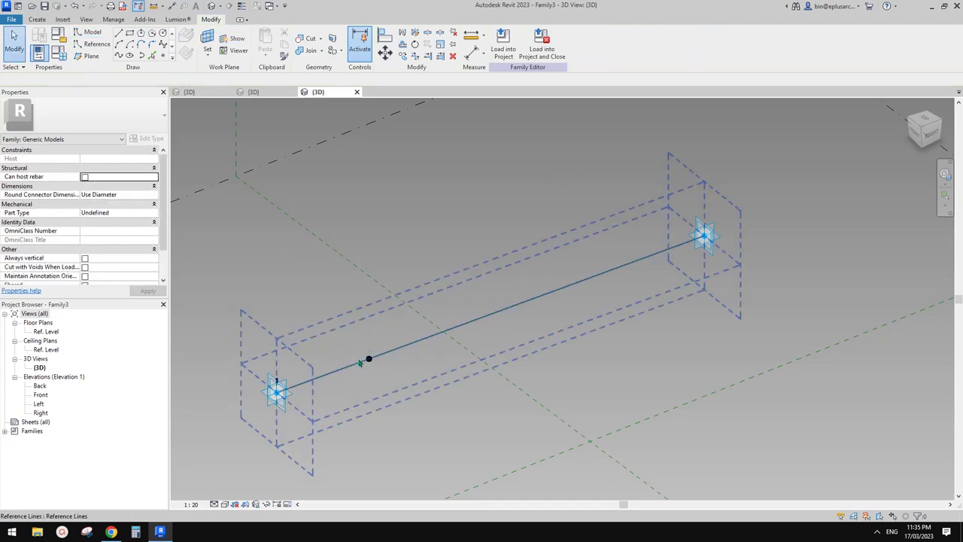
pyautogui.click(368, 359)
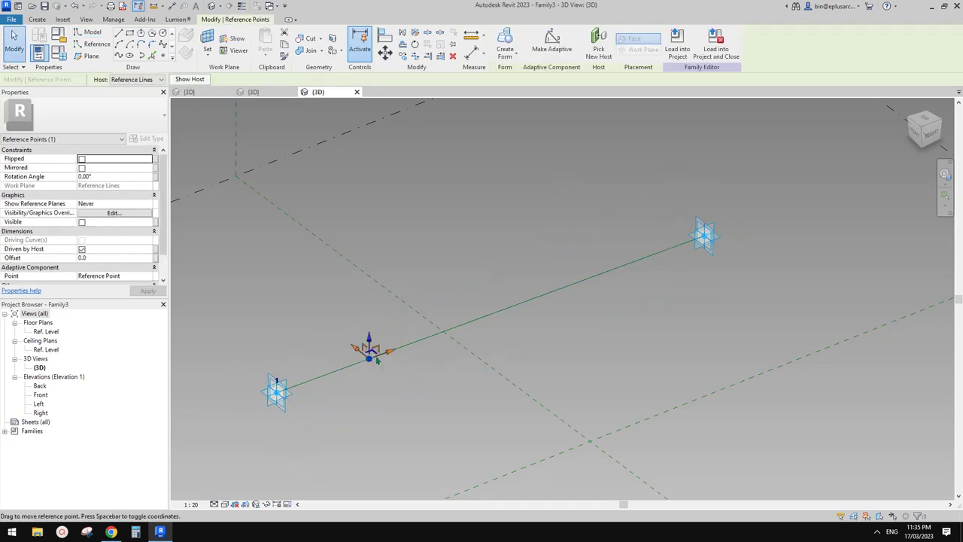
pyautogui.press('Delete')
# Place a reference point on the reference line near adaptive point 1.
pyautogui.click(163, 57)
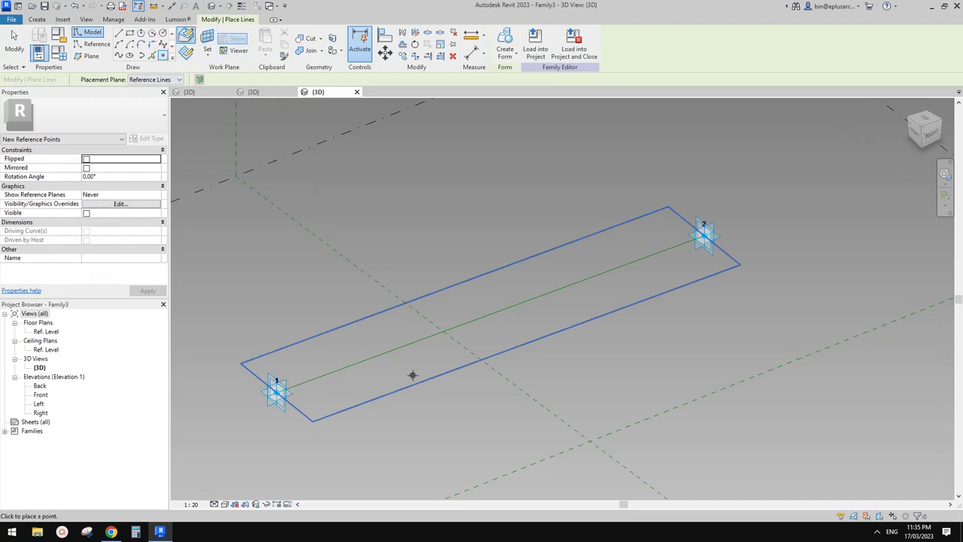
pyautogui.click(366, 360)
pyautogui.moveTo(322, 241); pyautogui.dragTo(370, 213, button='middle')
# Start a rectangle and set its work plane to the reference point's plane perpendicular to the reference line.
pyautogui.click(130, 33)
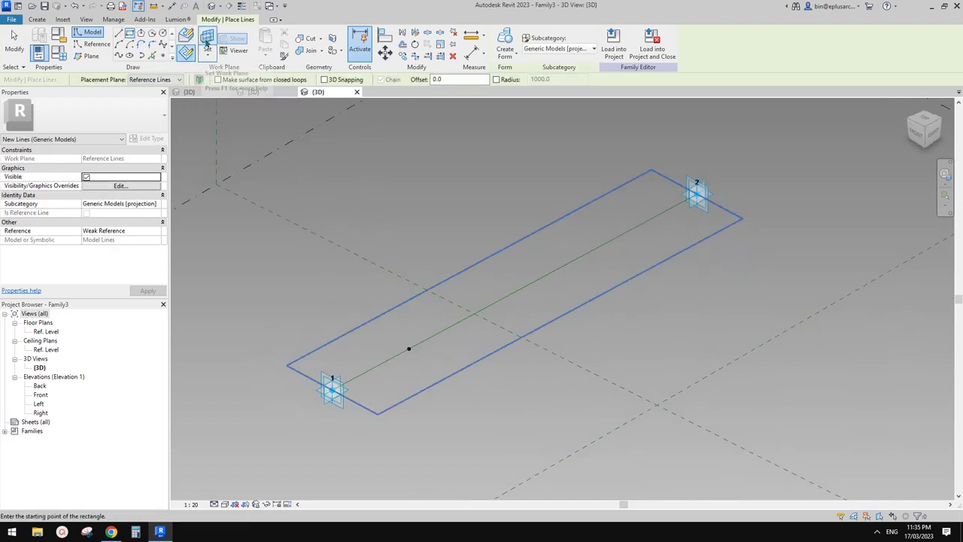
pyautogui.press('Escape')
pyautogui.click(408, 348)
pyautogui.click(408, 349)
pyautogui.scroll(3, 413, 372)
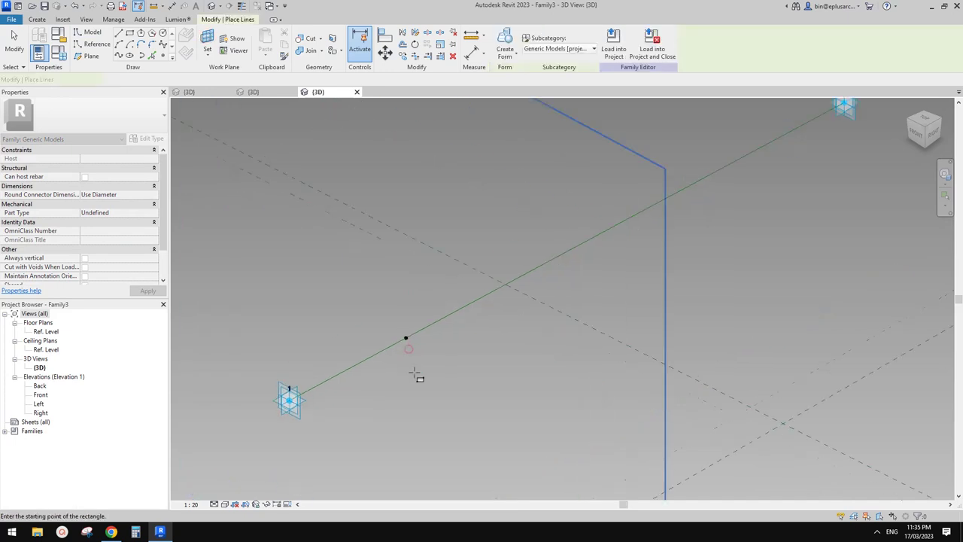
pyautogui.keyDown('shift'); pyautogui.moveTo(411, 361); pyautogui.dragTo(453, 370, button='middle'); pyautogui.keyUp('shift')
pyautogui.scroll(3, 470, 357)
# Draw a rectangle about 45 mm wide and 190 mm high hanging from the reference point, and turn it into reference lines.
pyautogui.click(461, 341)
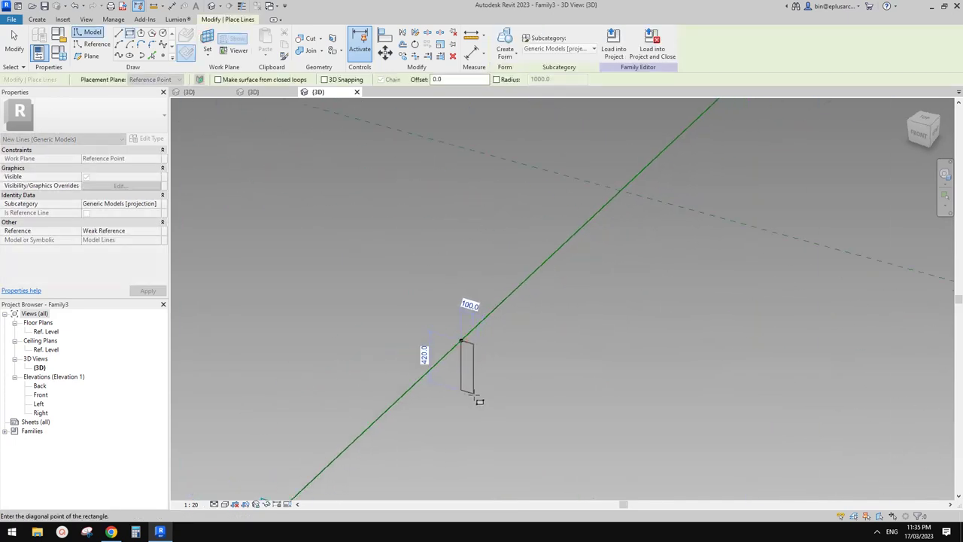
pyautogui.scroll(2, 480, 397)
pyautogui.scroll(1, 475, 372)
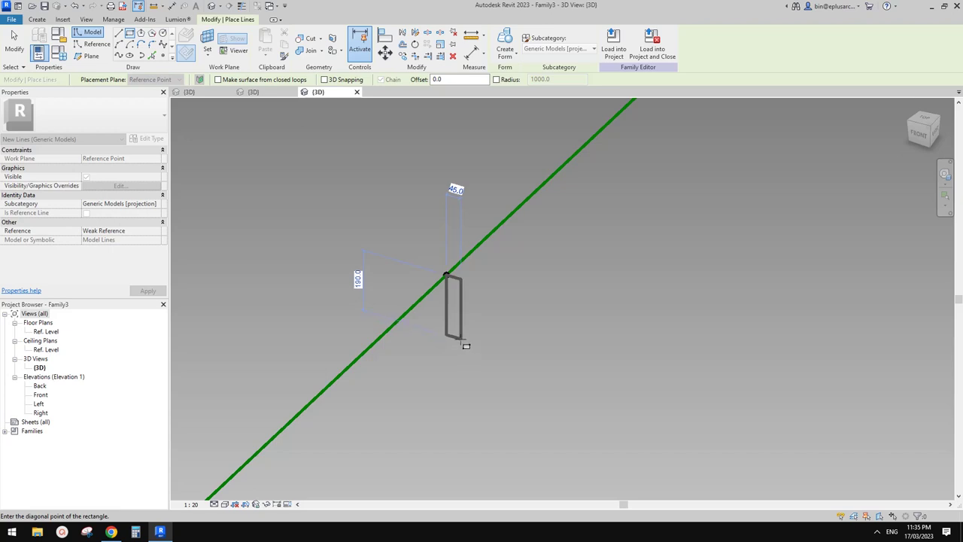
pyautogui.click(466, 345)
pyautogui.press('Escape')
pyautogui.press('Escape')
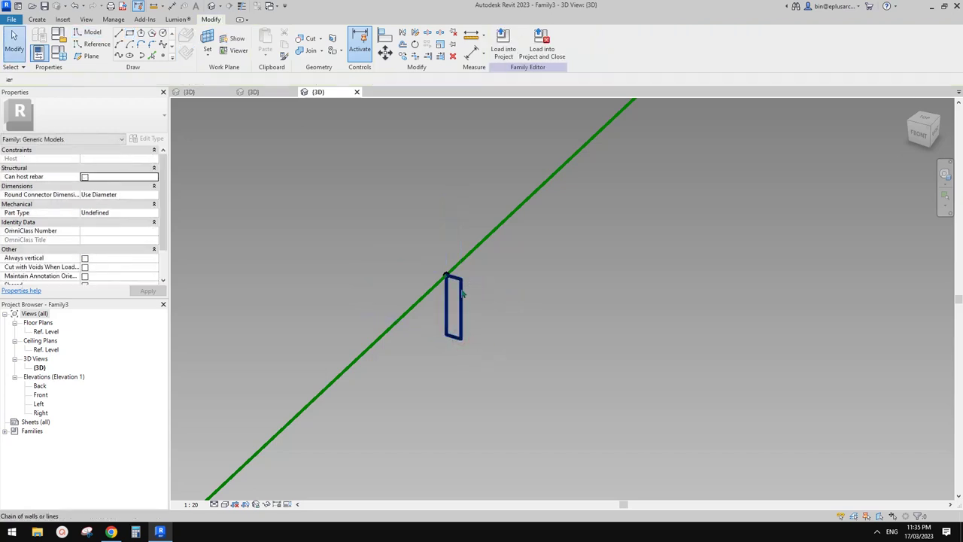
pyautogui.click(461, 293)
pyautogui.click(87, 231)
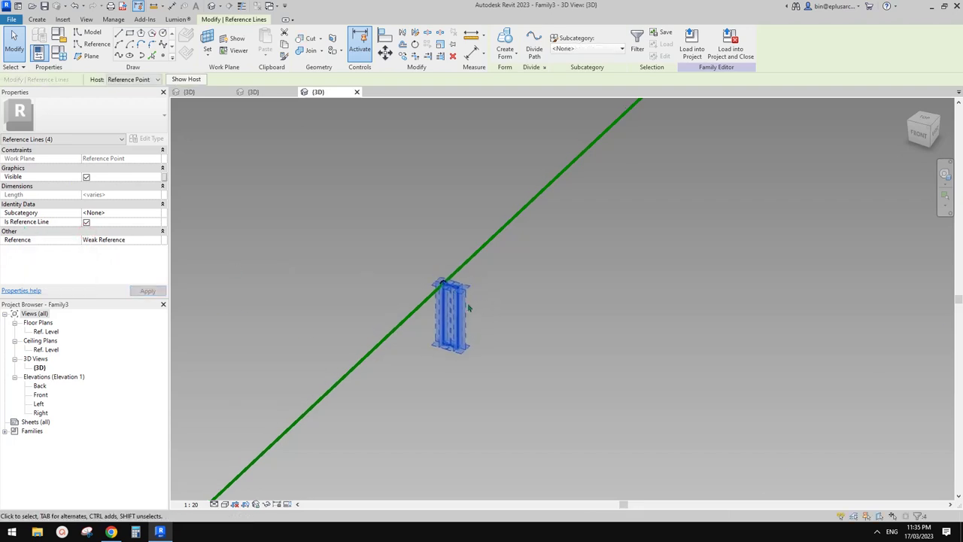
pyautogui.press('m')
pyautogui.press('v')
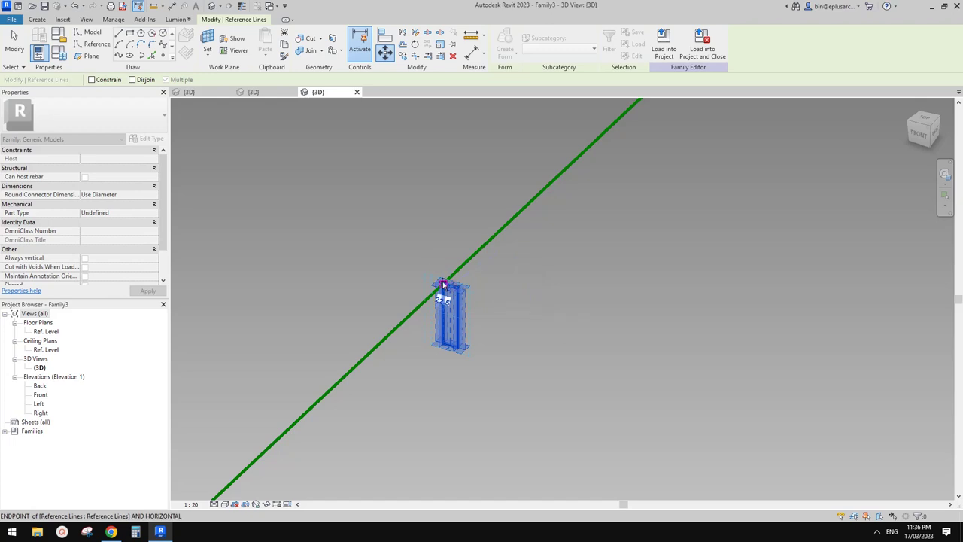
pyautogui.click(442, 282)
pyautogui.scroll(-3, 465, 305)
pyautogui.press('Escape')
# Copy the rectangular profile together with its reference point to a free spot beside the reference line.
pyautogui.moveTo(419, 269); pyautogui.dragTo(506, 352)
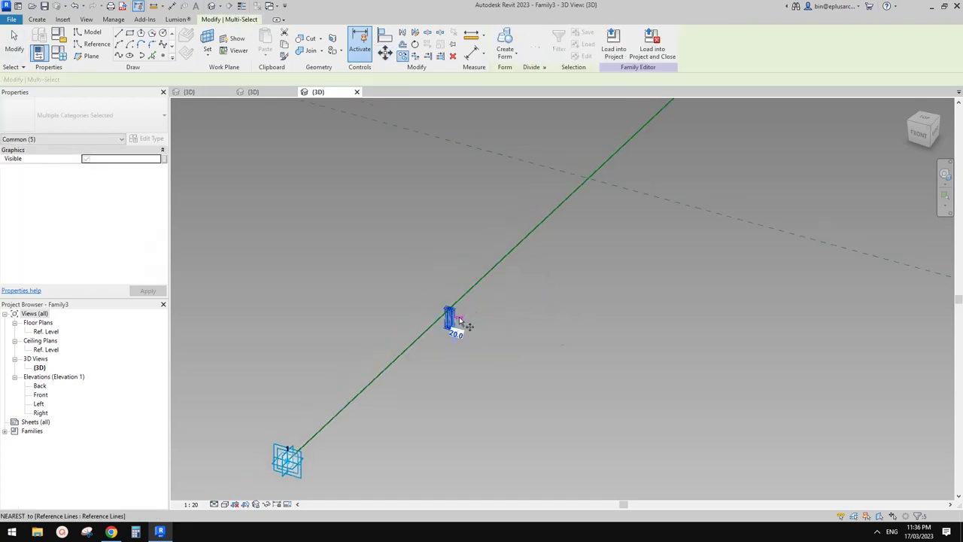
pyautogui.keyDown('ctrl'); pyautogui.moveTo(459, 318); pyautogui.dragTo(558, 303); pyautogui.keyUp('ctrl')
pyautogui.scroll(1, 549, 313)
pyautogui.click(541, 319)
pyautogui.scroll(4, 535, 312)
# Rehost the copied profile's reference point onto the reference line, farther along toward adaptive point 2.
pyautogui.click(520, 310)
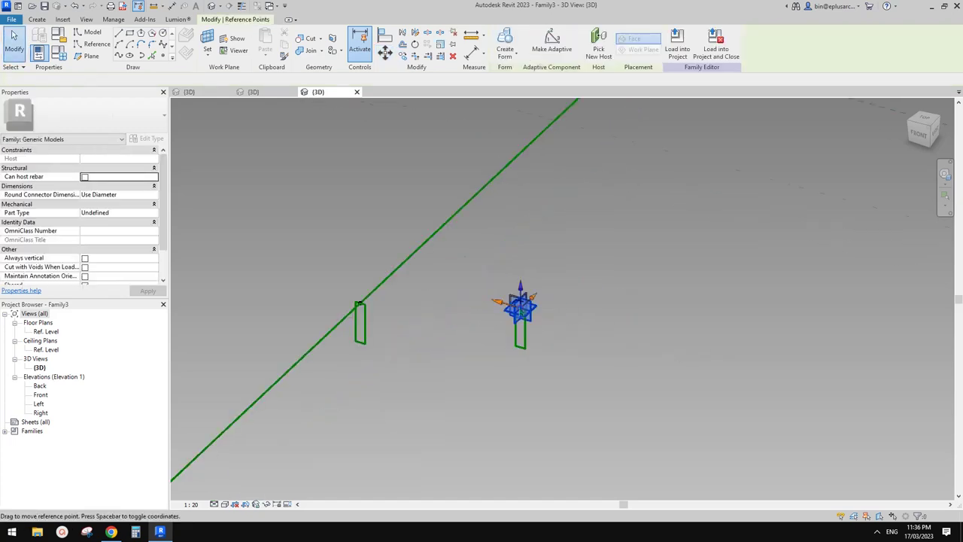
pyautogui.scroll(-3, 452, 355)
pyautogui.click(598, 49)
pyautogui.click(567, 181)
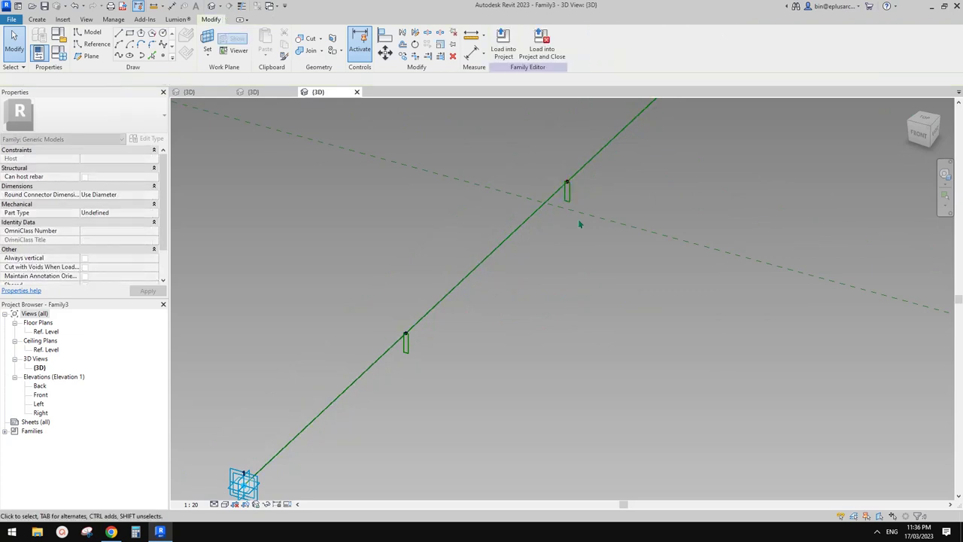
# Create a solid form between the two rectangular profiles on the reference line.
pyautogui.press('Tab')
pyautogui.click(569, 201)
pyautogui.press('Tab')
pyautogui.click(411, 352)
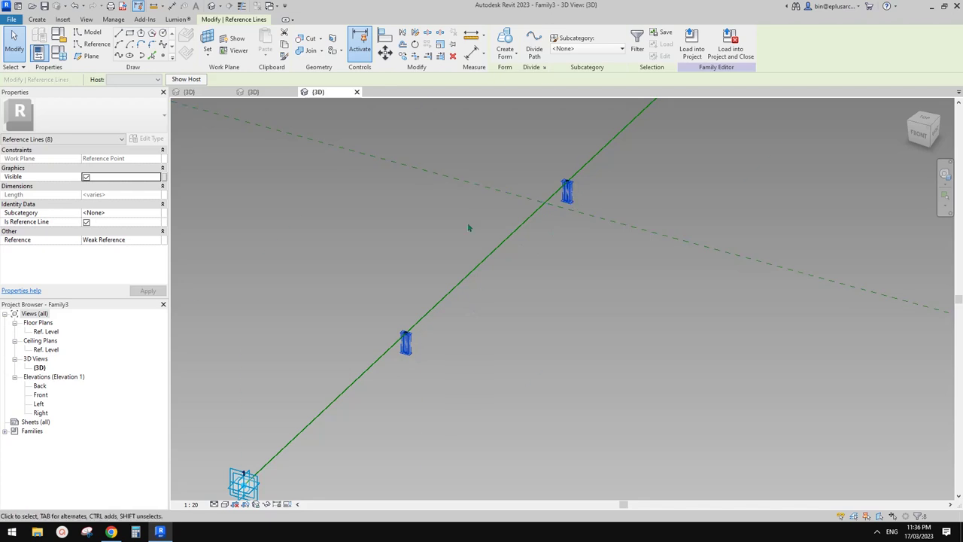
pyautogui.click(509, 42)
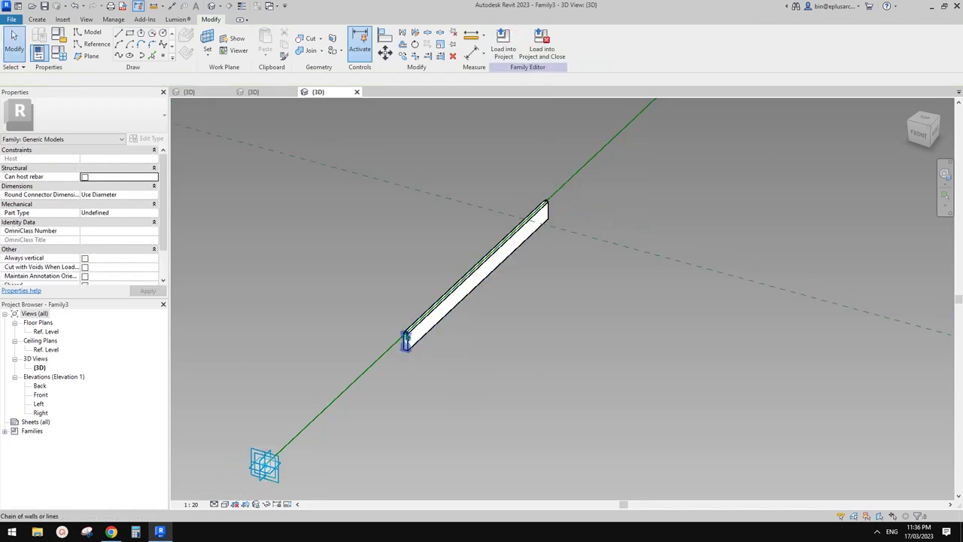
# Move the first profile's reference point along the line to its start at adaptive point 1.
pyautogui.click(467, 296)
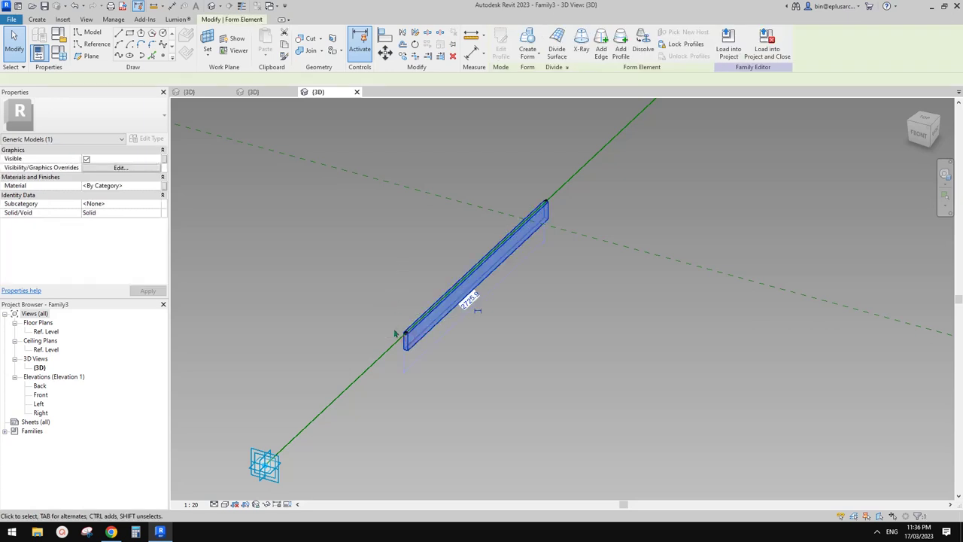
pyautogui.click(393, 323)
pyautogui.click(397, 331)
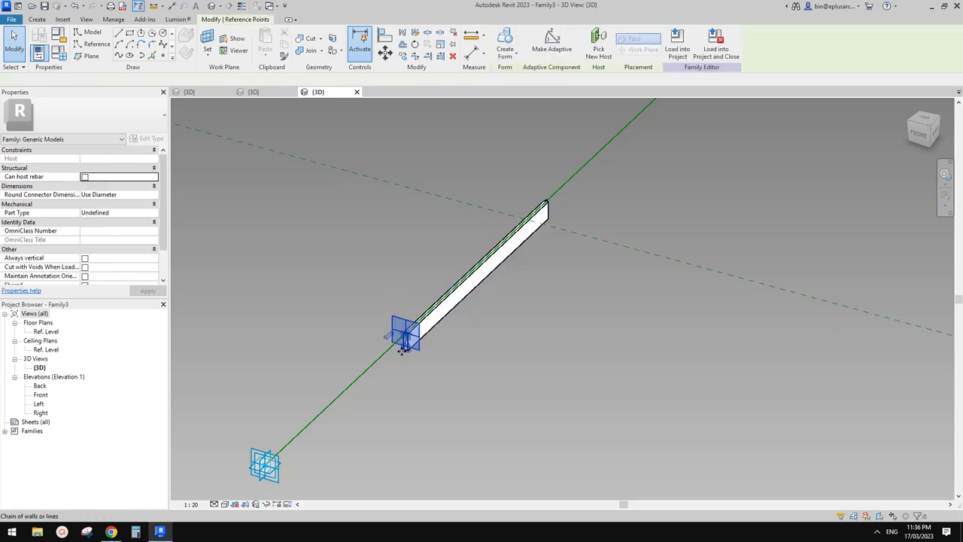
pyautogui.scroll(-1, 394, 360)
pyautogui.moveTo(394, 361); pyautogui.dragTo(416, 265, button='middle')
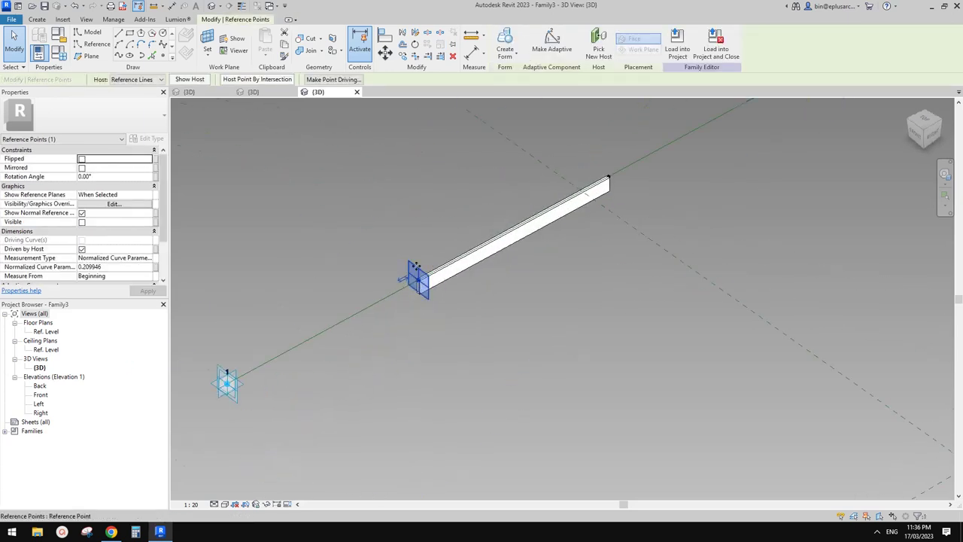
pyautogui.moveTo(415, 266); pyautogui.dragTo(201, 416)
# Change the second profile point's normalized curve parameter so the beam extends to the line's end at adaptive point 2.
pyautogui.scroll(2, 627, 175)
pyautogui.moveTo(627, 174); pyautogui.dragTo(533, 263, button='middle')
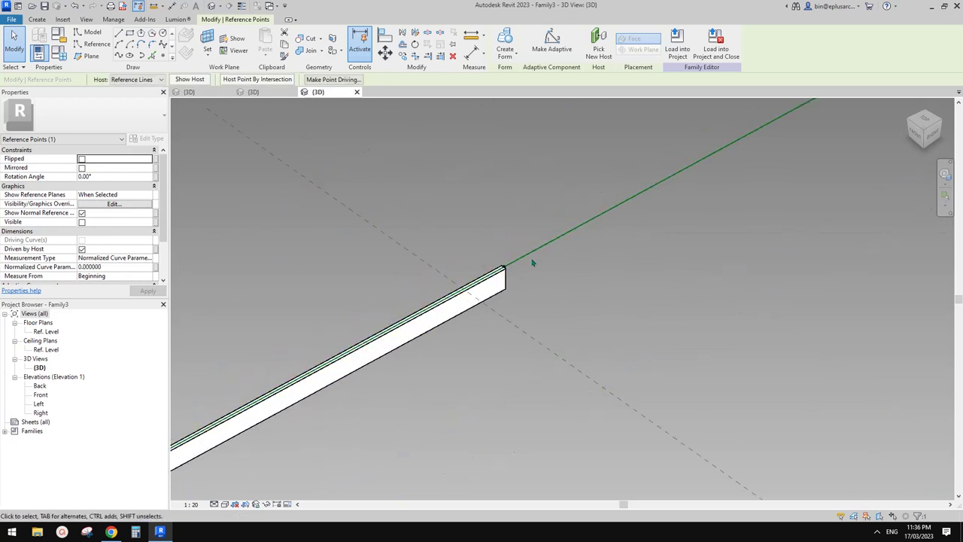
pyautogui.click(533, 264)
pyautogui.press('Tab')
pyautogui.press('Tab')
pyautogui.click(510, 267)
pyautogui.press('Escape')
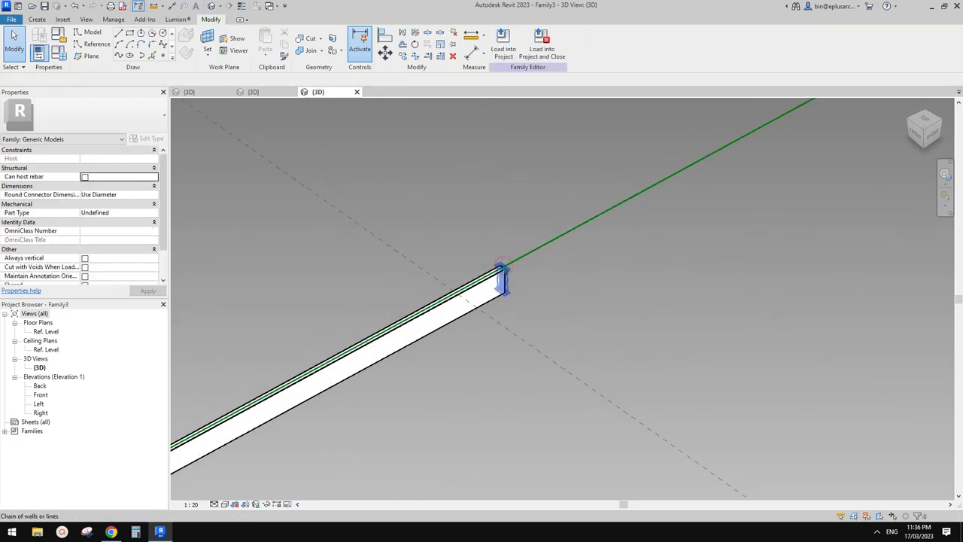
pyautogui.press('Tab')
pyautogui.click(502, 269)
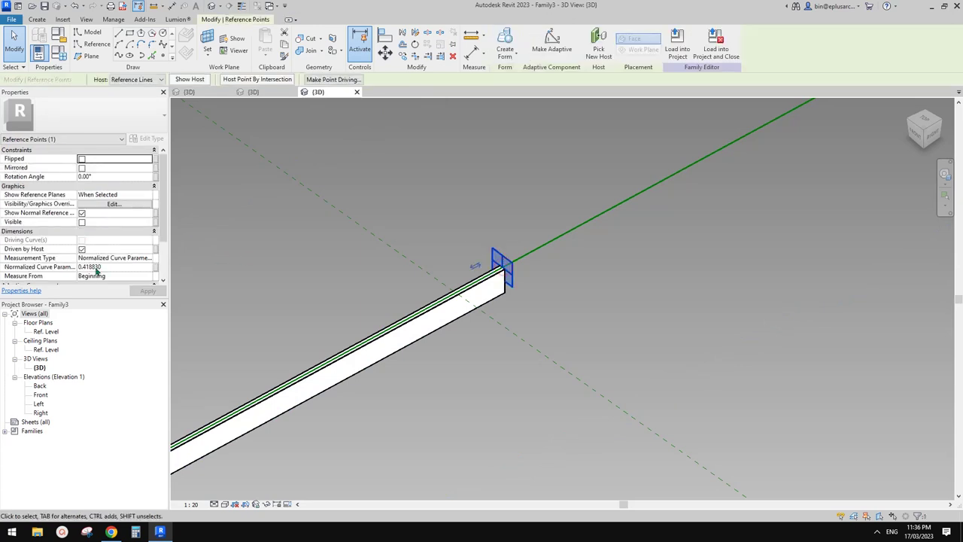
pyautogui.click(363, 210)
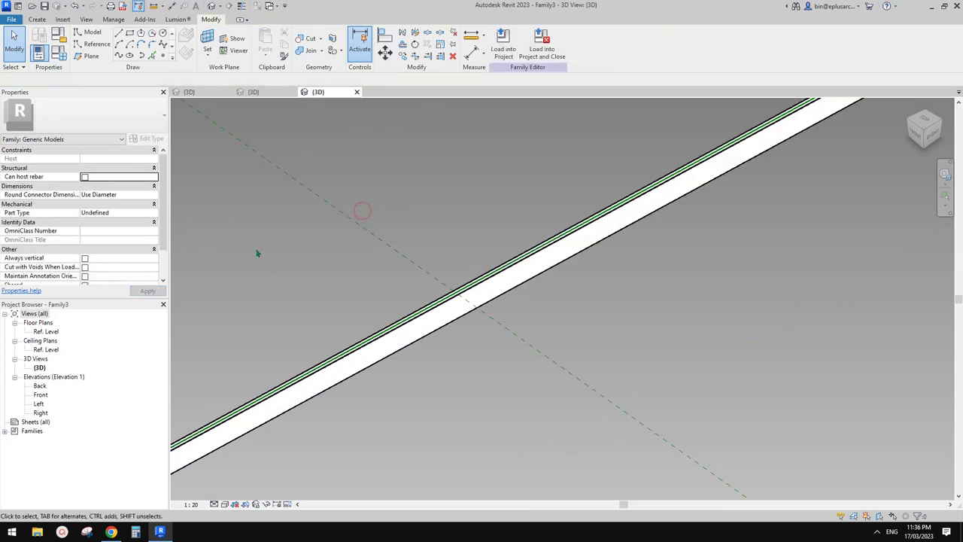
pyautogui.scroll(-5, 257, 252)
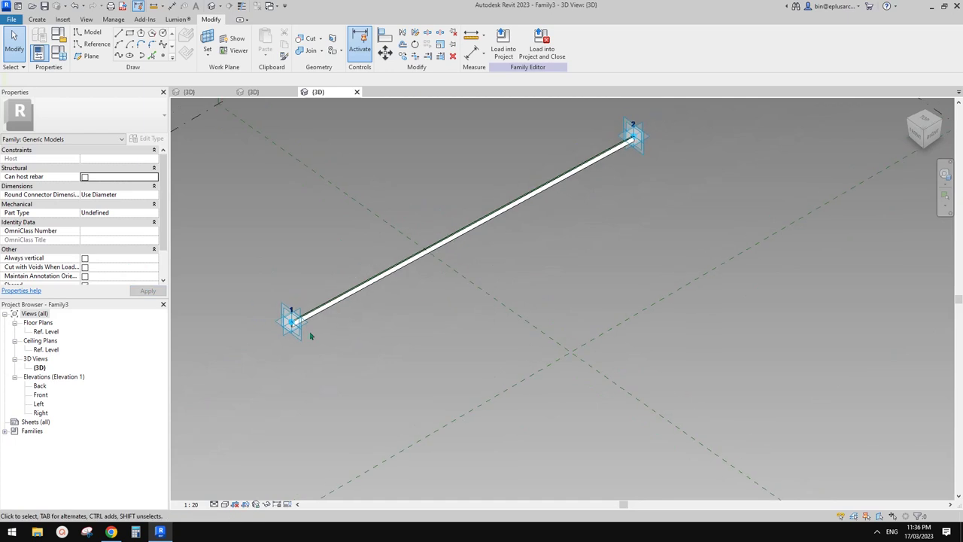
pyautogui.keyDown('shift'); pyautogui.moveTo(459, 251); pyautogui.dragTo(496, 135, button='middle'); pyautogui.keyUp('shift')
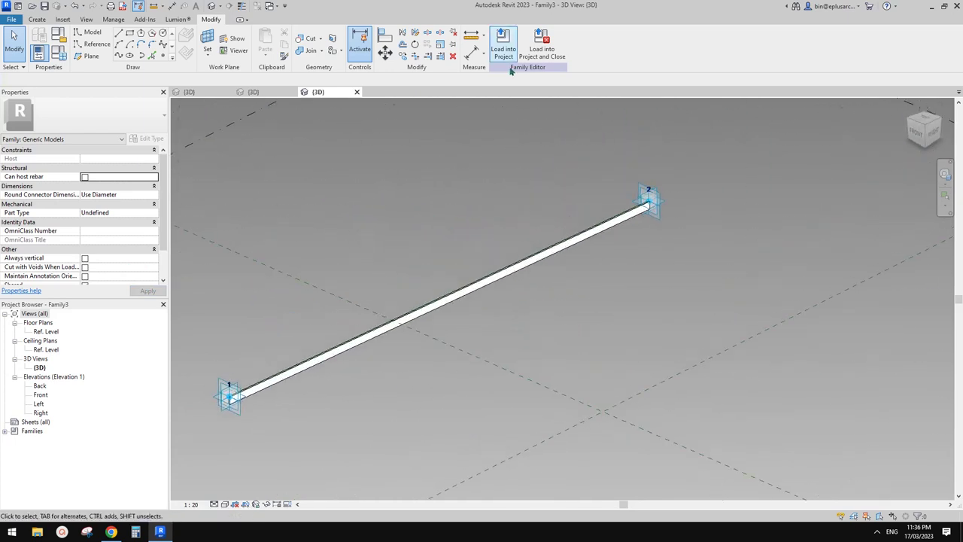
# Load the beam family into Family1.rfa only, leaving Project2 out, and exit the component placement.
pyautogui.click(267, 92)
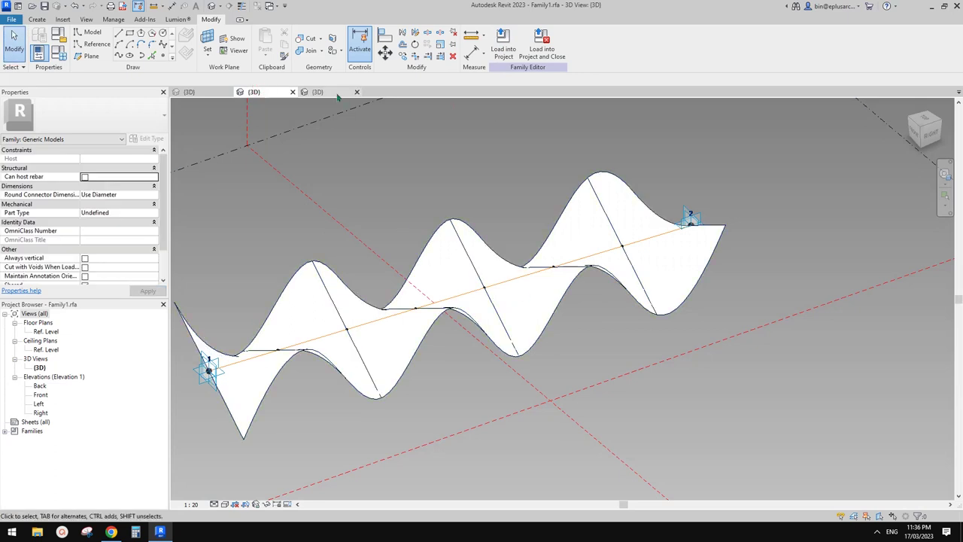
pyautogui.click(338, 92)
pyautogui.click(504, 45)
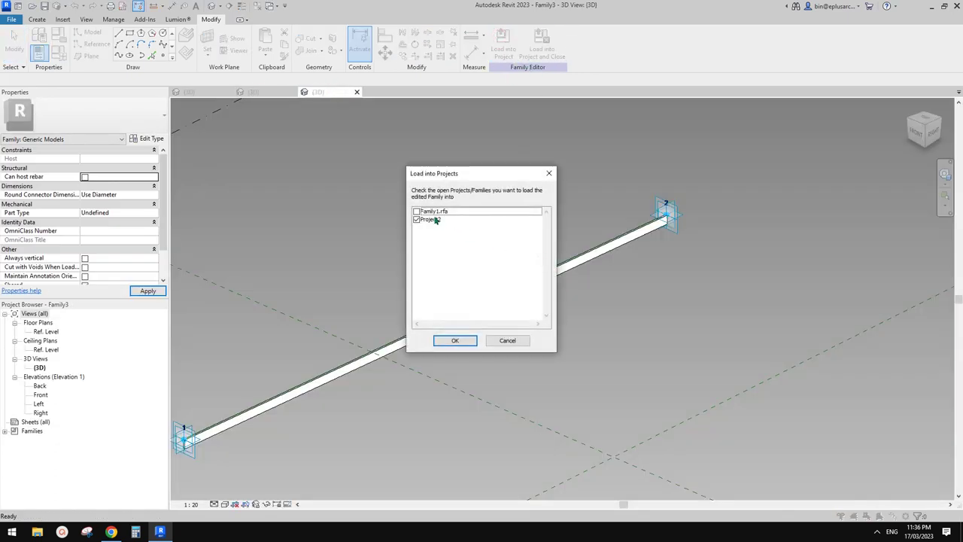
pyautogui.click(416, 211)
pyautogui.click(416, 218)
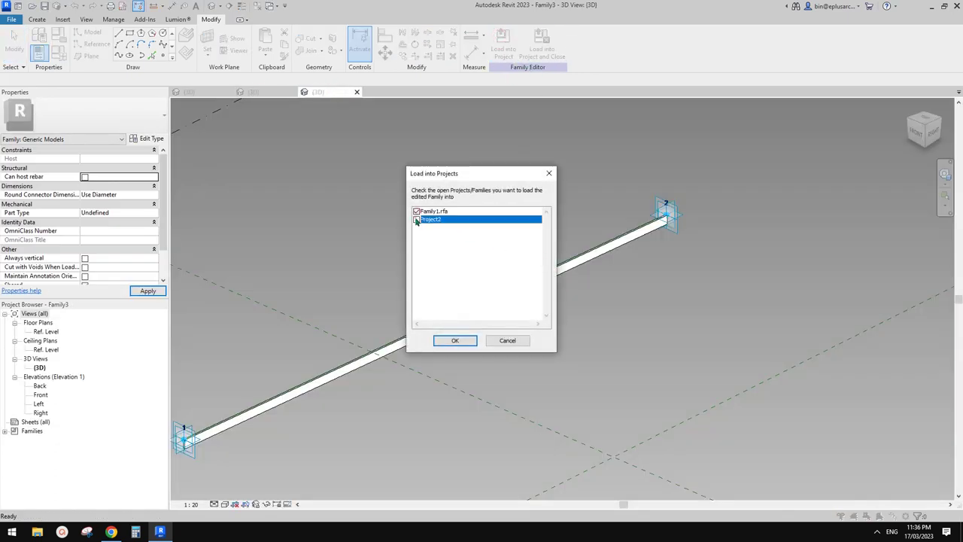
pyautogui.click(454, 340)
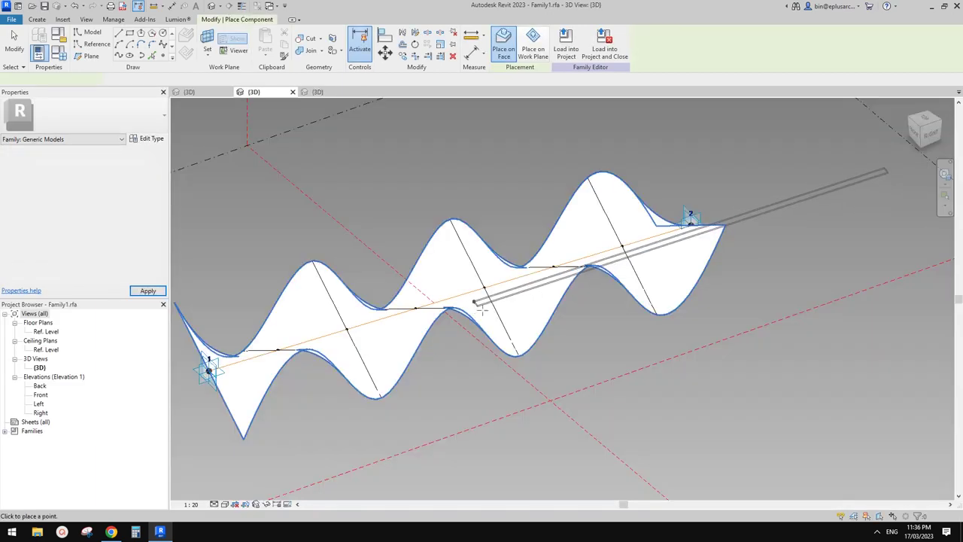
pyautogui.keyDown('shift'); pyautogui.moveTo(481, 304); pyautogui.dragTo(559, 334, button='middle'); pyautogui.keyUp('shift')
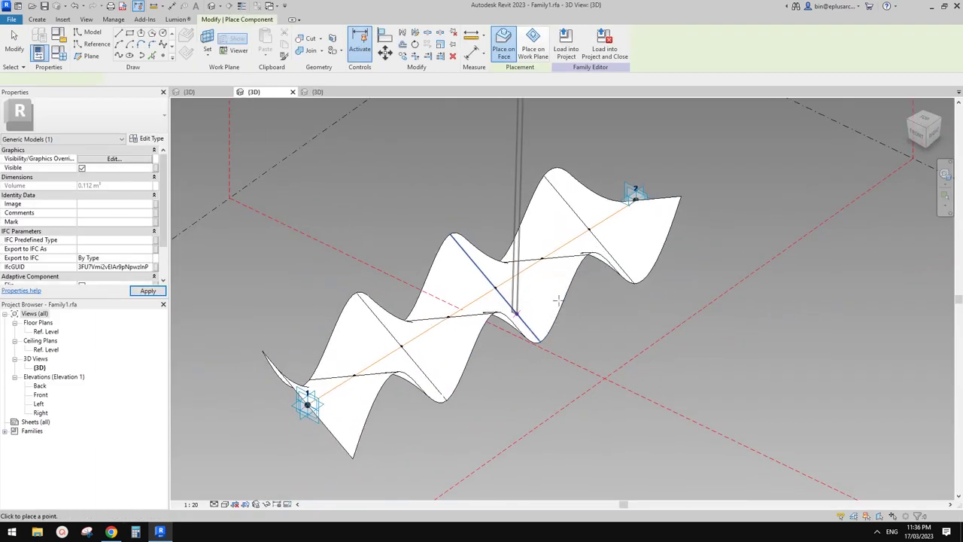
pyautogui.press('Escape')
pyautogui.scroll(1, 559, 304)
pyautogui.press('Escape')
pyautogui.scroll(1, 535, 290)
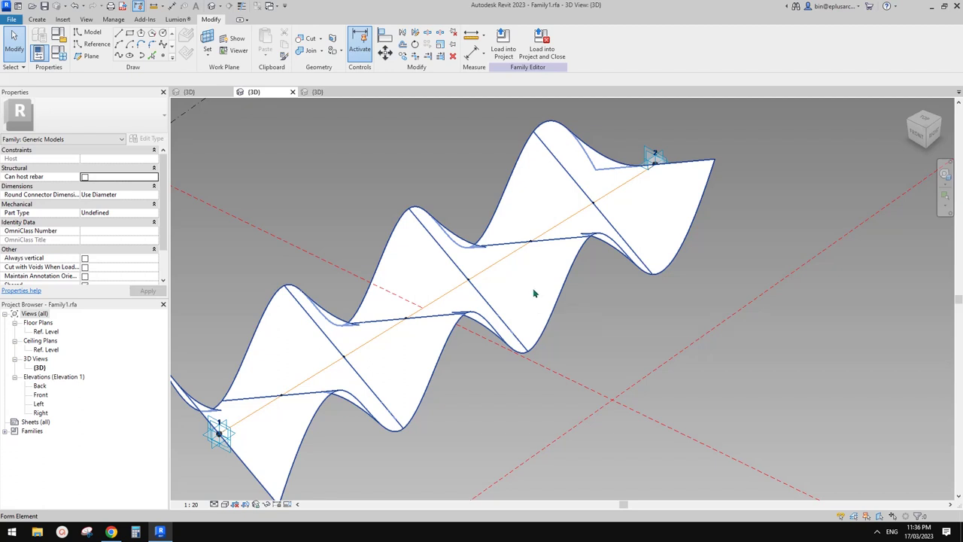
# Divide the wavy roof surface and turn off its V grid.
pyautogui.click(534, 294)
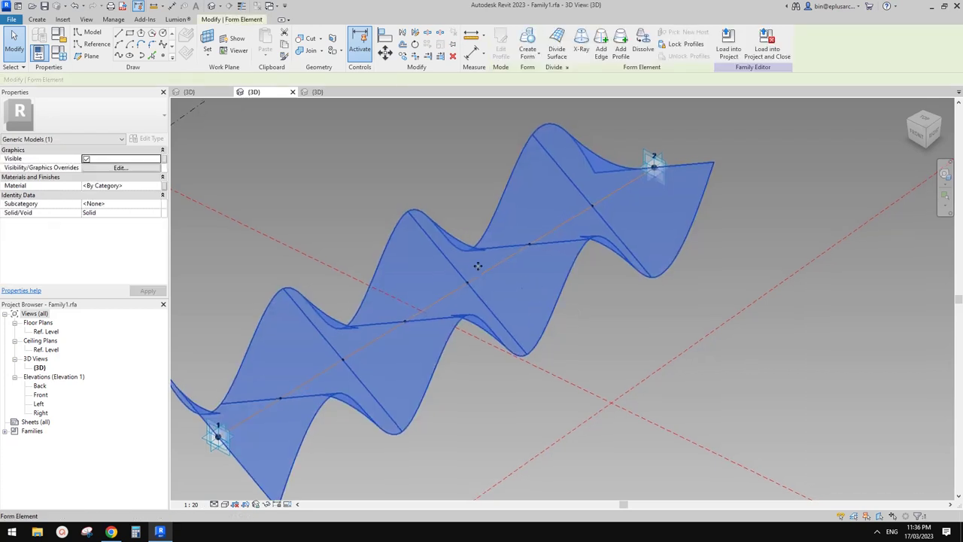
pyautogui.moveTo(534, 295)
pyautogui.keyDown('shift'); pyautogui.mouseDown(button='middle')
pyautogui.moveTo(514, 334)
pyautogui.moveTo(509, 322)
pyautogui.mouseUp(button='middle'); pyautogui.keyUp('shift')
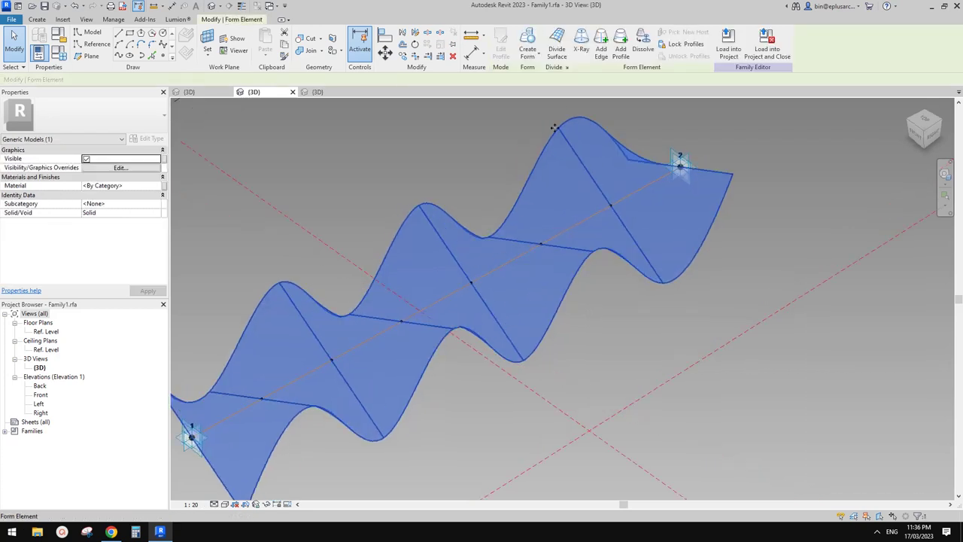
pyautogui.click(556, 50)
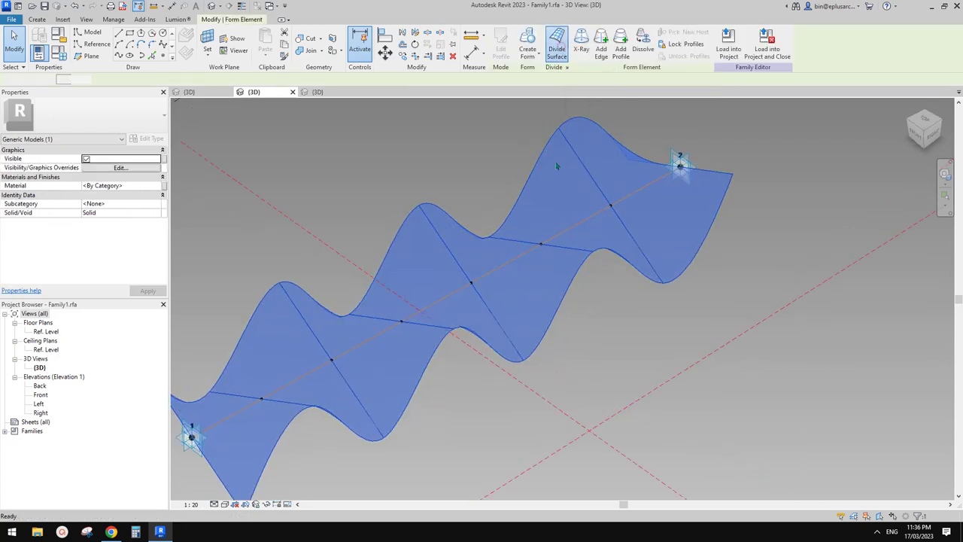
pyautogui.click(519, 47)
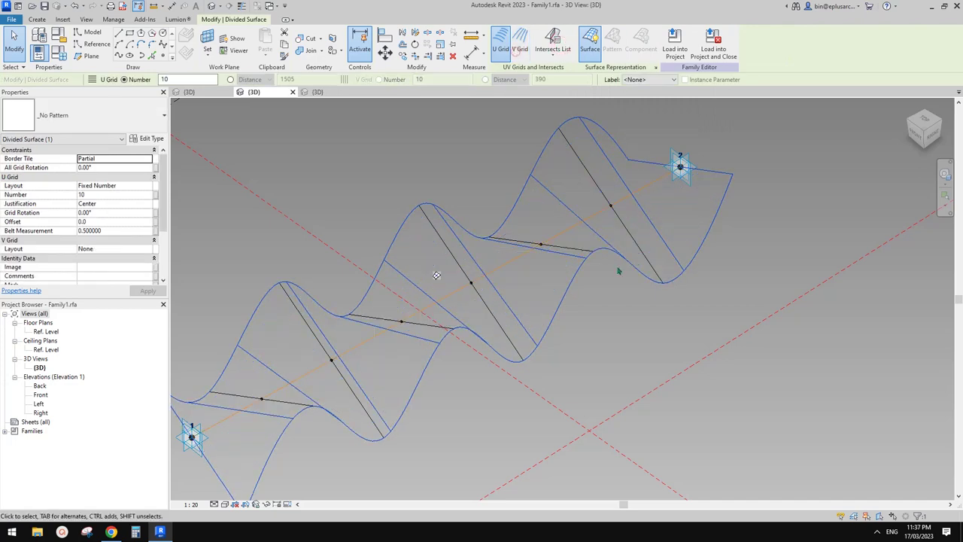
# Set the divided surface's U grid number to 90 and show its nodes.
pyautogui.scroll(-1, 187, 198)
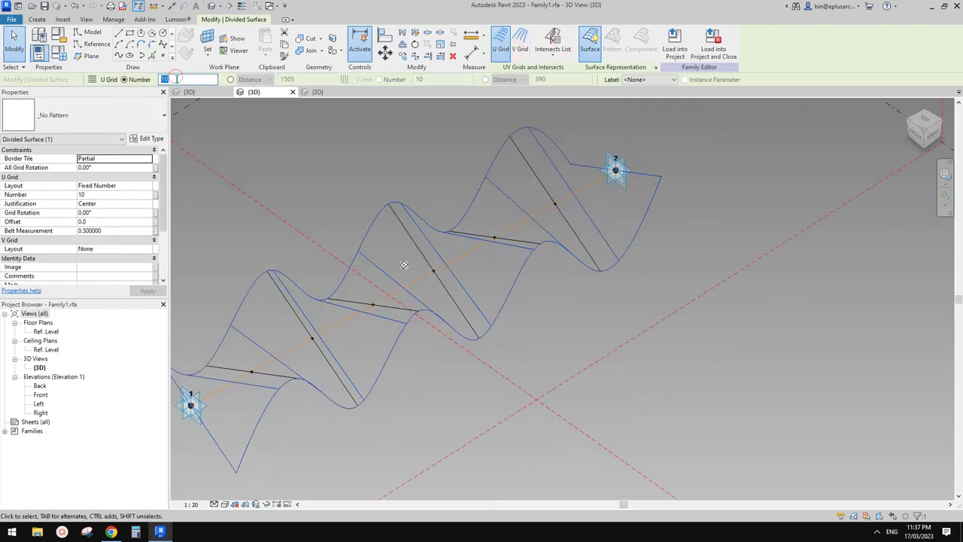
pyautogui.press('Return')
pyautogui.keyDown('shift'); pyautogui.moveTo(436, 233); pyautogui.dragTo(447, 296, button='middle'); pyautogui.keyUp('shift')
pyautogui.scroll(1, 455, 288)
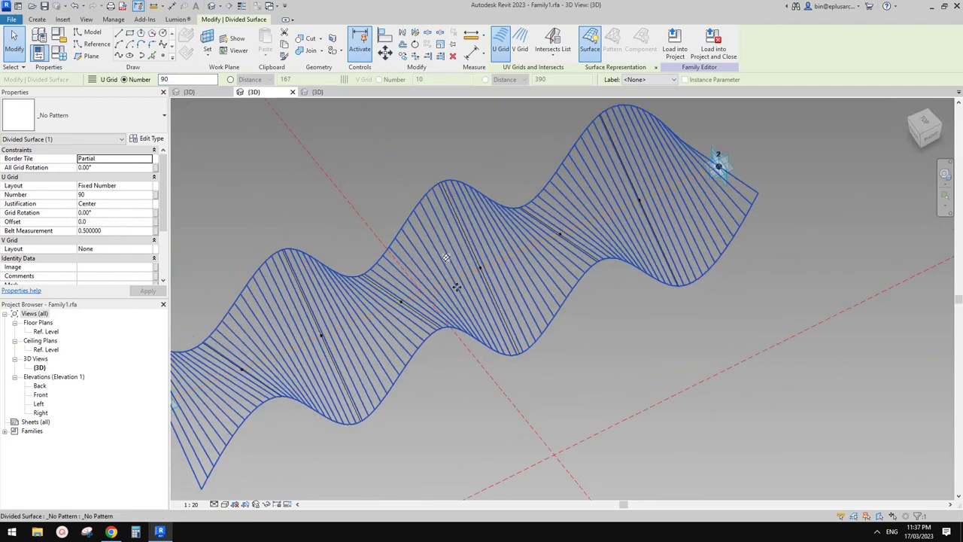
pyautogui.click(657, 68)
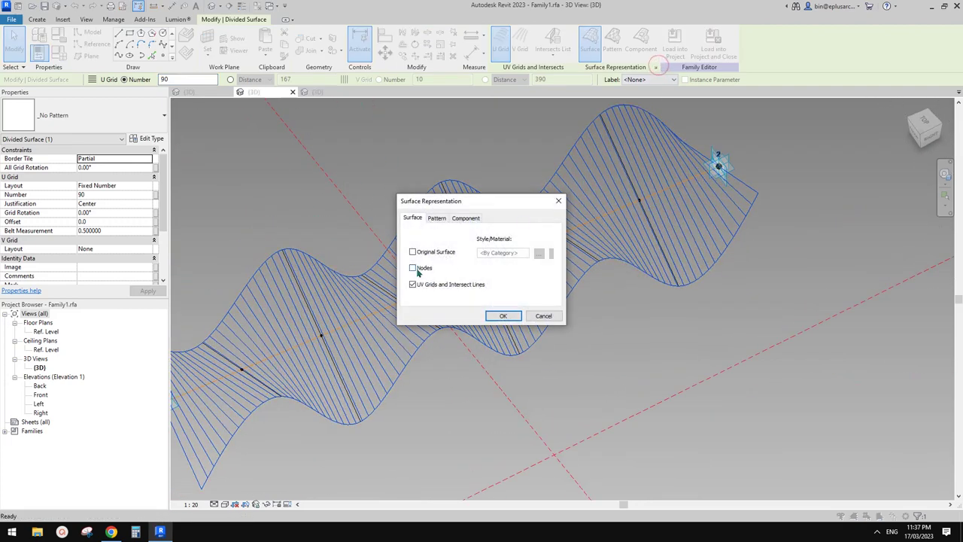
pyautogui.click(504, 316)
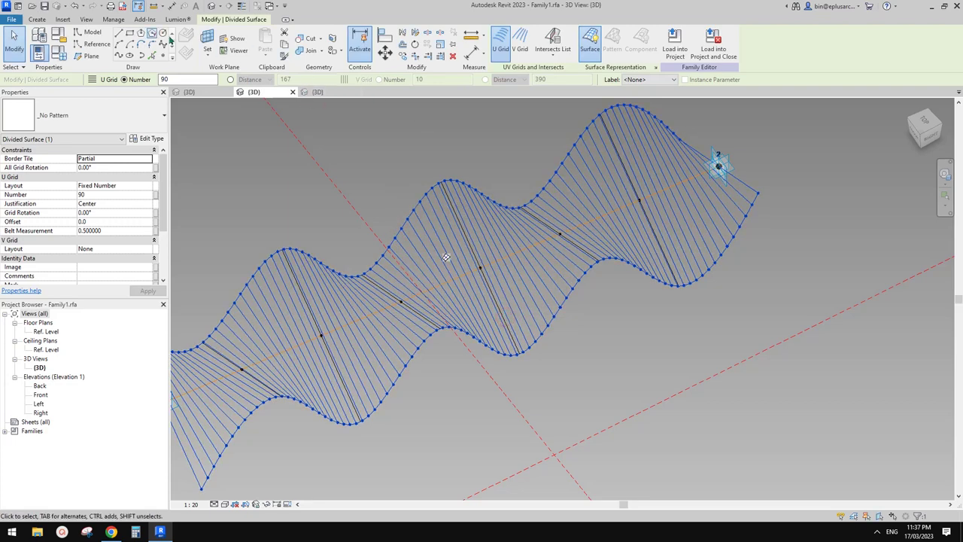
# Place a Family3 beam between the two opposite edge nodes of one U grid line on the roof surface.
pyautogui.click(37, 20)
pyautogui.click(269, 42)
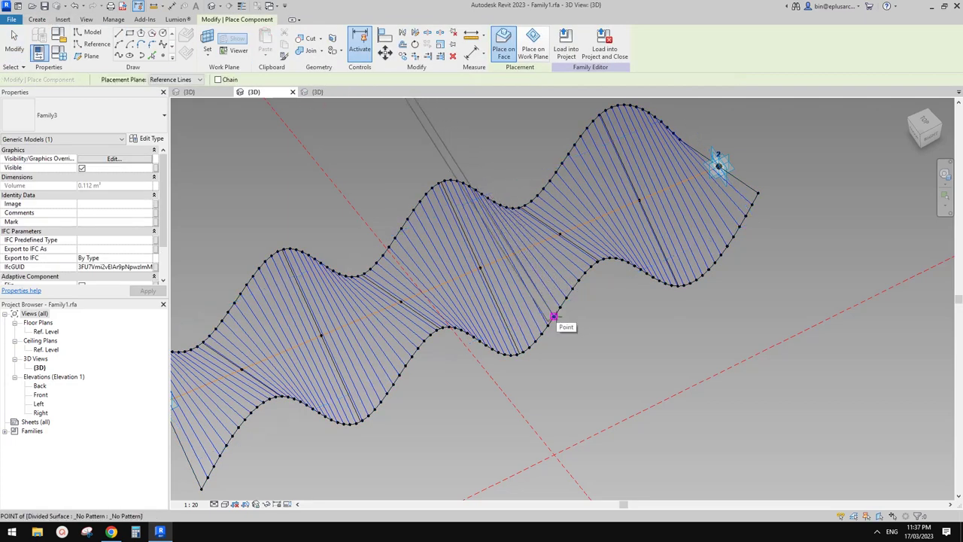
pyautogui.click(553, 317)
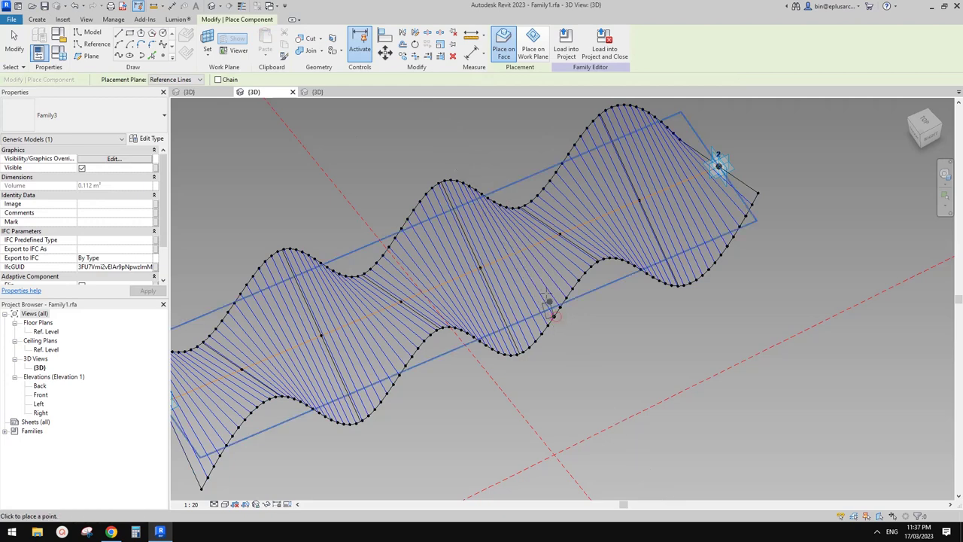
pyautogui.click(481, 194)
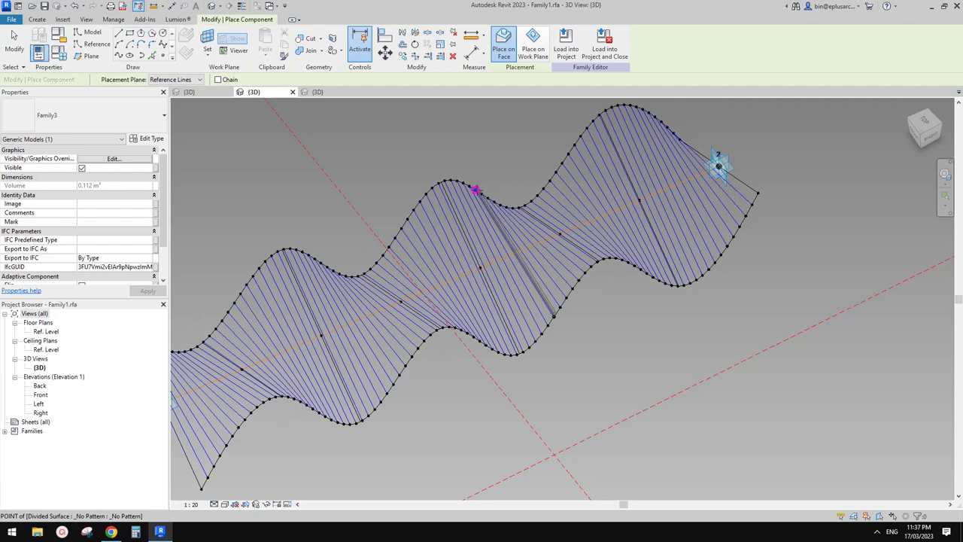
pyautogui.keyDown('shift'); pyautogui.moveTo(544, 217); pyautogui.dragTo(523, 249, button='middle'); pyautogui.keyUp('shift')
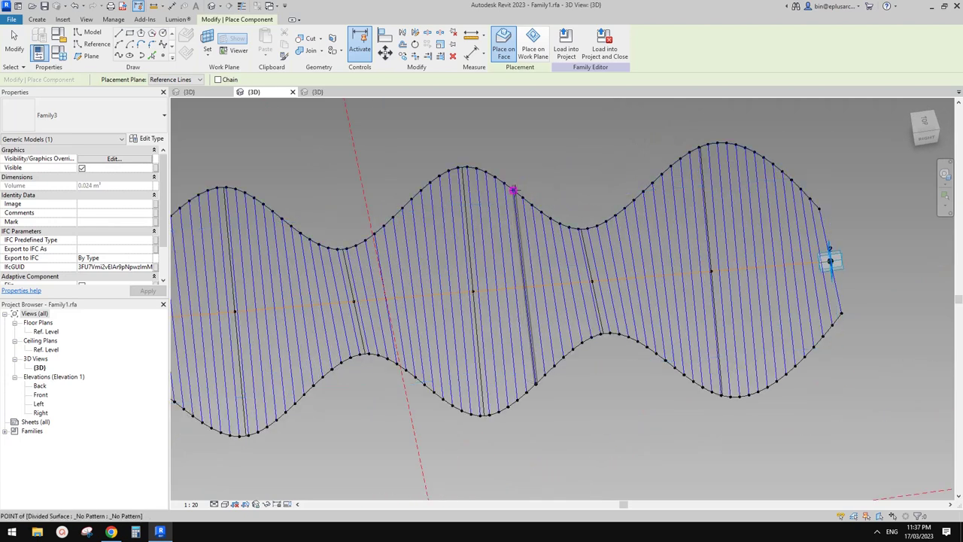
pyautogui.click(513, 190)
pyautogui.press('Escape')
pyautogui.keyDown('shift'); pyautogui.moveTo(576, 279); pyautogui.dragTo(538, 233, button='middle'); pyautogui.keyUp('shift')
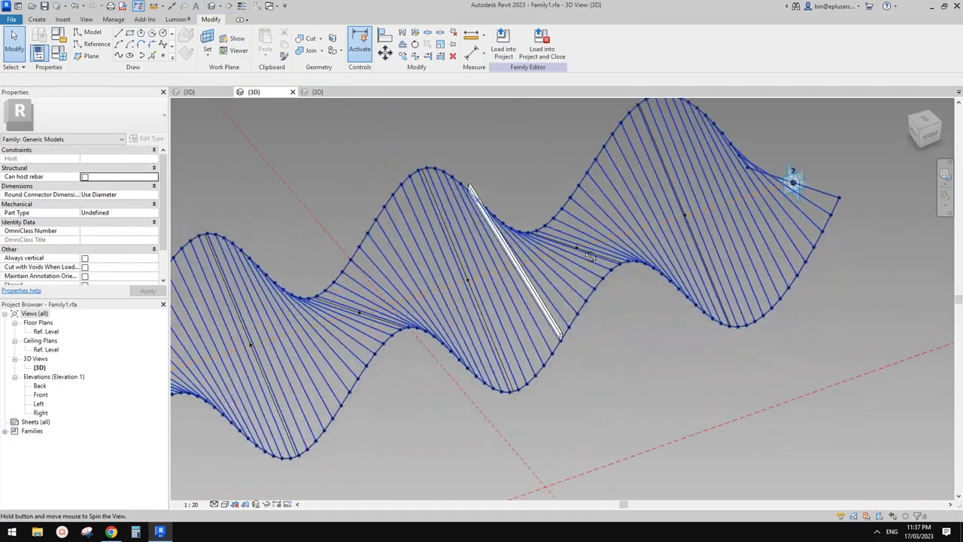
# In the beam family, turn on Always vertical and reload the family into Family1.
pyautogui.click(319, 92)
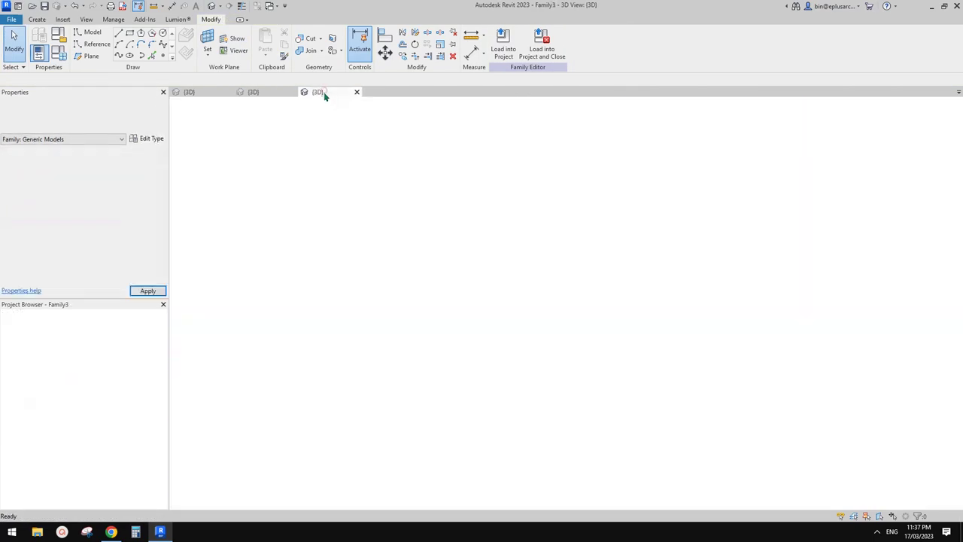
pyautogui.moveTo(411, 269); pyautogui.dragTo(505, 243, button='middle')
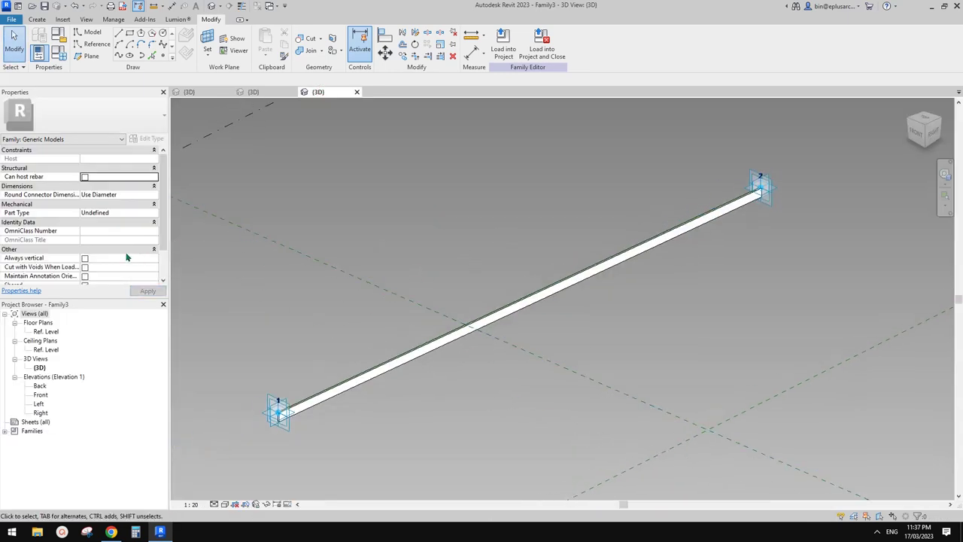
pyautogui.click(85, 258)
pyautogui.click(503, 43)
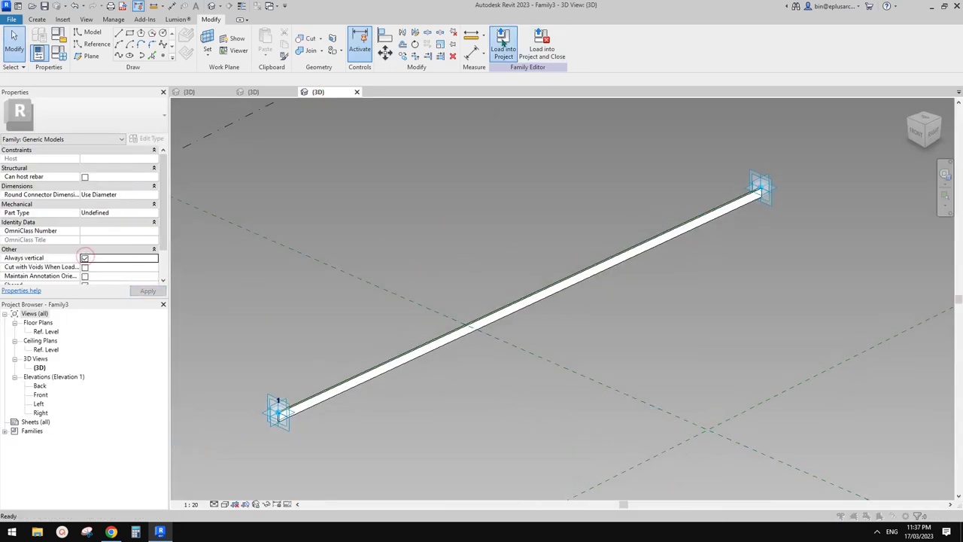
pyautogui.click(471, 342)
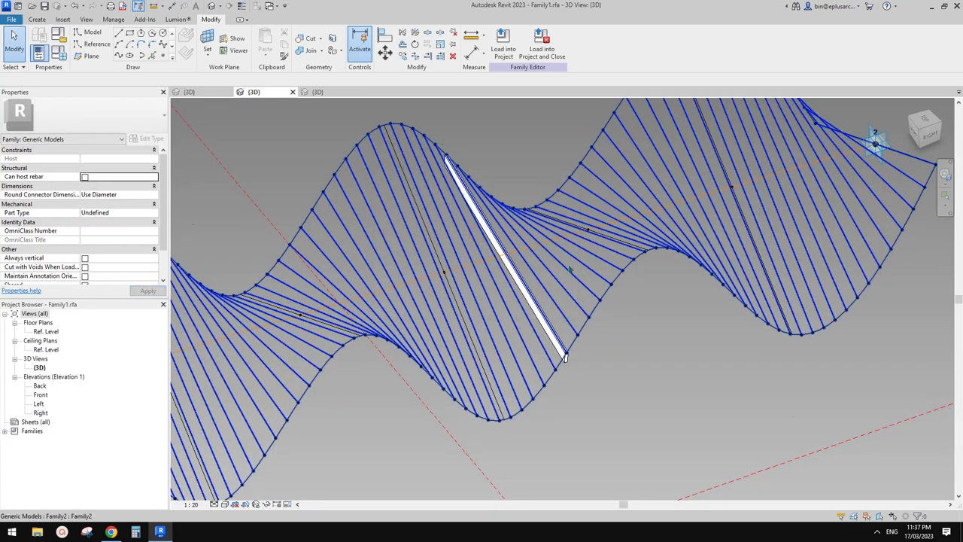
# Repeat the placed beam across all the nodes of the divided surface.
pyautogui.scroll(-2, 527, 279)
pyautogui.keyDown('shift'); pyautogui.moveTo(526, 279); pyautogui.dragTo(576, 222, button='middle'); pyautogui.keyUp('shift')
pyautogui.scroll(2, 539, 319)
pyautogui.click(537, 301)
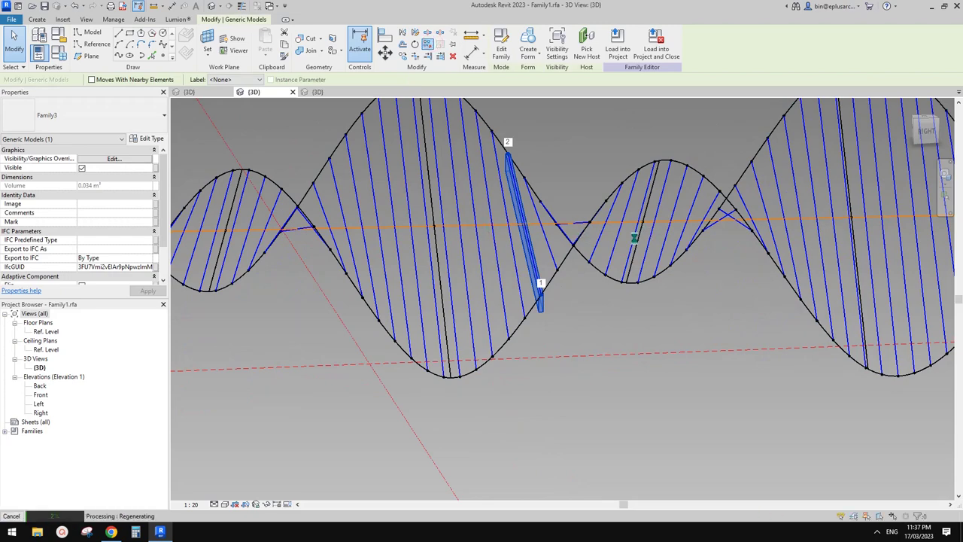
pyautogui.scroll(-3, 538, 238)
pyautogui.keyDown('shift'); pyautogui.moveTo(536, 244); pyautogui.dragTo(627, 357, button='middle'); pyautogui.keyUp('shift')
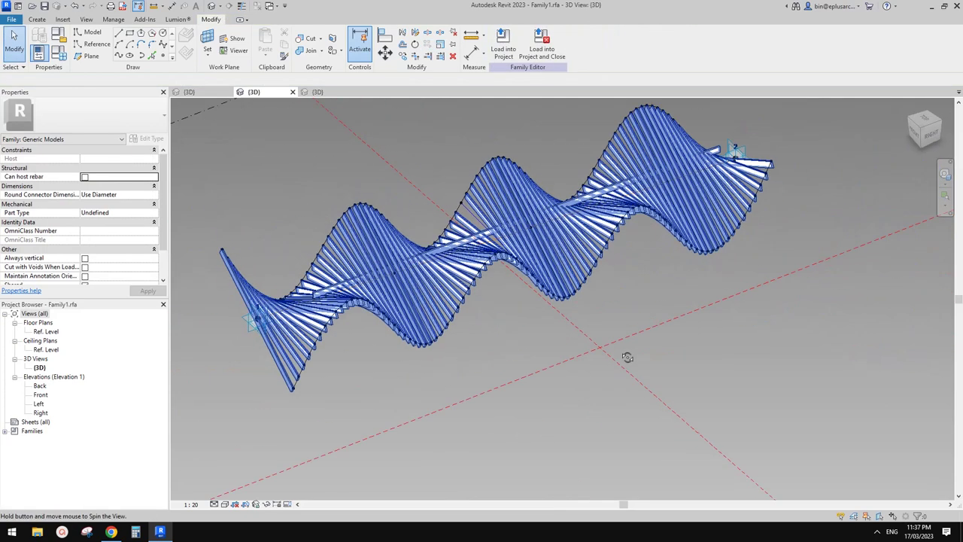
# Load the roof family with its repeated beams into Project2, overwriting the existing family.
pyautogui.keyDown('shift'); pyautogui.moveTo(632, 293); pyautogui.dragTo(770, 223, button='middle'); pyautogui.keyUp('shift')
pyautogui.scroll(2, 501, 230)
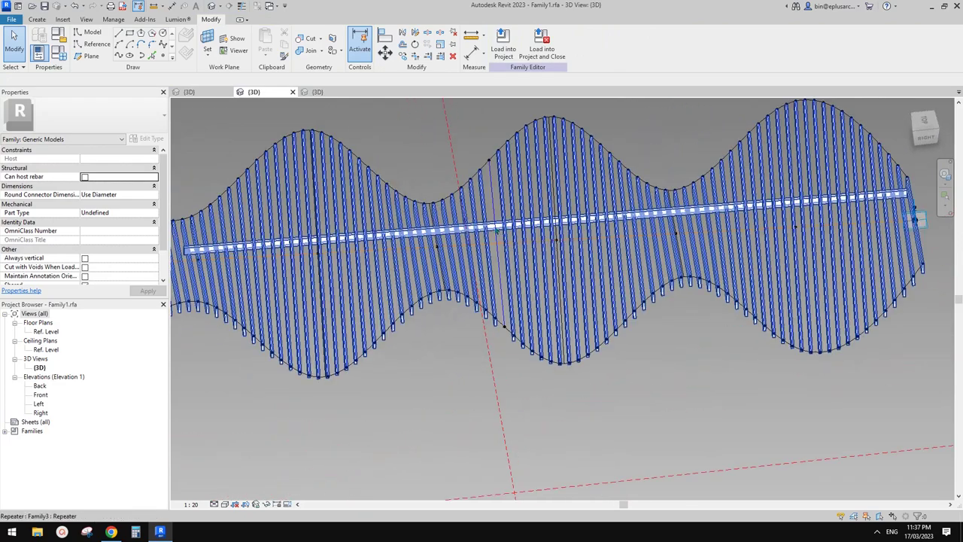
pyautogui.moveTo(503, 257)
pyautogui.keyDown('shift'); pyautogui.mouseDown(button='middle')
pyautogui.moveTo(543, 176)
pyautogui.moveTo(503, 234)
pyautogui.mouseUp(button='middle'); pyautogui.keyUp('shift')
pyautogui.scroll(-2, 556, 324)
pyautogui.keyDown('shift'); pyautogui.moveTo(556, 324); pyautogui.dragTo(579, 321, button='middle'); pyautogui.keyUp('shift')
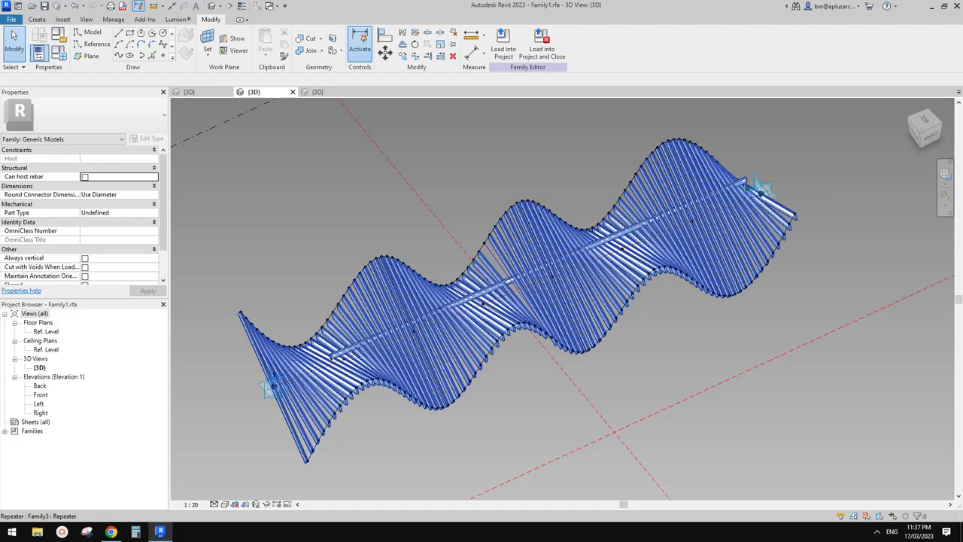
pyautogui.moveTo(617, 269)
pyautogui.keyDown('shift'); pyautogui.mouseDown(button='middle')
pyautogui.moveTo(660, 265)
pyautogui.moveTo(626, 247)
pyautogui.moveTo(611, 283)
pyautogui.moveTo(627, 297)
pyautogui.moveTo(616, 281)
pyautogui.mouseUp(button='middle'); pyautogui.keyUp('shift')
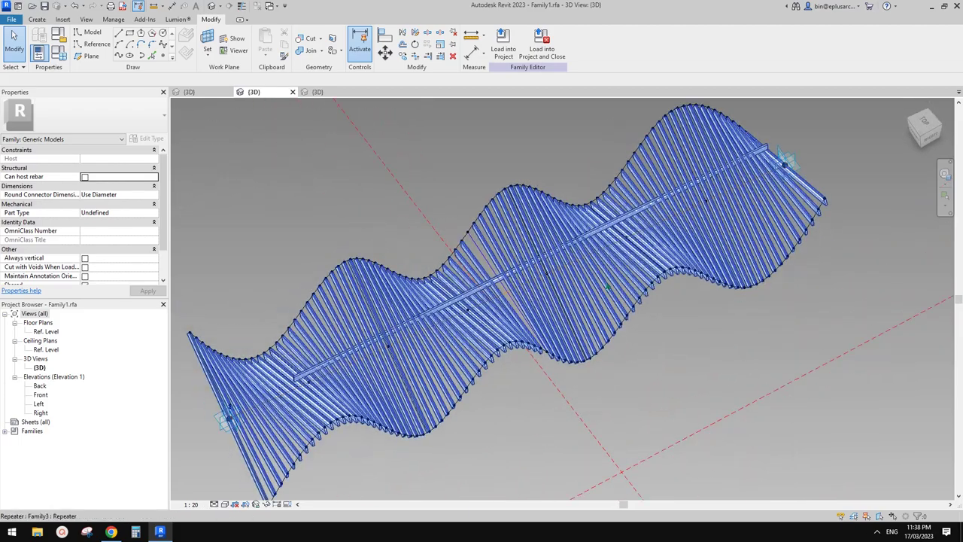
pyautogui.click(503, 44)
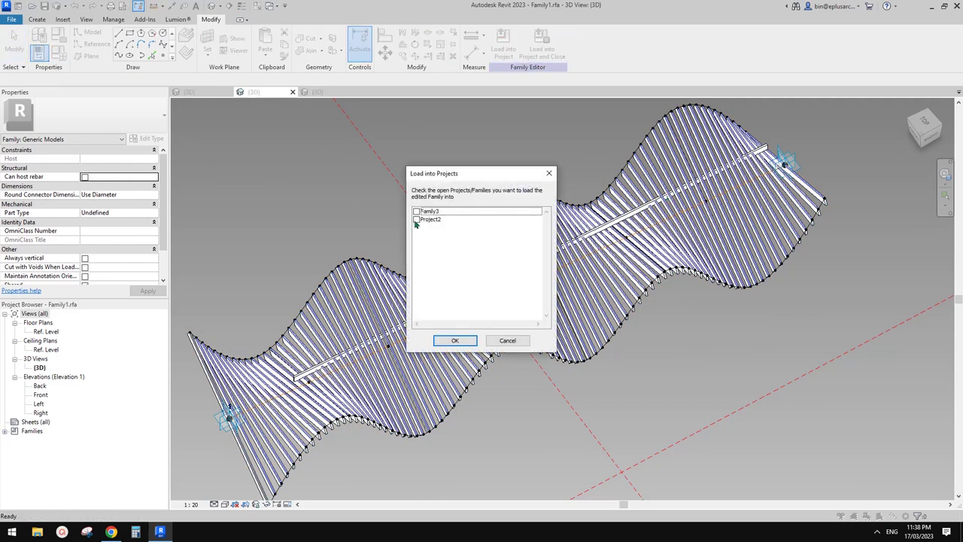
pyautogui.click(467, 340)
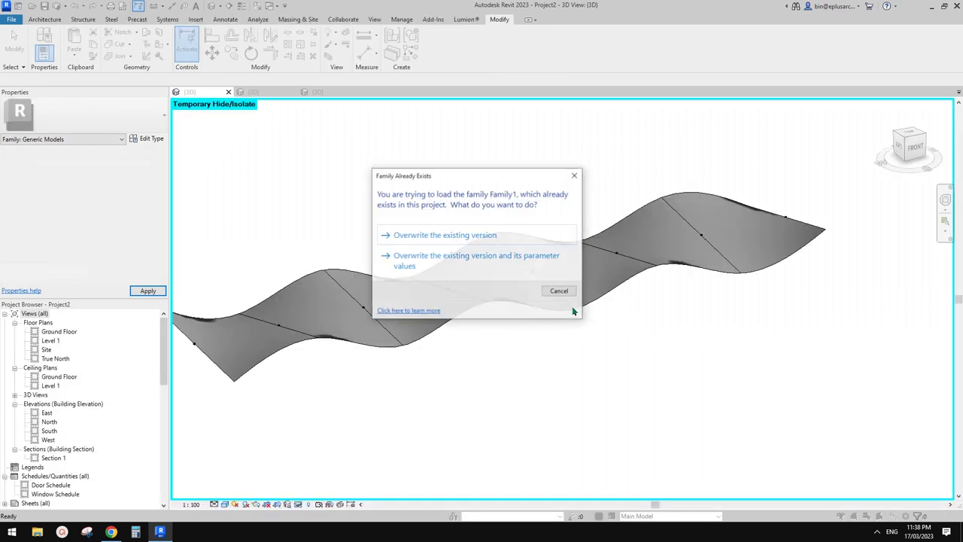
pyautogui.click(490, 251)
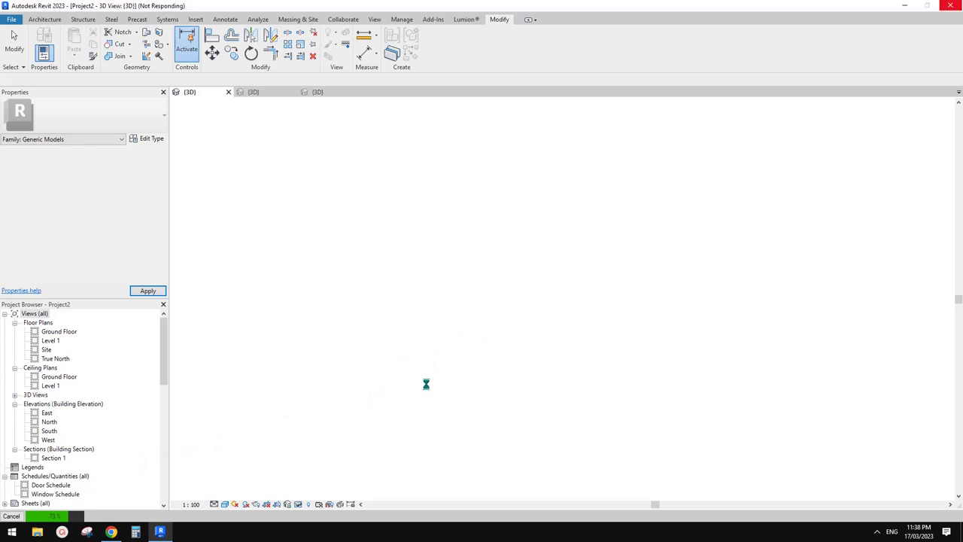
# Delete the stray lengthwise beam running across the other roof beams in Project2.
pyautogui.scroll(-2, 538, 326)
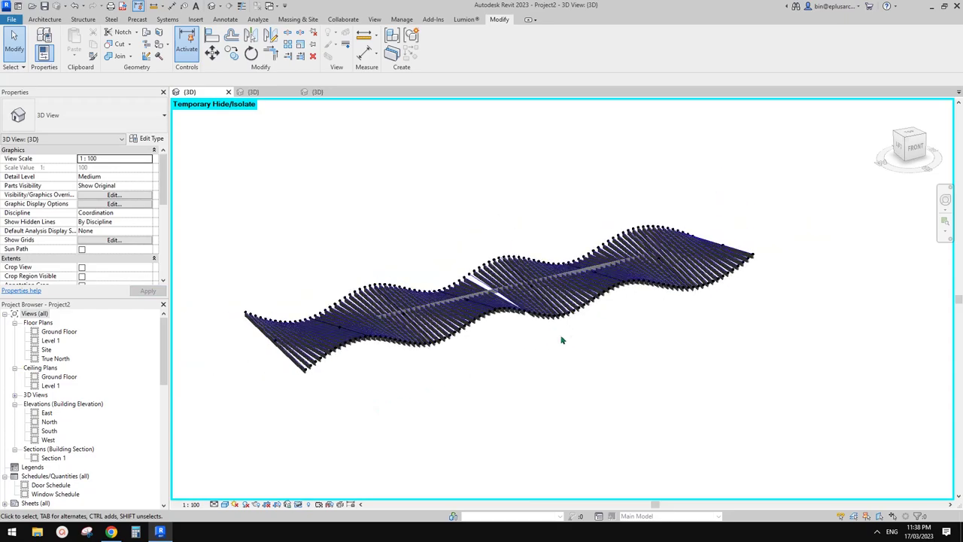
pyautogui.keyDown('shift'); pyautogui.moveTo(562, 340); pyautogui.dragTo(531, 423, button='middle'); pyautogui.keyUp('shift')
pyautogui.scroll(2, 523, 329)
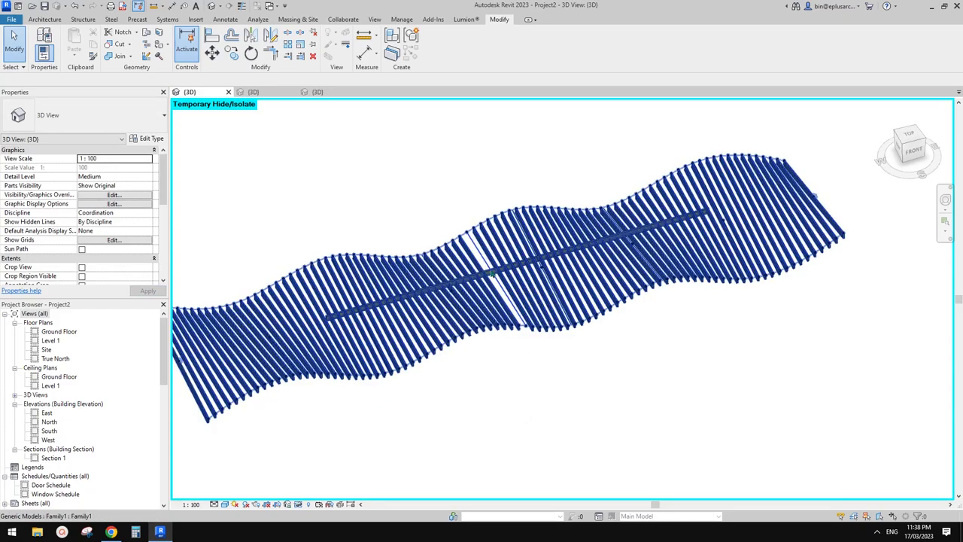
pyautogui.keyDown('shift'); pyautogui.moveTo(549, 303); pyautogui.dragTo(508, 328, button='middle'); pyautogui.keyUp('shift')
pyautogui.scroll(2, 493, 287)
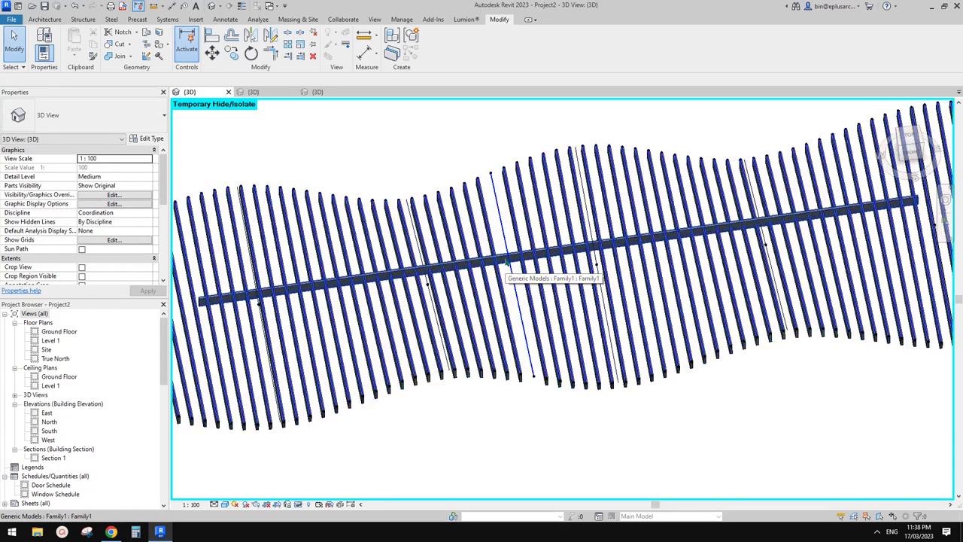
pyautogui.click(506, 261)
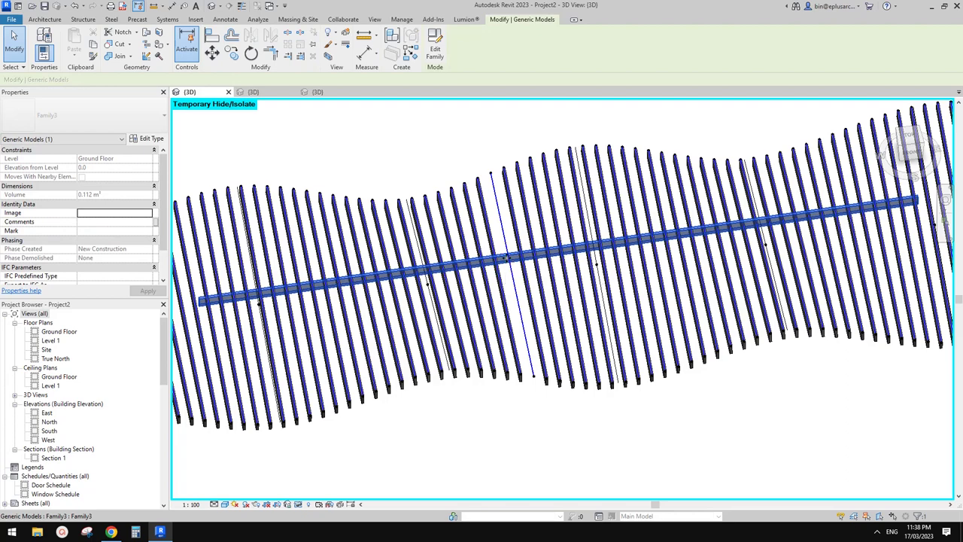
pyautogui.keyDown('shift'); pyautogui.moveTo(506, 257); pyautogui.dragTo(540, 273, button='middle'); pyautogui.keyUp('shift')
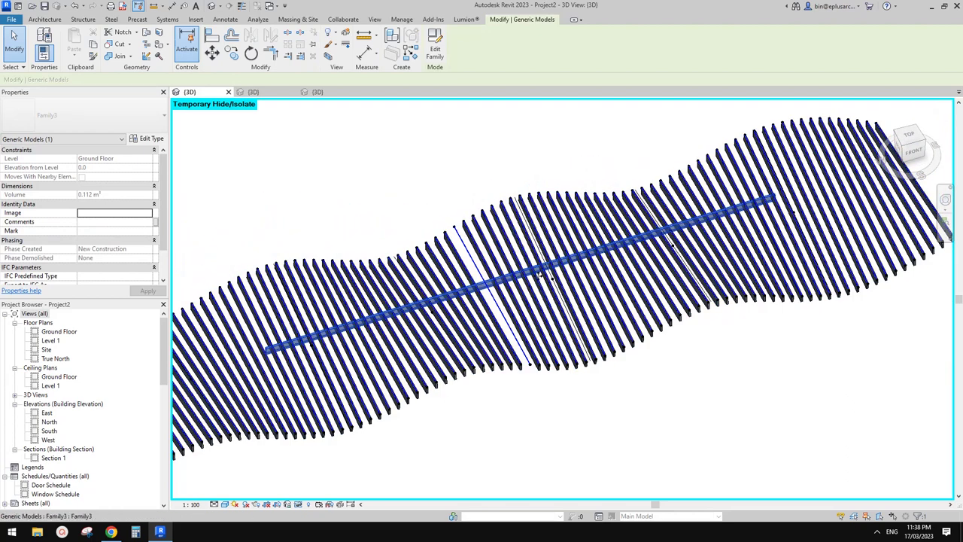
pyautogui.press('Delete')
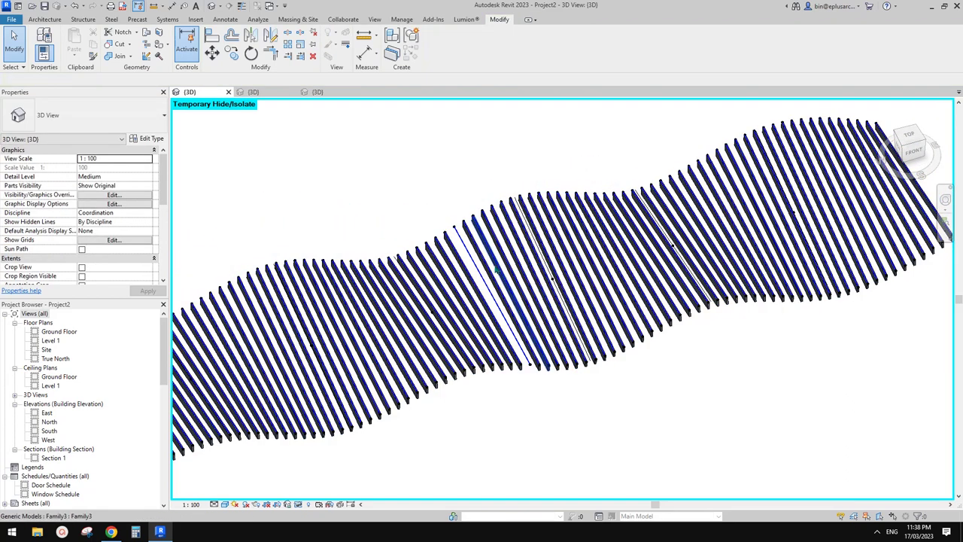
pyautogui.scroll(2, 485, 269)
pyautogui.keyDown('shift'); pyautogui.moveTo(485, 268); pyautogui.dragTo(515, 242, button='middle'); pyautogui.keyUp('shift')
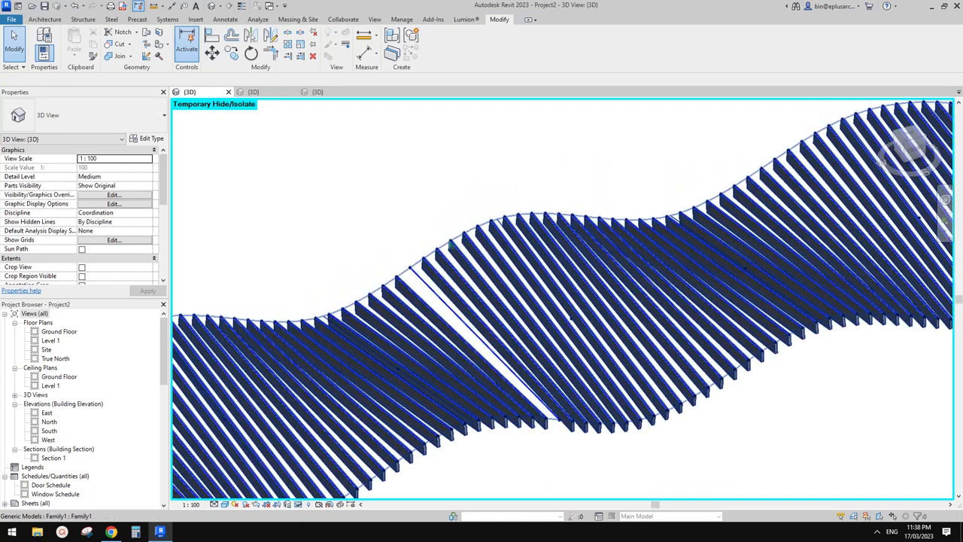
# In Family1, delete the stray lengthwise repeated beam.
pyautogui.click(282, 92)
pyautogui.scroll(4, 505, 284)
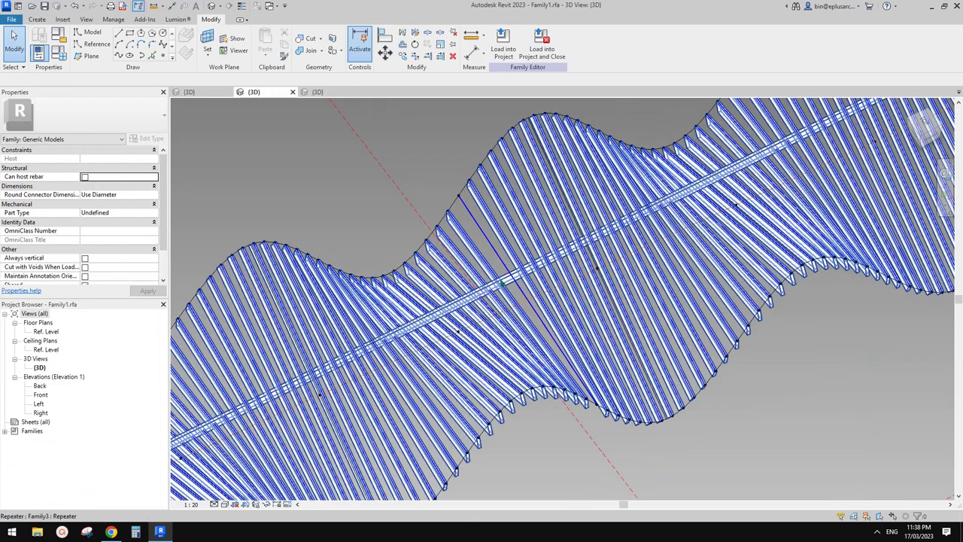
pyautogui.click(507, 285)
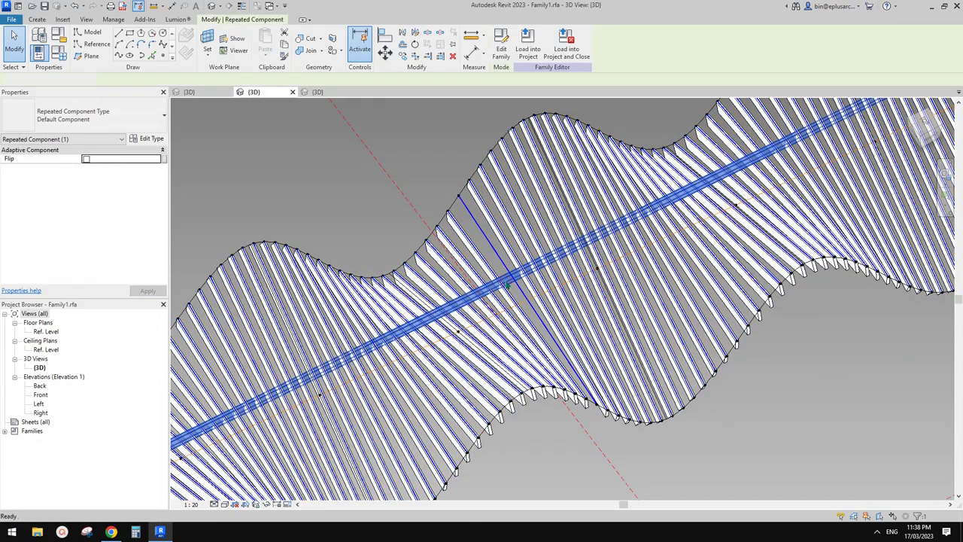
pyautogui.press('Delete')
pyautogui.scroll(-1, 473, 260)
# Reload Family1 into Project2 only, overwriting the existing version.
pyautogui.click(503, 47)
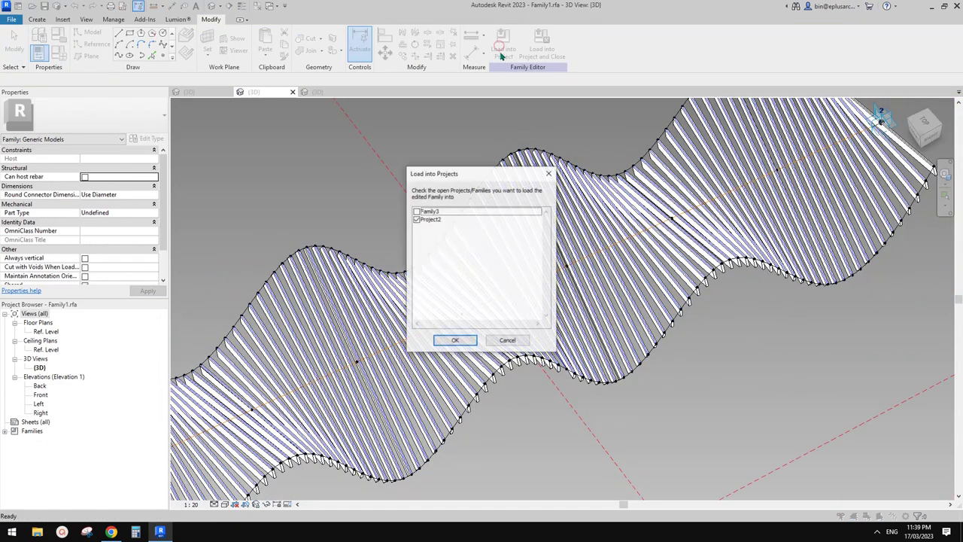
pyautogui.click(456, 341)
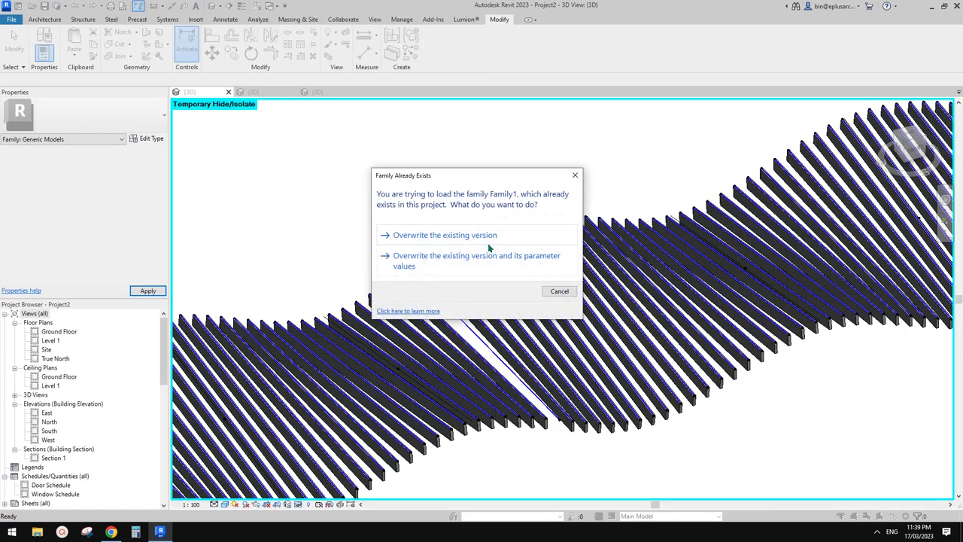
pyautogui.click(421, 235)
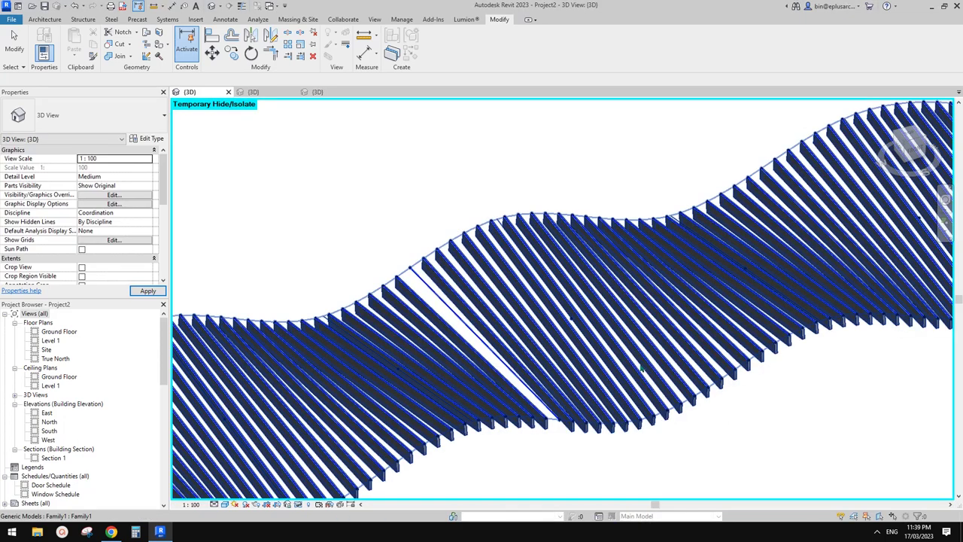
# Fill the gap in the Project2 roof with a similar Family3 beam placed between the empty grid line's two end nodes.
pyautogui.scroll(-3, 640, 366)
pyautogui.keyDown('shift'); pyautogui.moveTo(602, 397); pyautogui.dragTo(568, 410, button='middle'); pyautogui.keyUp('shift')
pyautogui.scroll(5, 522, 323)
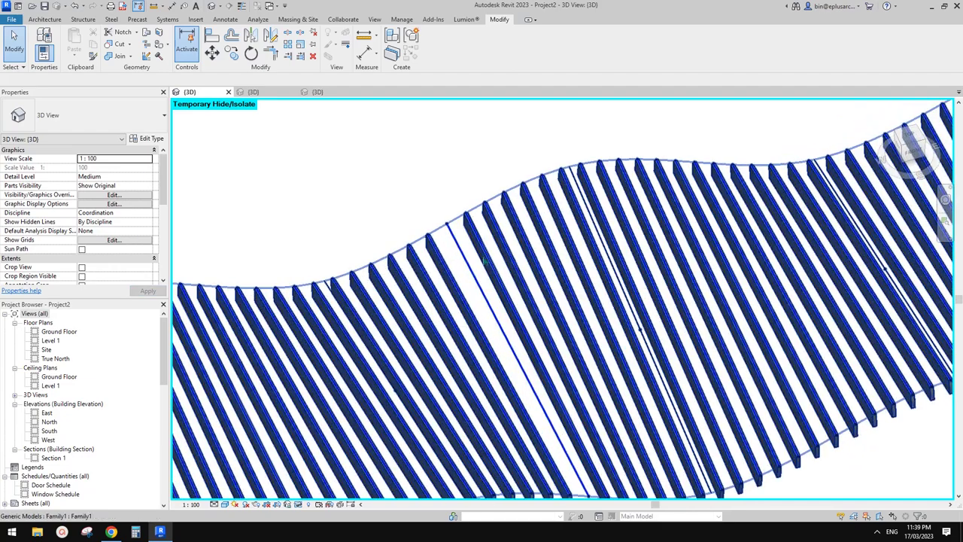
pyautogui.click(483, 257)
pyautogui.keyDown('shift'); pyautogui.moveTo(483, 257); pyautogui.dragTo(559, 247, button='middle'); pyautogui.keyUp('shift')
pyautogui.press('s')
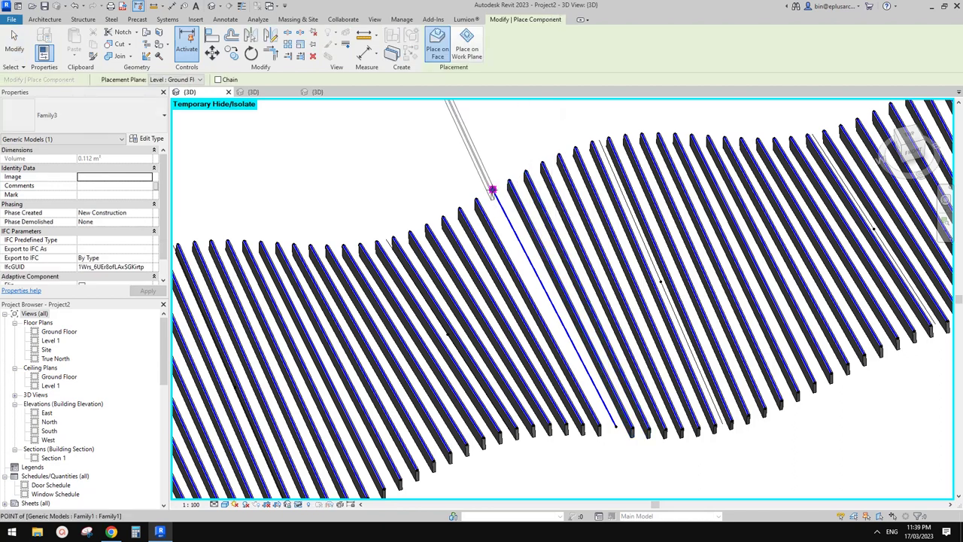
pyautogui.click(492, 190)
pyautogui.click(615, 426)
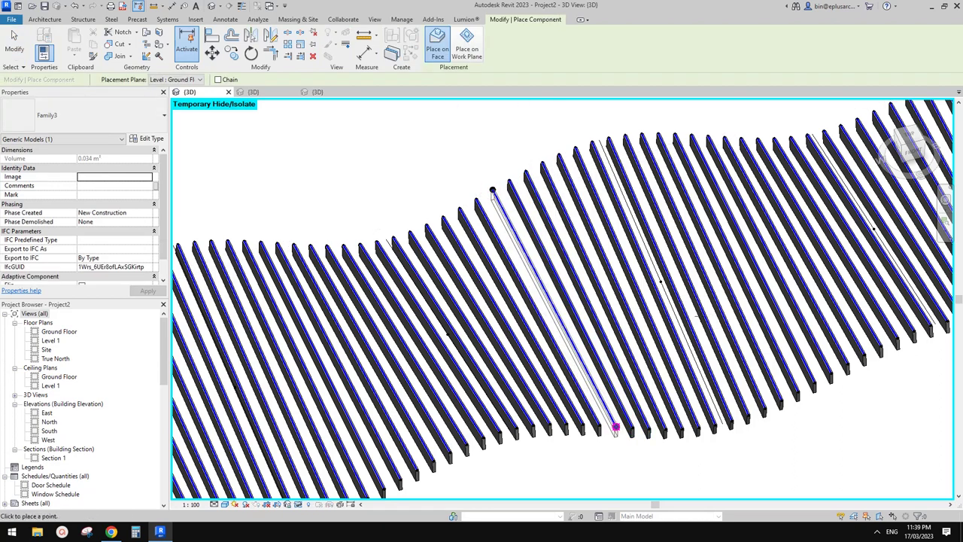
pyautogui.press('Escape')
pyautogui.press('Escape')
# Reset the temporary hide/isolate so the full project shows around the beam roof.
pyautogui.scroll(-4, 641, 285)
pyautogui.keyDown('shift'); pyautogui.moveTo(642, 286); pyautogui.dragTo(585, 283, button='middle'); pyautogui.keyUp('shift')
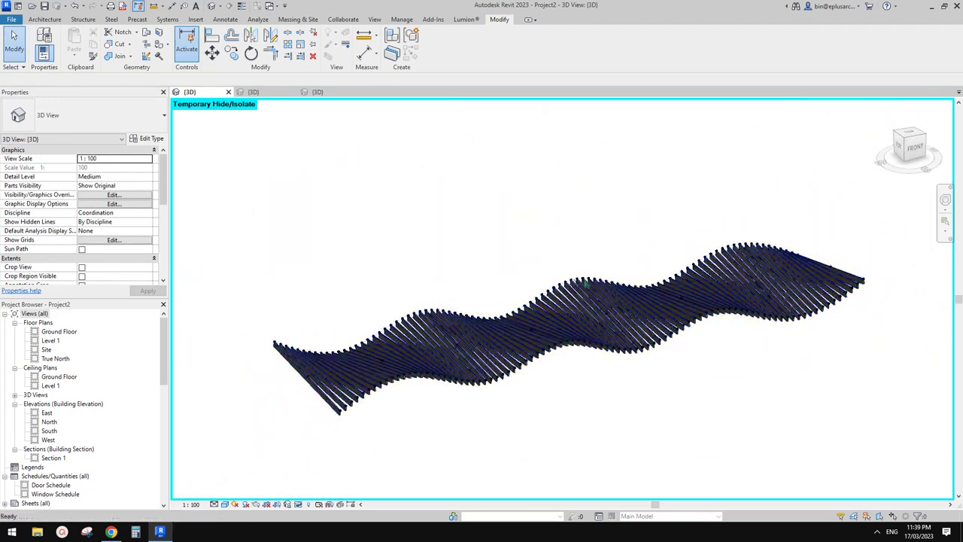
pyautogui.press('h')
pyautogui.press('r')
pyautogui.click(643, 331)
pyautogui.keyDown('shift'); pyautogui.moveTo(643, 331); pyautogui.dragTo(670, 361, button='middle'); pyautogui.keyUp('shift')
# Switch to Chrome and show the wavy roof reference photo on Twitter.
pyautogui.click(110, 532)
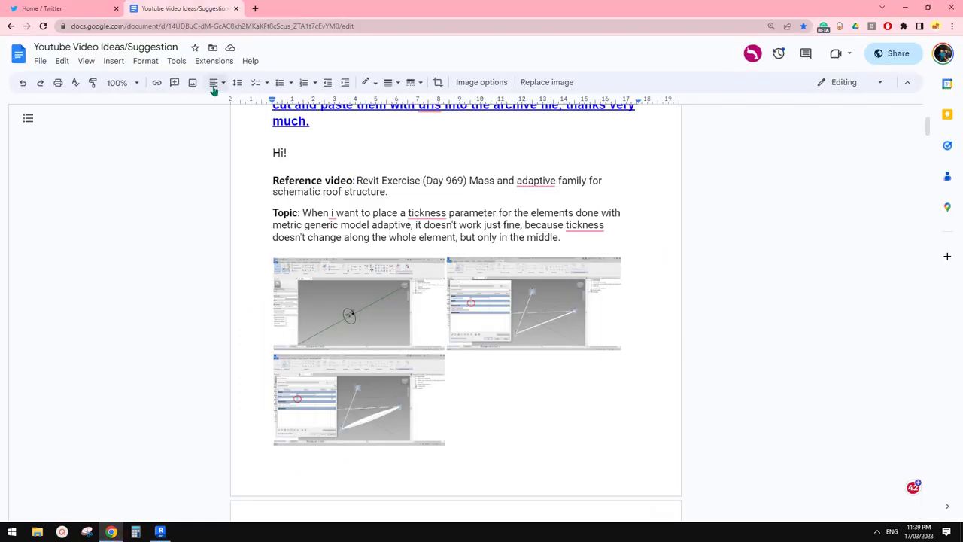
pyautogui.click(81, 11)
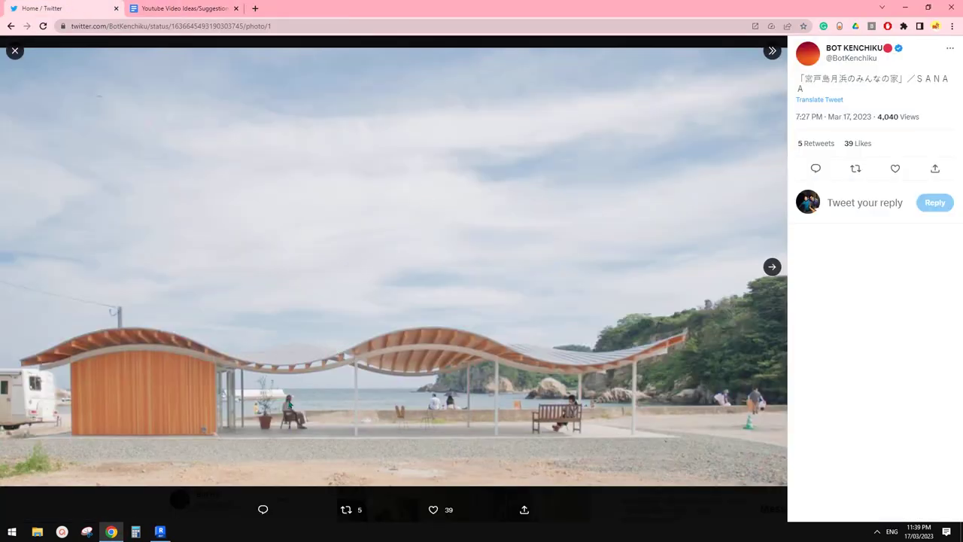
# Switch back to Revit and draw a straight Generic 100mm wall about 18600 mm long, 8000 mm high, beneath the roof near its north edge.
pyautogui.click(160, 532)
pyautogui.keyDown('shift'); pyautogui.moveTo(417, 348); pyautogui.dragTo(598, 348, button='middle'); pyautogui.keyUp('shift')
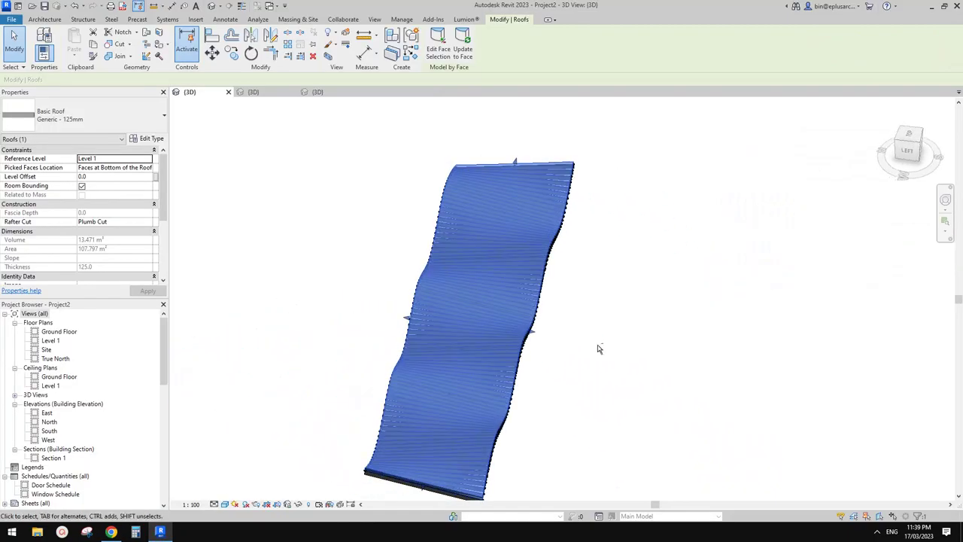
pyautogui.click(909, 143)
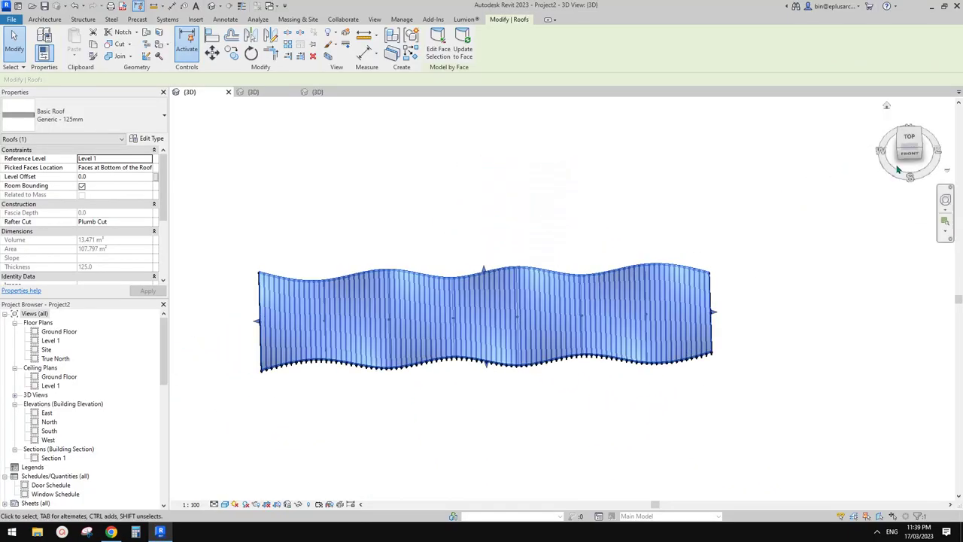
pyautogui.press('Escape')
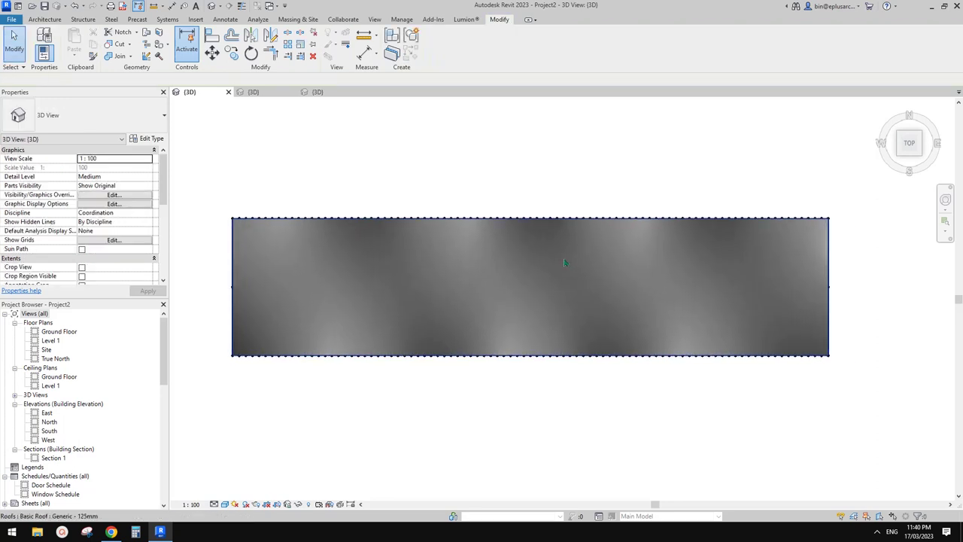
pyautogui.press('w')
pyautogui.press('a')
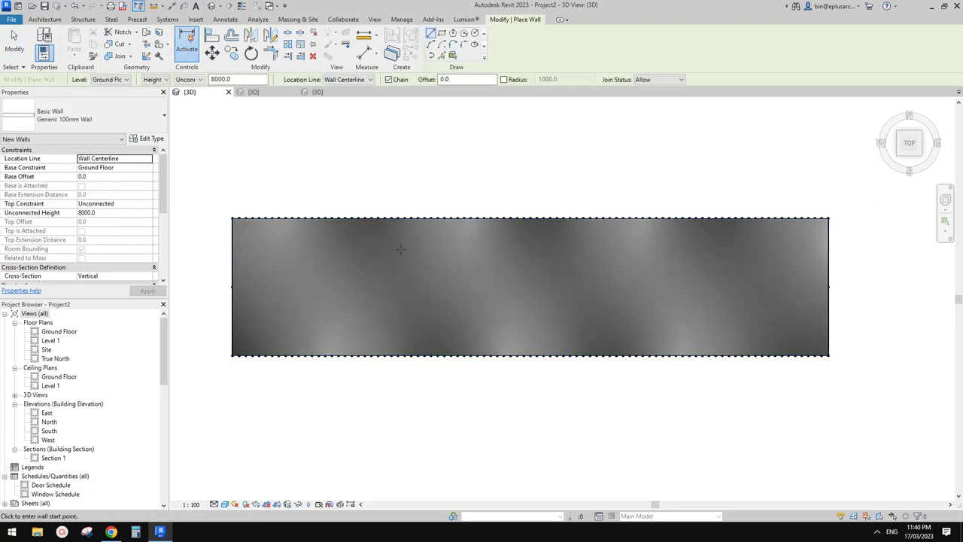
pyautogui.click(780, 241)
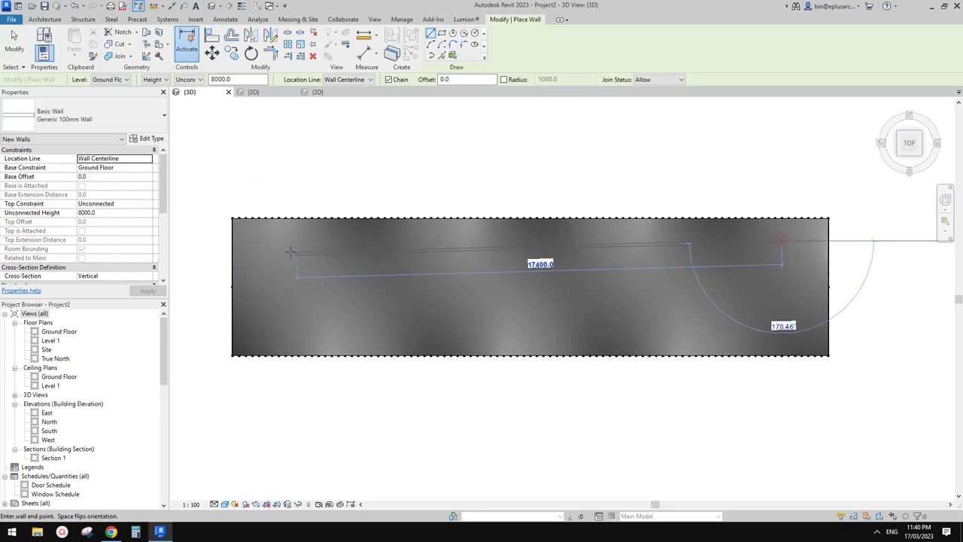
pyautogui.click(262, 243)
pyautogui.press('Escape')
# Attach the top of the new wall to the wavy roof above it.
pyautogui.click(322, 243)
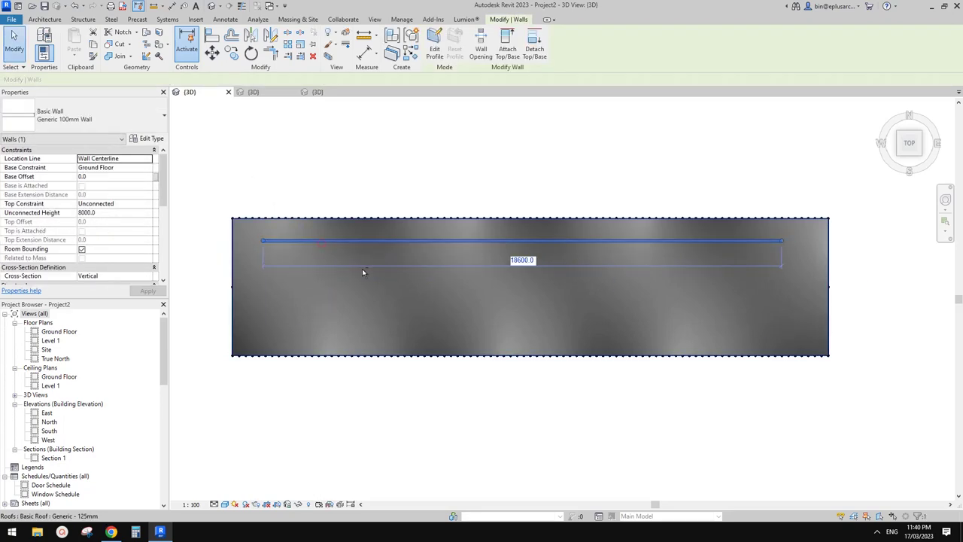
pyautogui.keyDown('shift'); pyautogui.moveTo(363, 270); pyautogui.dragTo(552, 140, button='middle'); pyautogui.keyUp('shift')
pyautogui.click(508, 46)
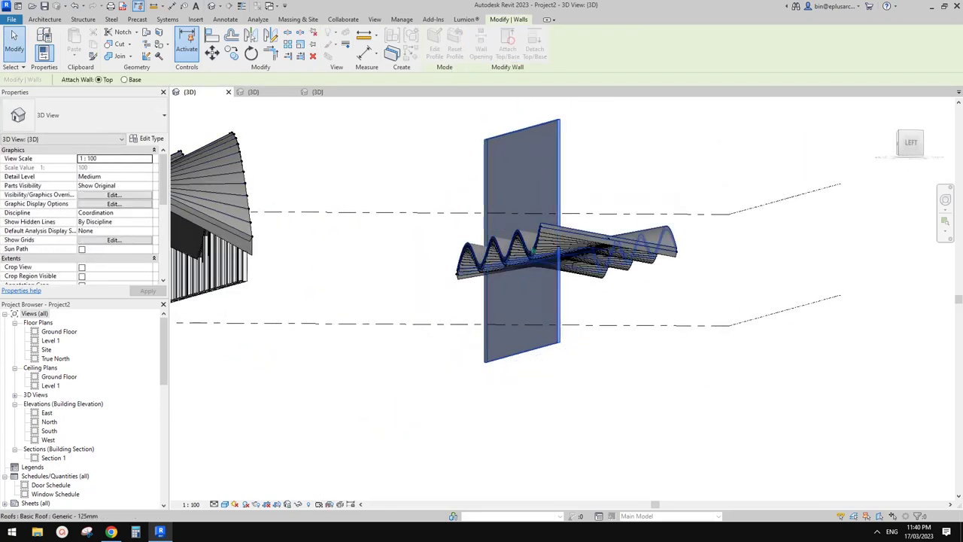
pyautogui.moveTo(543, 257)
pyautogui.keyDown('shift'); pyautogui.mouseDown(button='middle')
pyautogui.moveTo(565, 294)
pyautogui.moveTo(775, 190)
pyautogui.moveTo(652, 273)
pyautogui.moveTo(665, 267)
pyautogui.mouseUp(button='middle'); pyautogui.keyUp('shift')
pyautogui.scroll(2, 565, 294)
pyautogui.click(565, 295)
pyautogui.click(775, 190)
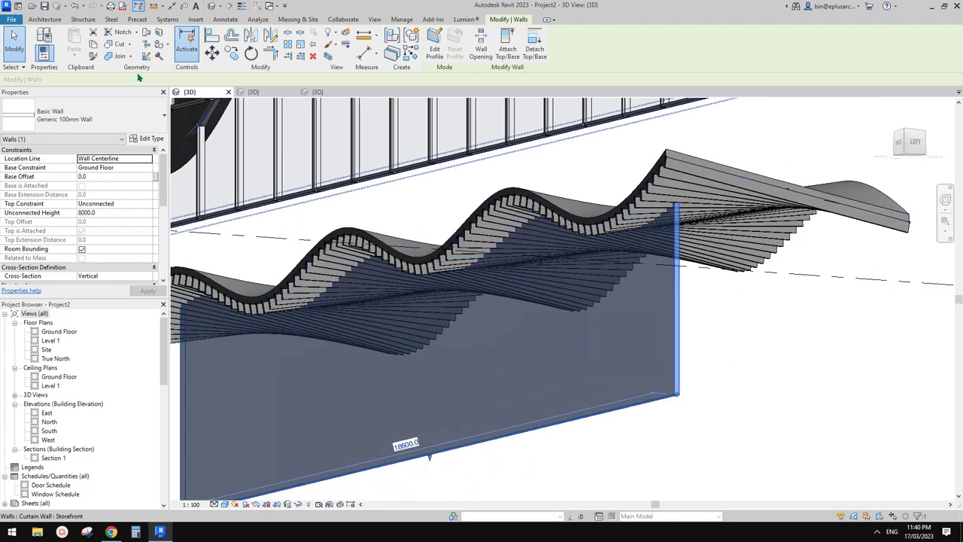
# Place a UB305x165x40 beam along the wall's wavy top edge by picking that edge.
pyautogui.click(83, 19)
pyautogui.click(39, 44)
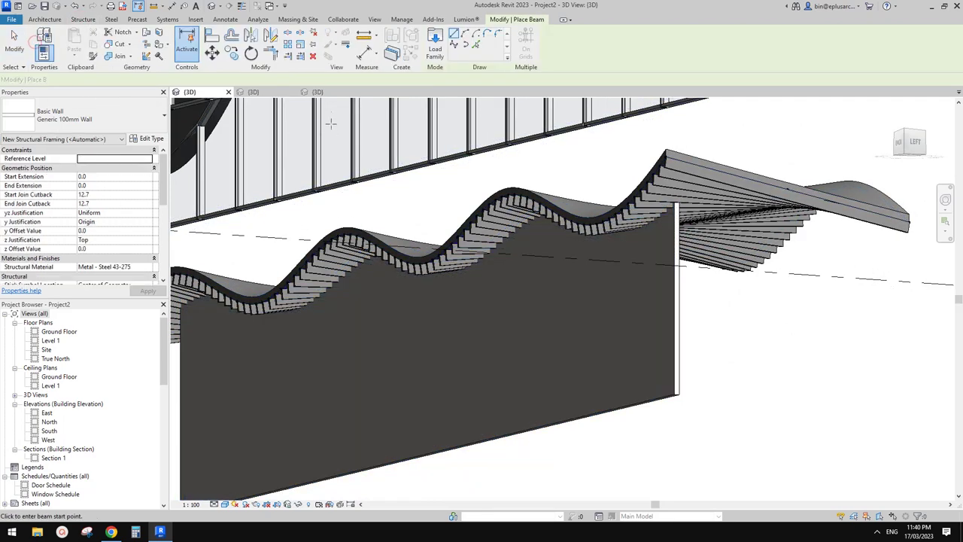
pyautogui.click(475, 45)
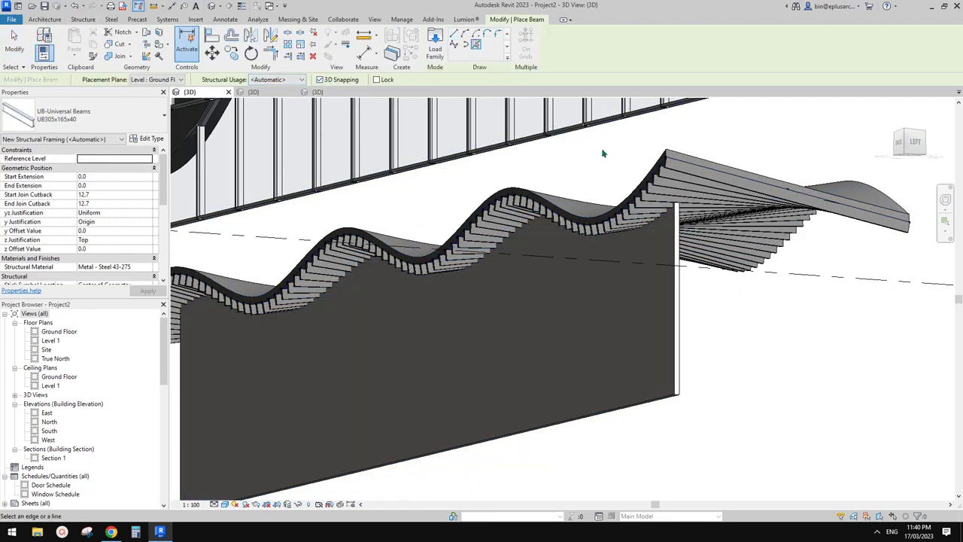
pyautogui.scroll(5, 674, 192)
pyautogui.moveTo(672, 193)
pyautogui.keyDown('shift'); pyautogui.mouseDown(button='middle')
pyautogui.moveTo(682, 225)
pyautogui.moveTo(631, 208)
pyautogui.moveTo(774, 231)
pyautogui.mouseUp(button='middle'); pyautogui.keyUp('shift')
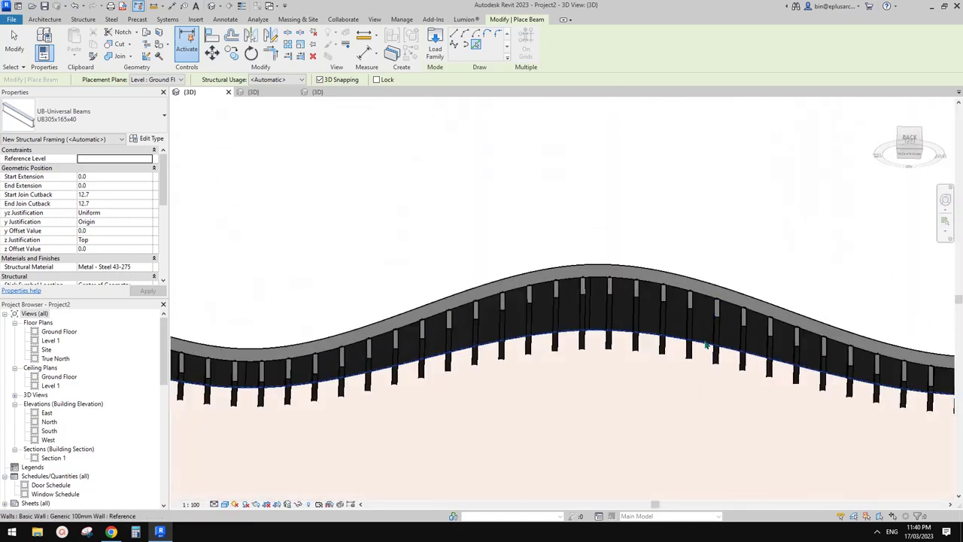
pyautogui.scroll(-4, 685, 306)
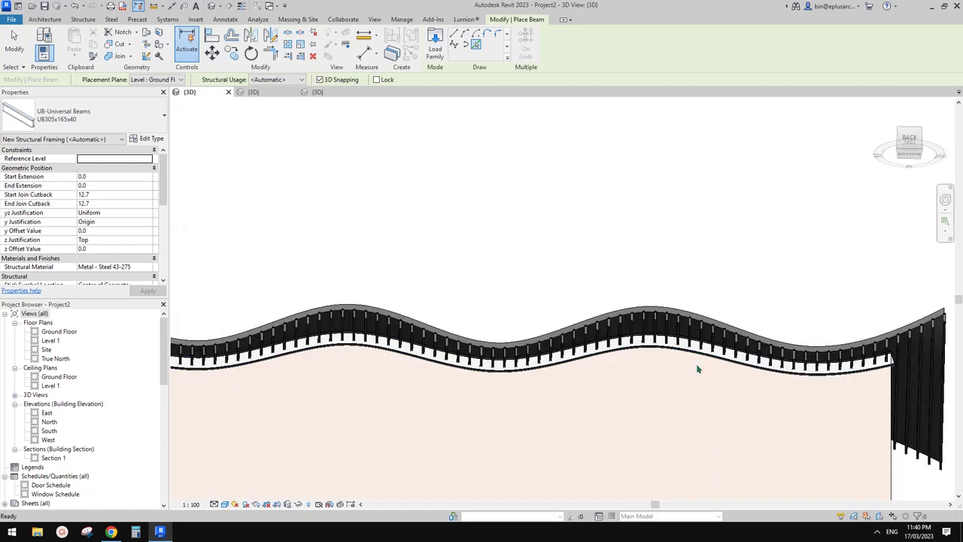
# Set the wavy steel beam's z Offset Value to -190.
pyautogui.click(696, 359)
pyautogui.moveTo(756, 325)
pyautogui.keyDown('shift'); pyautogui.mouseDown(button='middle')
pyautogui.moveTo(580, 337)
pyautogui.moveTo(669, 311)
pyautogui.moveTo(605, 315)
pyautogui.moveTo(653, 371)
pyautogui.moveTo(588, 408)
pyautogui.mouseUp(button='middle'); pyautogui.keyUp('shift')
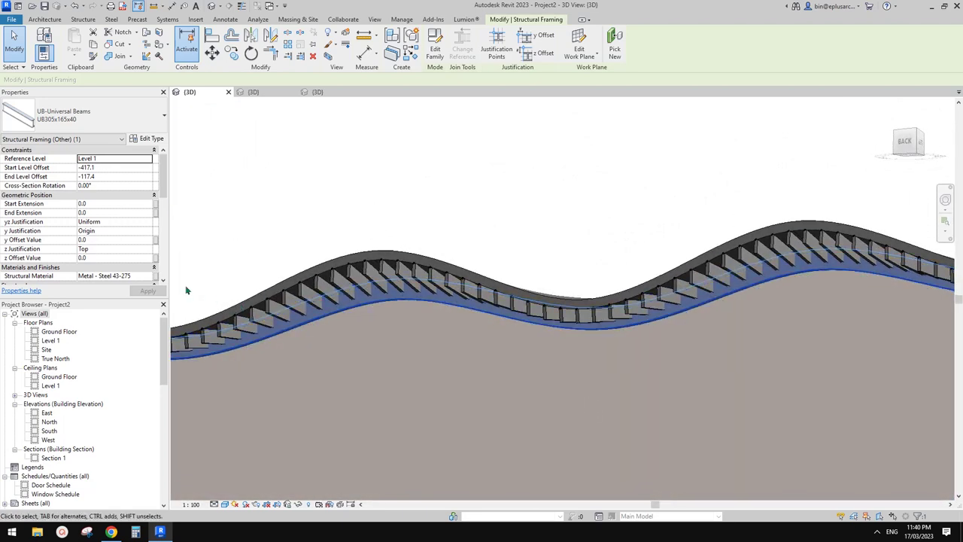
pyautogui.click(107, 259)
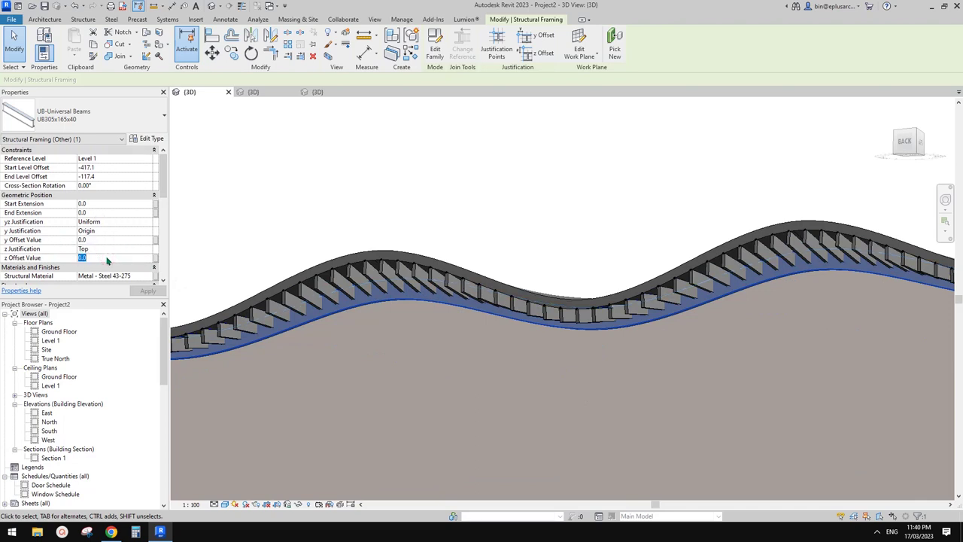
pyautogui.write('-')
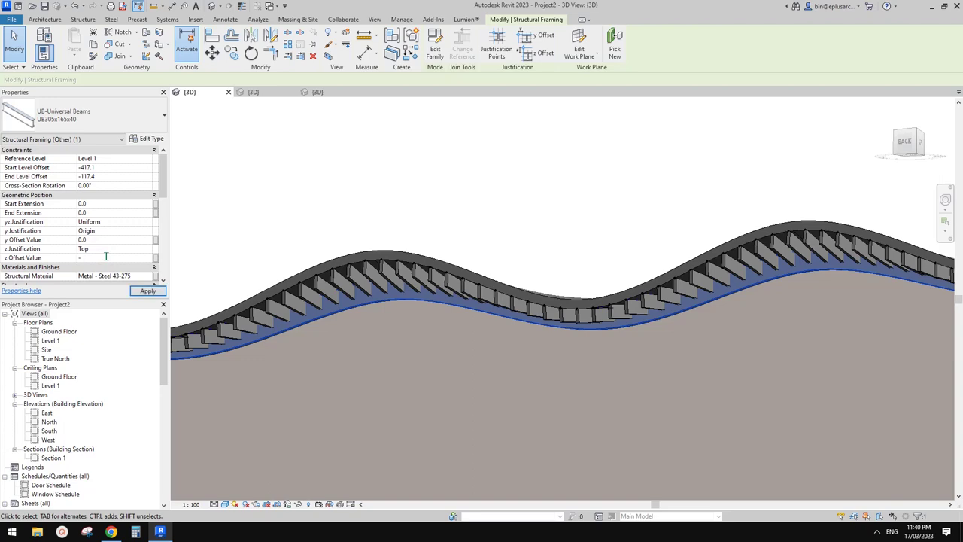
pyautogui.write('190')
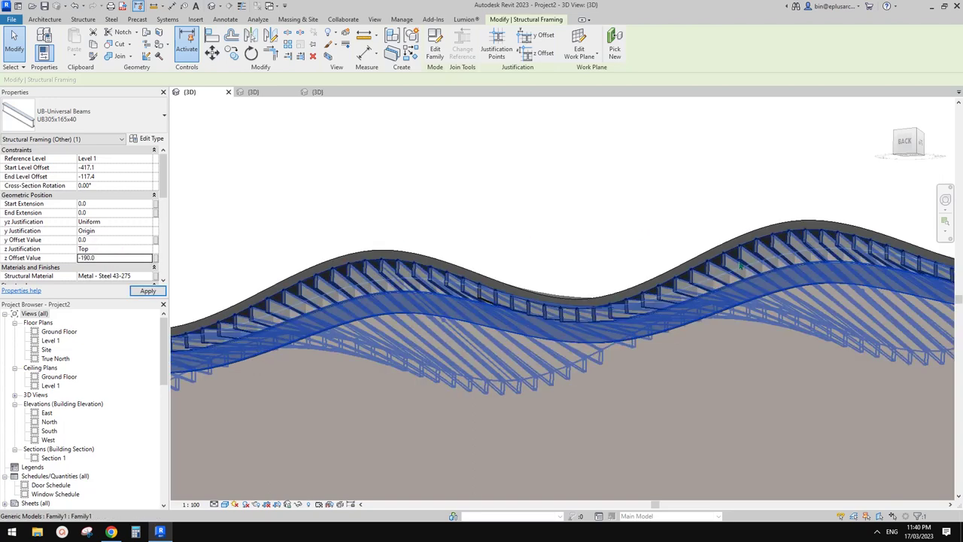
pyautogui.click(673, 203)
# Delete the helper wall beneath the roof, keeping the wavy steel beam.
pyautogui.keyDown('shift'); pyautogui.moveTo(672, 204); pyautogui.dragTo(713, 369, button='middle'); pyautogui.keyUp('shift')
pyautogui.click(714, 362)
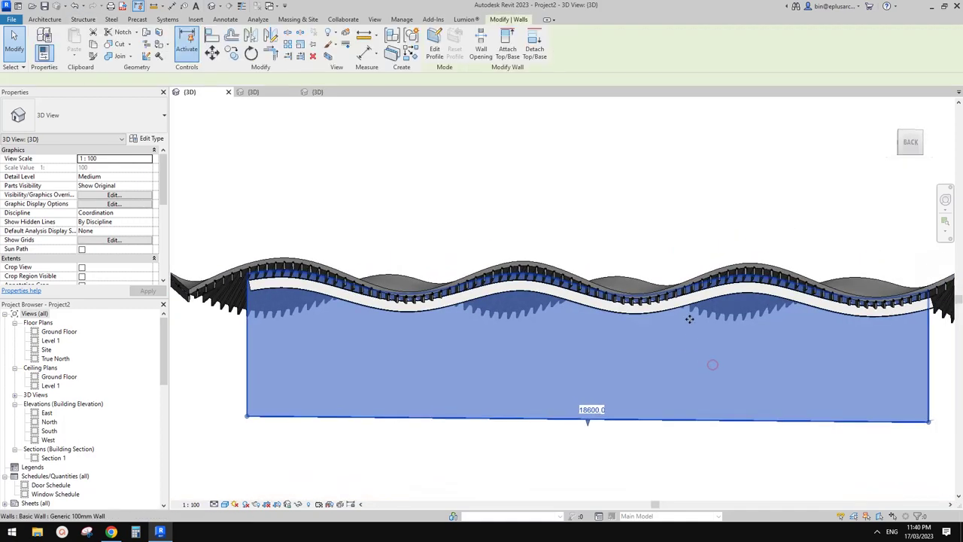
pyautogui.press('Delete')
# Examine how the wavy steel beam follows the underside of the roof rafters from several angles.
pyautogui.moveTo(750, 331)
pyautogui.keyDown('shift'); pyautogui.mouseDown(button='middle')
pyautogui.moveTo(533, 365)
pyautogui.moveTo(763, 346)
pyautogui.moveTo(724, 386)
pyautogui.moveTo(624, 413)
pyautogui.moveTo(421, 300)
pyautogui.moveTo(410, 318)
pyautogui.moveTo(424, 333)
pyautogui.moveTo(581, 304)
pyautogui.moveTo(725, 242)
pyautogui.moveTo(639, 215)
pyautogui.moveTo(586, 345)
pyautogui.mouseUp(button='middle'); pyautogui.keyUp('shift')
pyautogui.click(580, 257)
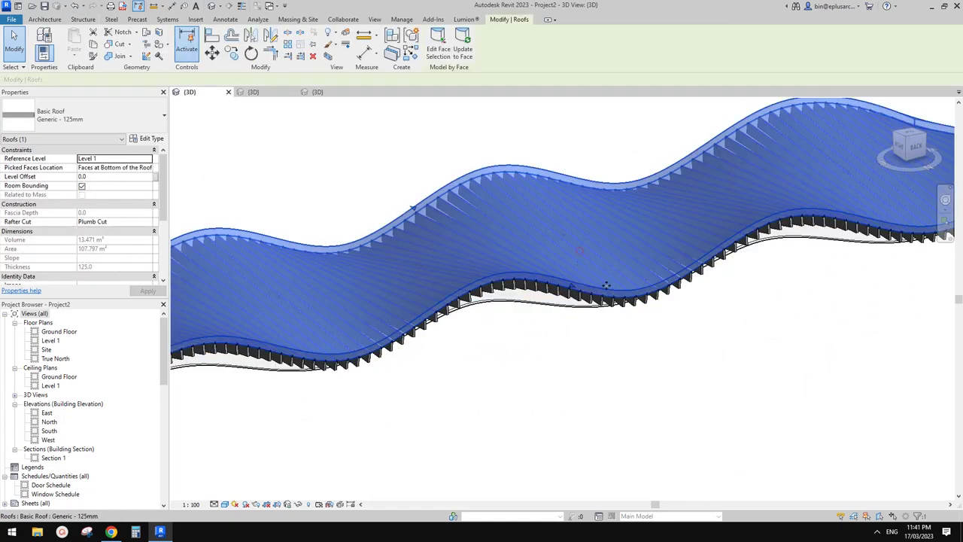
pyautogui.scroll(-2, 607, 286)
pyautogui.keyDown('shift'); pyautogui.moveTo(608, 292); pyautogui.dragTo(617, 324, button='middle'); pyautogui.keyUp('shift')
pyautogui.click(616, 323)
pyautogui.moveTo(535, 254)
pyautogui.keyDown('shift'); pyautogui.mouseDown(button='middle')
pyautogui.moveTo(531, 279)
pyautogui.moveTo(540, 281)
pyautogui.moveTo(625, 248)
pyautogui.moveTo(711, 235)
pyautogui.moveTo(683, 279)
pyautogui.moveTo(555, 292)
pyautogui.moveTo(688, 294)
pyautogui.moveTo(675, 304)
pyautogui.mouseUp(button='middle'); pyautogui.keyUp('shift')
pyautogui.scroll(2, 597, 277)
pyautogui.scroll(2, 675, 251)
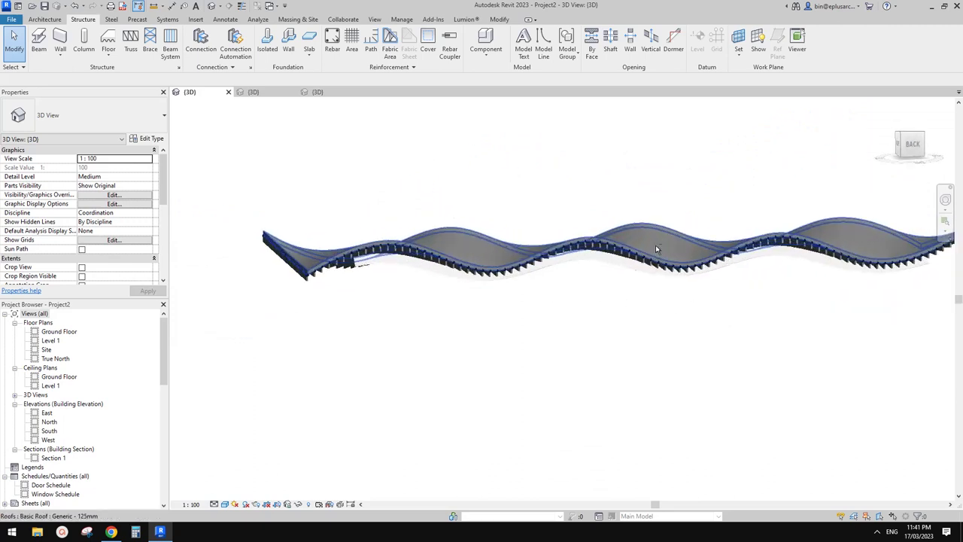
pyautogui.keyDown('shift'); pyautogui.moveTo(655, 245); pyautogui.dragTo(634, 252, button='middle'); pyautogui.keyUp('shift')
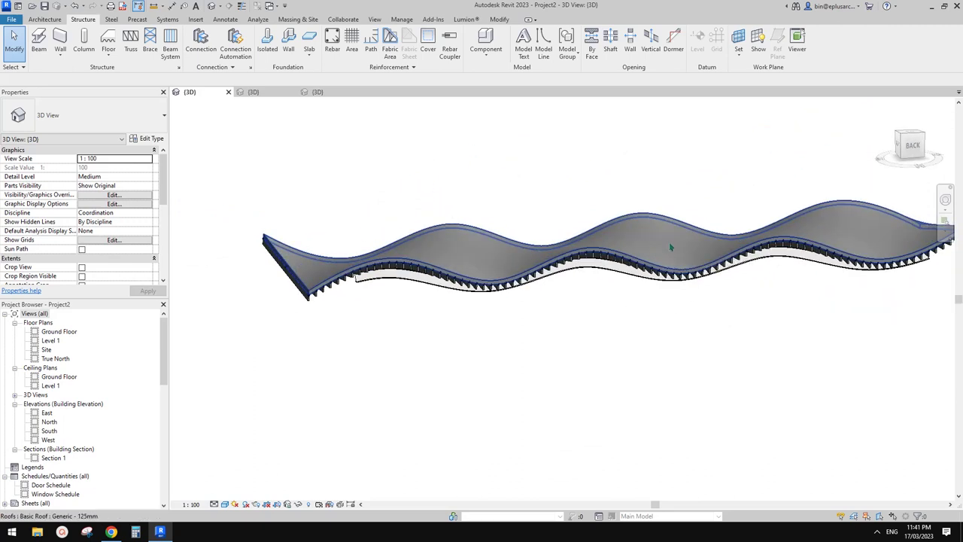
pyautogui.keyDown('shift'); pyautogui.moveTo(685, 258); pyautogui.dragTo(750, 215, button='middle'); pyautogui.keyUp('shift')
pyautogui.scroll(4, 850, 239)
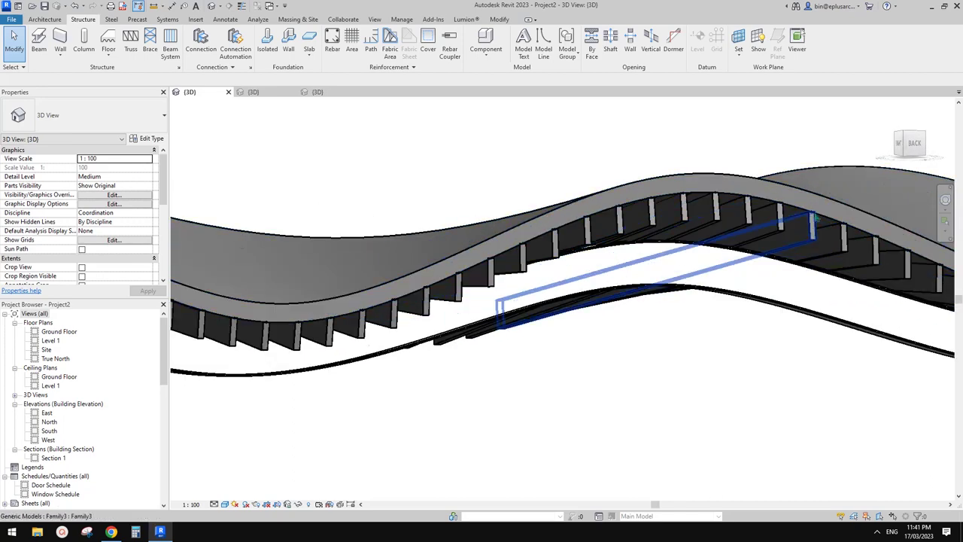
# Temporarily hide the Generic - 125mm roof to expose the rafters underneath.
pyautogui.click(803, 215)
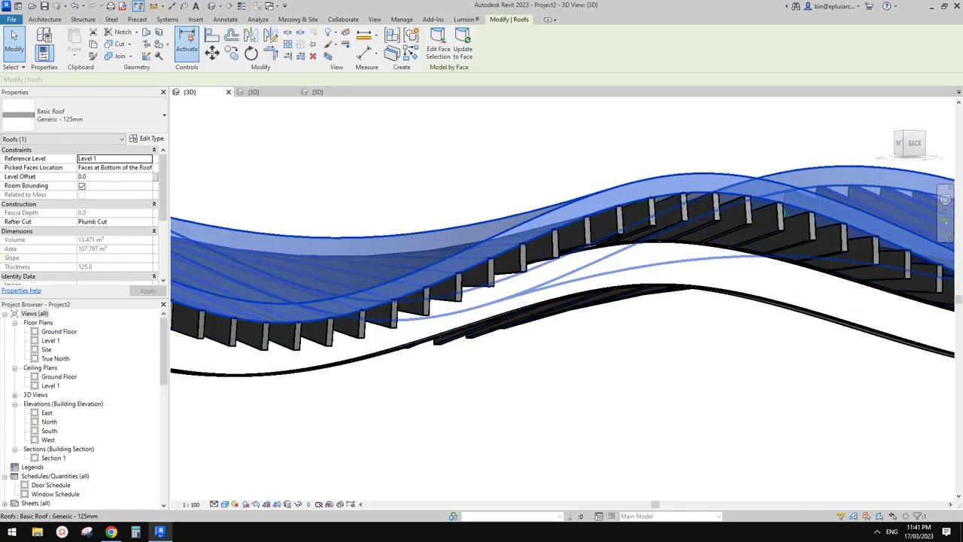
pyautogui.keyDown('shift'); pyautogui.moveTo(796, 209); pyautogui.dragTo(668, 355, button='middle'); pyautogui.keyUp('shift')
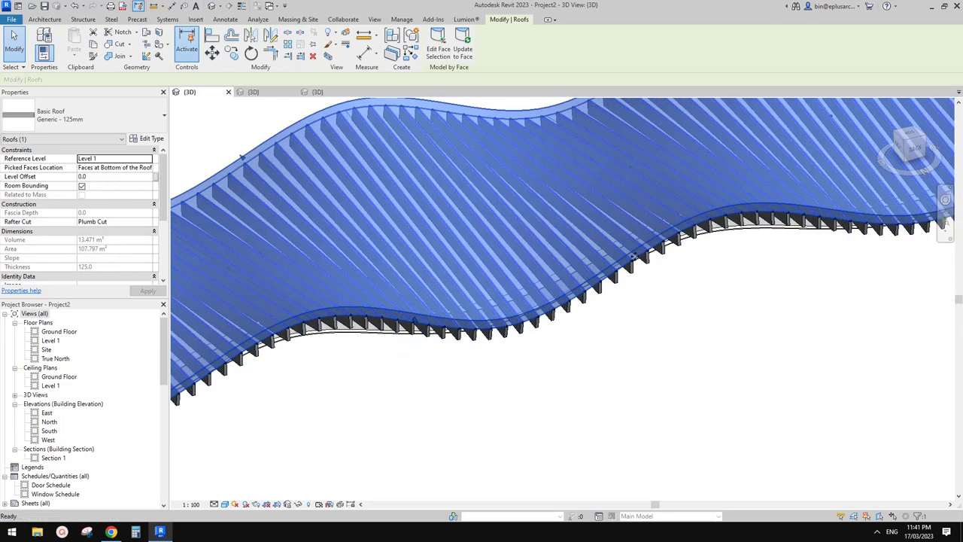
pyautogui.press('h')
pyautogui.press('h')
# Set the angle parameter a of the Family1 rafter structure to 5 degrees.
pyautogui.scroll(4, 607, 274)
pyautogui.click(611, 286)
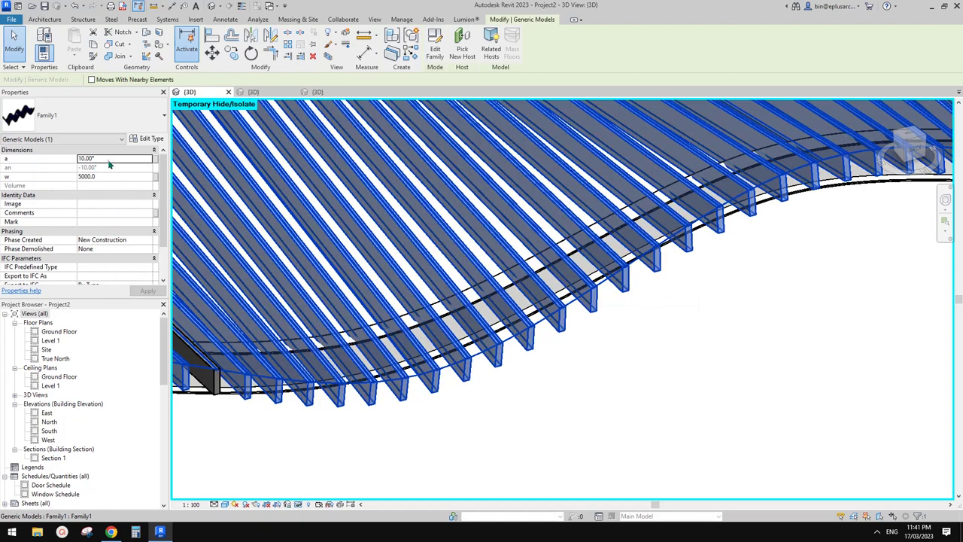
pyautogui.click(107, 160)
pyautogui.write('5')
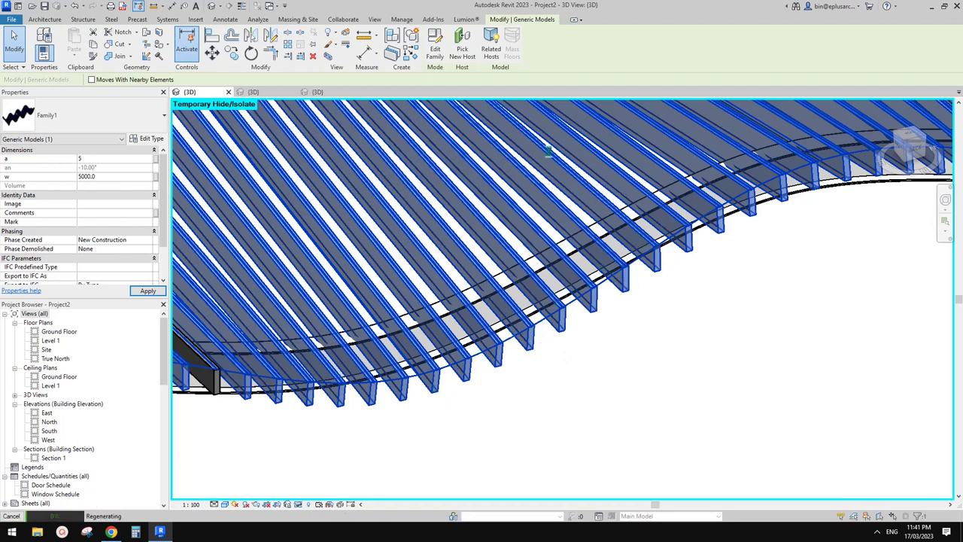
pyautogui.press('Escape')
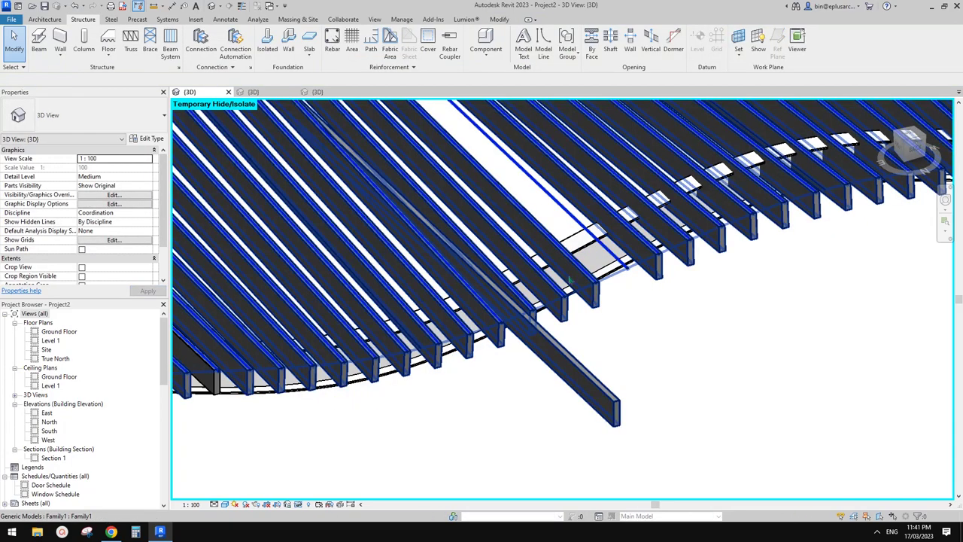
# Examine the modified rafters against the Family1 model and check their fit with the wavy steel beam.
pyautogui.keyDown('shift'); pyautogui.moveTo(448, 350); pyautogui.dragTo(548, 377, button='middle'); pyautogui.keyUp('shift')
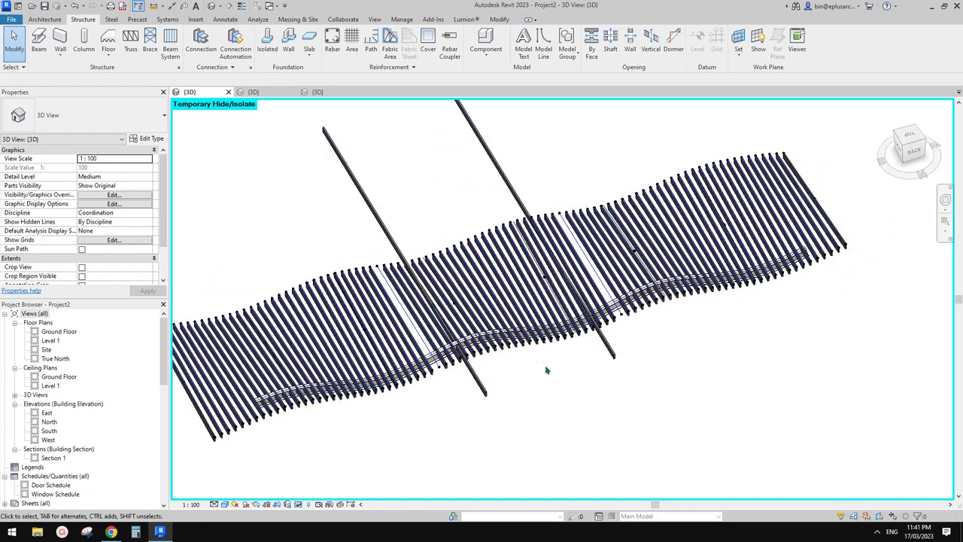
pyautogui.click(277, 92)
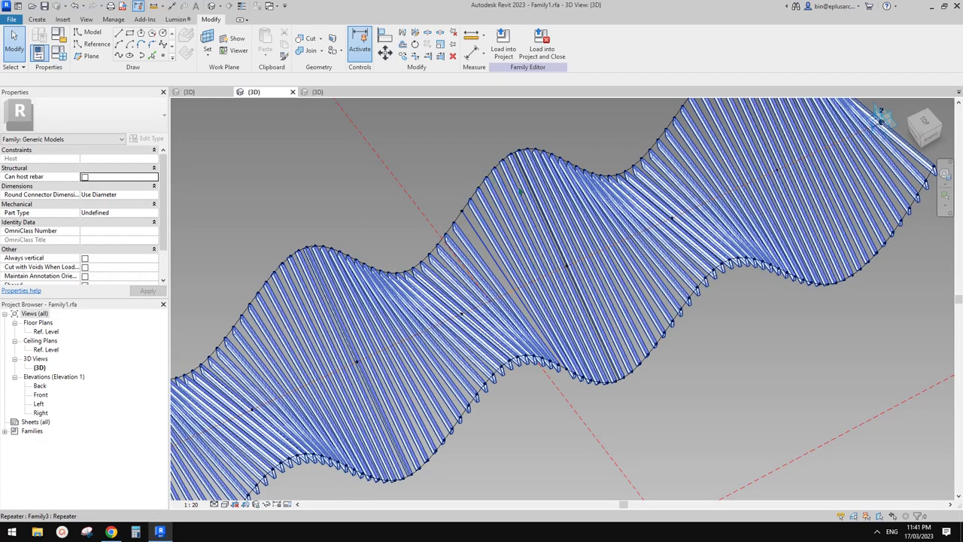
pyautogui.click(197, 91)
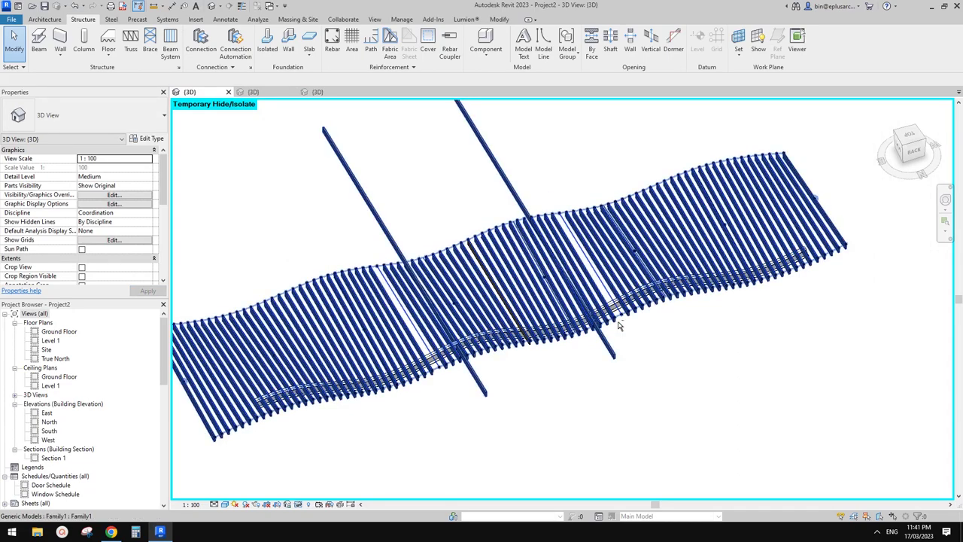
pyautogui.keyDown('shift'); pyautogui.moveTo(618, 325); pyautogui.dragTo(610, 242, button='middle'); pyautogui.keyUp('shift')
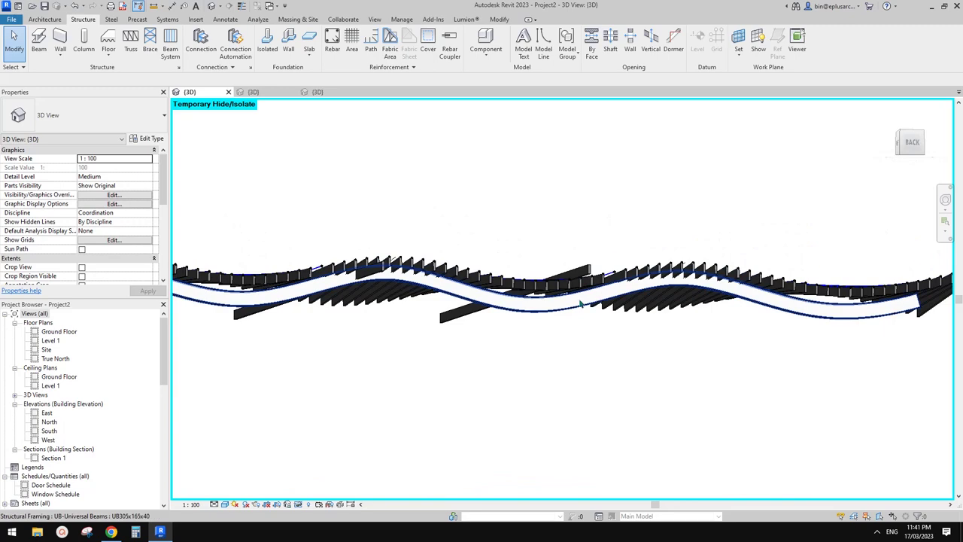
pyautogui.keyDown('shift'); pyautogui.moveTo(570, 307); pyautogui.dragTo(615, 304, button='middle'); pyautogui.keyUp('shift')
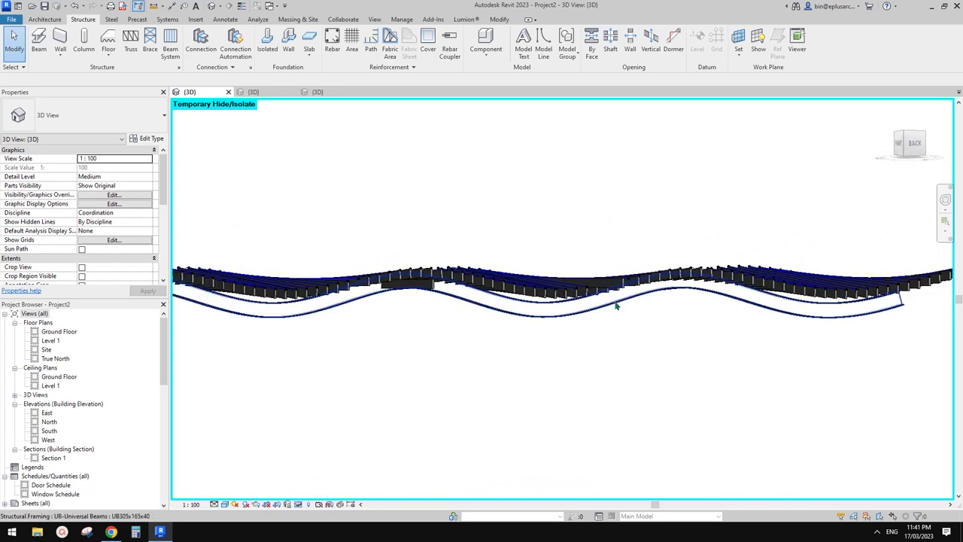
pyautogui.click(578, 310)
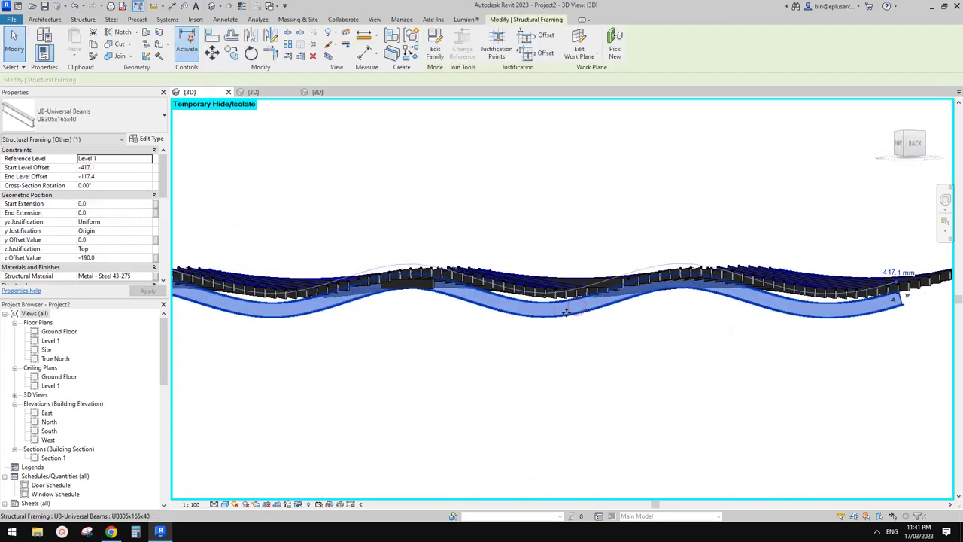
pyautogui.keyDown('shift'); pyautogui.moveTo(594, 310); pyautogui.dragTo(578, 303, button='middle'); pyautogui.keyUp('shift')
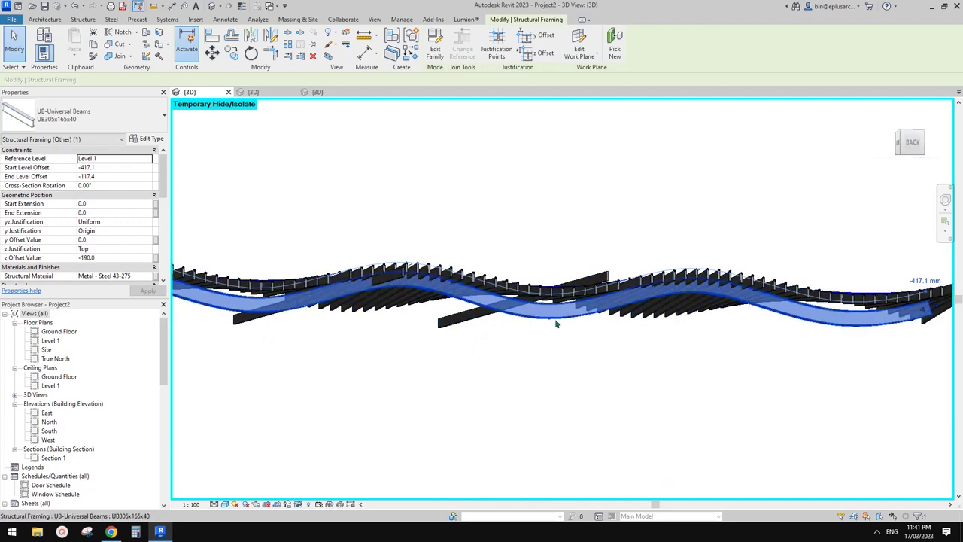
pyautogui.keyDown('shift'); pyautogui.moveTo(570, 310); pyautogui.dragTo(565, 299, button='middle'); pyautogui.keyUp('shift')
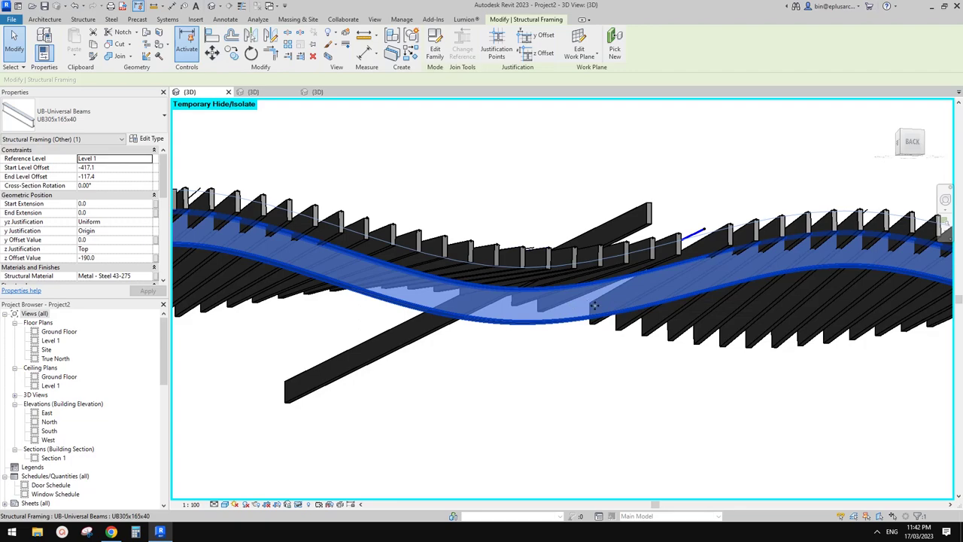
pyautogui.moveTo(636, 293)
pyautogui.keyDown('shift'); pyautogui.mouseDown(button='middle')
pyautogui.moveTo(687, 365)
pyautogui.moveTo(705, 302)
pyautogui.moveTo(578, 354)
pyautogui.moveTo(622, 363)
pyautogui.moveTo(599, 329)
pyautogui.mouseUp(button='middle'); pyautogui.keyUp('shift')
pyautogui.press('Escape')
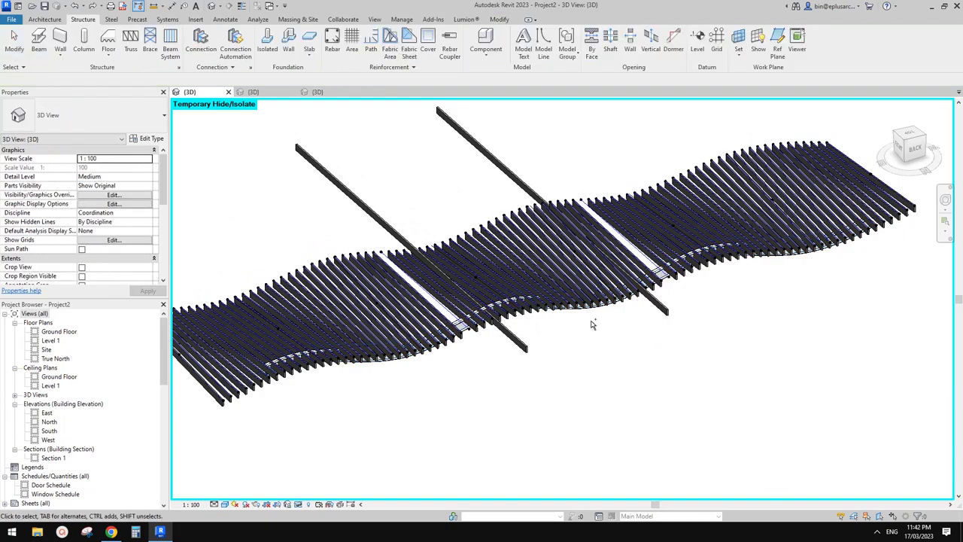
# Undo the last angle change on the Family1 rafter structure.
pyautogui.hotkey('ctrl', 'z')
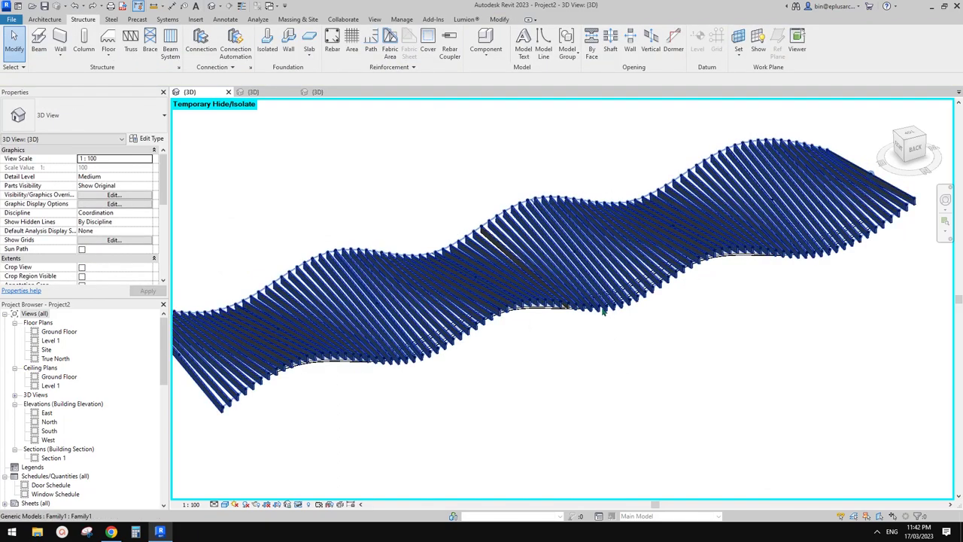
pyautogui.keyDown('shift'); pyautogui.moveTo(591, 325); pyautogui.dragTo(805, 229, button='middle'); pyautogui.keyUp('shift')
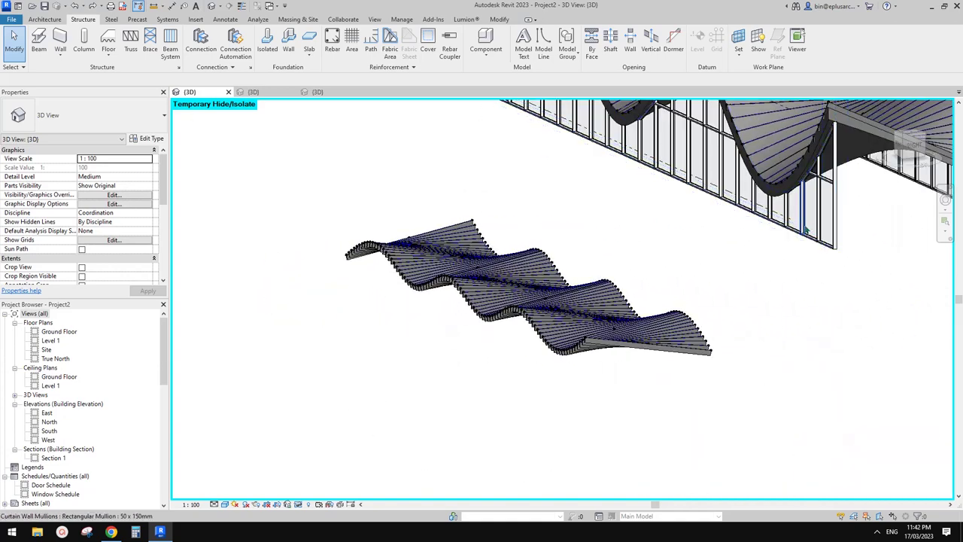
pyautogui.keyDown('shift'); pyautogui.moveTo(709, 246); pyautogui.dragTo(521, 334, button='middle'); pyautogui.keyUp('shift')
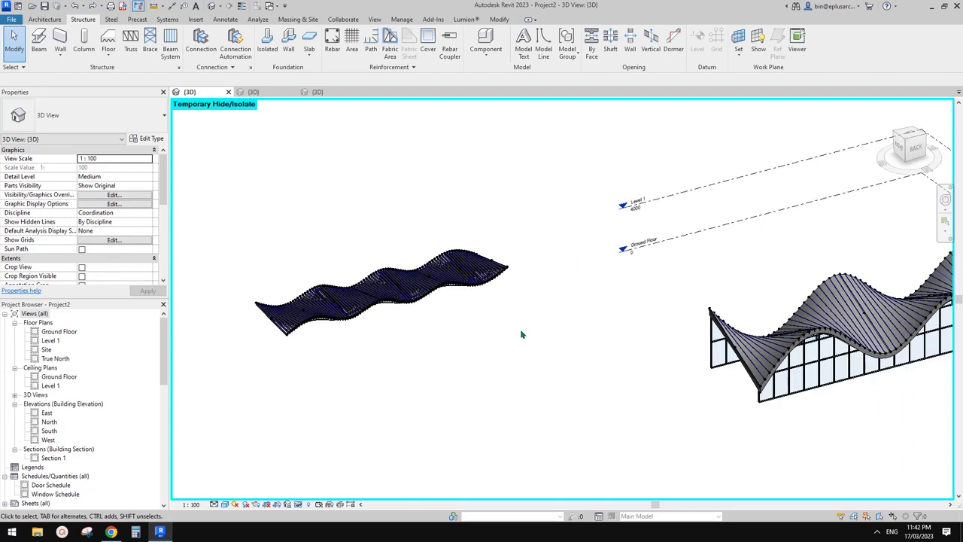
# Reset the temporary hide/isolate so the Generic - 125mm roof is shown over the rafters again.
pyautogui.scroll(-2, 509, 307)
pyautogui.moveTo(529, 244); pyautogui.dragTo(304, 364)
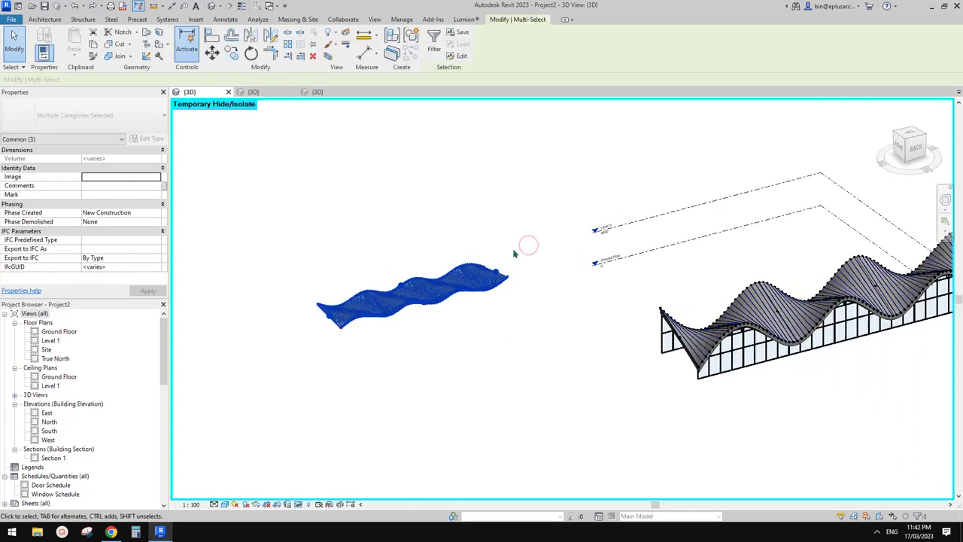
pyautogui.click(513, 263)
pyautogui.press('h')
pyautogui.press('r')
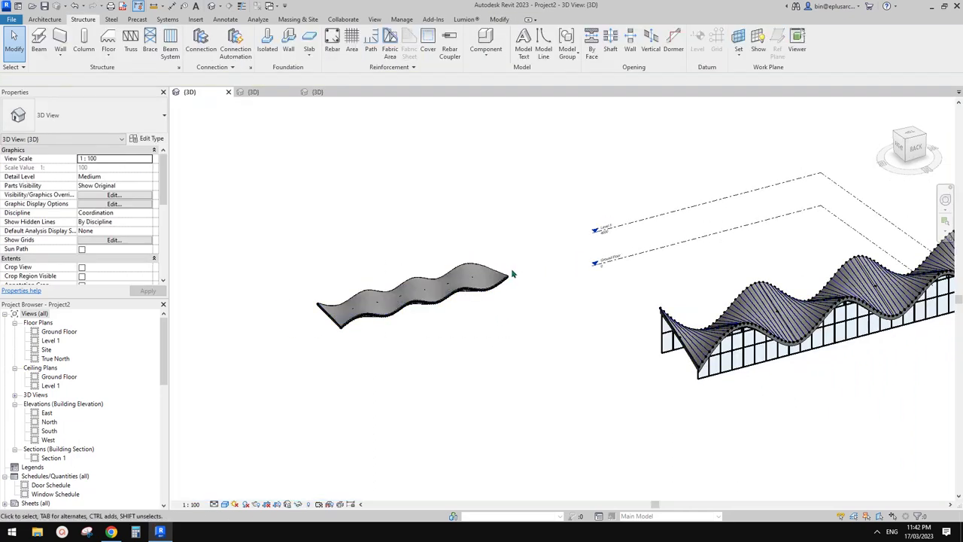
# Move the small wavy roof together with its rafters and steel beam to the open area beside the larger glazed wavy-roof building.
pyautogui.moveTo(308, 344); pyautogui.dragTo(308, 344)
pyautogui.scroll(-3, 366, 307)
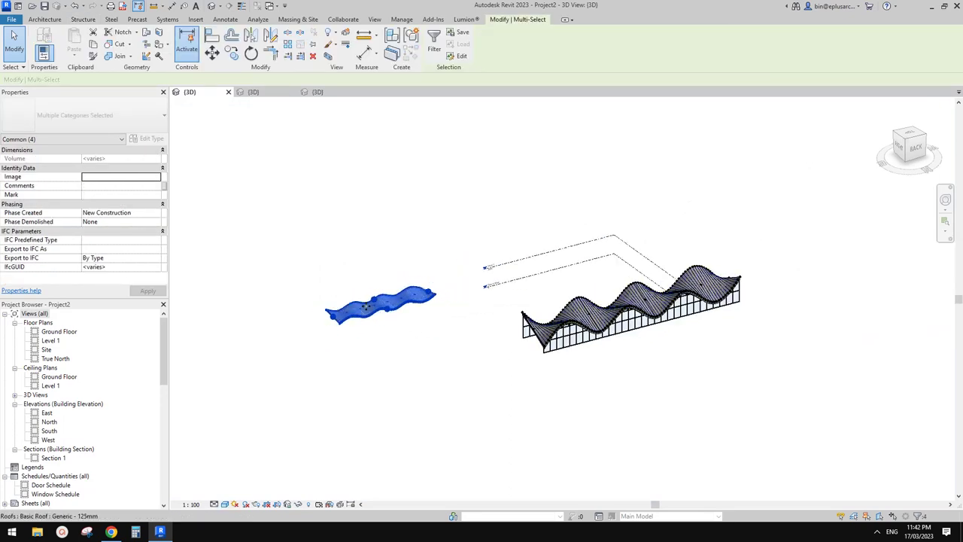
pyautogui.moveTo(668, 352); pyautogui.dragTo(668, 352)
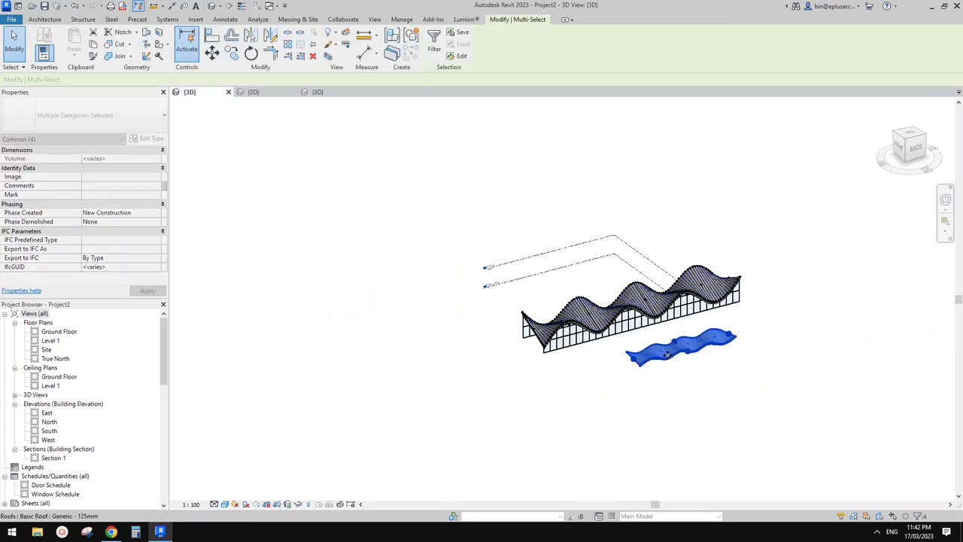
pyautogui.press('Escape')
# Examine the small wavy roof and the larger curtain-walled roof side by side from several angles.
pyautogui.scroll(5, 710, 344)
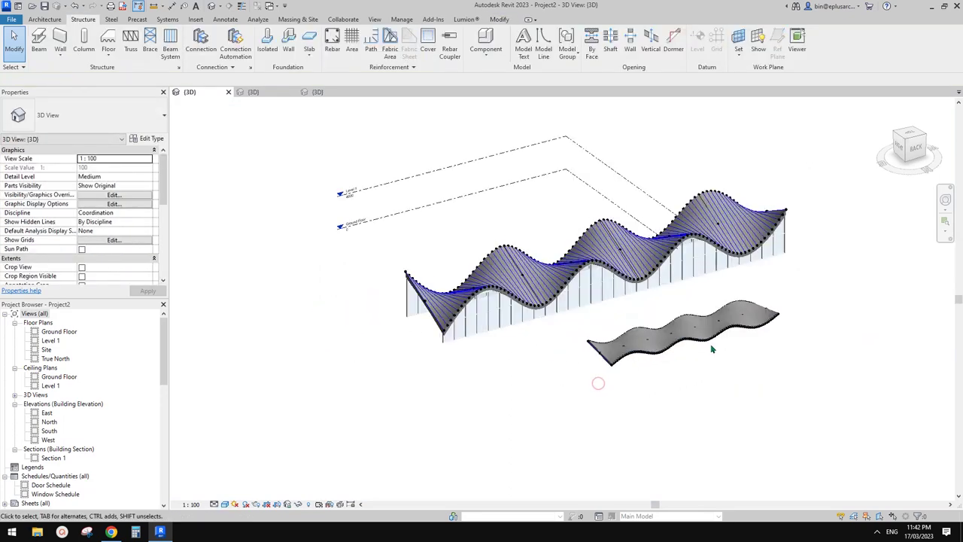
pyautogui.click(734, 322)
pyautogui.scroll(-3, 733, 322)
pyautogui.moveTo(733, 322)
pyautogui.keyDown('shift'); pyautogui.mouseDown(button='middle')
pyautogui.moveTo(689, 365)
pyautogui.moveTo(660, 339)
pyautogui.moveTo(785, 411)
pyautogui.mouseUp(button='middle'); pyautogui.keyUp('shift')
pyautogui.press('Escape')
pyautogui.scroll(4, 660, 339)
pyautogui.scroll(-3, 720, 368)
pyautogui.moveTo(720, 368)
pyautogui.keyDown('shift'); pyautogui.mouseDown(button='middle')
pyautogui.moveTo(692, 369)
pyautogui.moveTo(662, 354)
pyautogui.moveTo(666, 366)
pyautogui.moveTo(791, 368)
pyautogui.moveTo(706, 427)
pyautogui.mouseUp(button='middle'); pyautogui.keyUp('shift')
pyautogui.click(662, 353)
pyautogui.moveTo(706, 426)
pyautogui.keyDown('shift'); pyautogui.mouseDown(button='middle')
pyautogui.moveTo(815, 379)
pyautogui.moveTo(783, 399)
pyautogui.moveTo(758, 371)
pyautogui.moveTo(694, 406)
pyautogui.mouseUp(button='middle'); pyautogui.keyUp('shift')
pyautogui.scroll(2, 816, 379)
pyautogui.press('Escape')
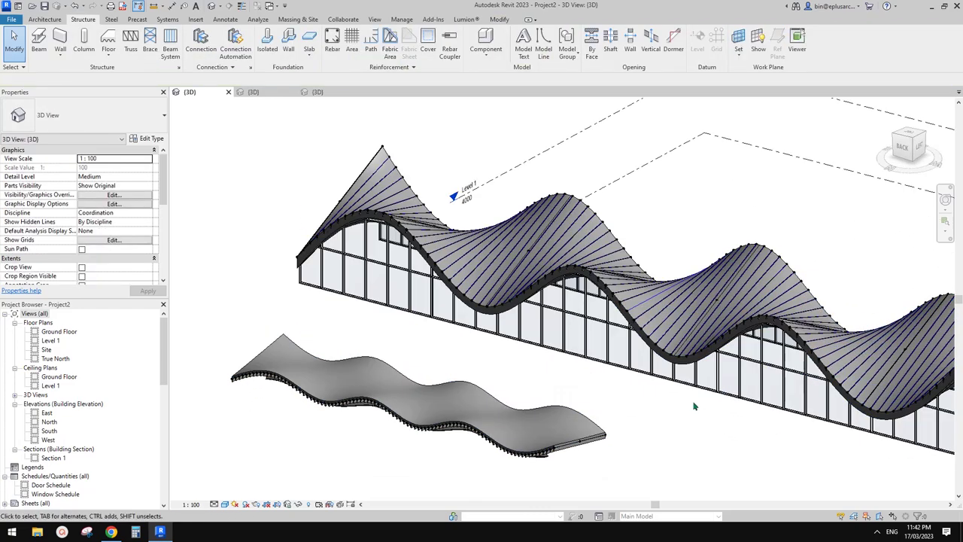
pyautogui.moveTo(589, 417)
pyautogui.keyDown('shift'); pyautogui.mouseDown(button='middle')
pyautogui.moveTo(559, 393)
pyautogui.moveTo(540, 406)
pyautogui.mouseUp(button='middle'); pyautogui.keyUp('shift')
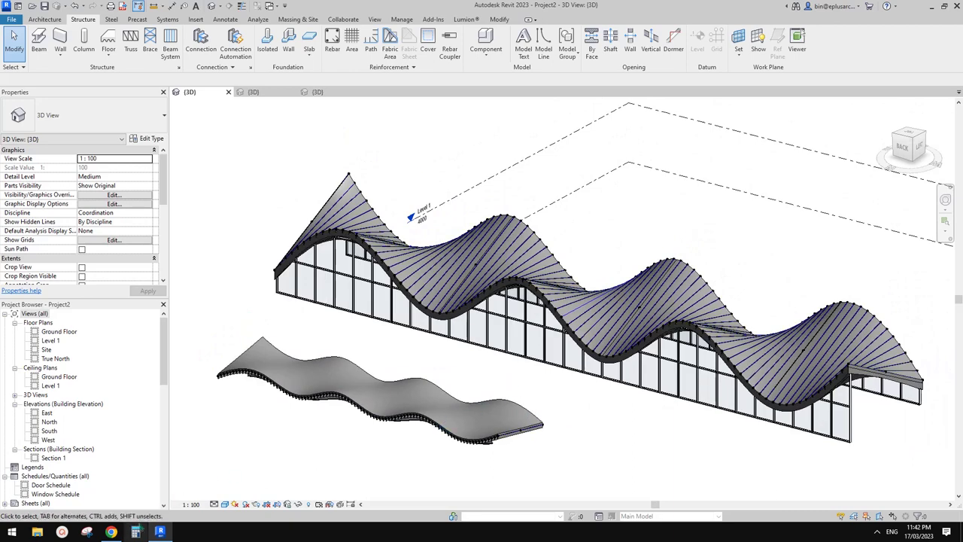
pyautogui.scroll(-2, 535, 391)
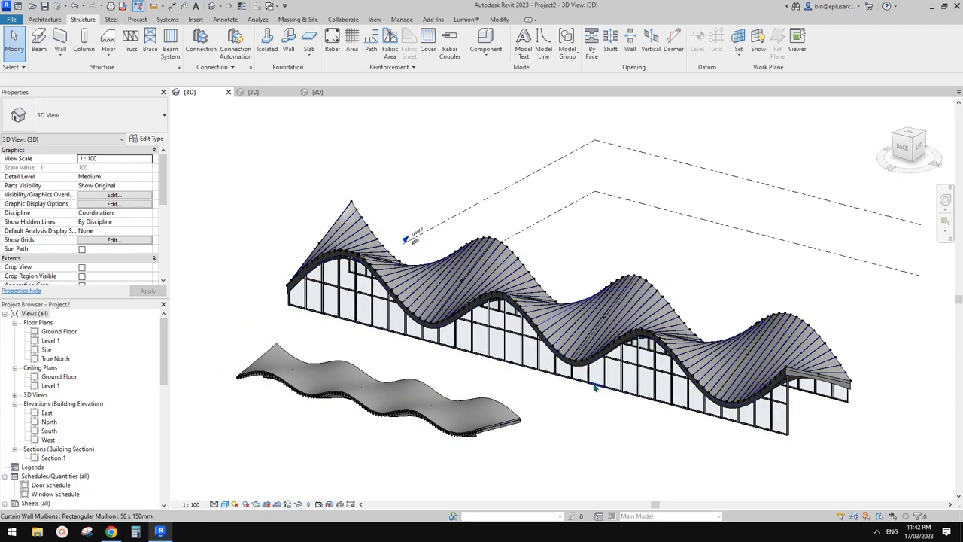
pyautogui.keyDown('shift'); pyautogui.moveTo(594, 387); pyautogui.dragTo(586, 416, button='middle'); pyautogui.keyUp('shift')
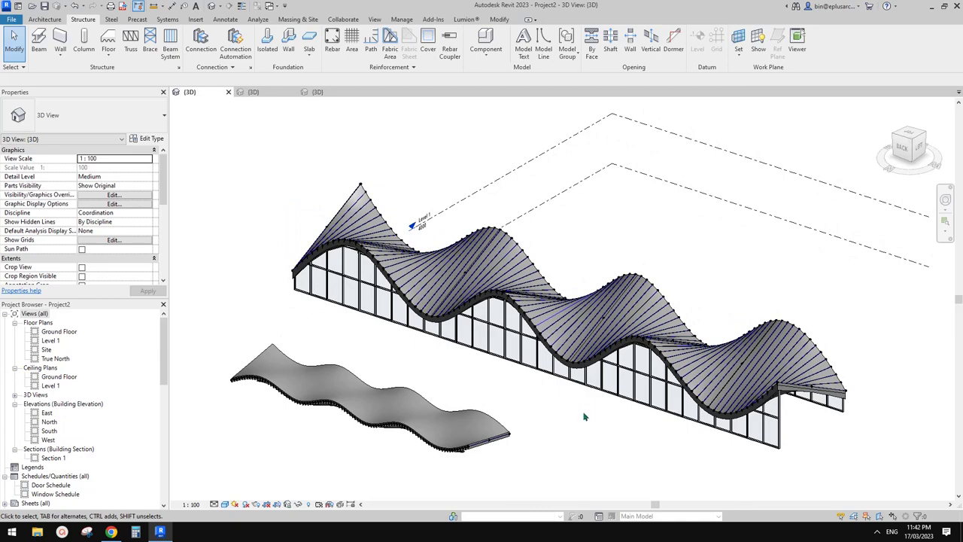